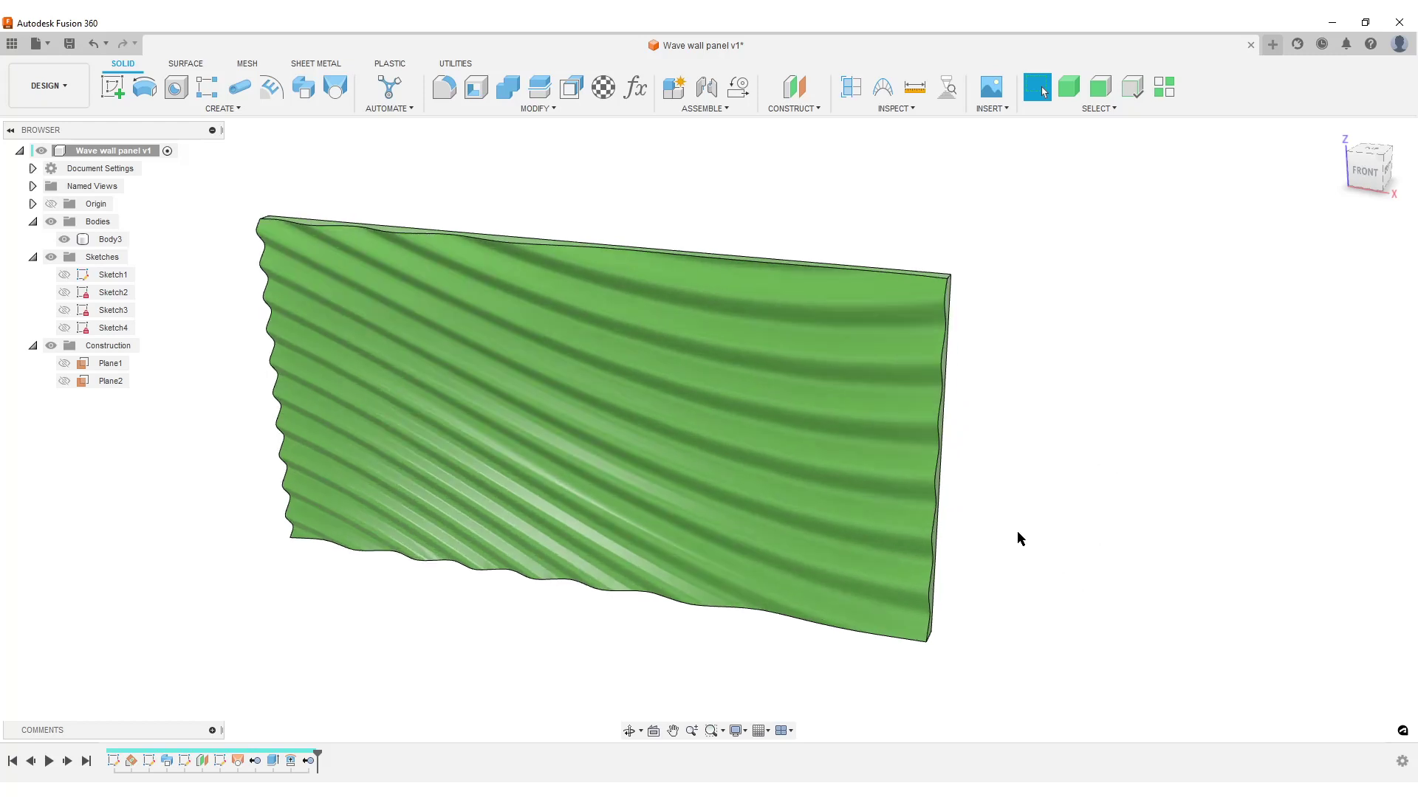
Examine the wave wall panel from the front and at slight angles, up close and at a distance.
middle_click_drag(1022, 526, 1061, 483, "shift")
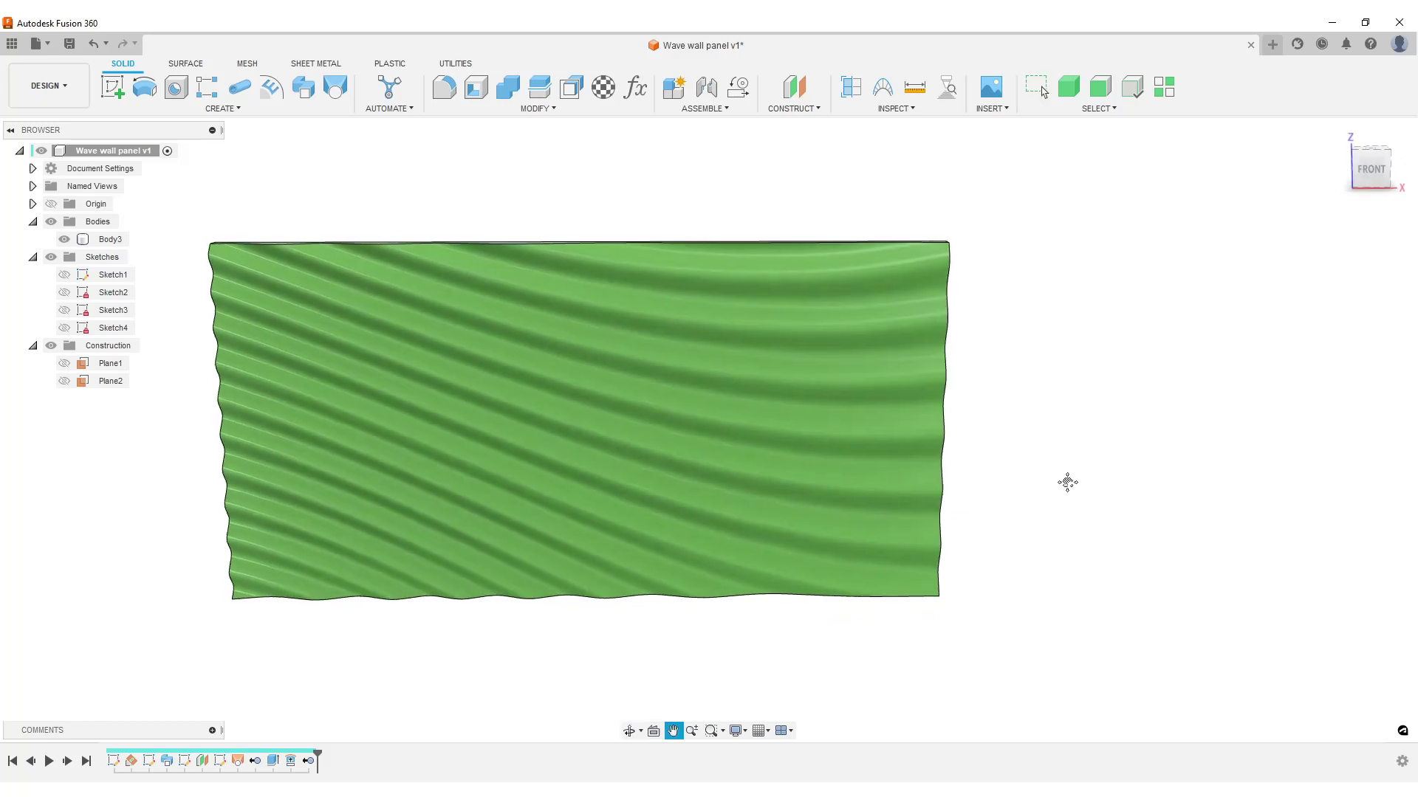
left_click(1372, 163)
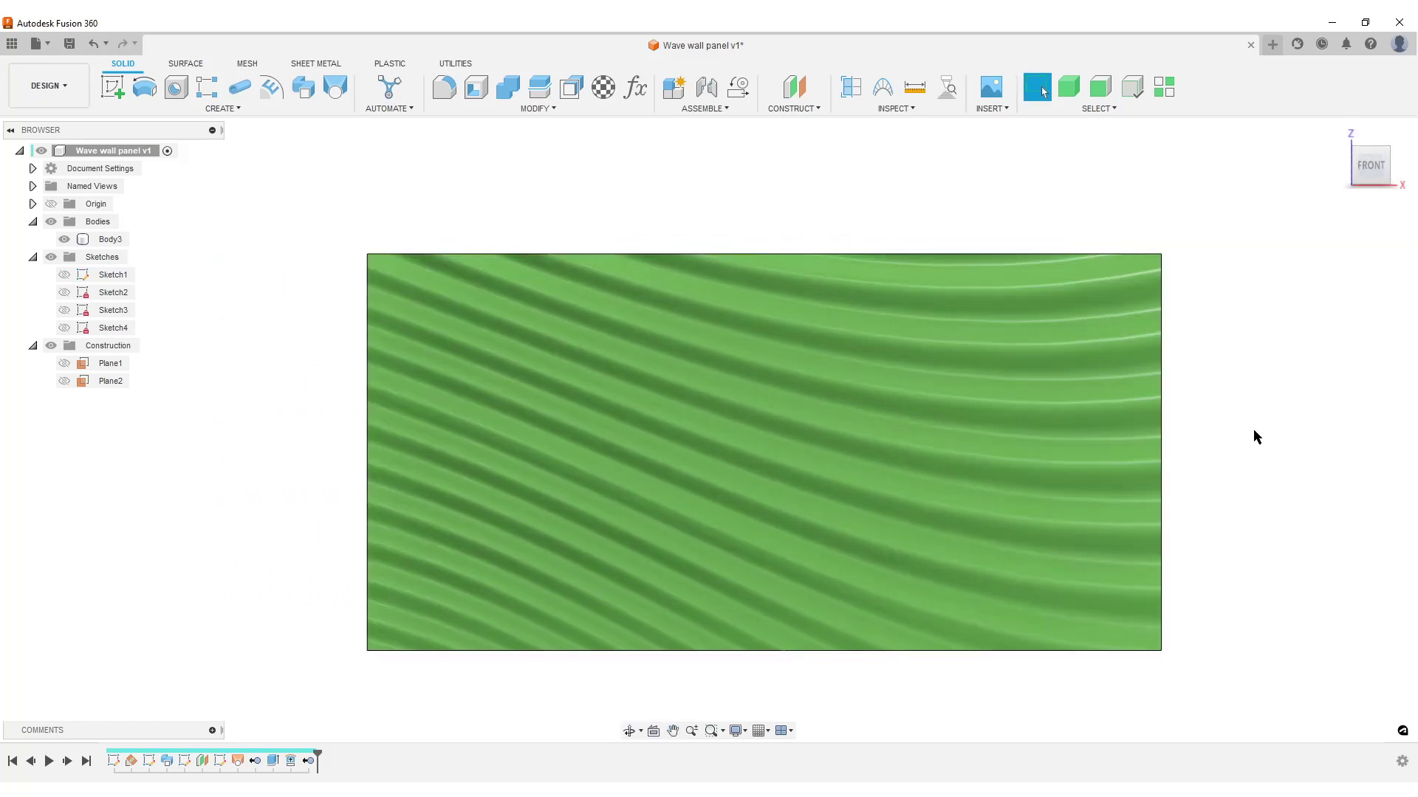
middle_click_drag(1252, 429, 1225, 388)
scroll(1224, 388, "up", 1)
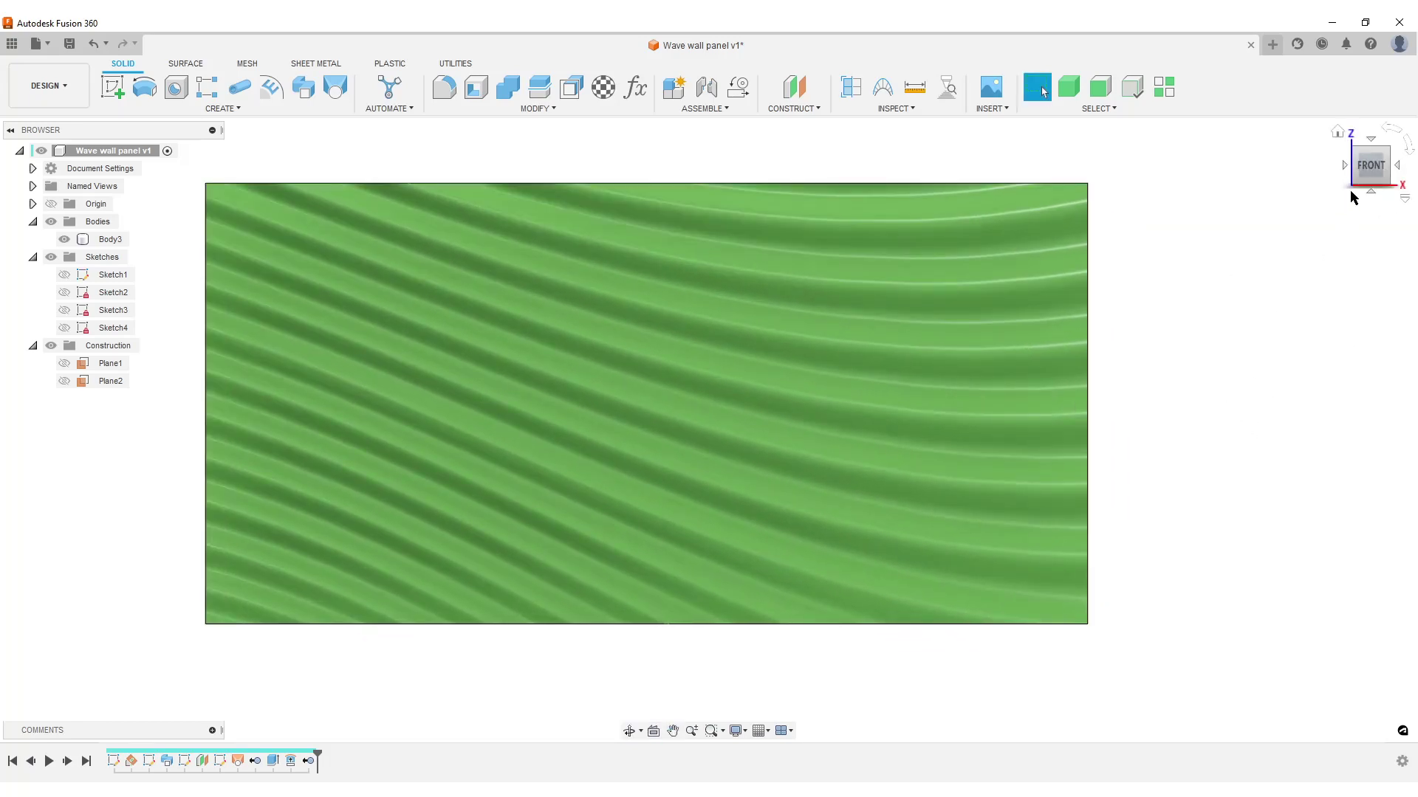
scroll(1223, 379, "down", 2)
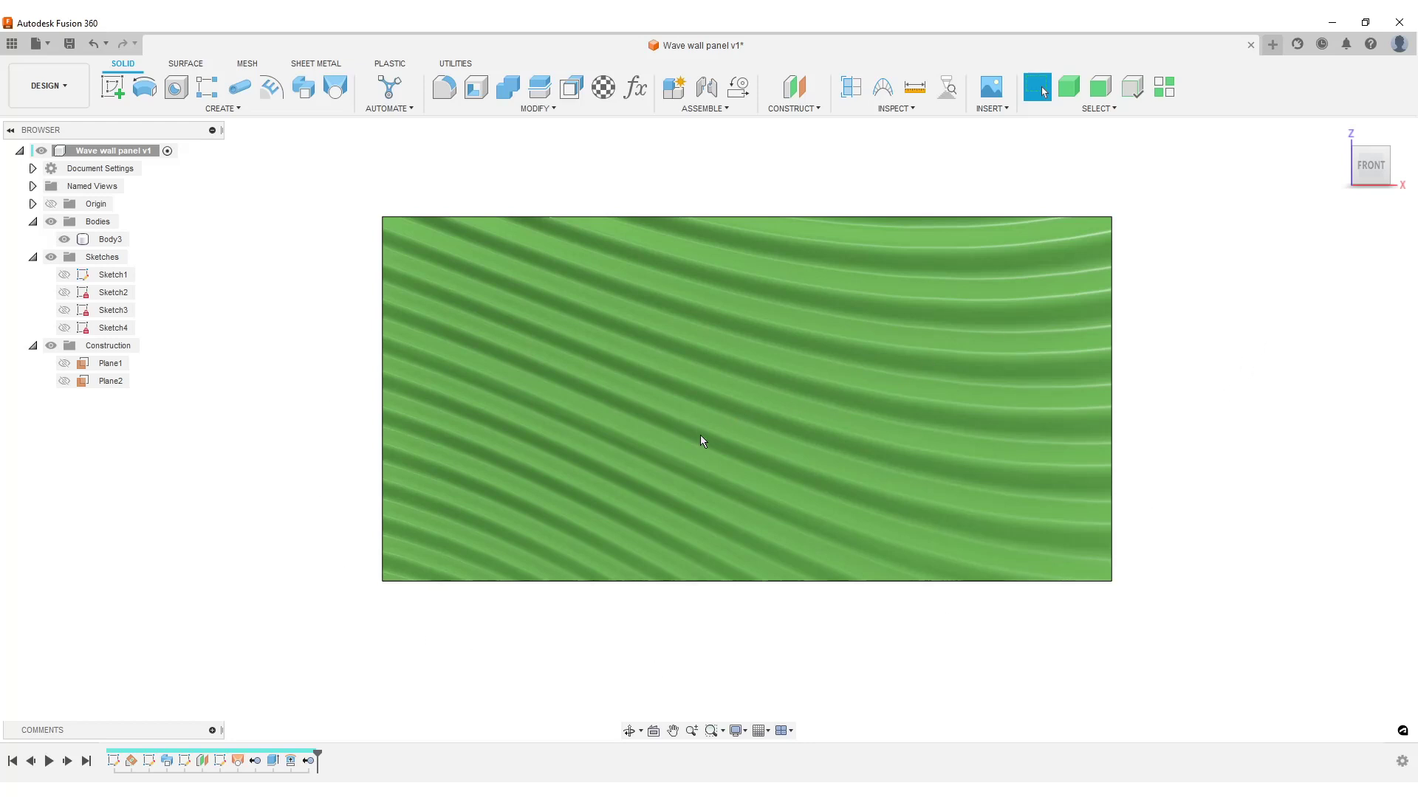
scroll(662, 448, "down", 2)
mouse_move(662, 448)
middle_mouse_down("shift")
mouse_move(779, 446)
mouse_move(665, 446)
middle_mouse_up("shift")
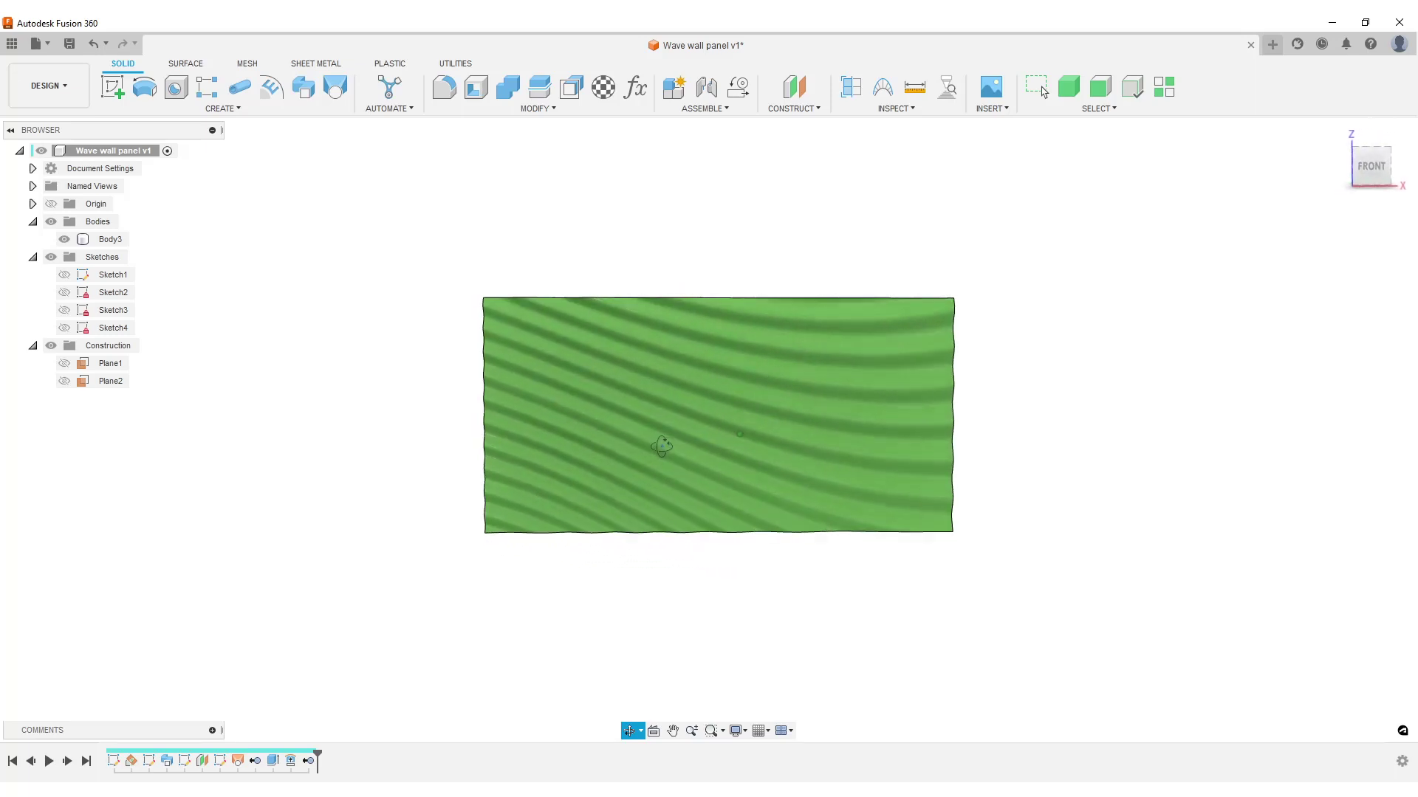
scroll(775, 414, "up", 3)
scroll(1138, 369, "down", 1)
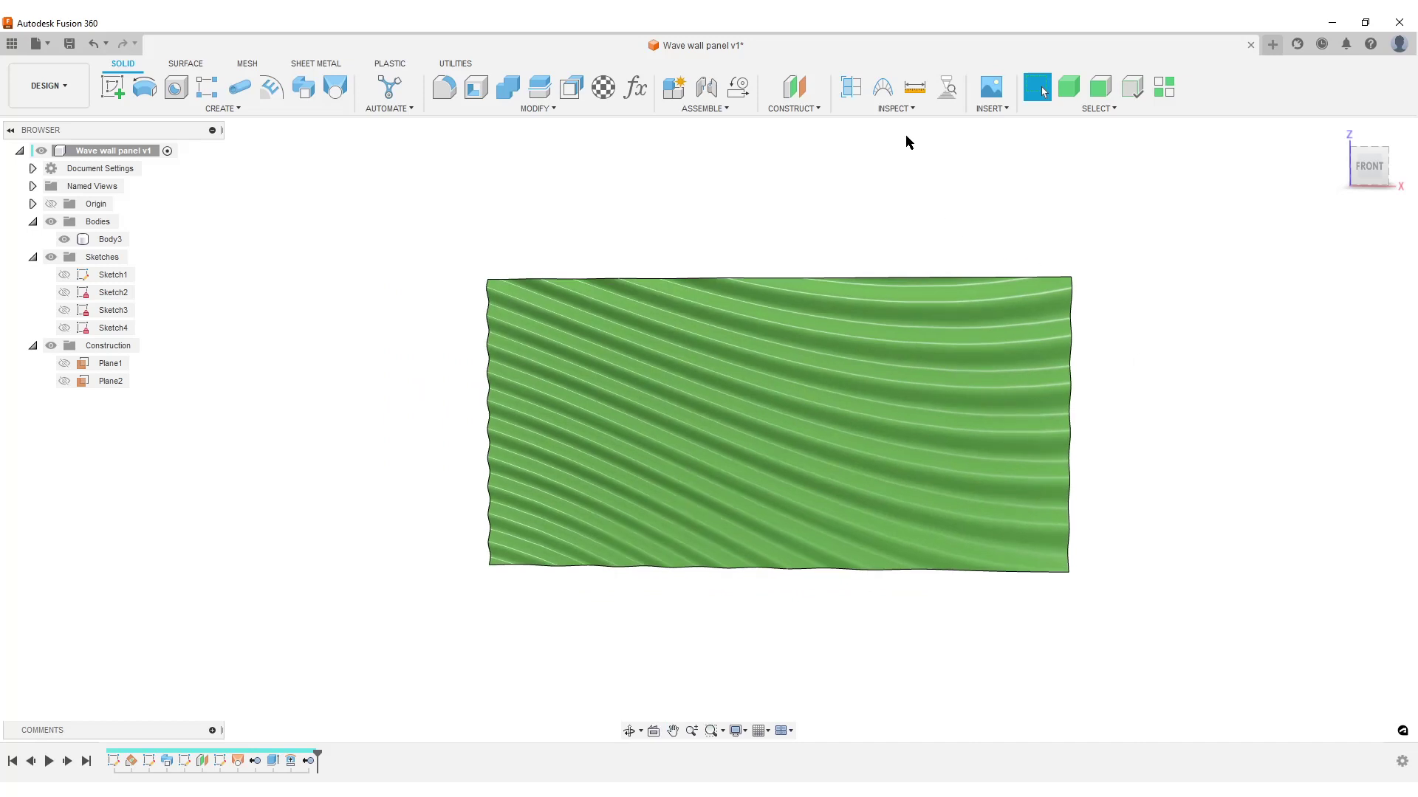
Preview a curvature map analysis on Body3 with the scale raised to 5.500.
left_click(896, 109)
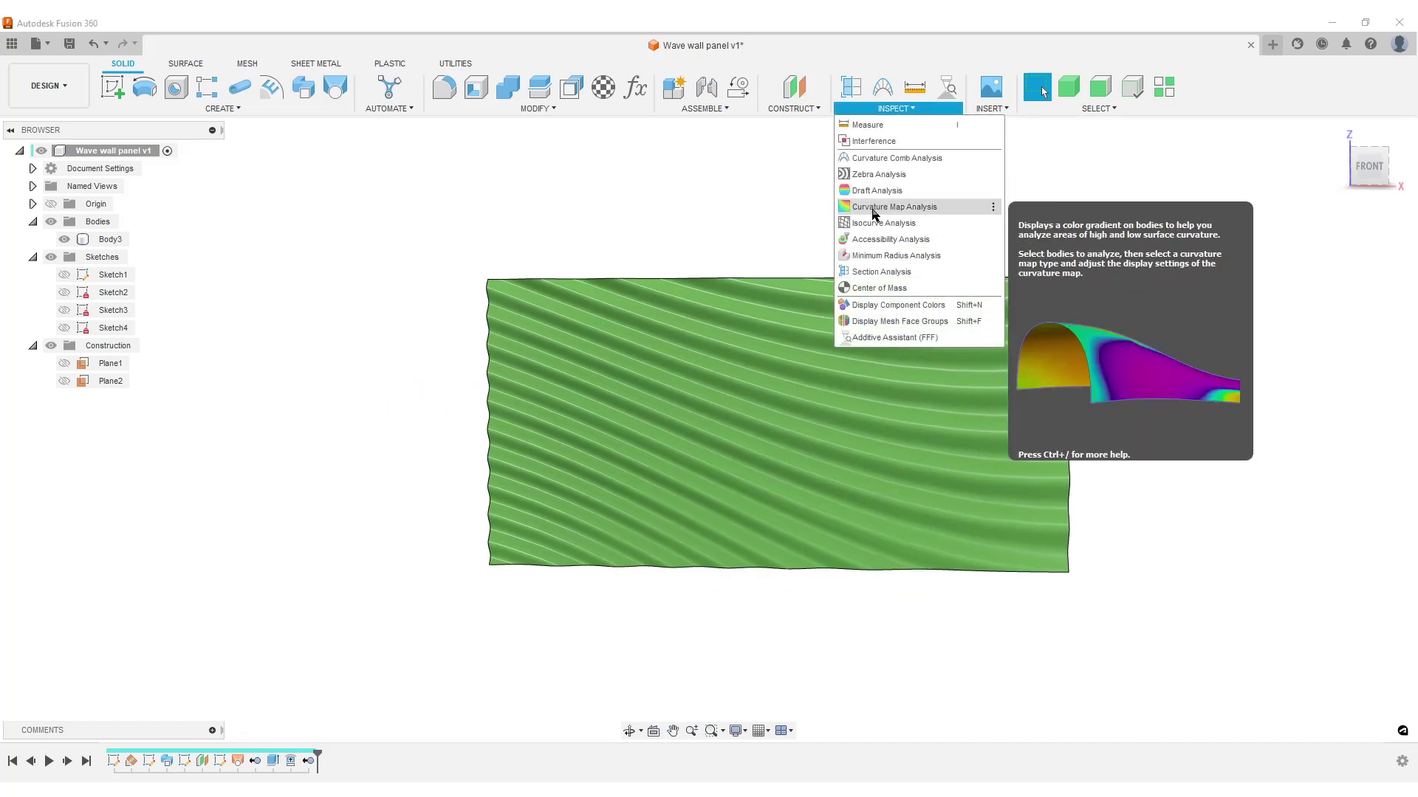
left_click(873, 207)
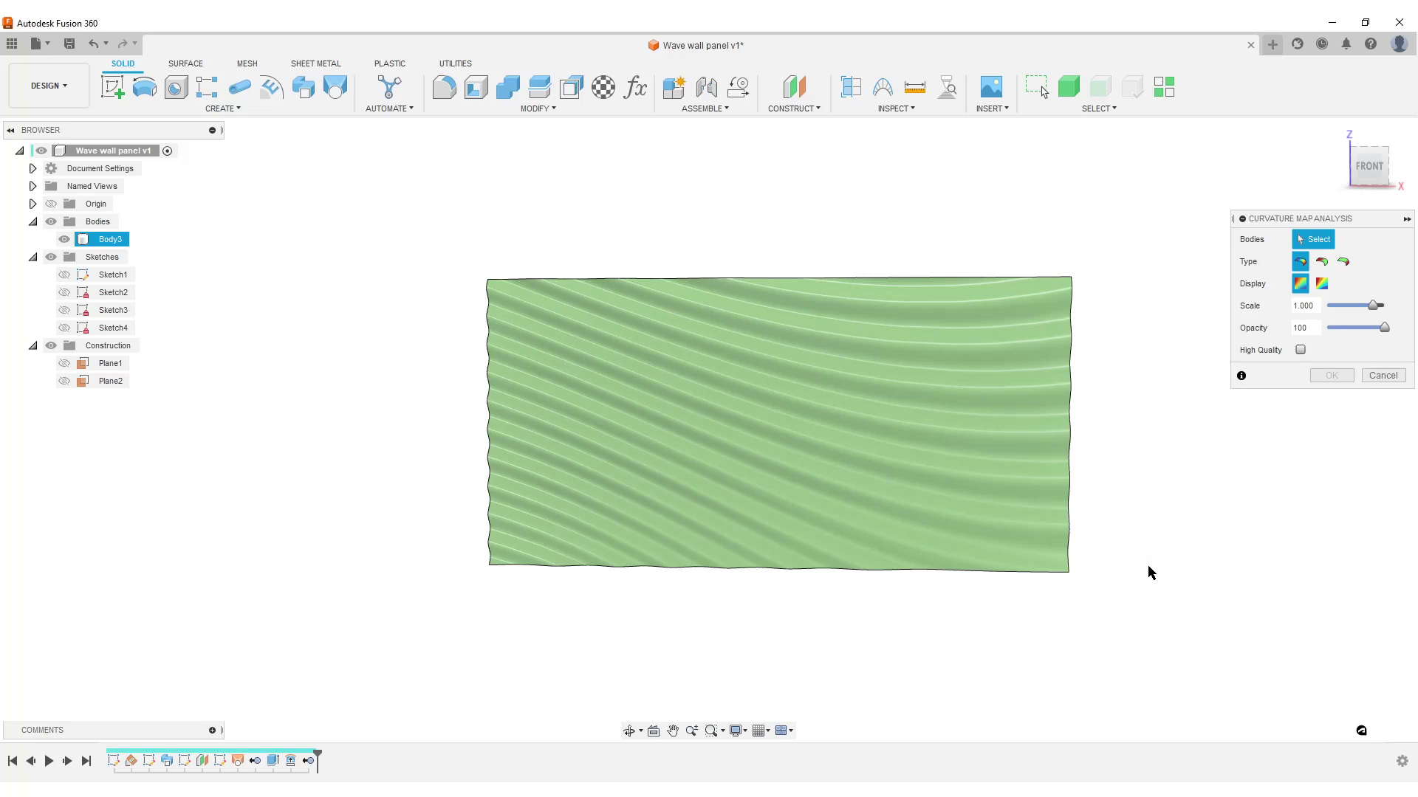
left_click(652, 465)
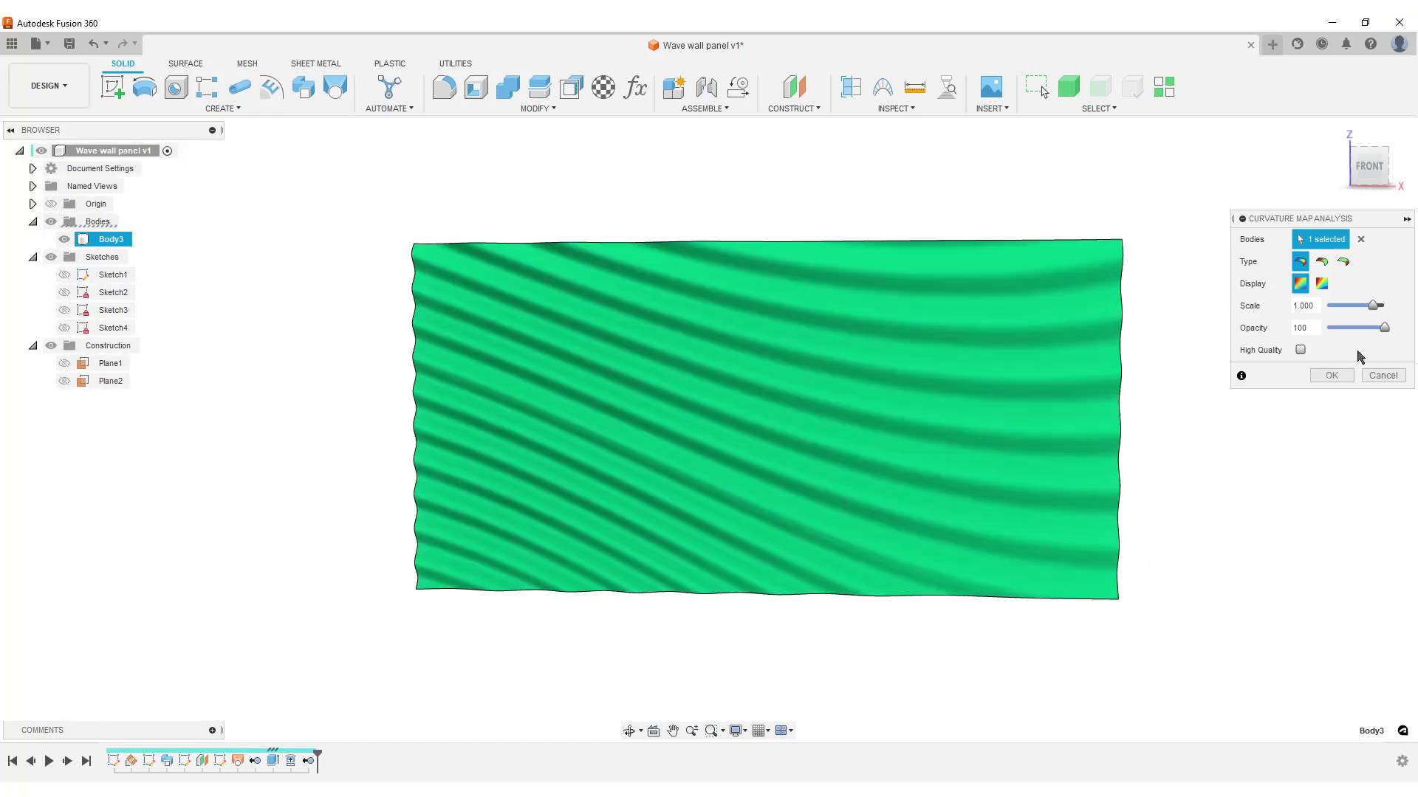
scroll(894, 443, "up", 2)
left_click_drag(1373, 308, 1380, 308)
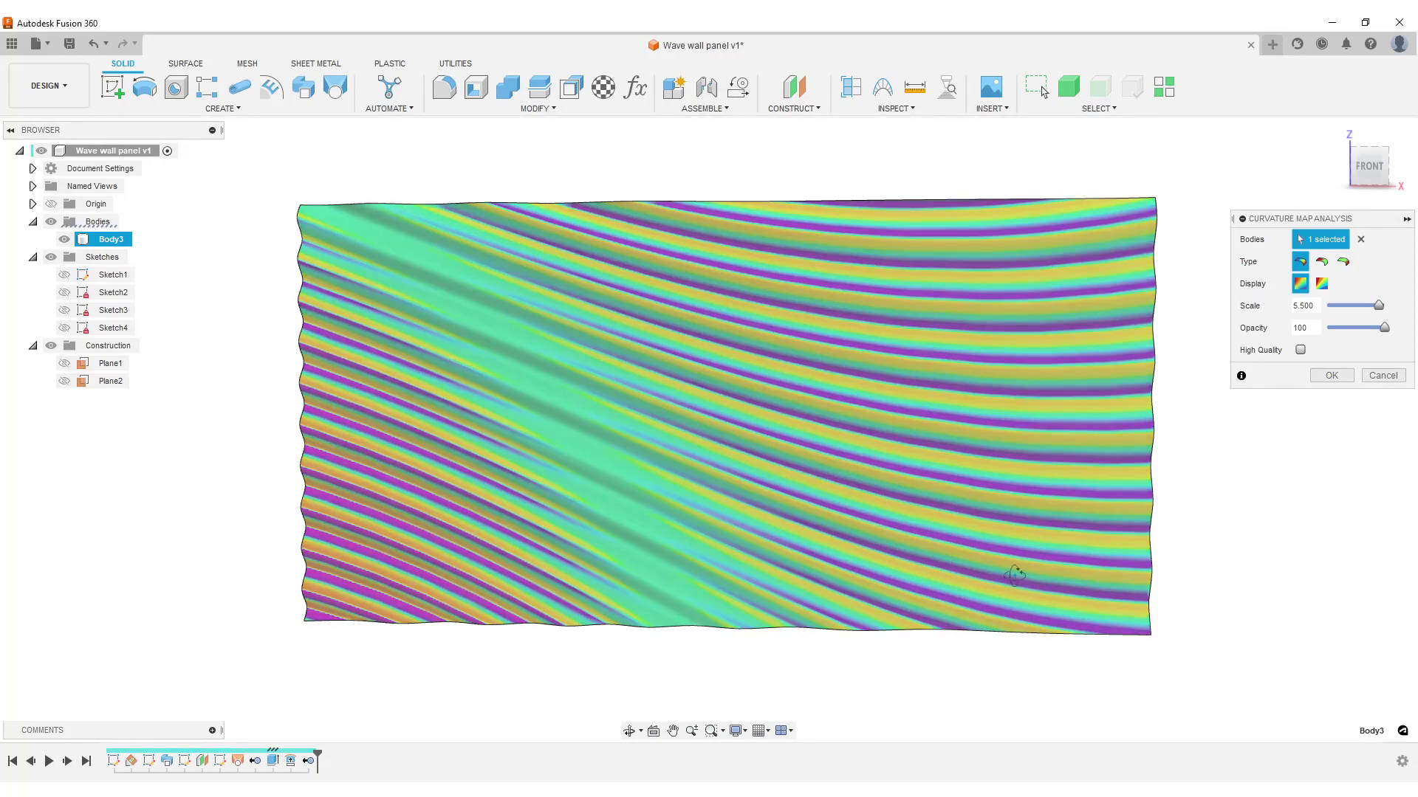
middle_click_drag(1267, 546, 1322, 373, "shift")
Switch the curvature map to the type with a maximum limit, inspect the ridges, and cancel the analysis.
left_click(1346, 263)
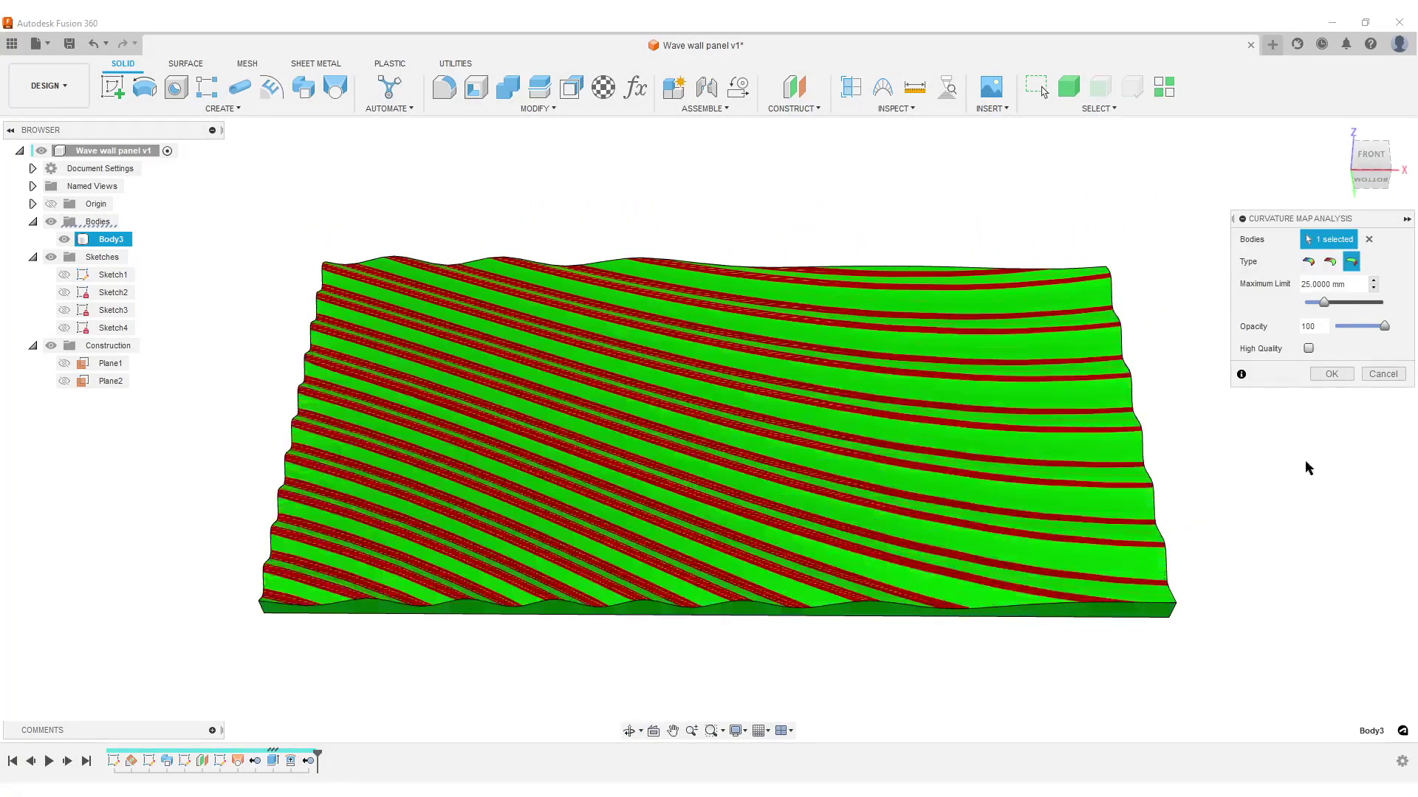
mouse_move(1303, 480)
middle_mouse_down("shift")
mouse_move(1234, 538)
mouse_move(1279, 516)
mouse_move(1294, 460)
mouse_move(1295, 478)
middle_mouse_up("shift")
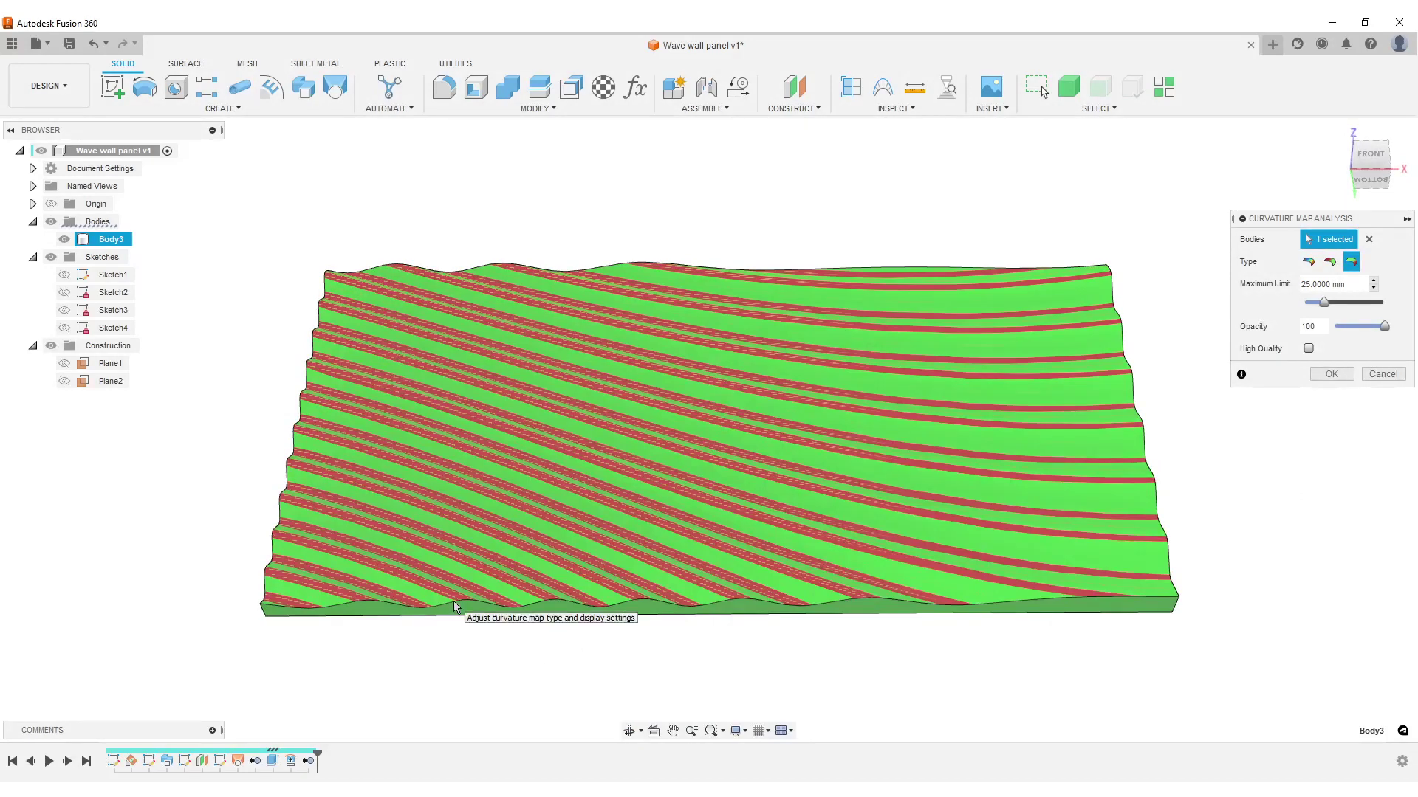
left_click(1383, 373)
middle_click_drag(1255, 412, 1054, 415, "shift")
middle_click_drag(1281, 451, 1079, 443)
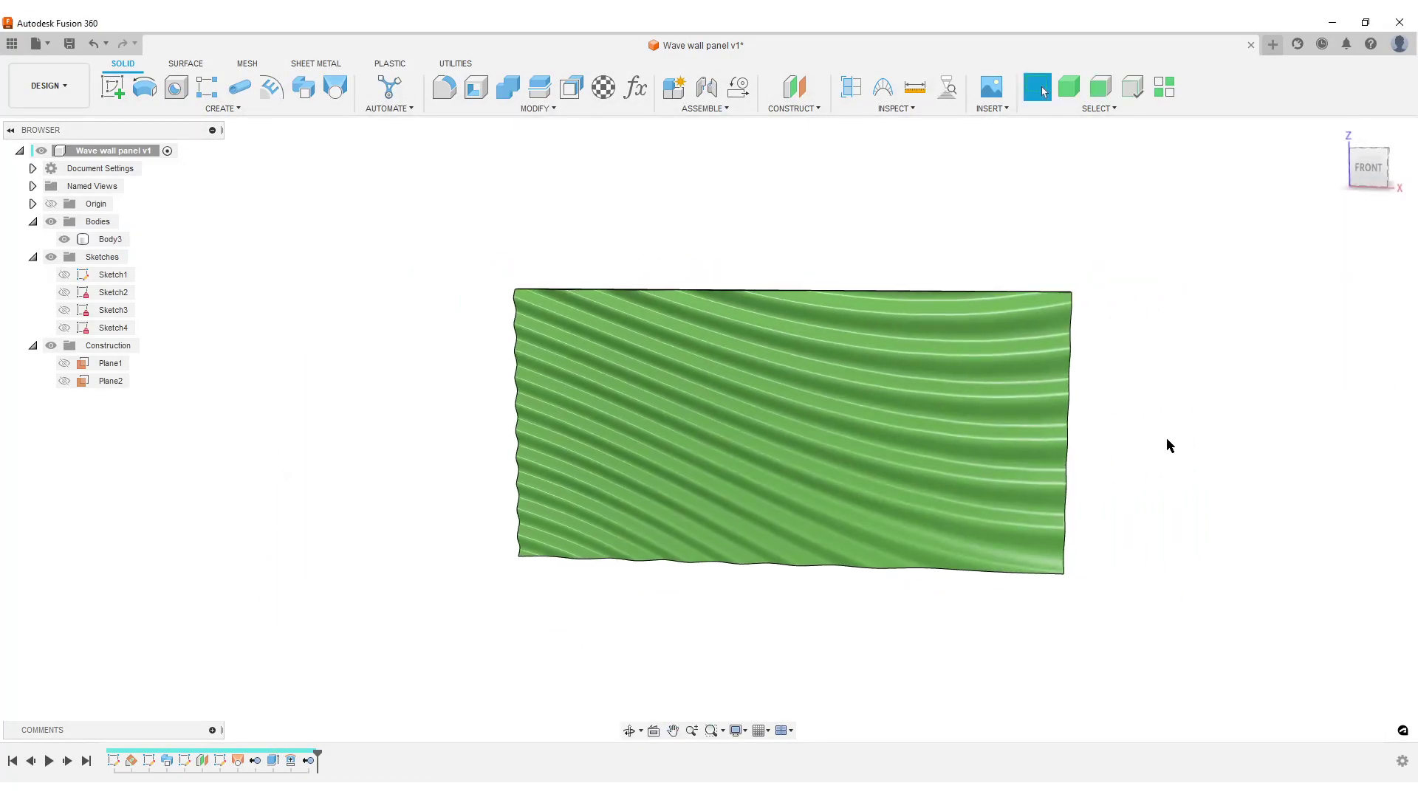
scroll(1164, 421, "up", 3)
middle_click_drag(1165, 421, 1308, 426)
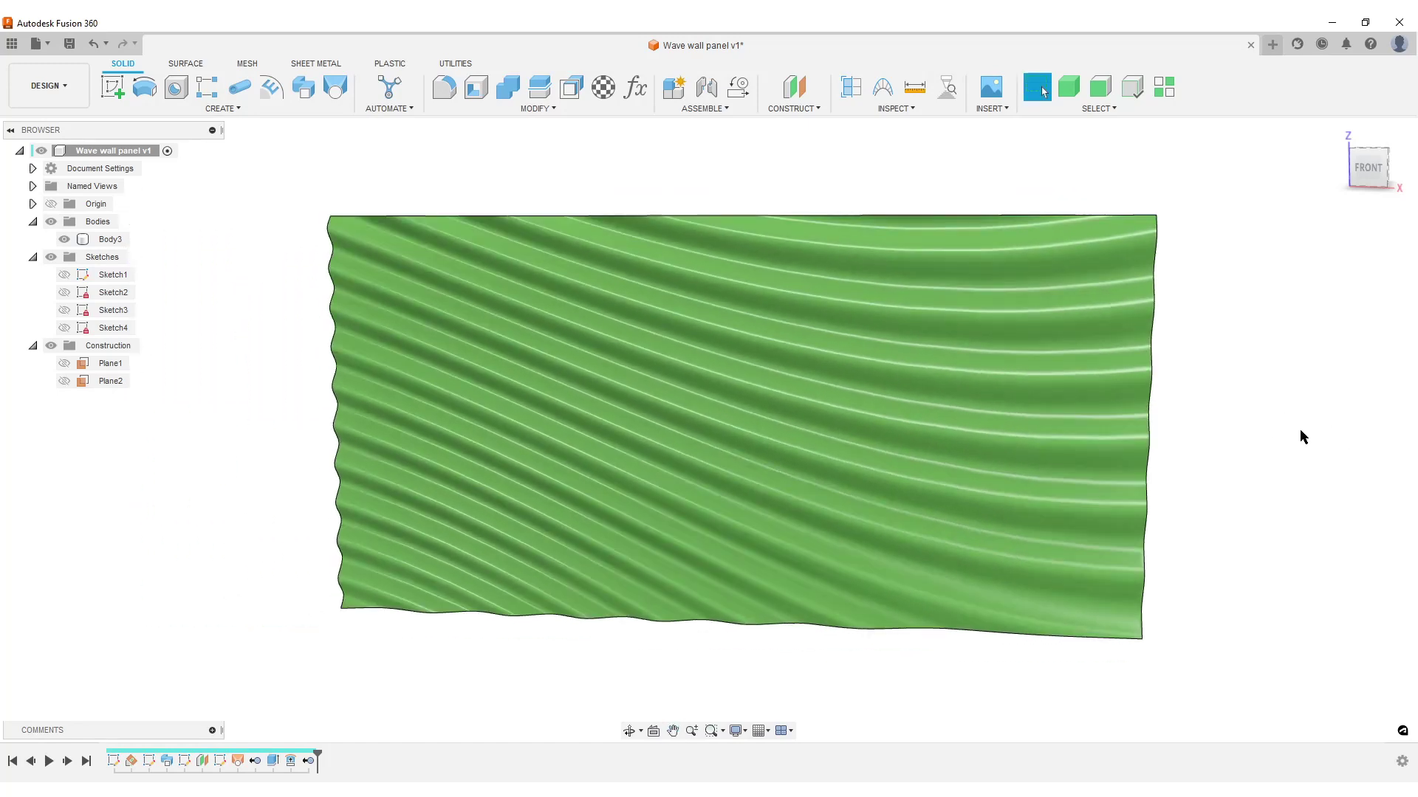
Show Sketch1 and briefly hide Body3 to examine the panel's base rectangle, and restore the body-only display.
left_click(64, 275)
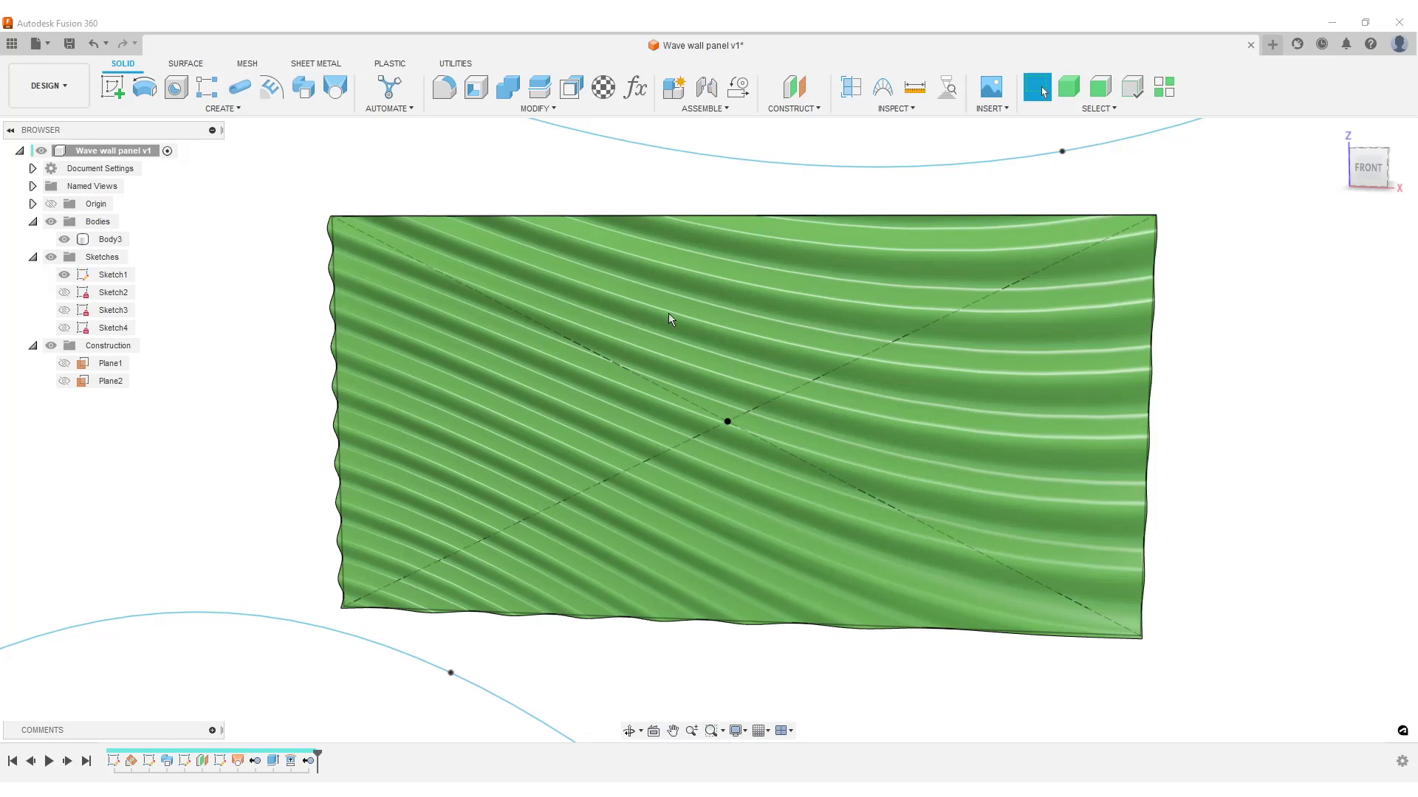
left_click(1139, 87)
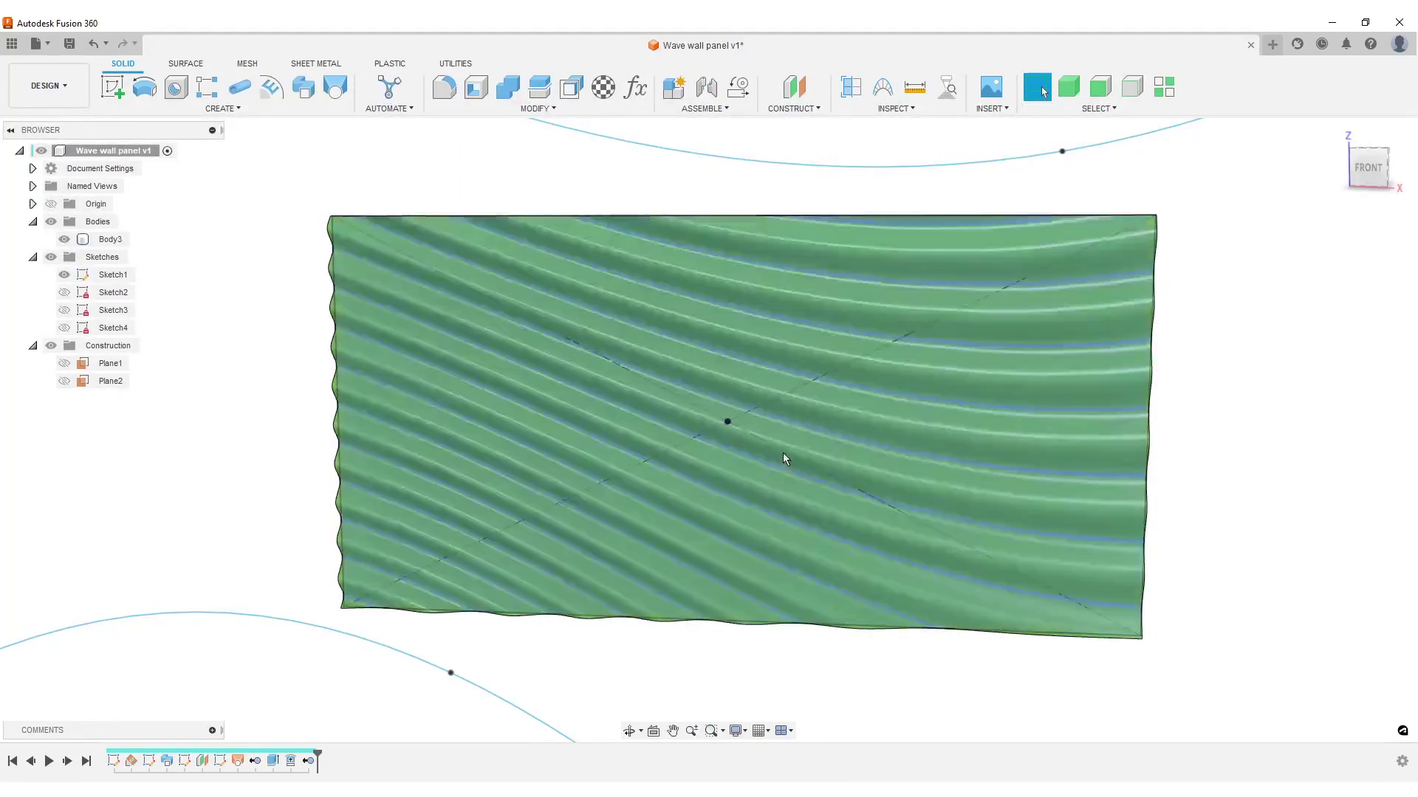
left_click(1132, 87)
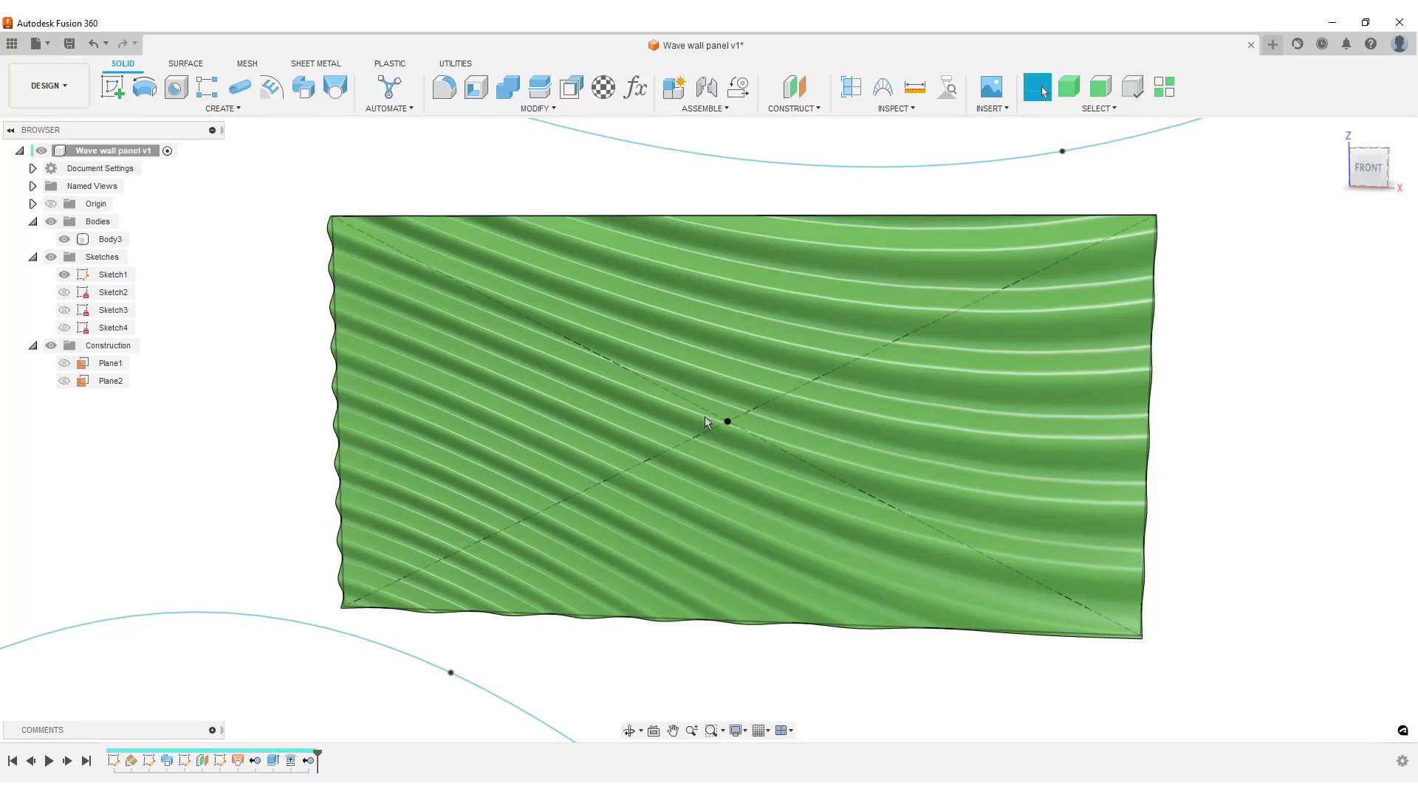
left_click(64, 239)
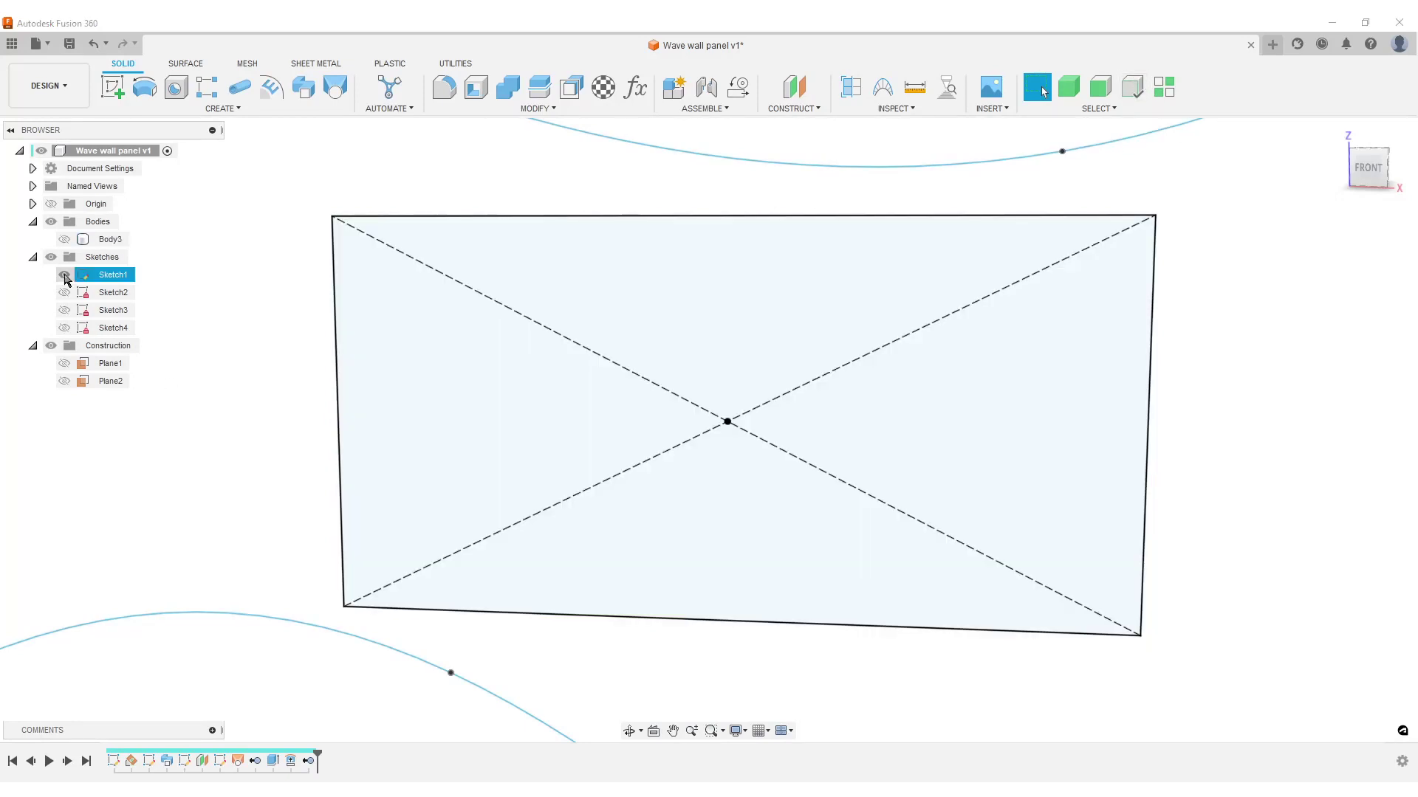
left_click(64, 275)
left_click(64, 240)
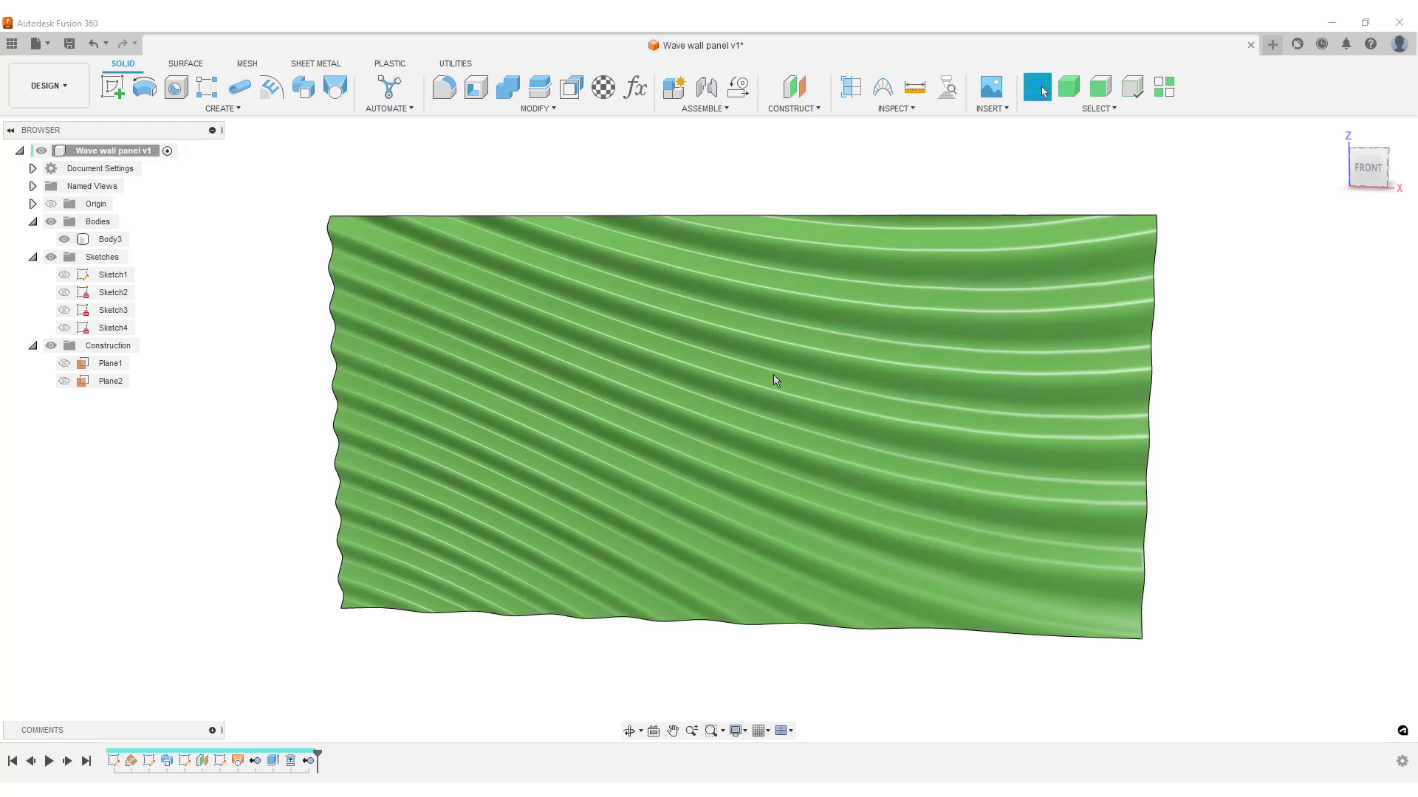
scroll(951, 397, "down", 3)
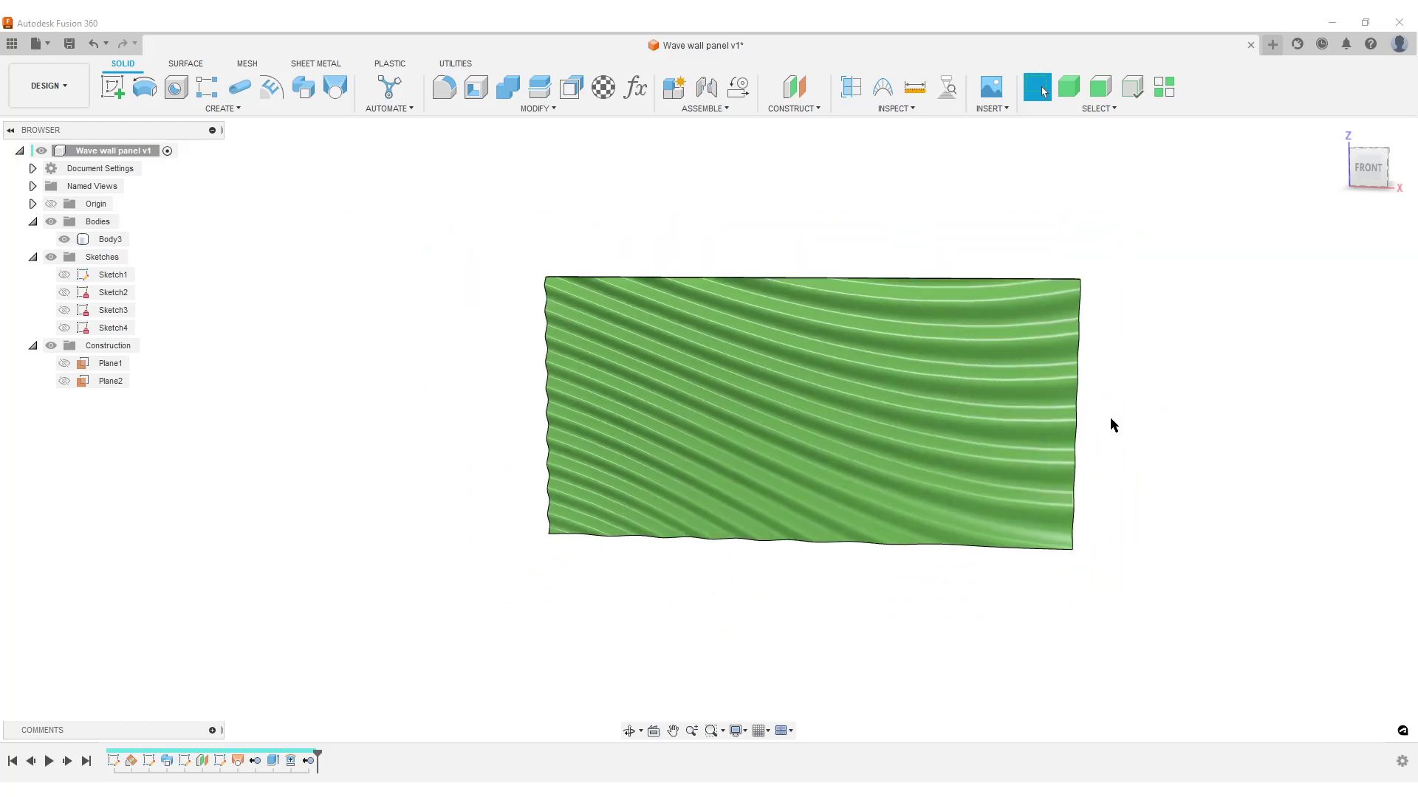
scroll(1114, 429, "down", 1)
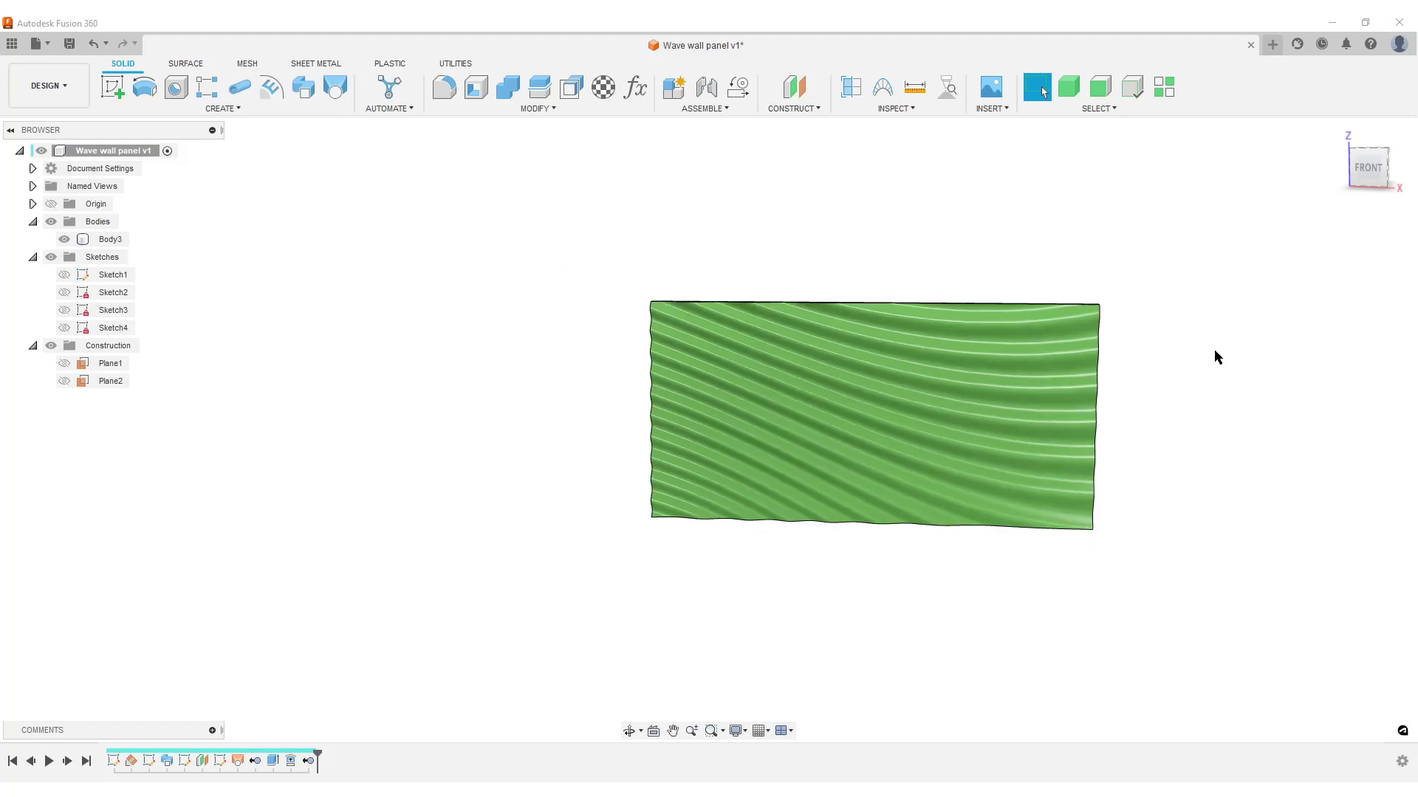
Show Sketch1, Sketch3 and Sketch4 in the front view to examine the guide curves running across the panel.
left_click(1366, 172)
left_click(64, 275)
scroll(916, 503, "down", 3)
middle_click_drag(1212, 524, 984, 524)
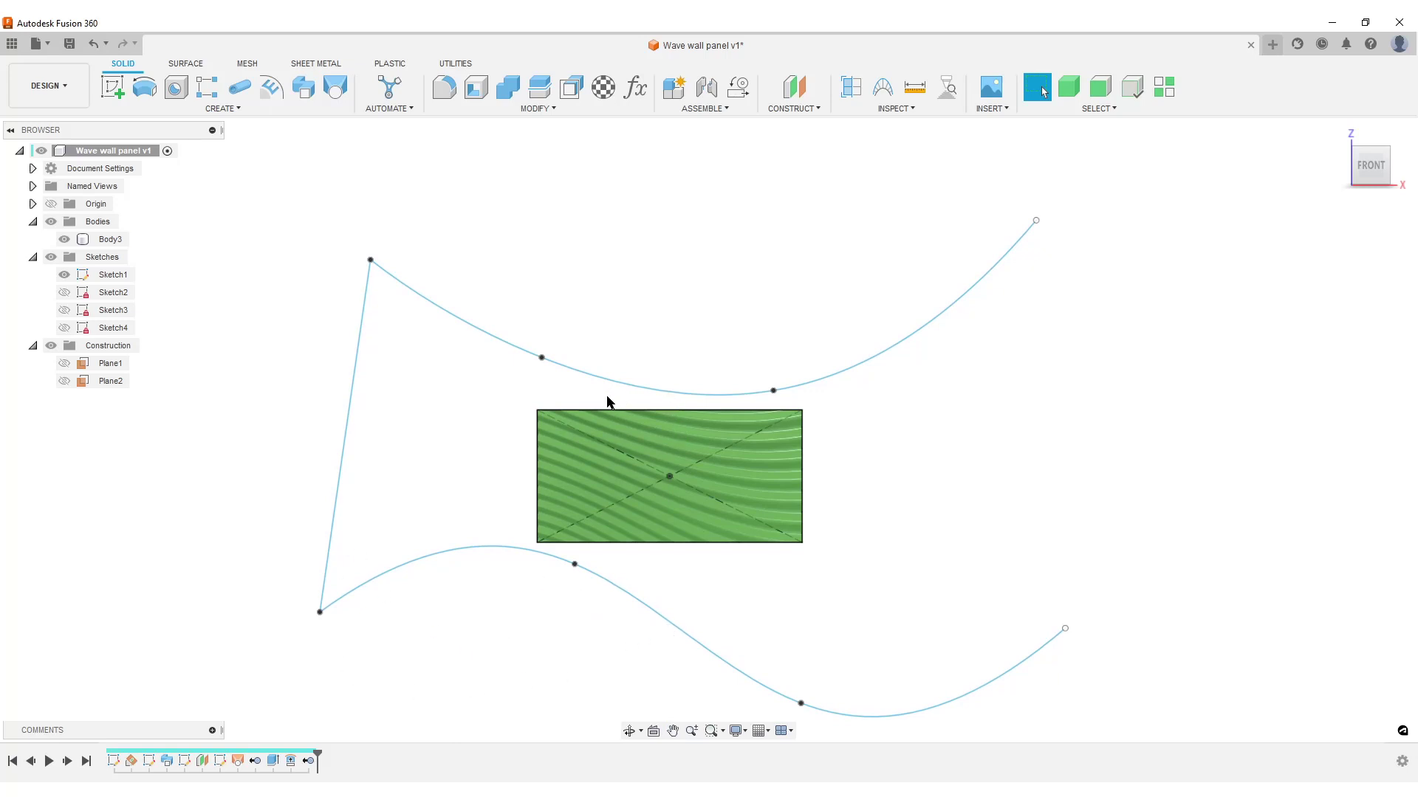
left_click(64, 310)
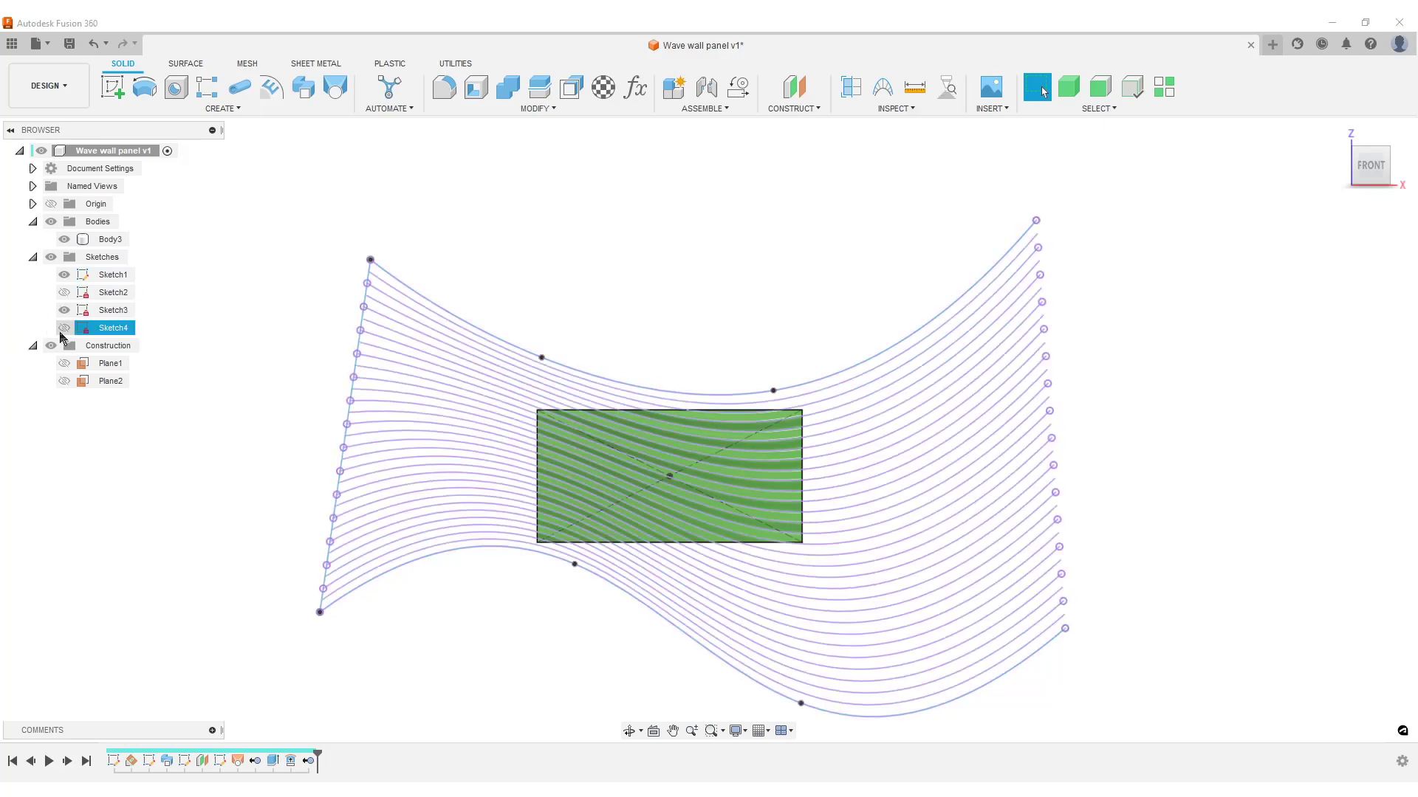
scroll(632, 613, "up", 3)
scroll(419, 330, "down", 2)
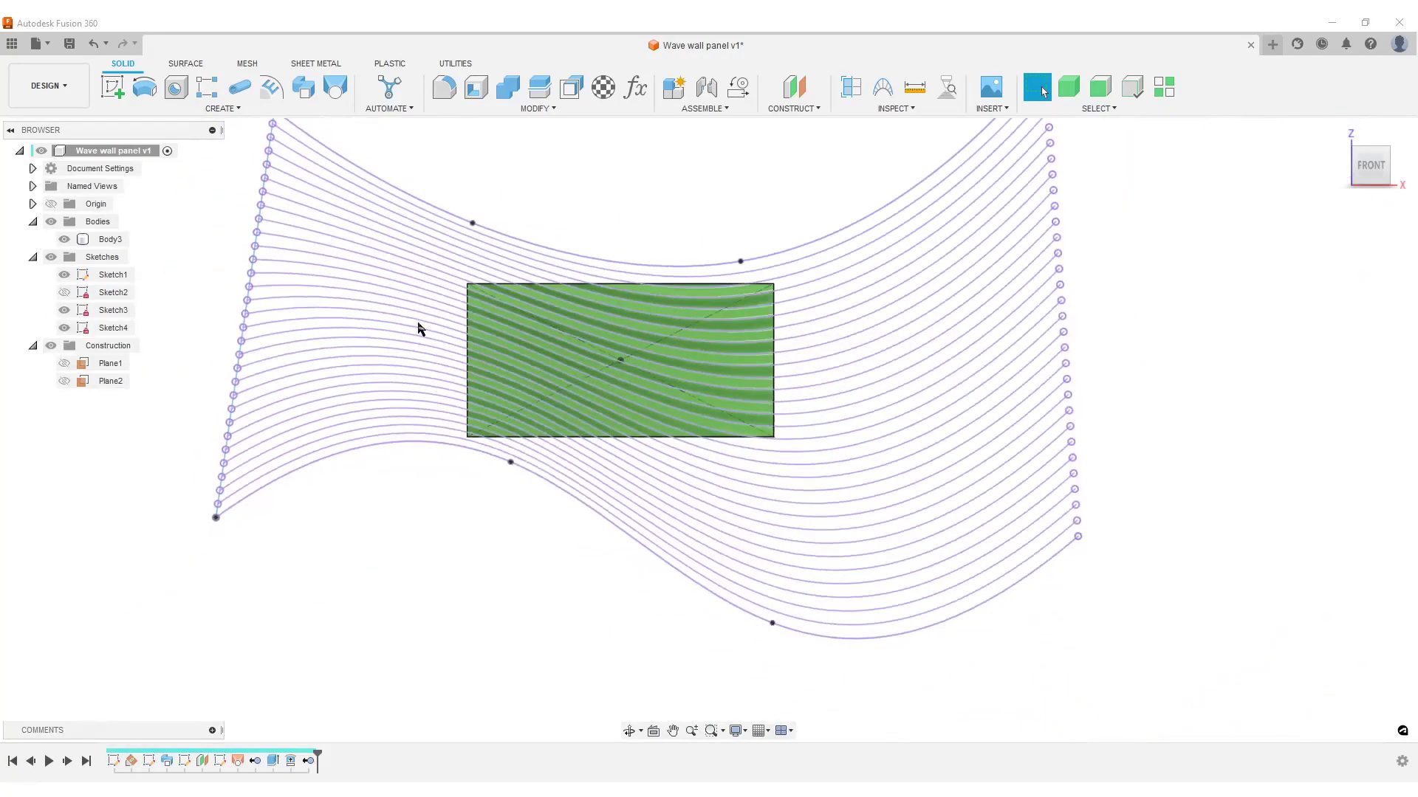
scroll(556, 358, "down", 2)
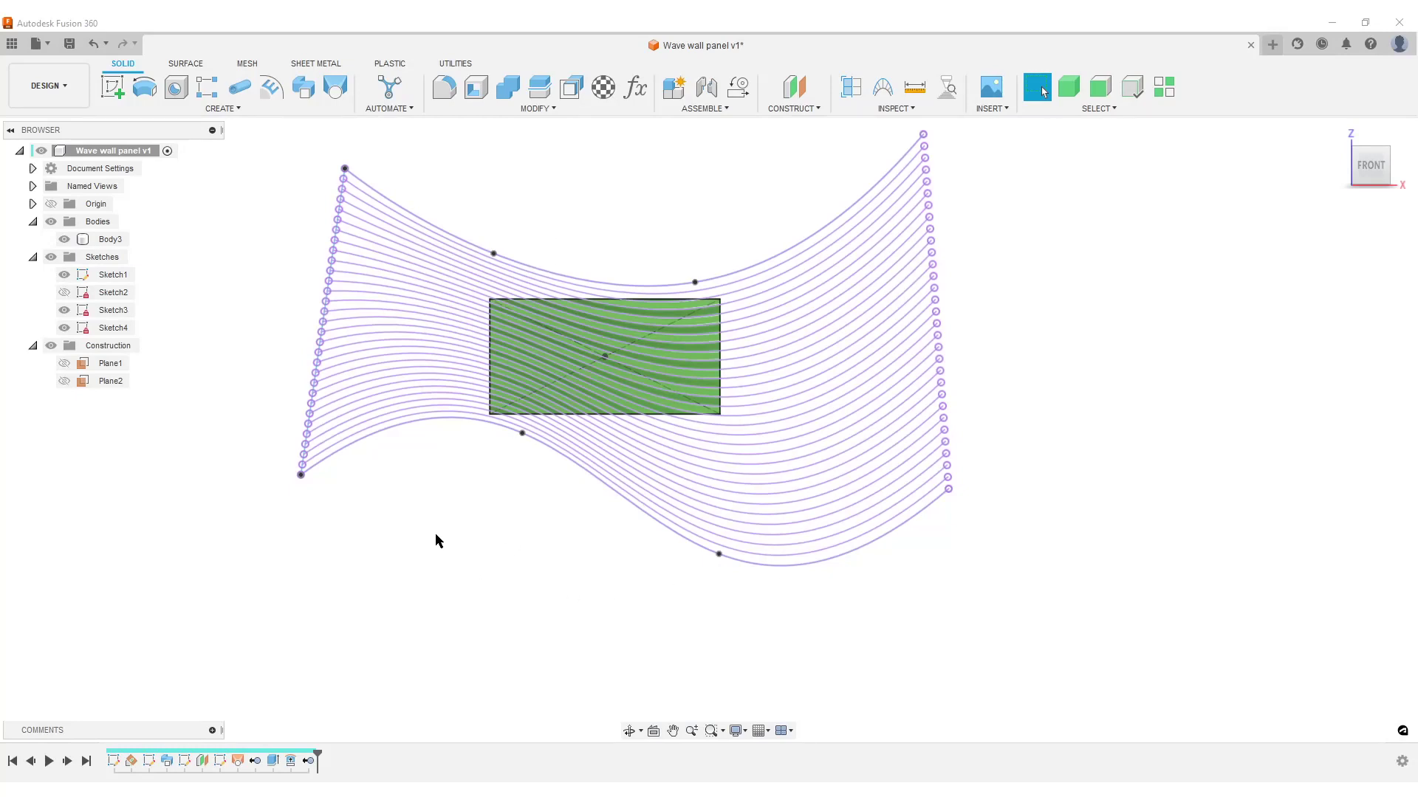
Hide Sketch1, Sketch3 and Sketch4 and examine the panel on its own from the front.
left_click(65, 311)
left_click(64, 274)
scroll(821, 330, "up", 3)
scroll(1063, 367, "up", 3)
middle_click_drag(1063, 367, 1209, 358)
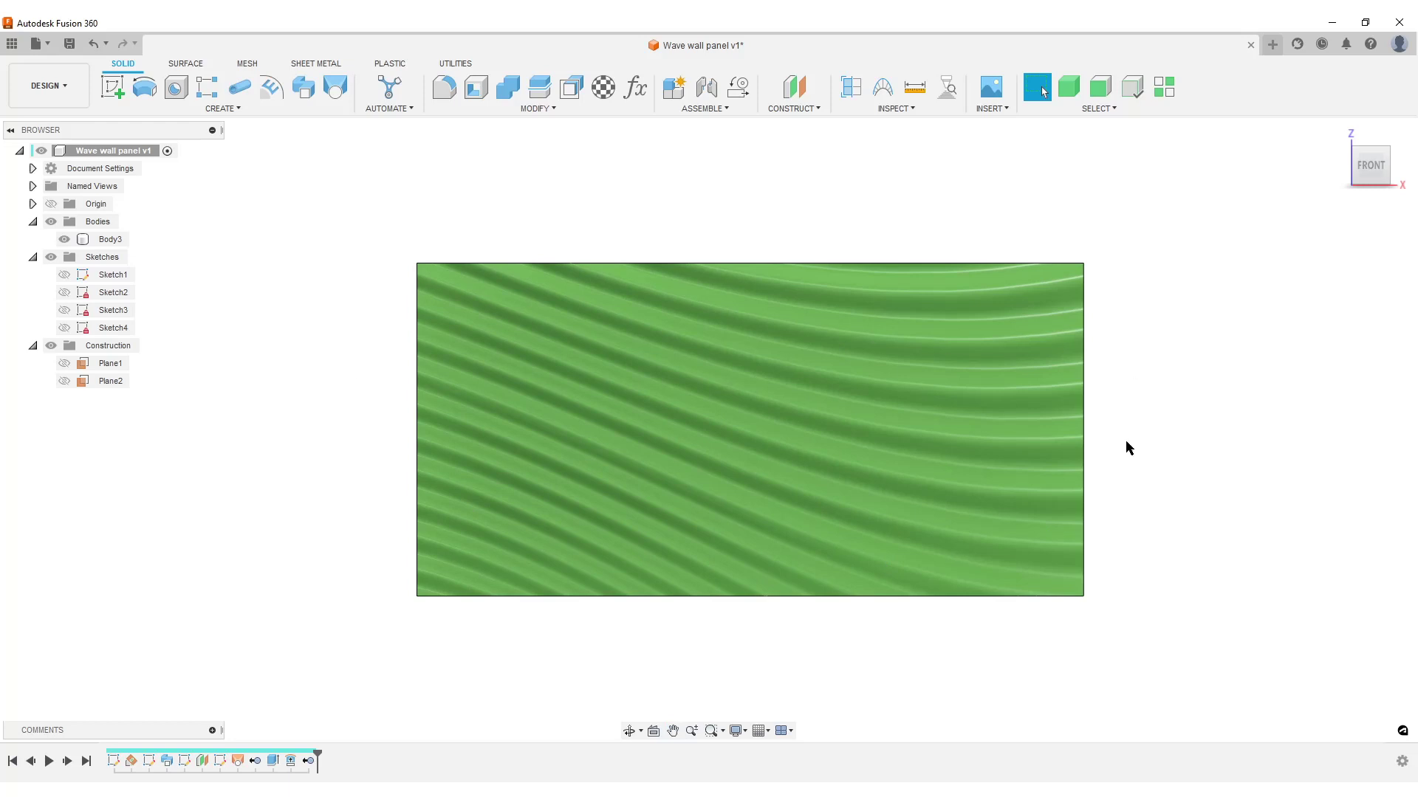
scroll(1007, 468, "up", 1)
scroll(1006, 468, "down", 5)
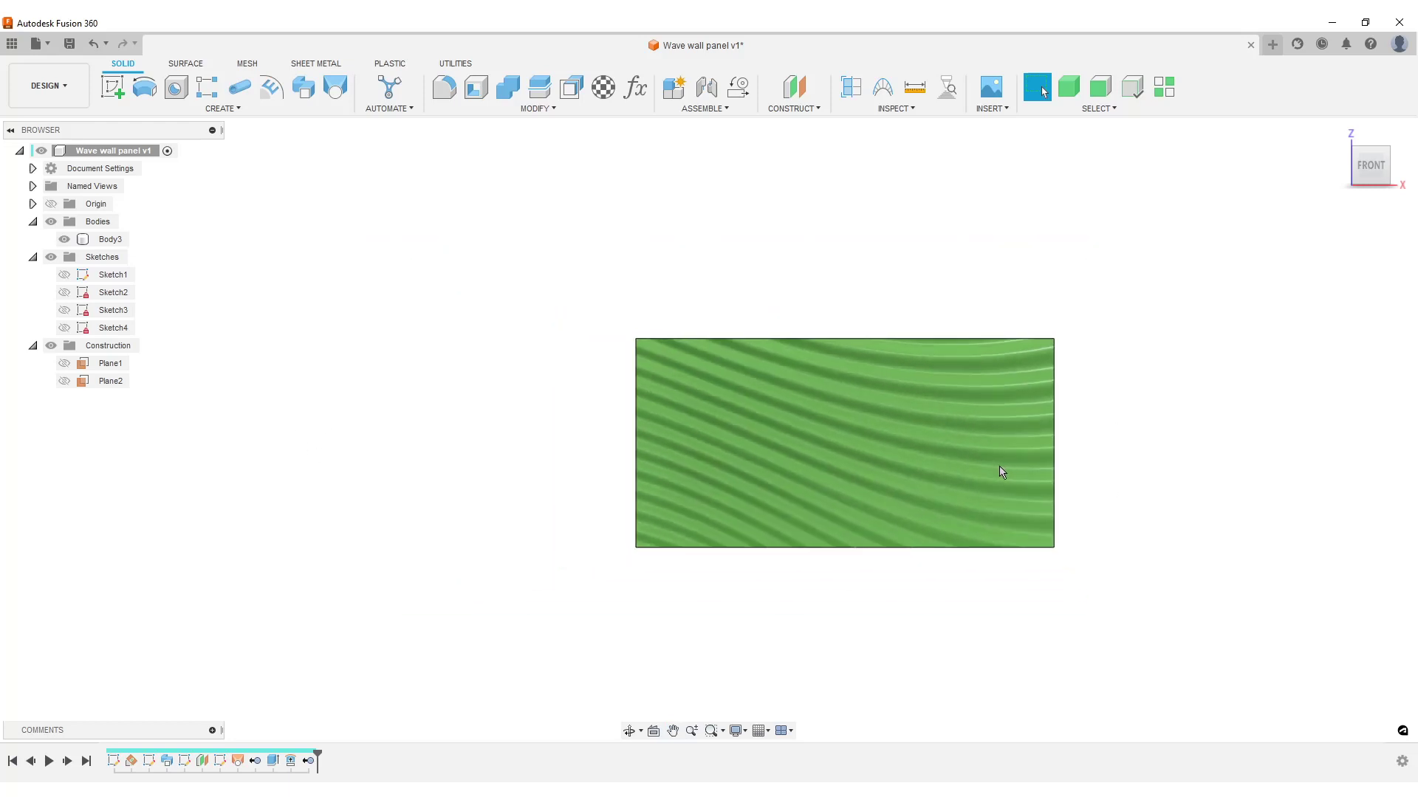
Show Sketch1 and reshape the upper spline by raising its first inner fit point.
left_click(74, 278)
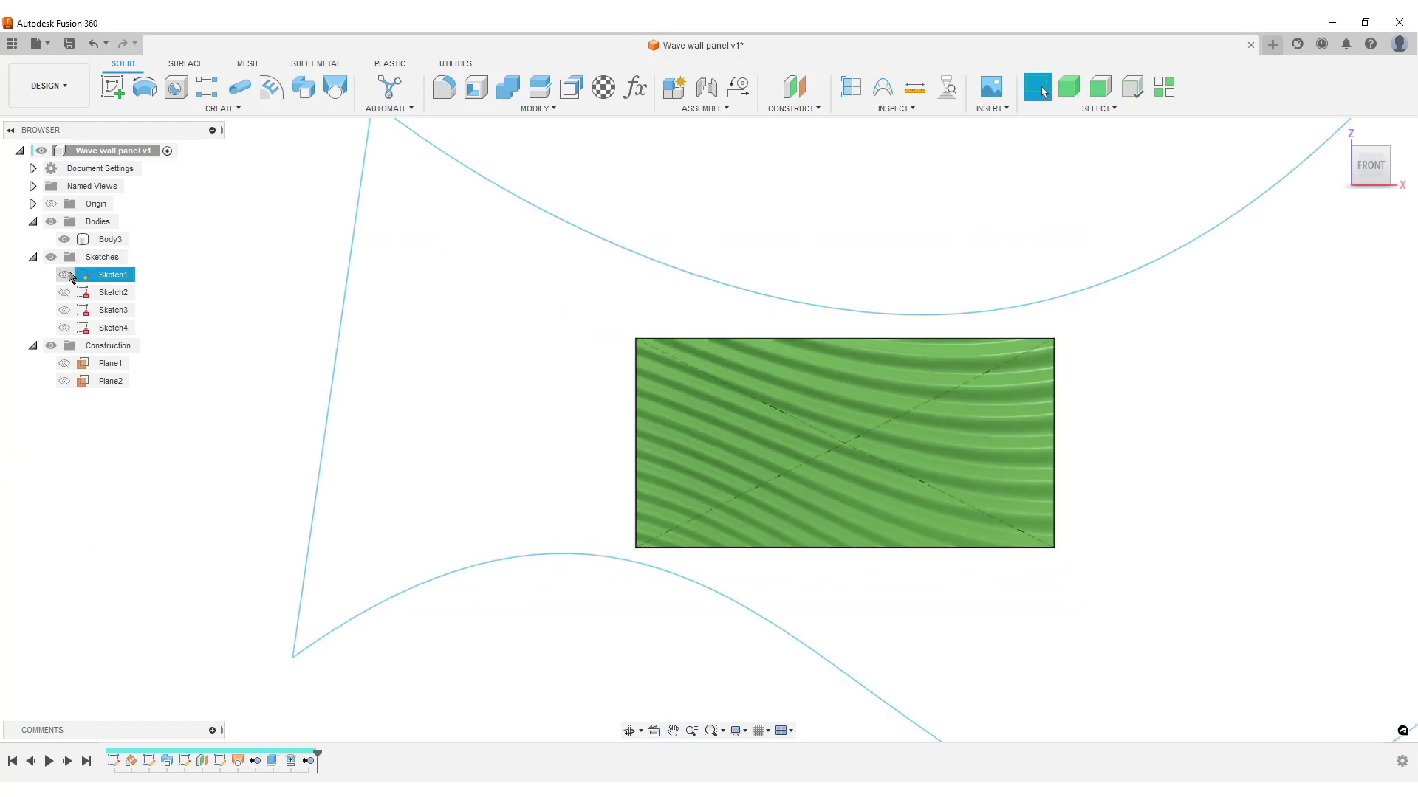
left_click(64, 274)
key("F6")
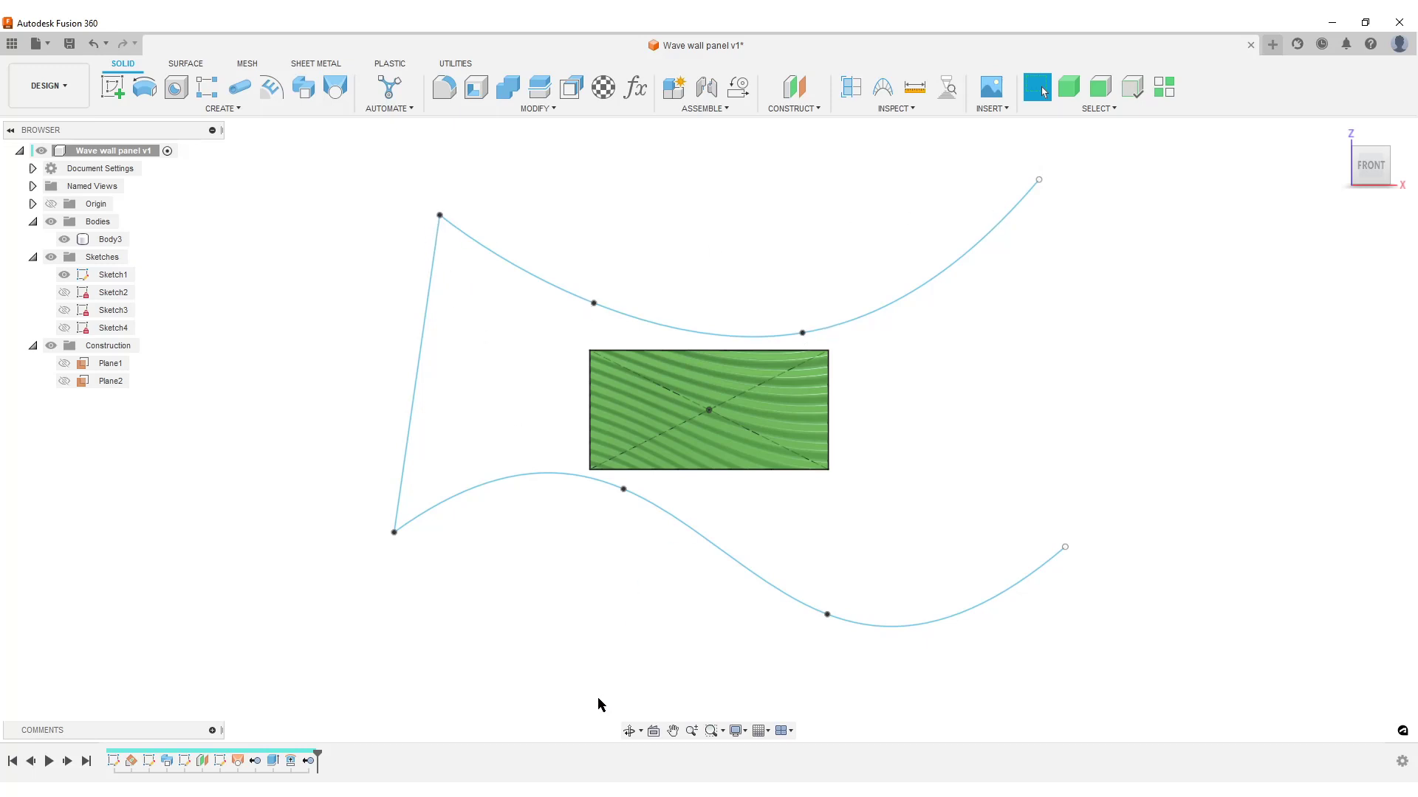
left_click(594, 303)
left_click_drag(595, 304, 603, 263)
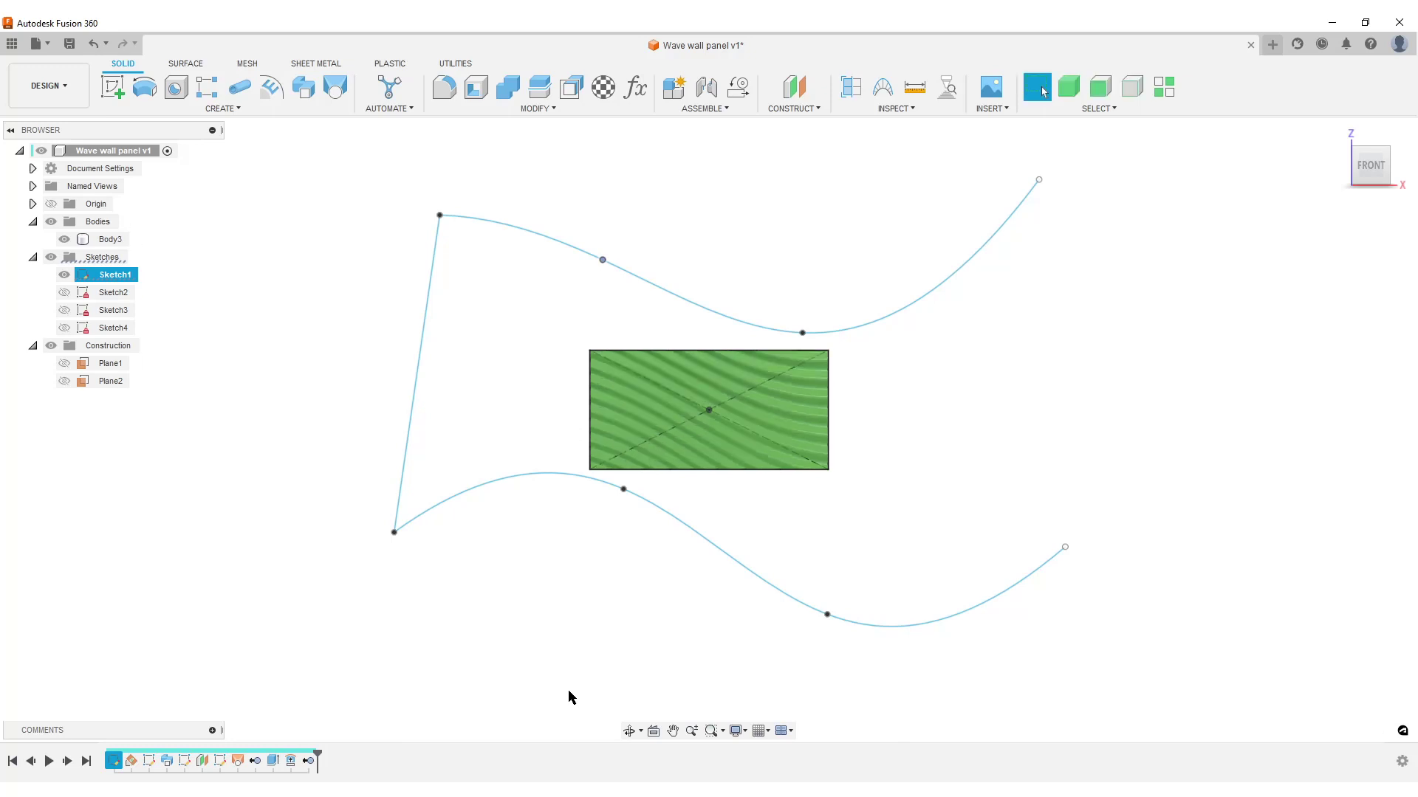
Reshape the lower spline of Sketch1 by raising its second inner fit point to just below the panel.
scroll(698, 471, "up", 1)
scroll(696, 471, "up", 1)
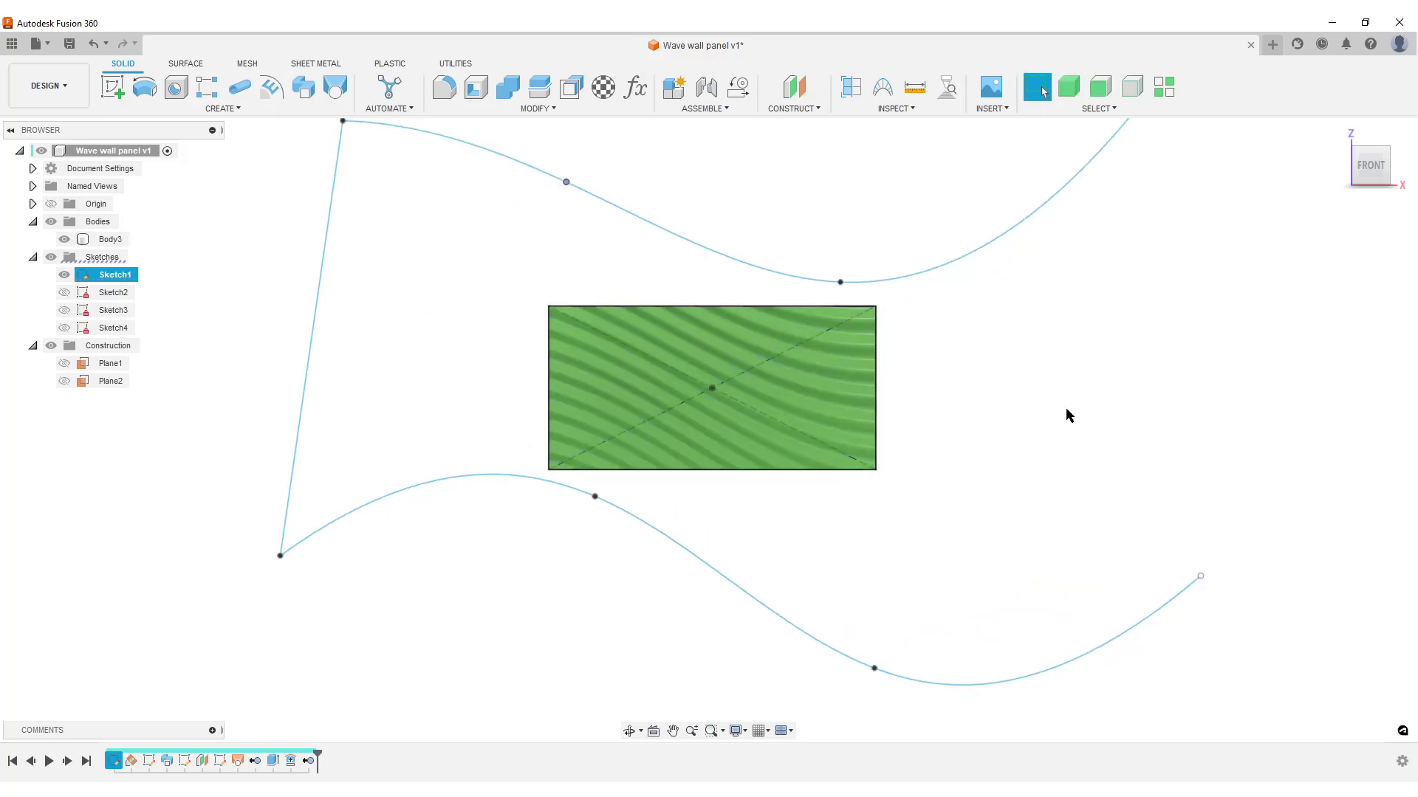
scroll(1056, 412, "up", 2)
middle_click_drag(1048, 414, 1037, 502)
scroll(1190, 437, "down", 2)
scroll(1038, 502, "up", 1)
left_click_drag(916, 699, 908, 544)
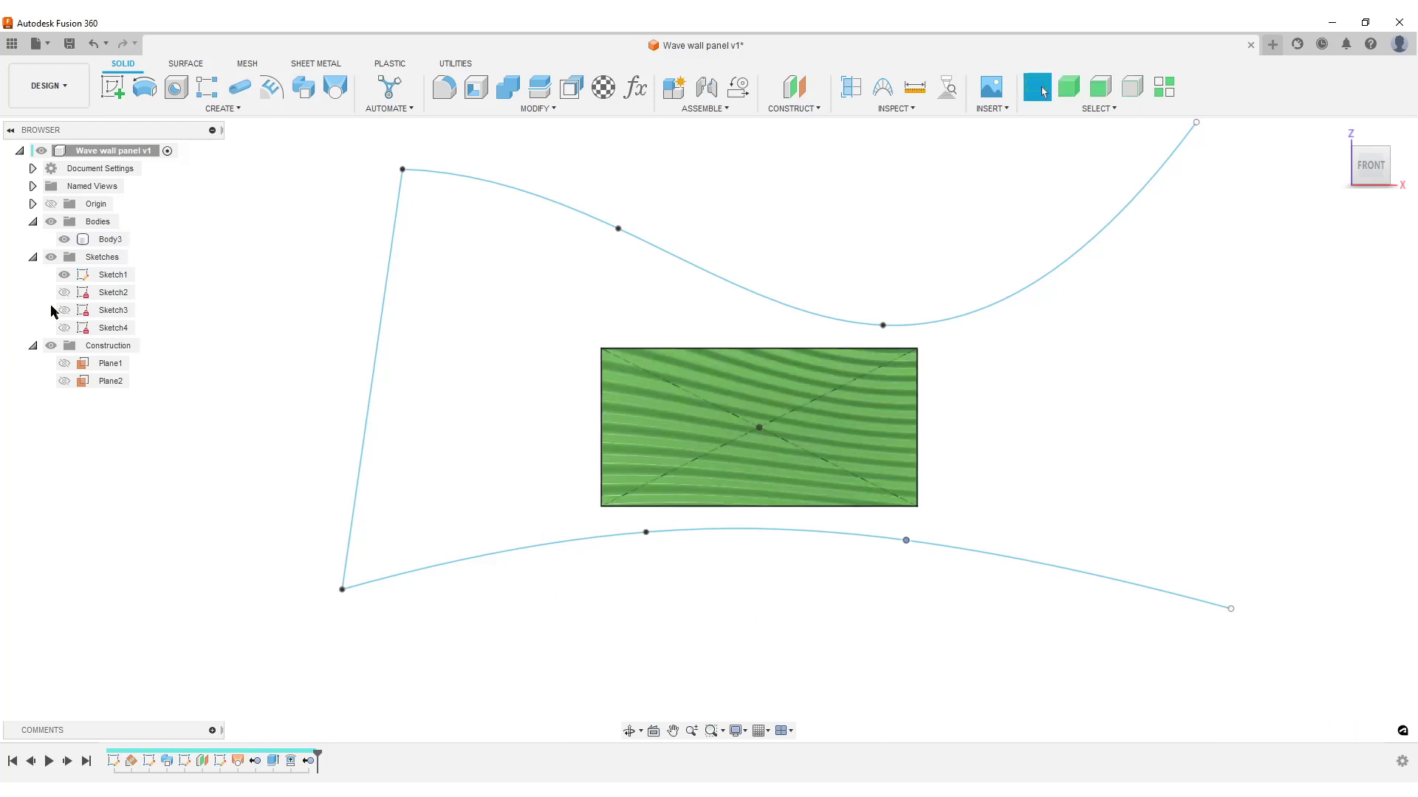
Hide Sketch1 and review the reshaped wave pattern on the panel.
left_click(65, 275)
scroll(993, 469, "up", 3)
mouse_move(994, 468)
middle_mouse_down()
mouse_move(1152, 493)
mouse_move(1054, 494)
mouse_move(1199, 485)
mouse_move(1151, 480)
mouse_move(1142, 443)
mouse_move(1143, 514)
mouse_move(1016, 481)
mouse_move(1121, 491)
mouse_move(1082, 446)
middle_mouse_up()
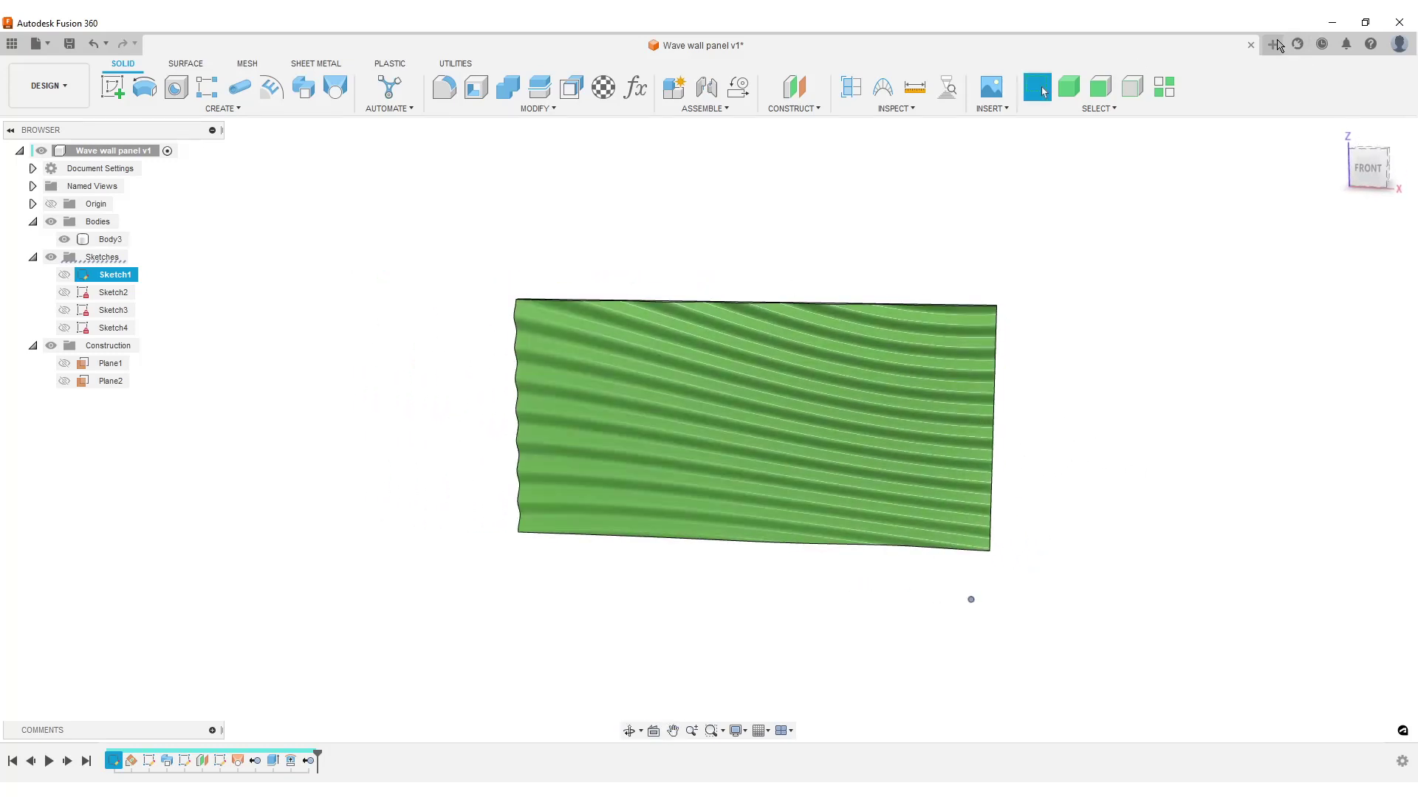
Create a new empty design and start a sketch on the front (XZ) plane.
left_click(1272, 45)
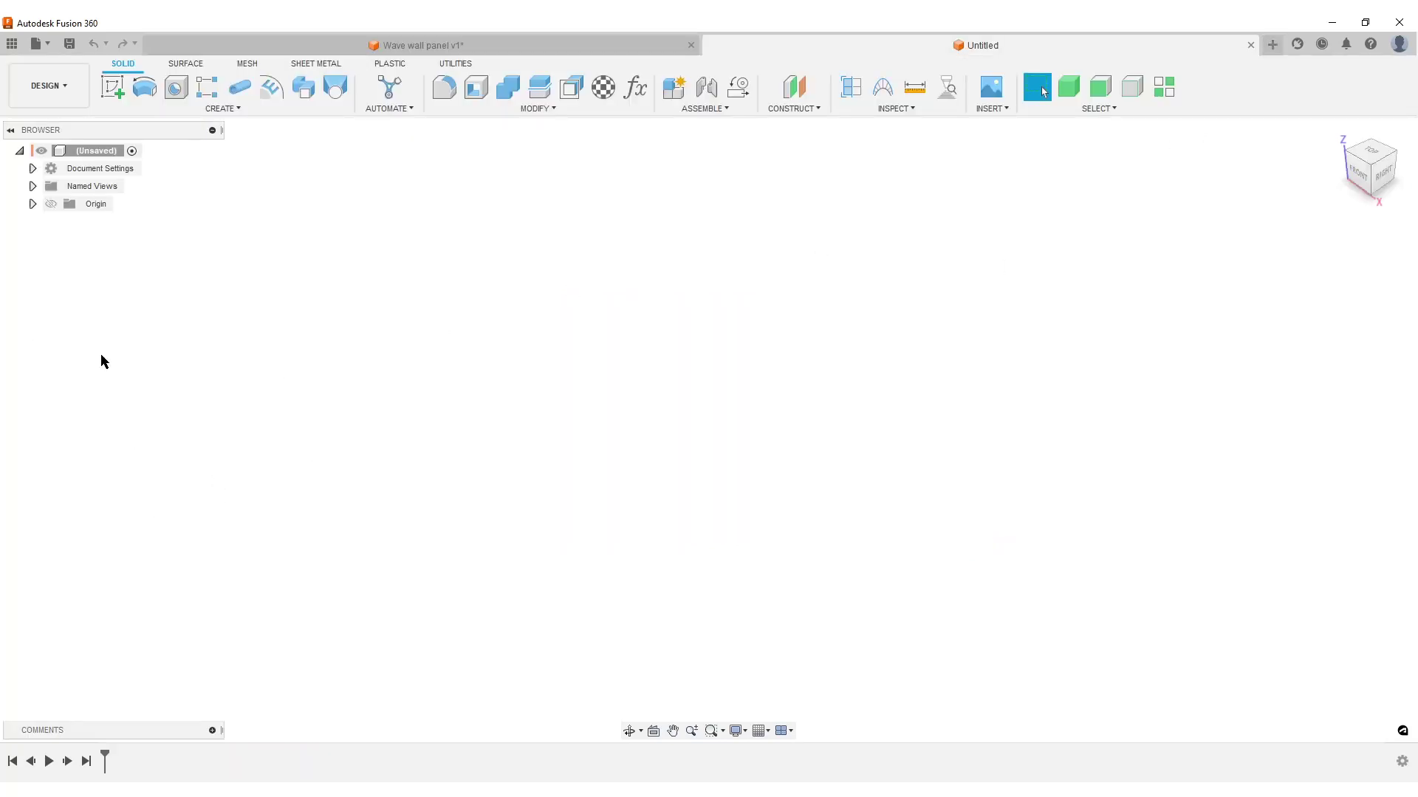
left_click(112, 87)
left_click(741, 420)
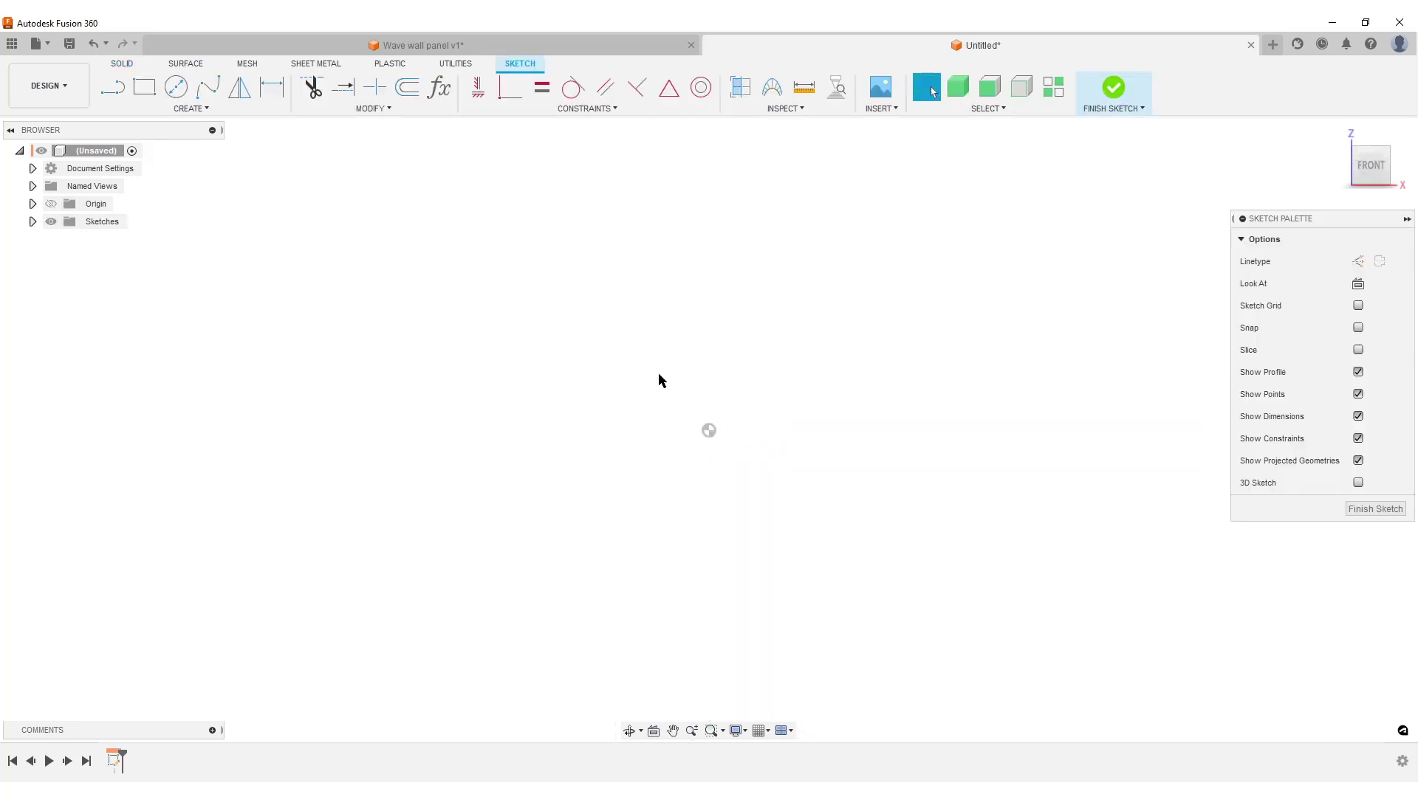
Draw a center rectangle 1000 mm wide and 450 mm high, centered on the sketch origin.
key("r")
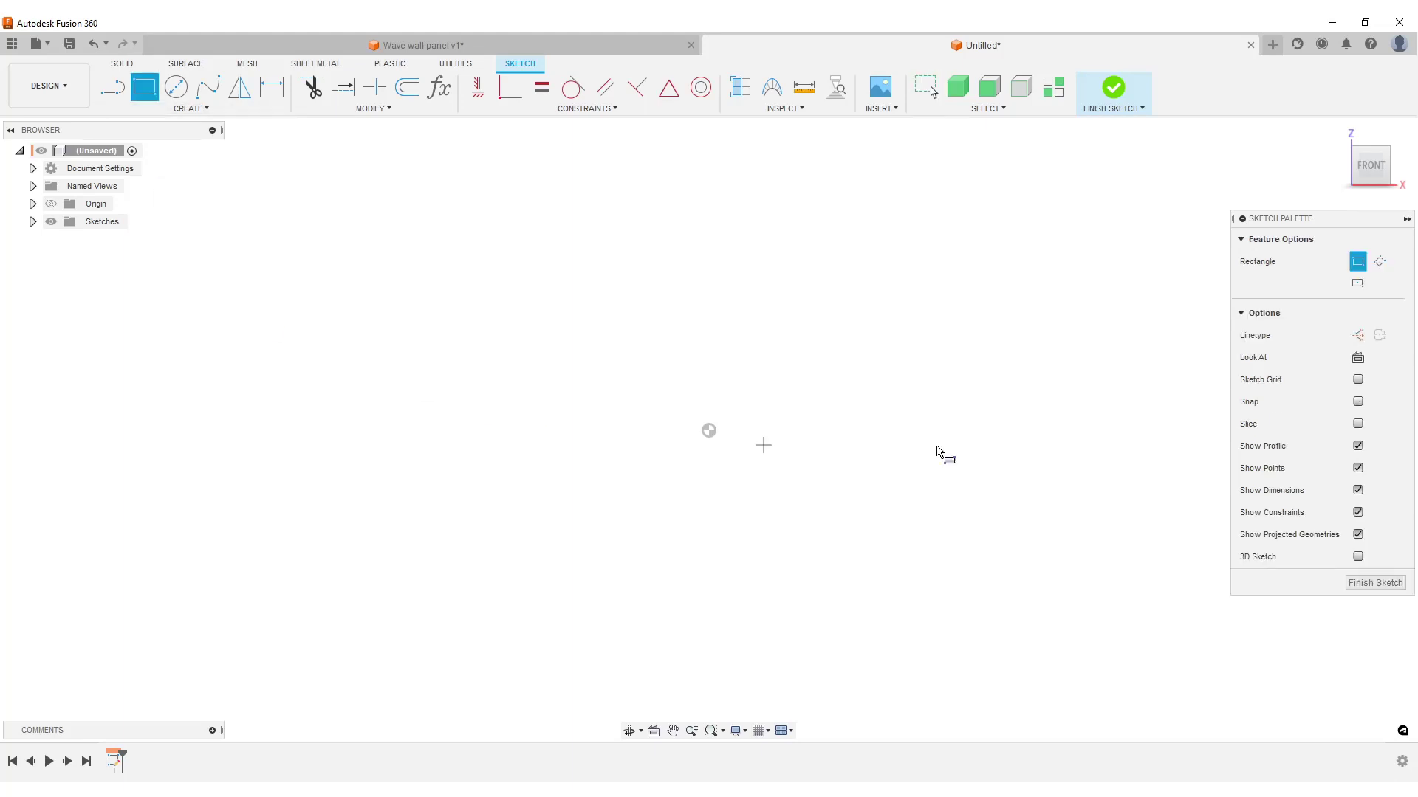
left_click(1358, 286)
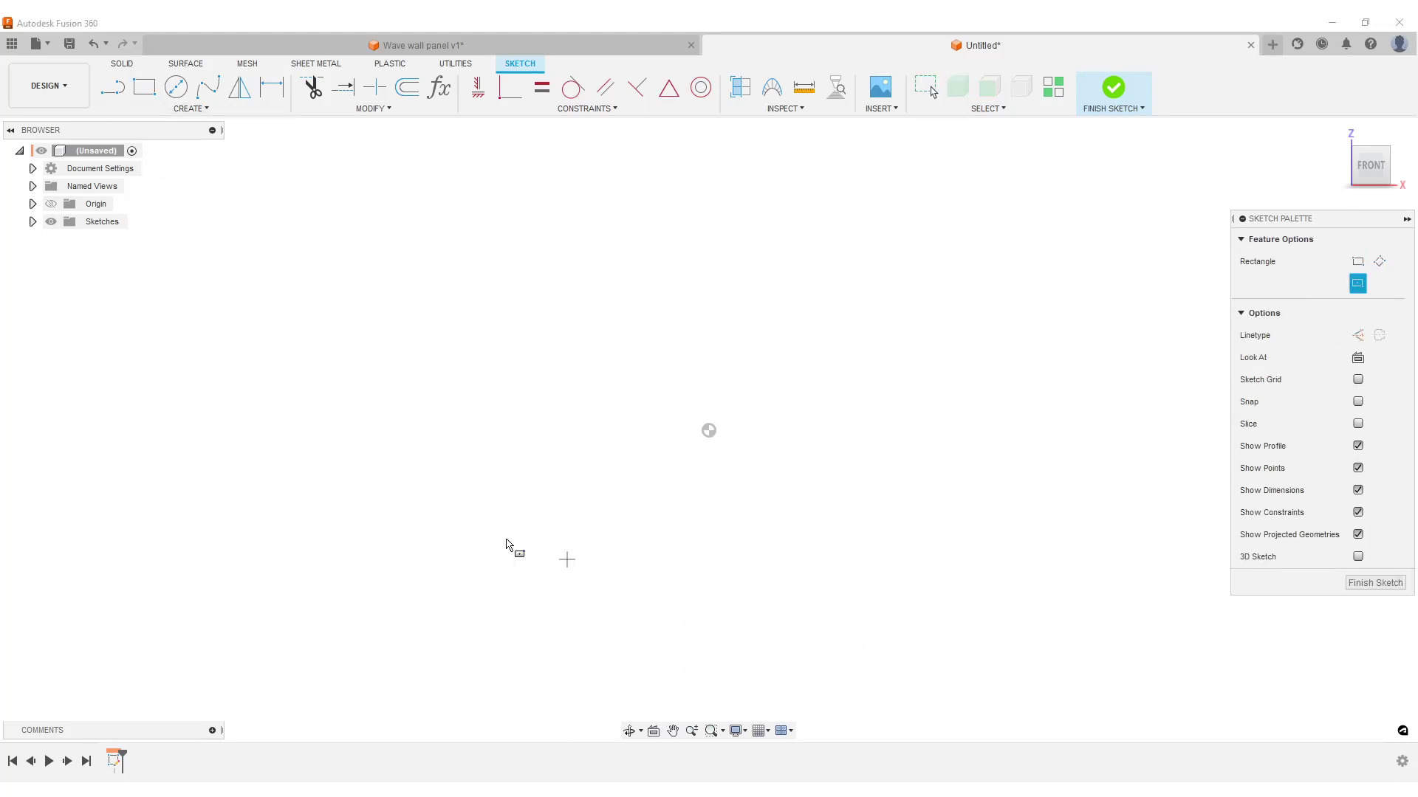
left_click(709, 430)
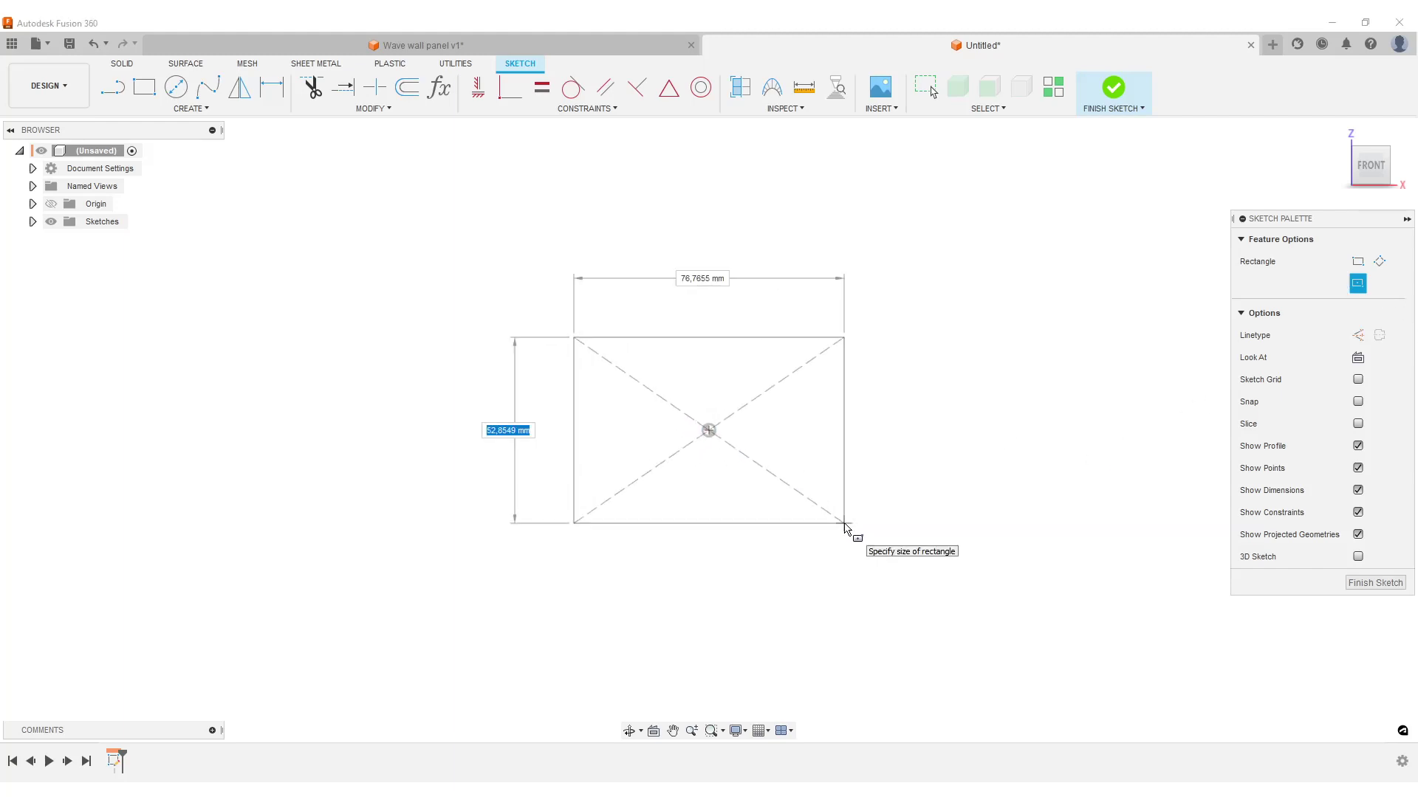
key("Tab")
type("100")
key("Tab")
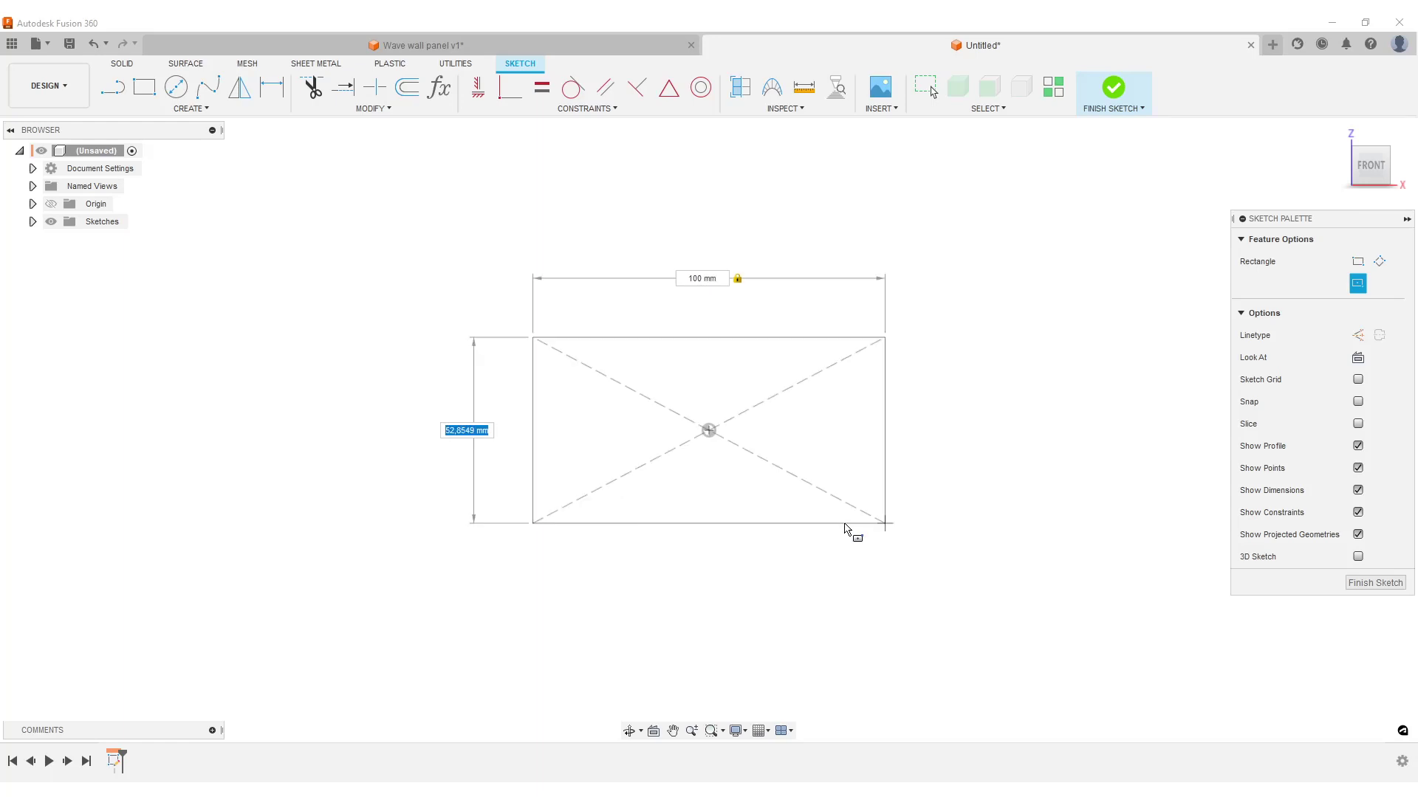
key("Tab")
type("1")
key("Tab")
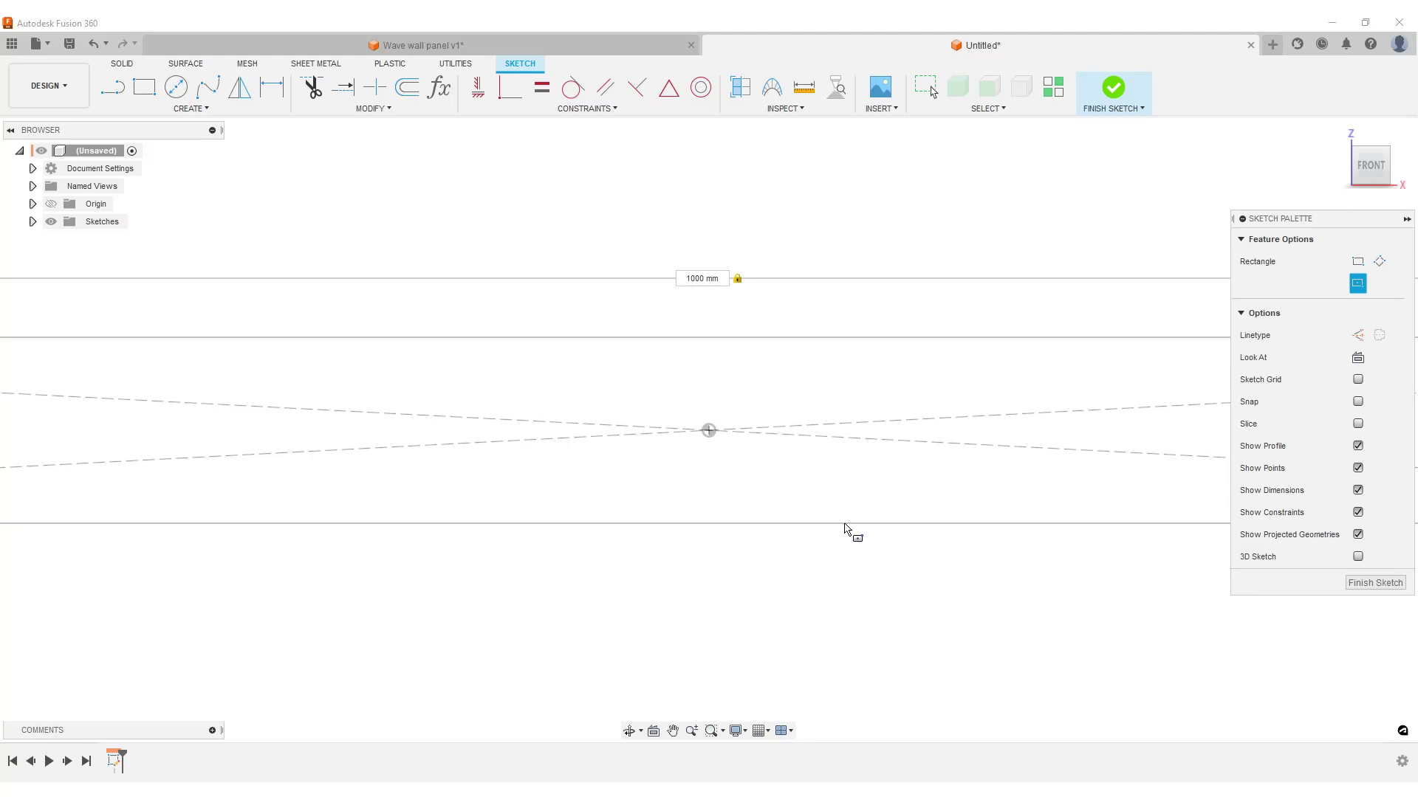
type("450")
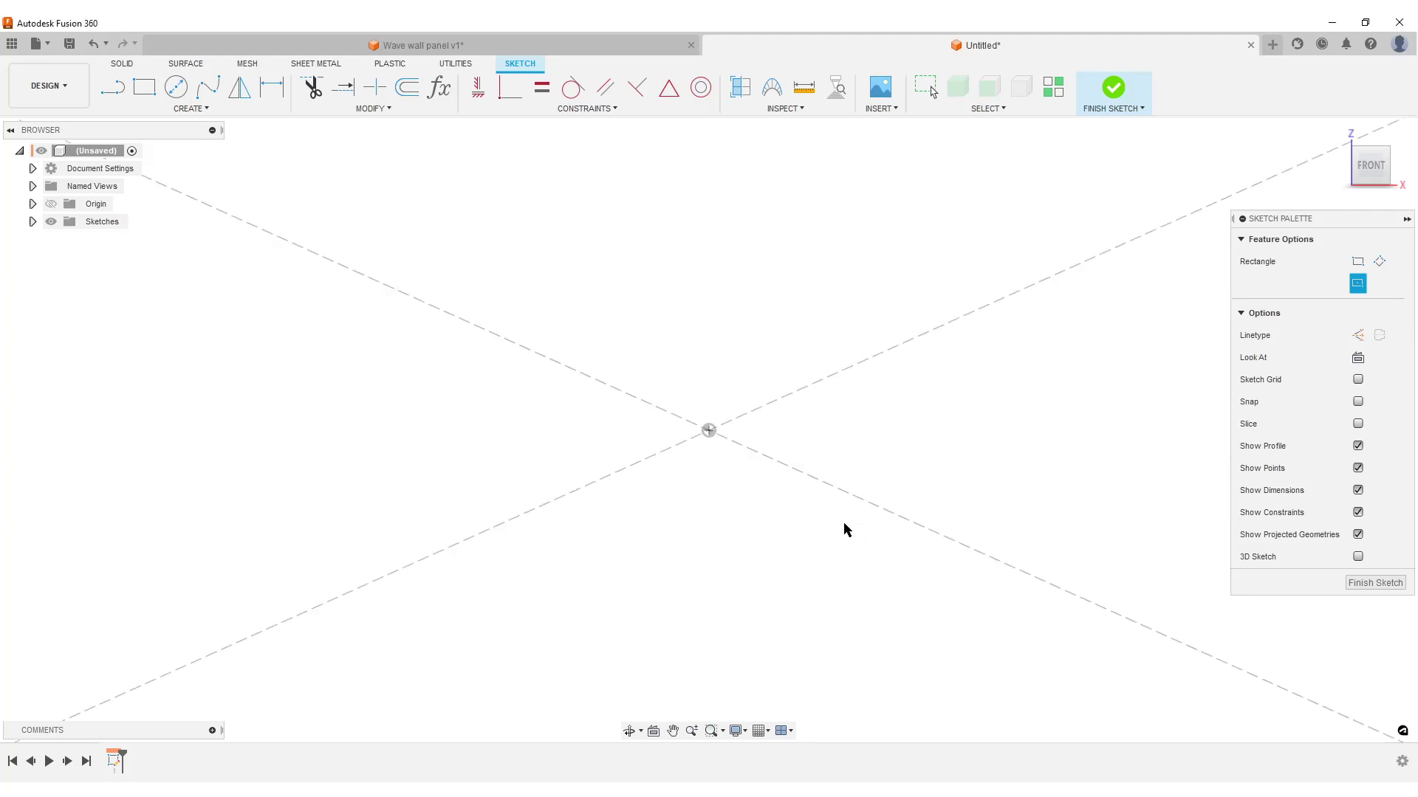
key("Return")
scroll(791, 526, "down", 5)
mouse_move(788, 589)
middle_mouse_down()
mouse_move(587, 458)
mouse_move(724, 563)
mouse_move(649, 554)
middle_mouse_up()
scroll(633, 497, "down", 3)
scroll(701, 565, "up", 3)
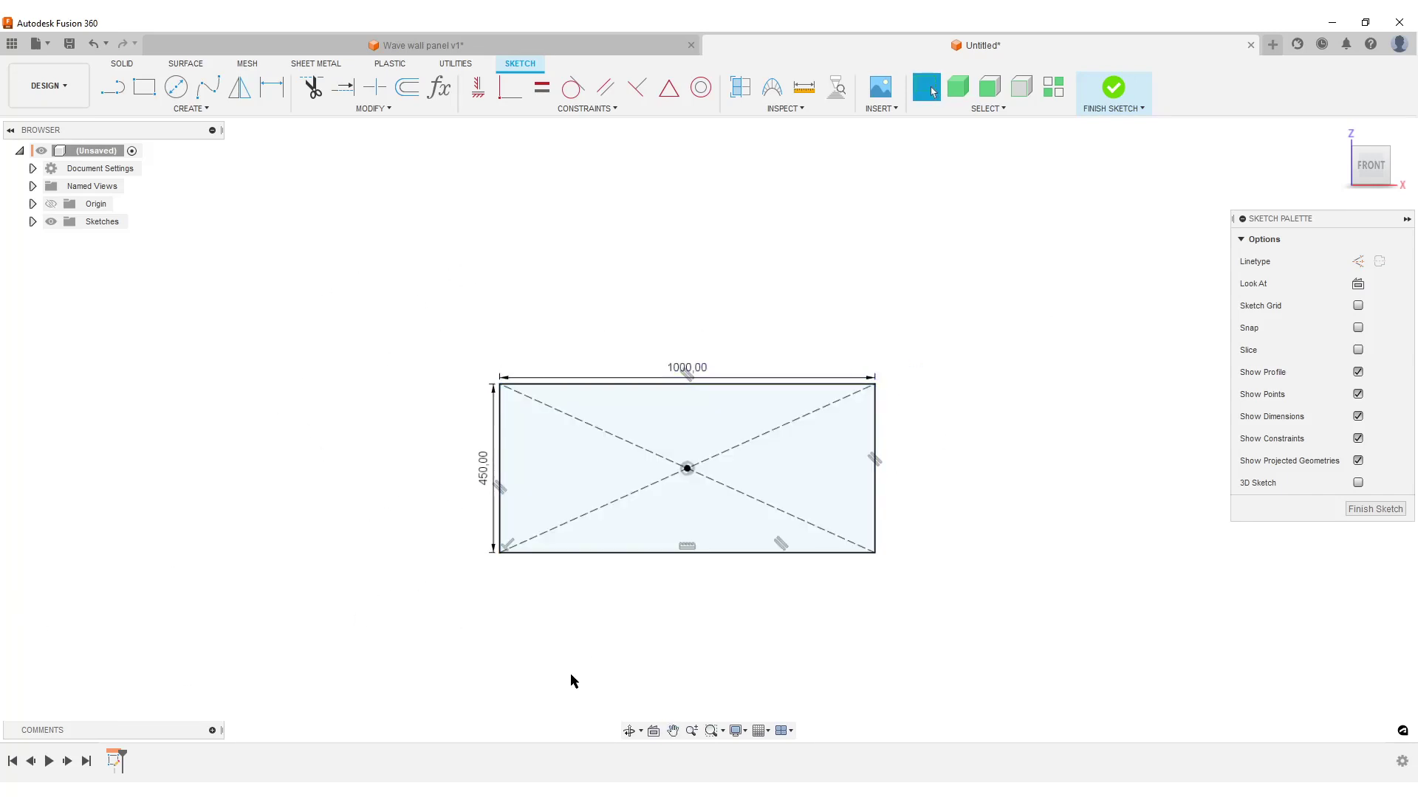
Draw a four-point fit spline above the rectangle, dipping and then rising in a wave that extends past both its sides.
left_click(208, 87)
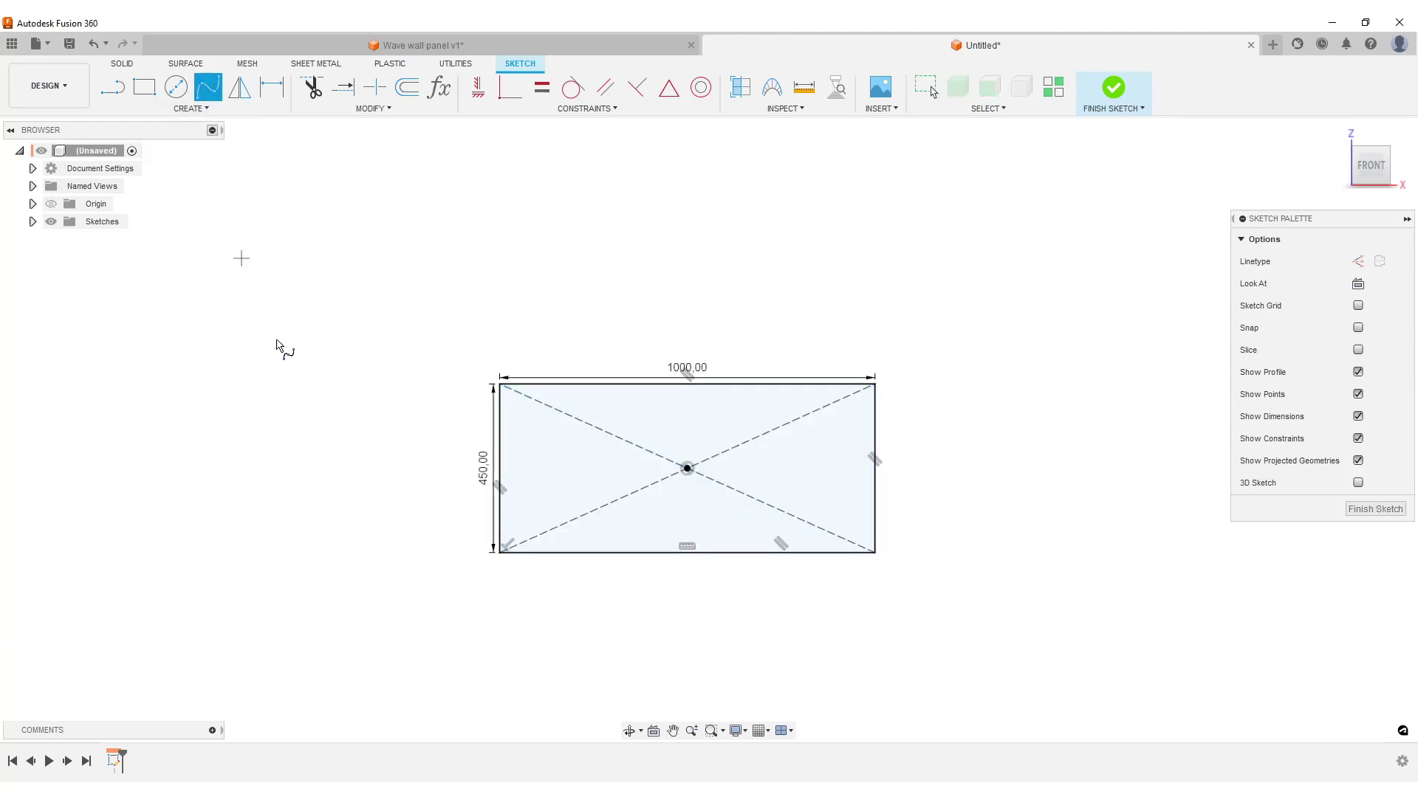
scroll(319, 417, "down", 3)
left_click(317, 277)
left_click(597, 276)
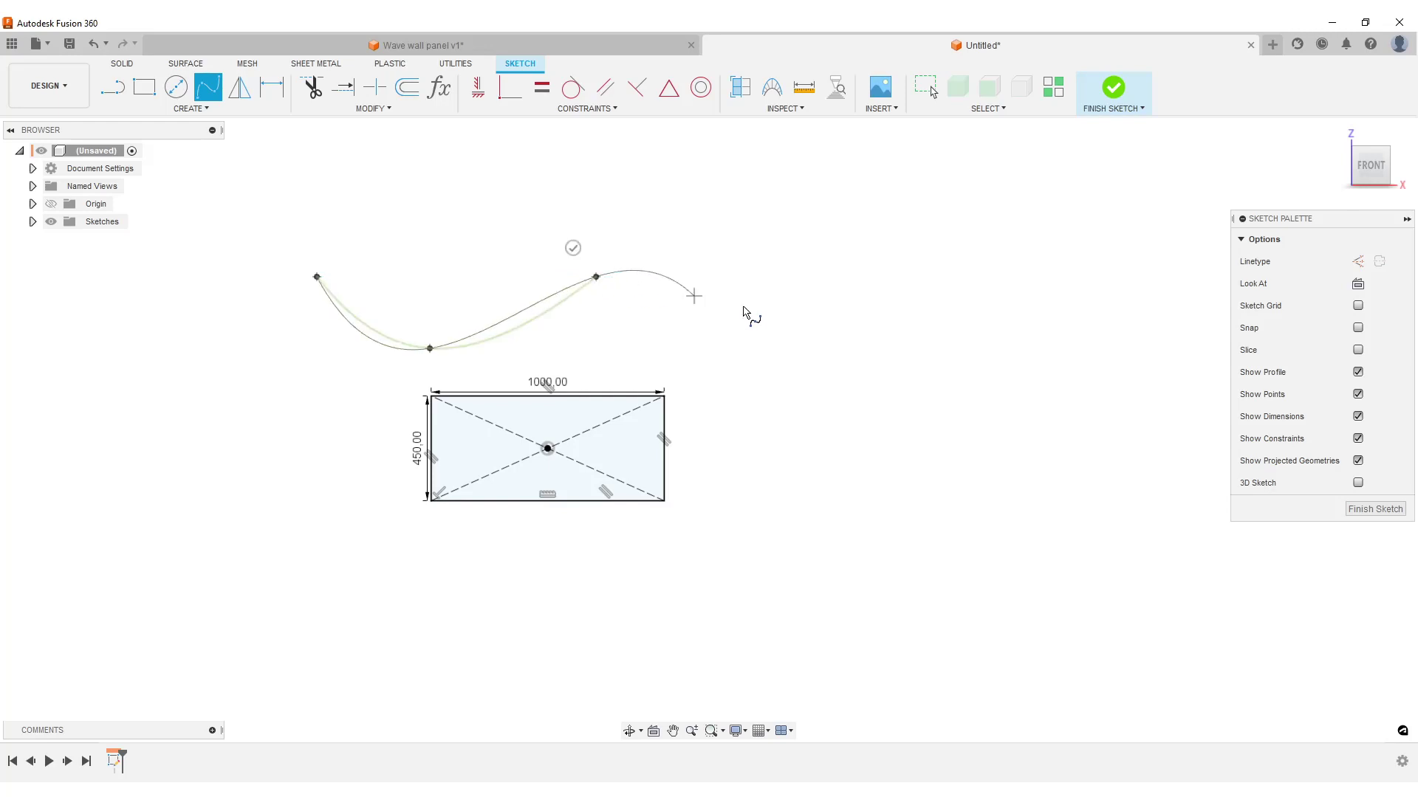
left_click(788, 338)
left_click(814, 311)
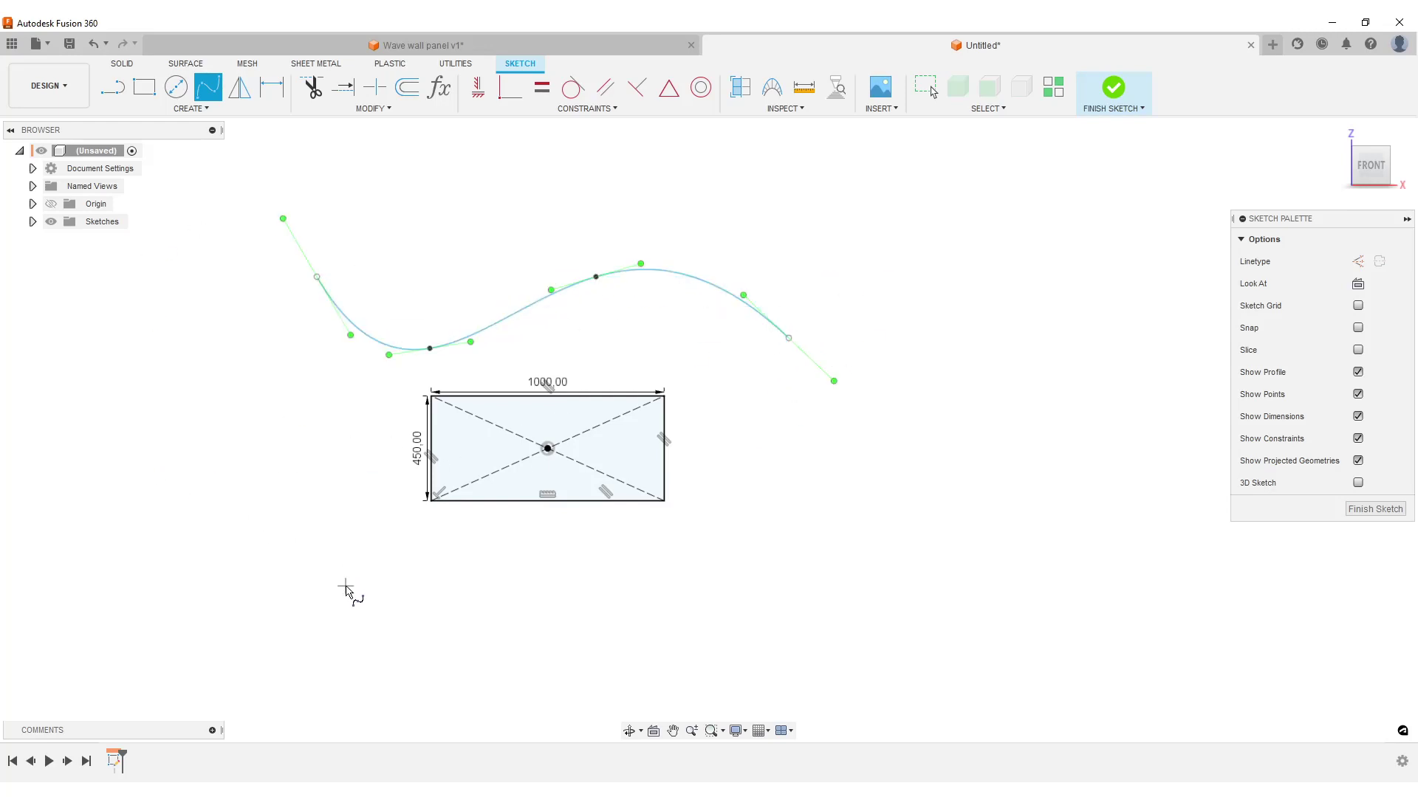
Draw a second four-point fit spline below the rectangle, cresting first and then dipping, extending past both its sides.
left_click(308, 617)
left_click(450, 545)
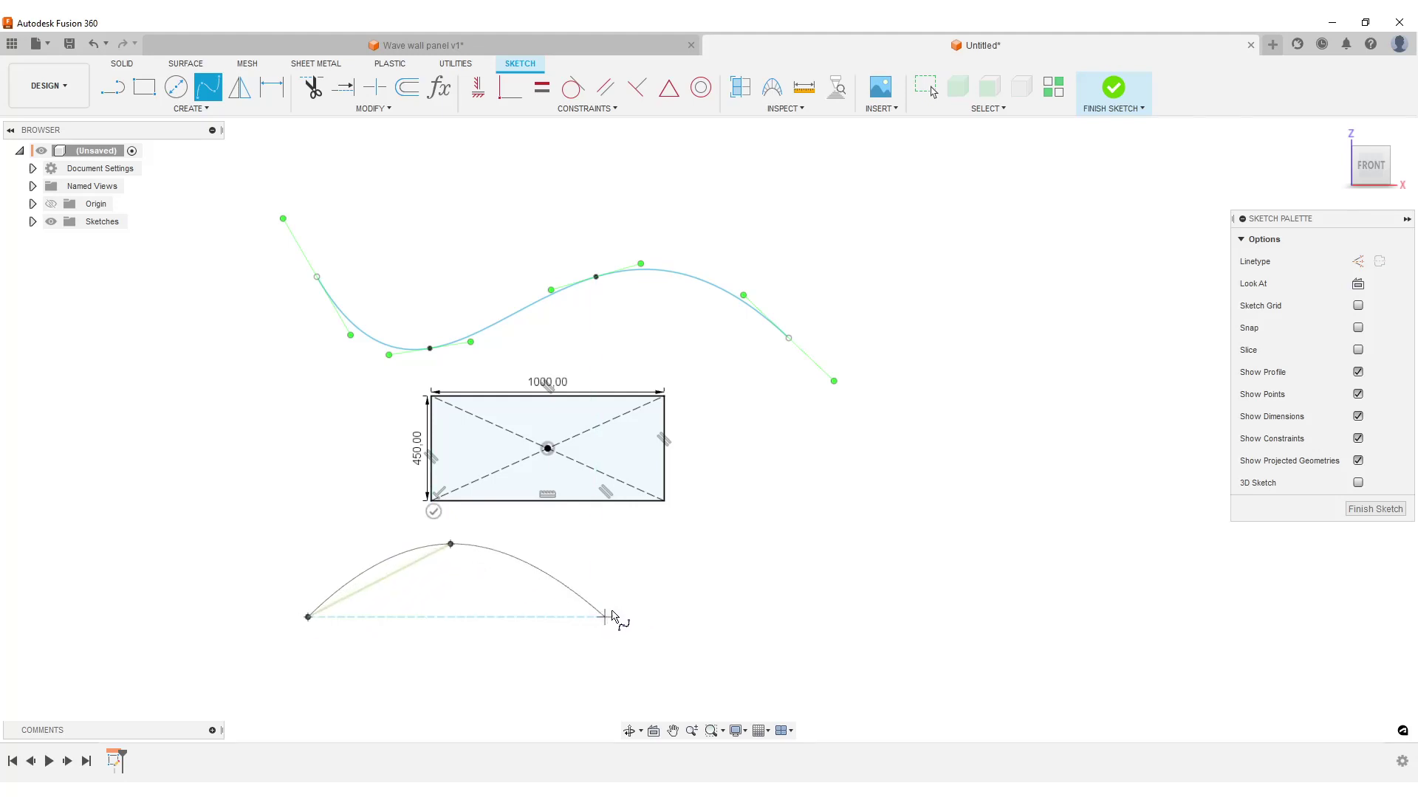
left_click(634, 617)
left_click(808, 543)
left_click(780, 519)
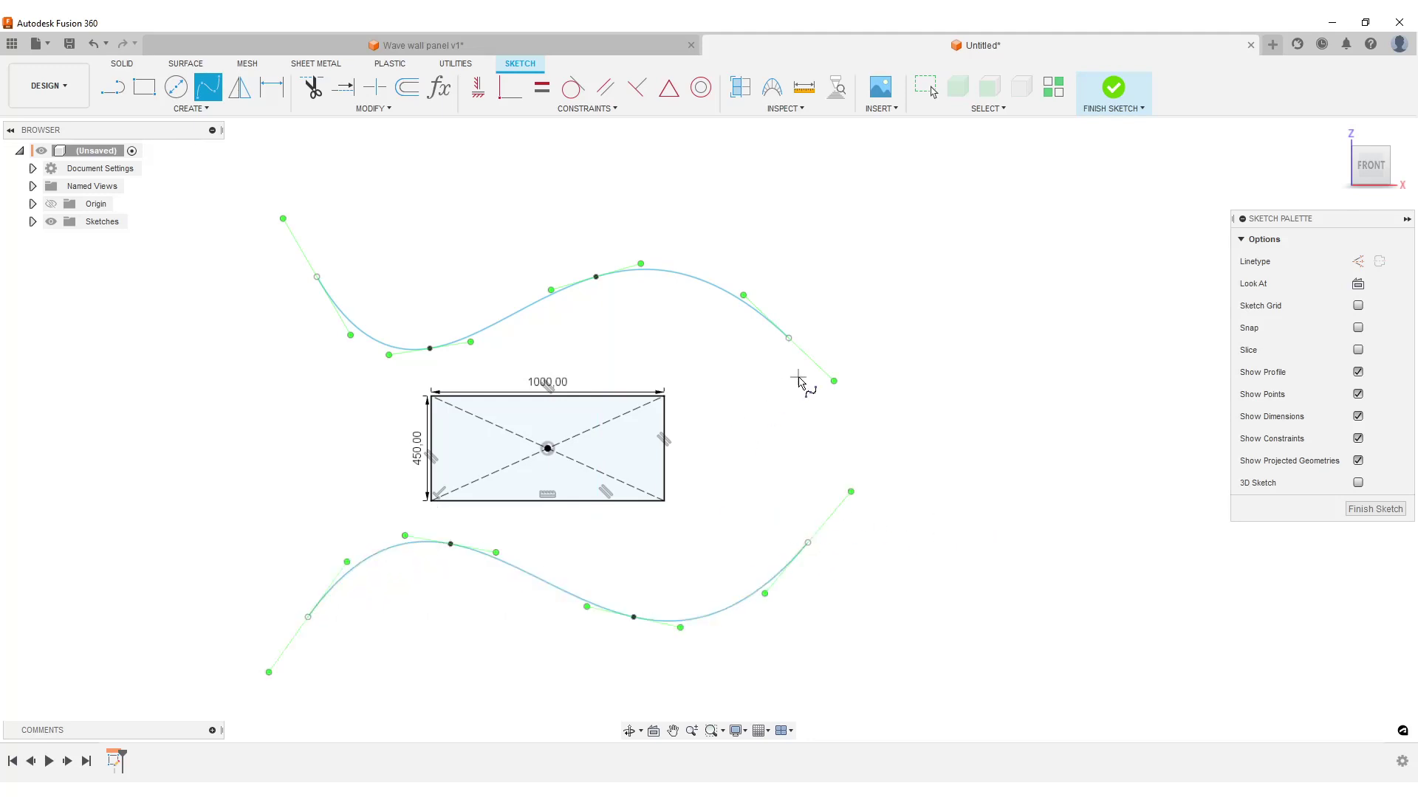
Join the left endpoints of the two splines with a straight line and finish the sketch.
key("l")
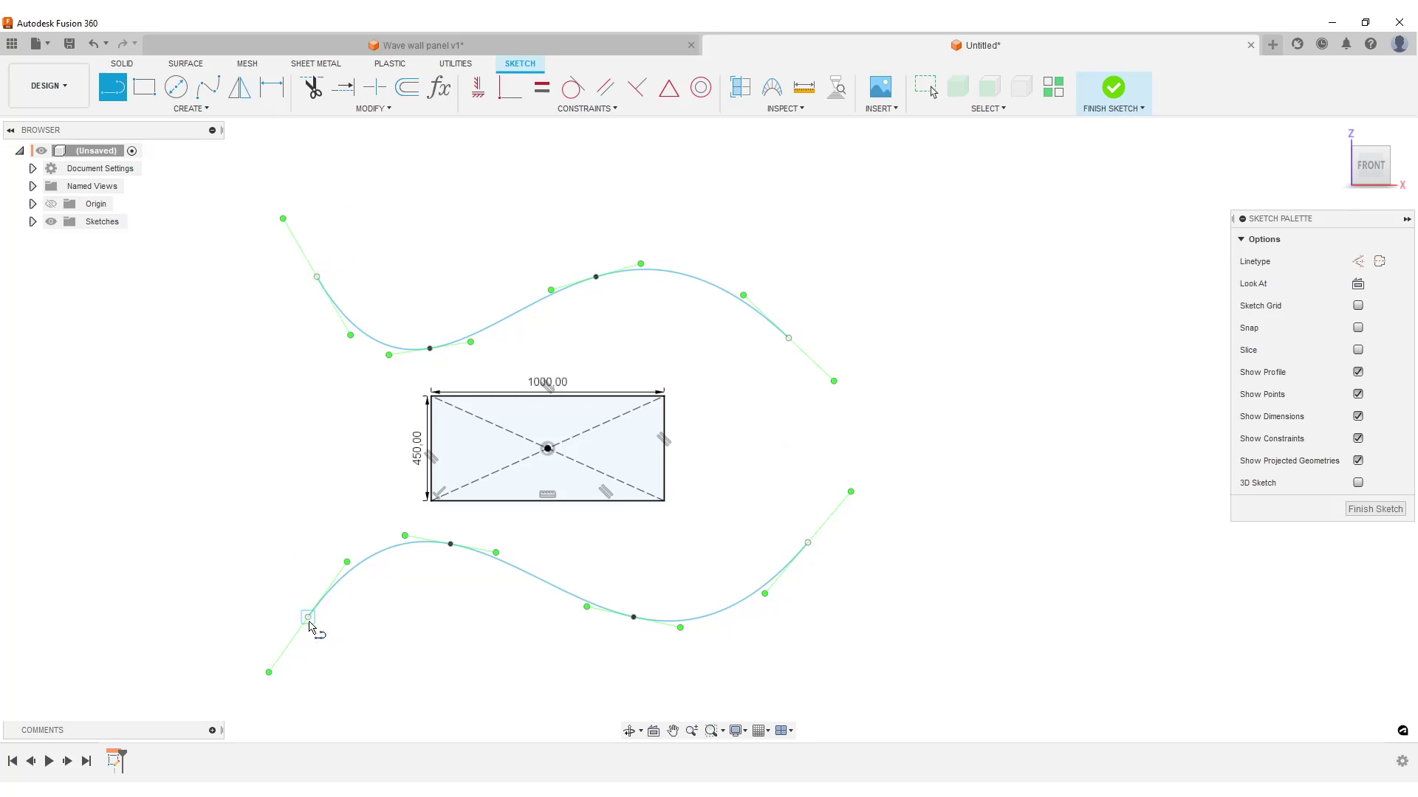
left_click(308, 618)
left_click(317, 276)
key("Escape")
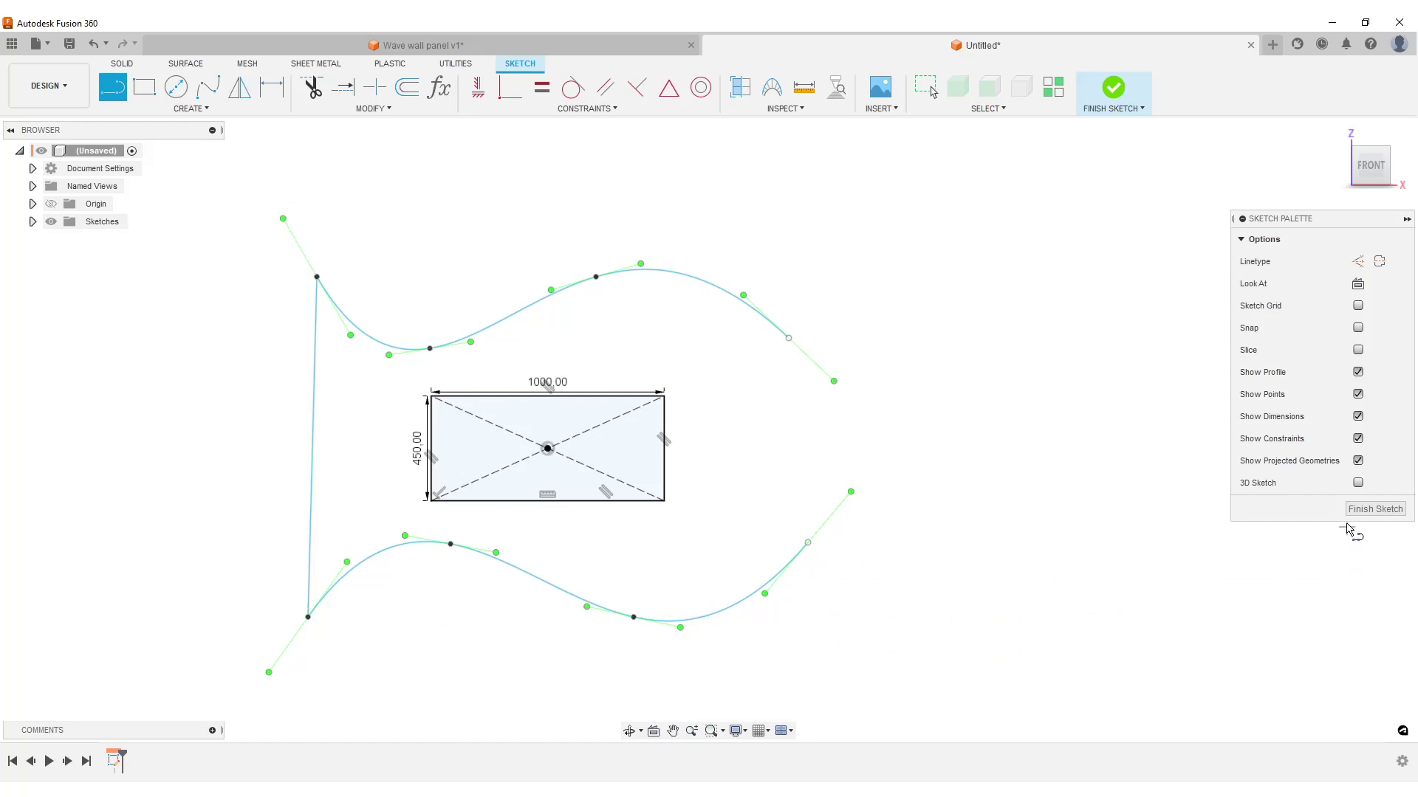
left_click(1374, 509)
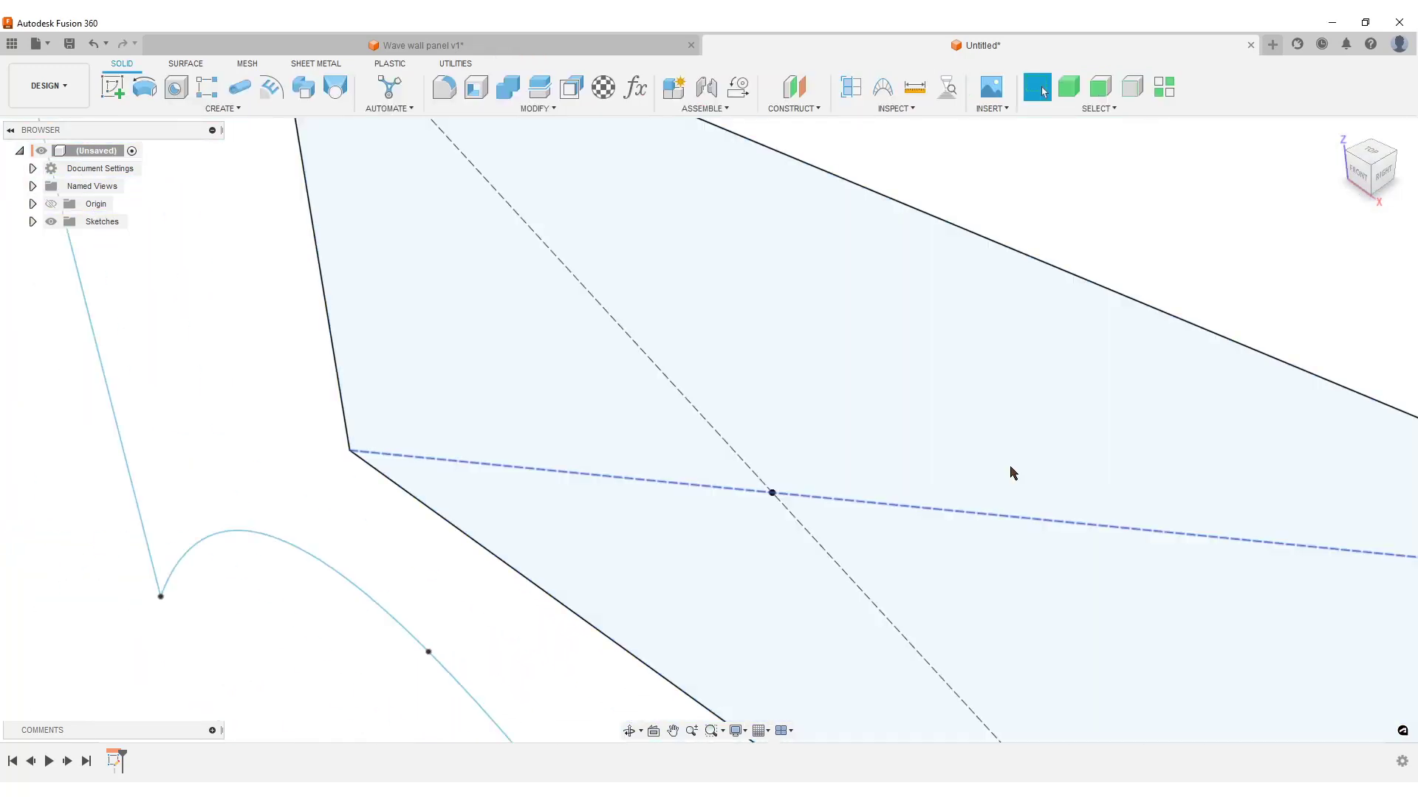
Lower the first inner fit point of the upper spline to about X -454, Z 424 mm, closer to the rectangle.
scroll(860, 457, "down", 5)
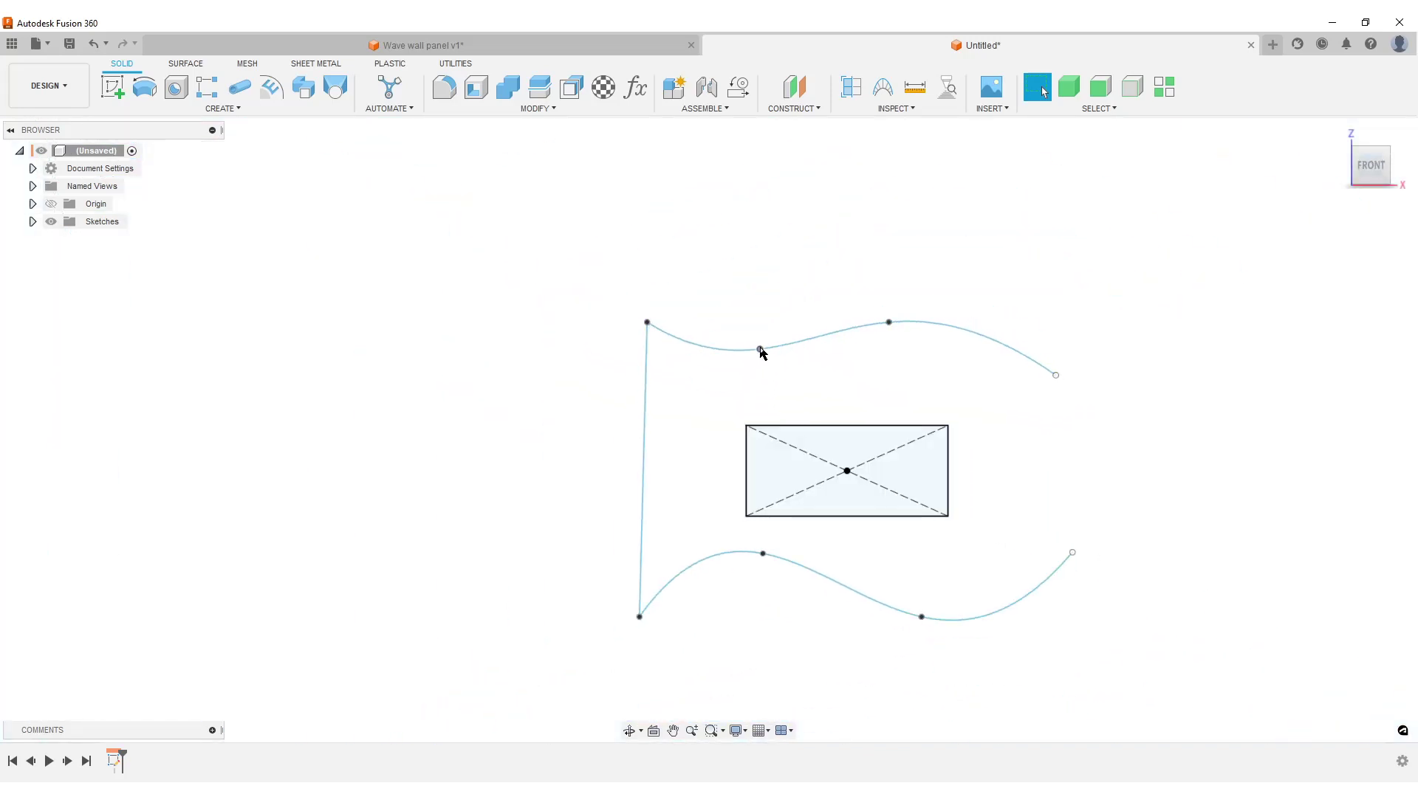
left_click(744, 385)
left_click_drag(744, 386, 755, 385)
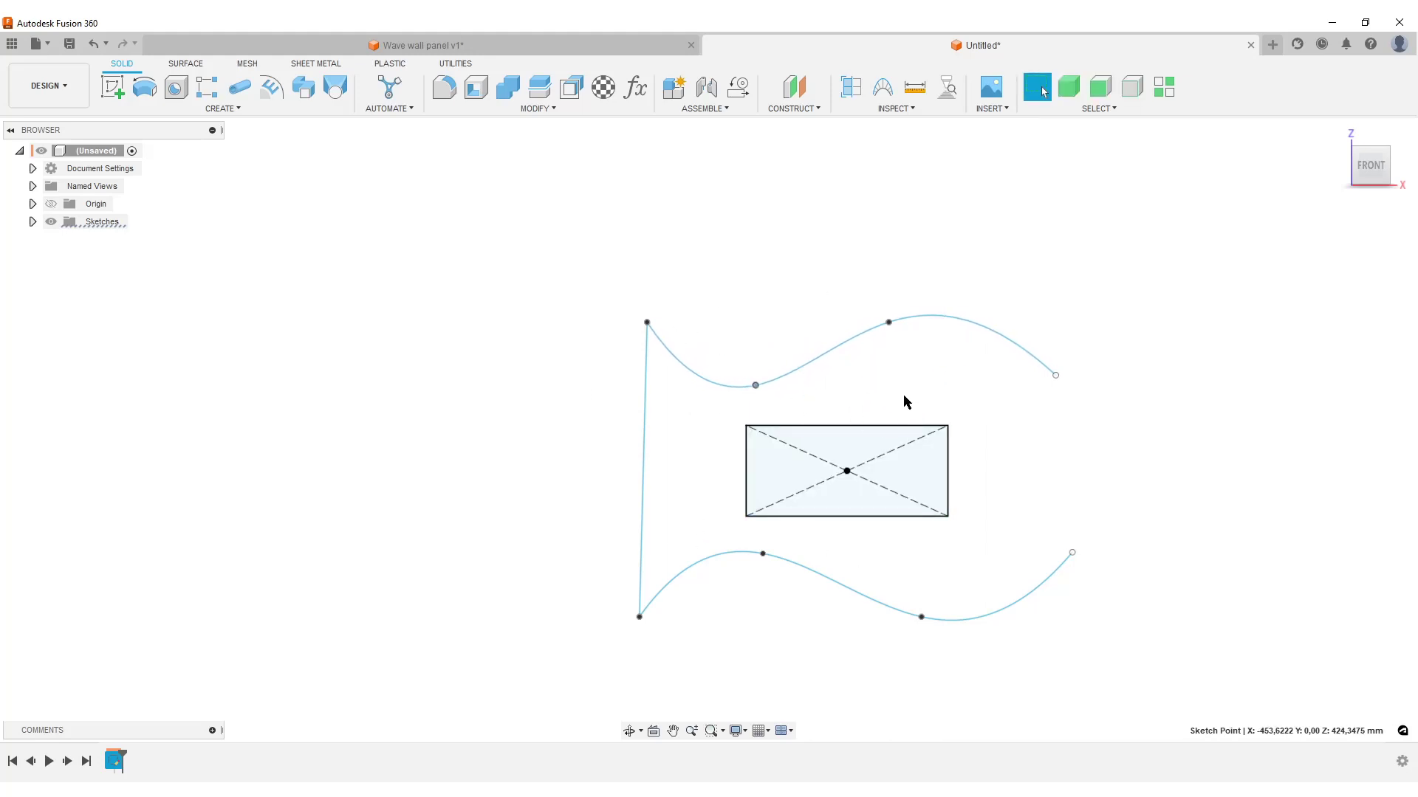
left_click(778, 482)
middle_click_drag(793, 655, 721, 642)
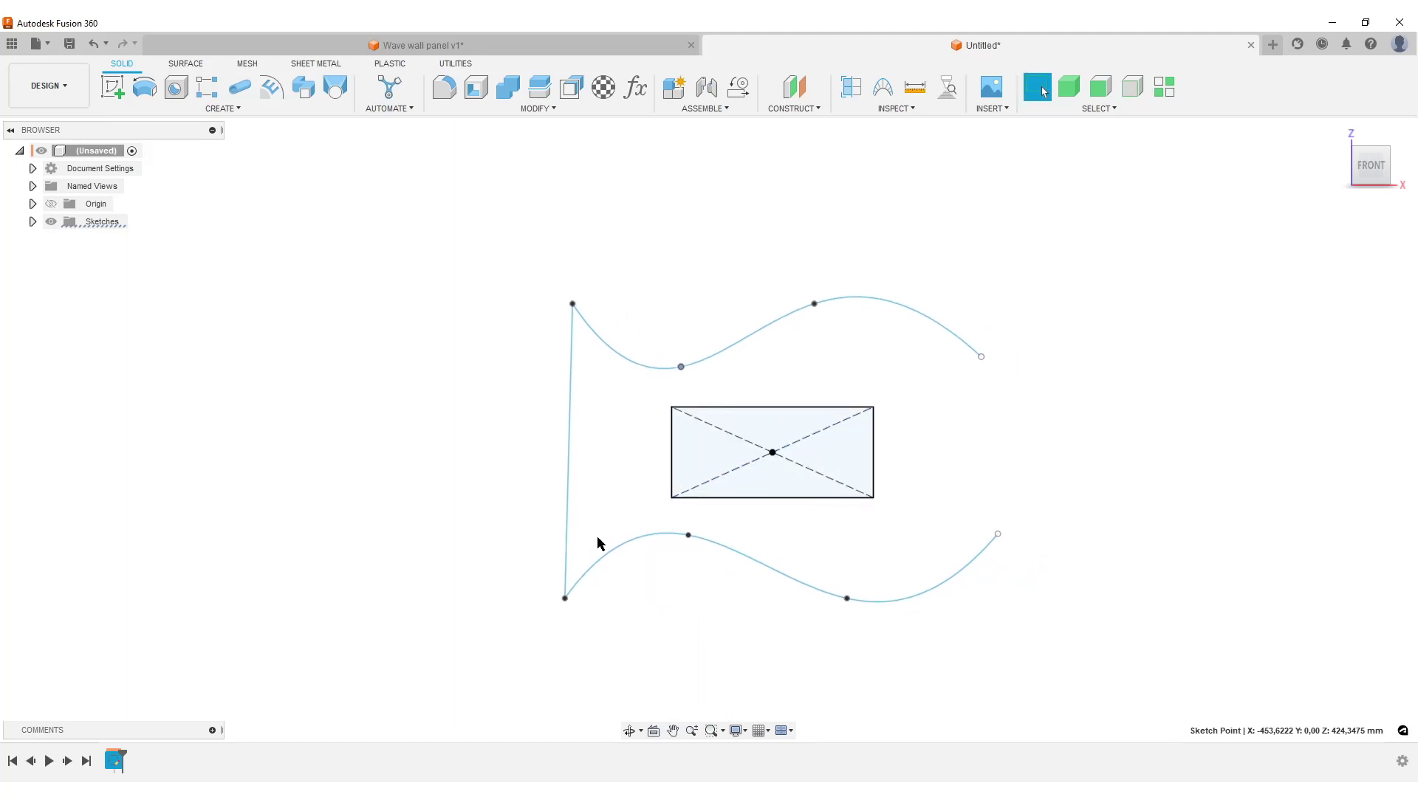
Create a construction plane at a 90 degree angle through the straight line joining the splines.
left_click(33, 221)
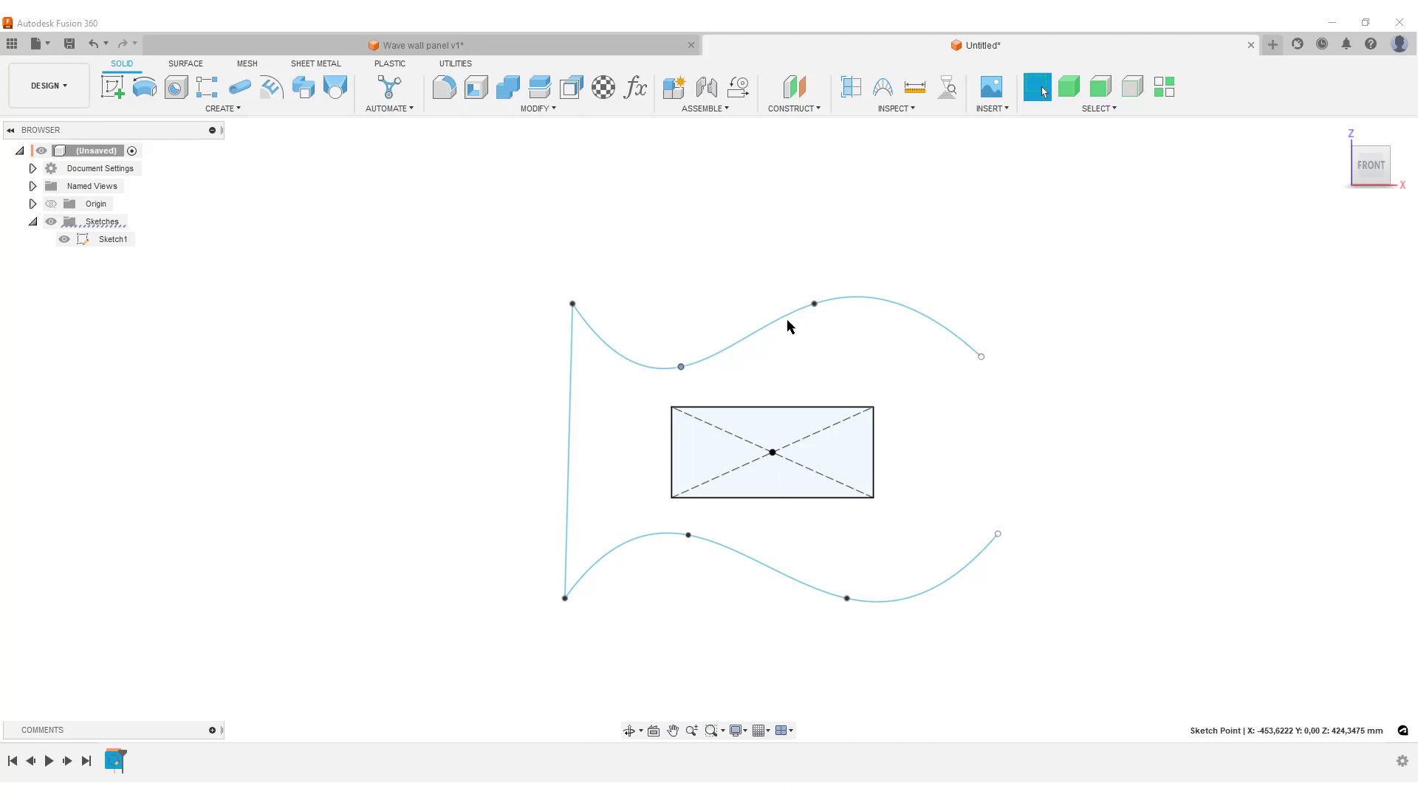
left_click(803, 110)
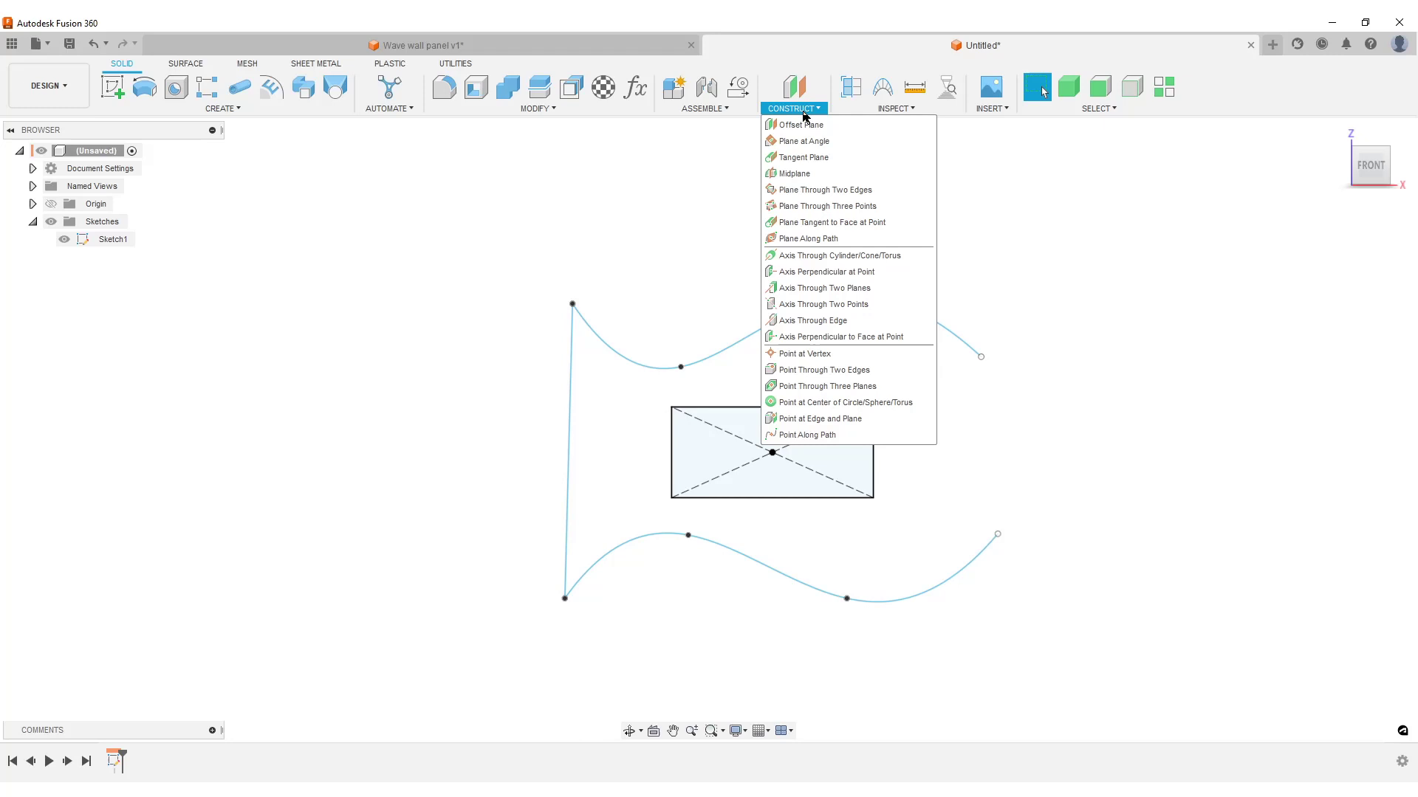
left_click(804, 141)
left_click(573, 357)
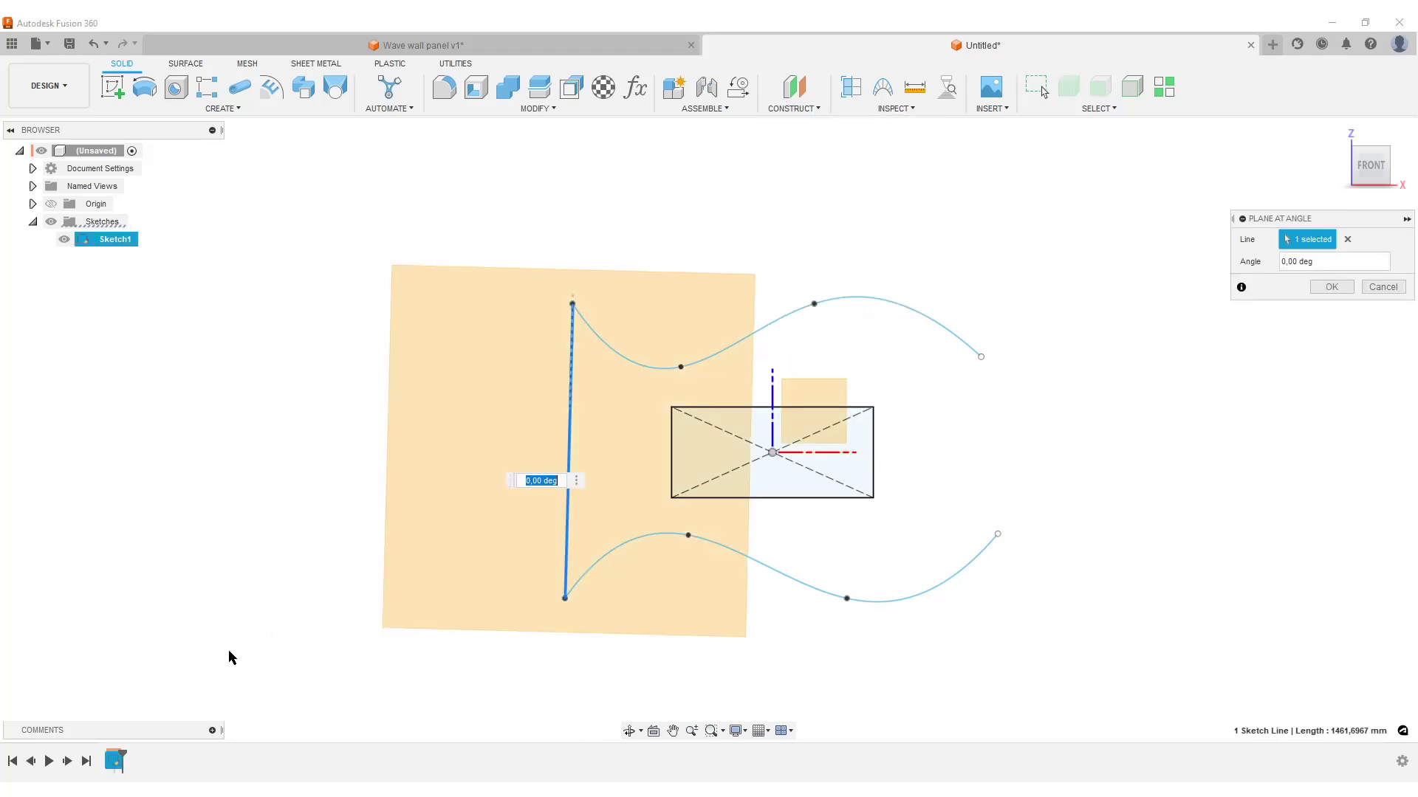
type("90")
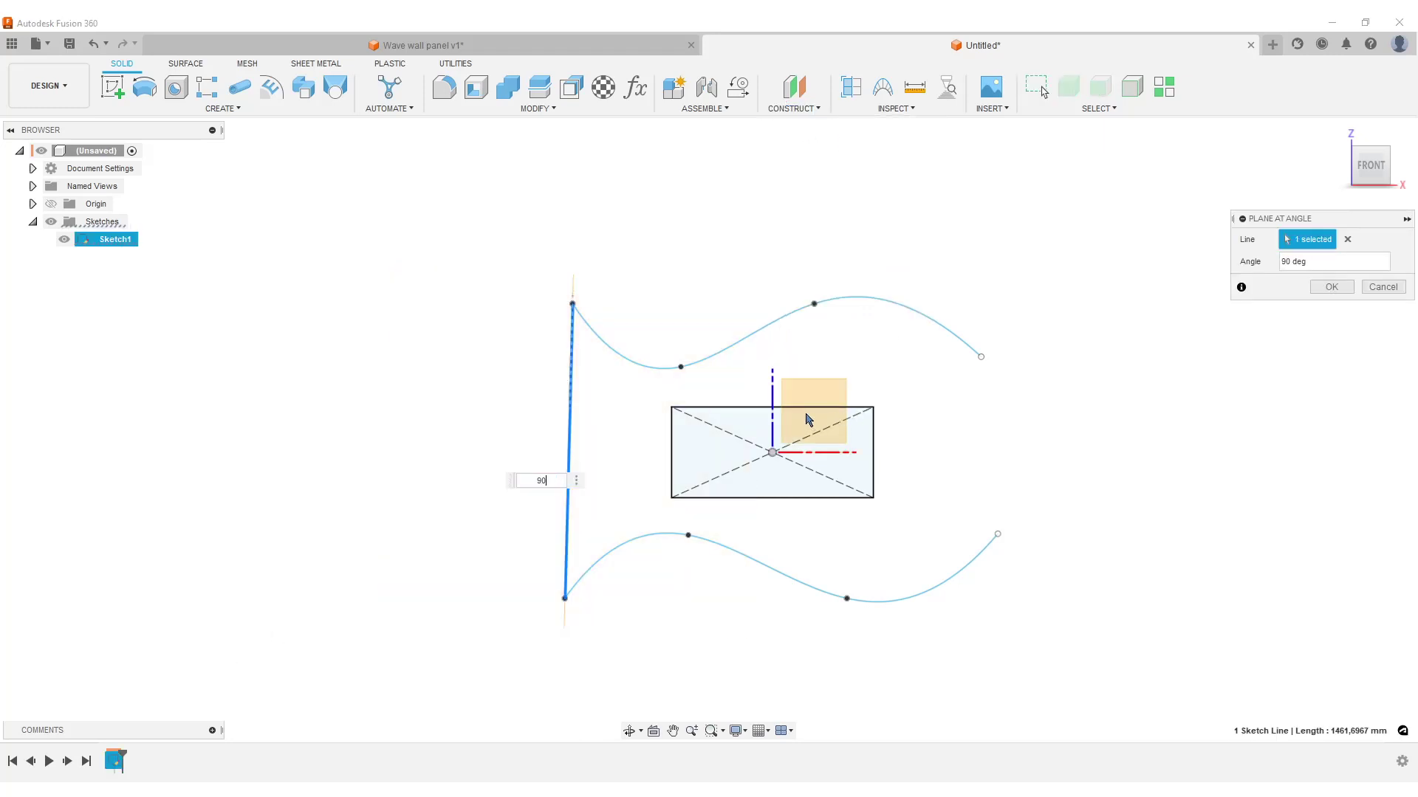
left_click(1329, 286)
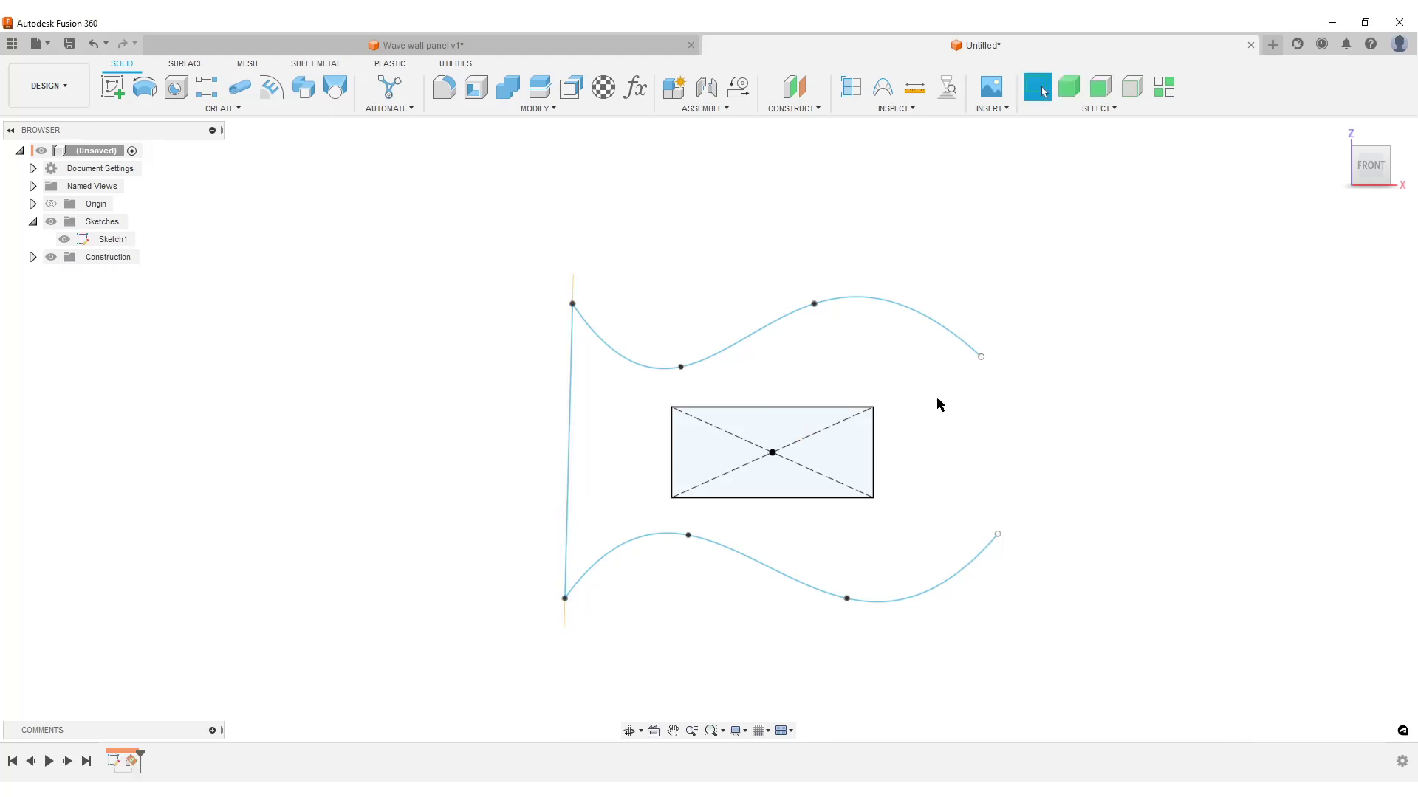
Start a new sketch on Plane1 and project the straight line of Sketch1 into it.
left_click(112, 86)
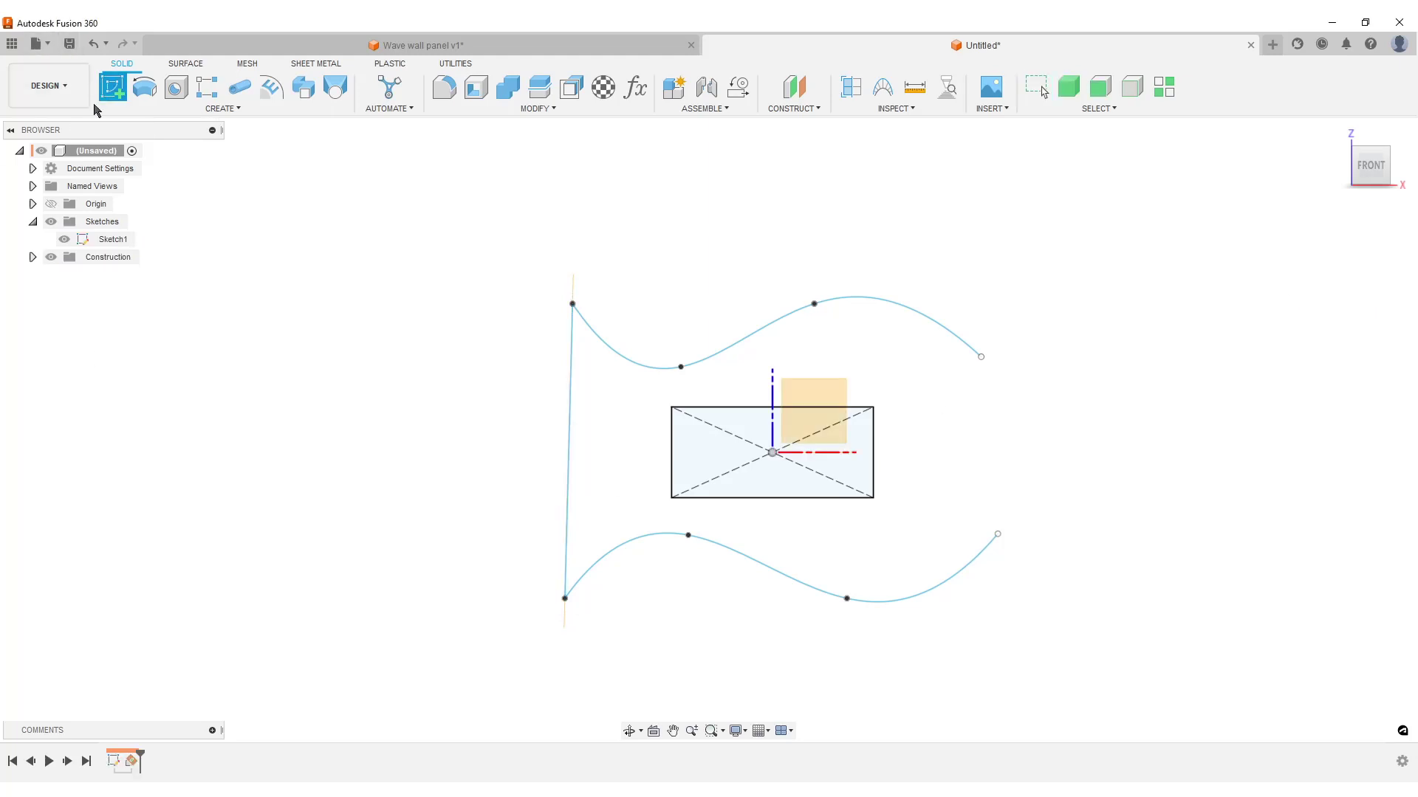
left_click(32, 257)
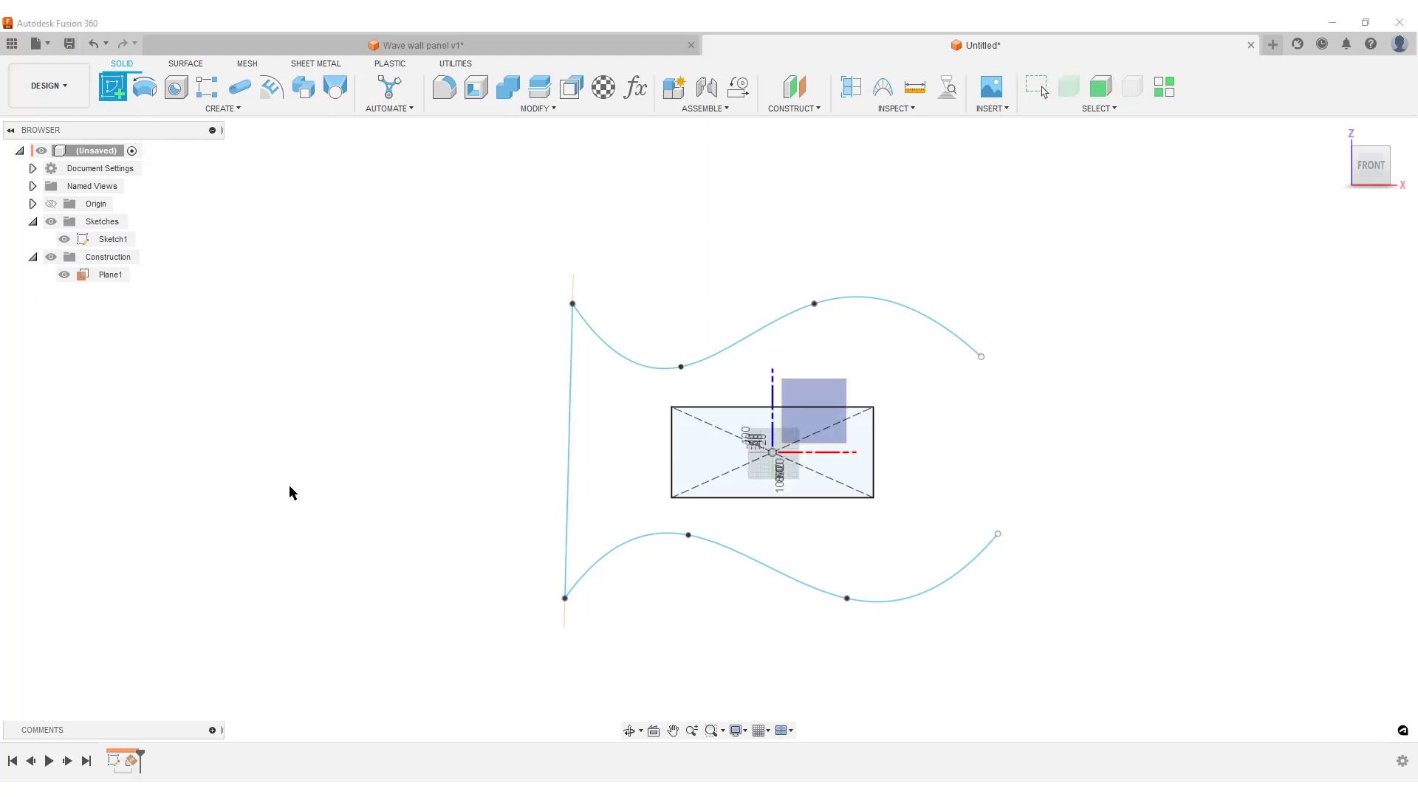
left_click(107, 274)
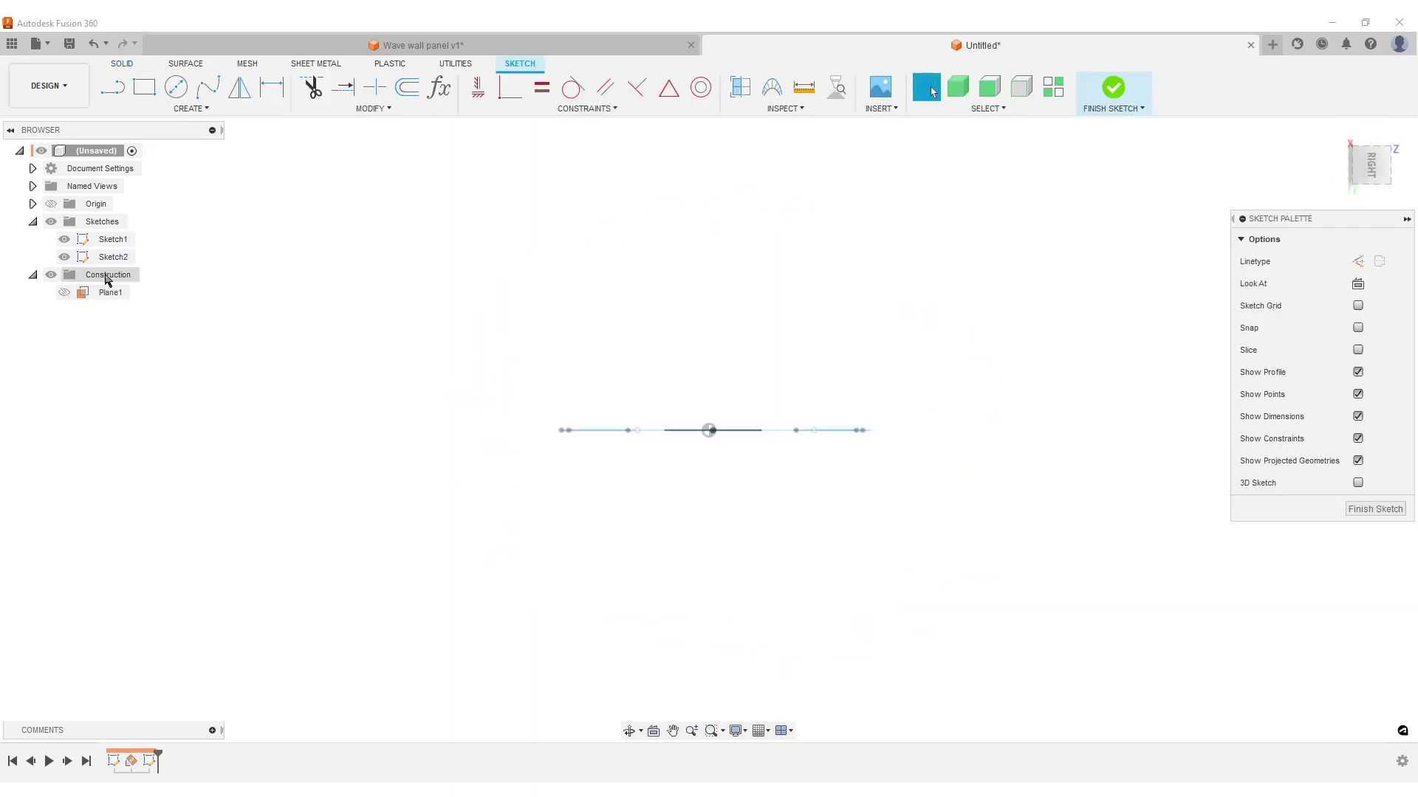
key("p")
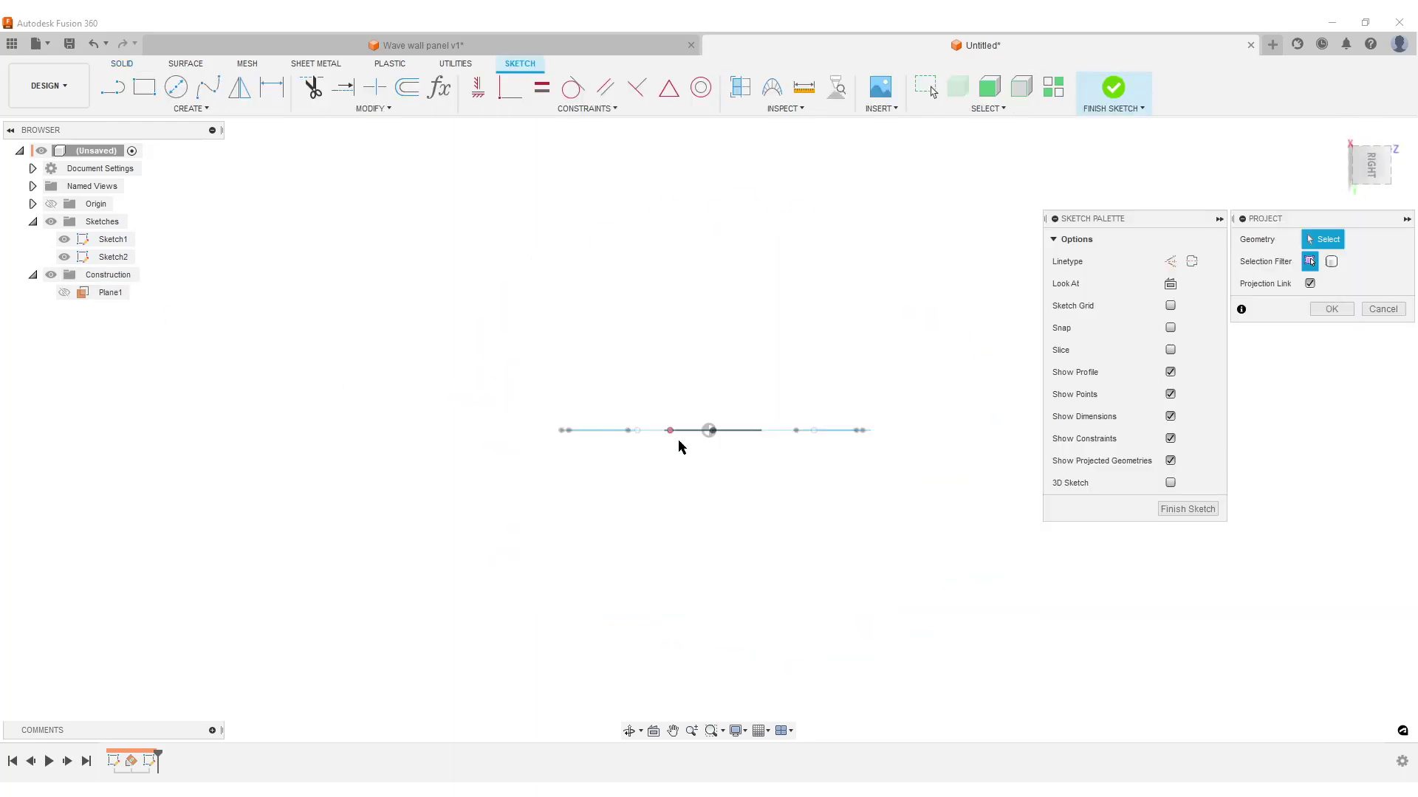
mouse_move(788, 537)
middle_mouse_down("shift")
mouse_move(782, 516)
mouse_move(744, 506)
mouse_move(579, 512)
mouse_move(724, 497)
mouse_move(716, 481)
mouse_move(746, 502)
middle_mouse_up("shift")
left_click(882, 438)
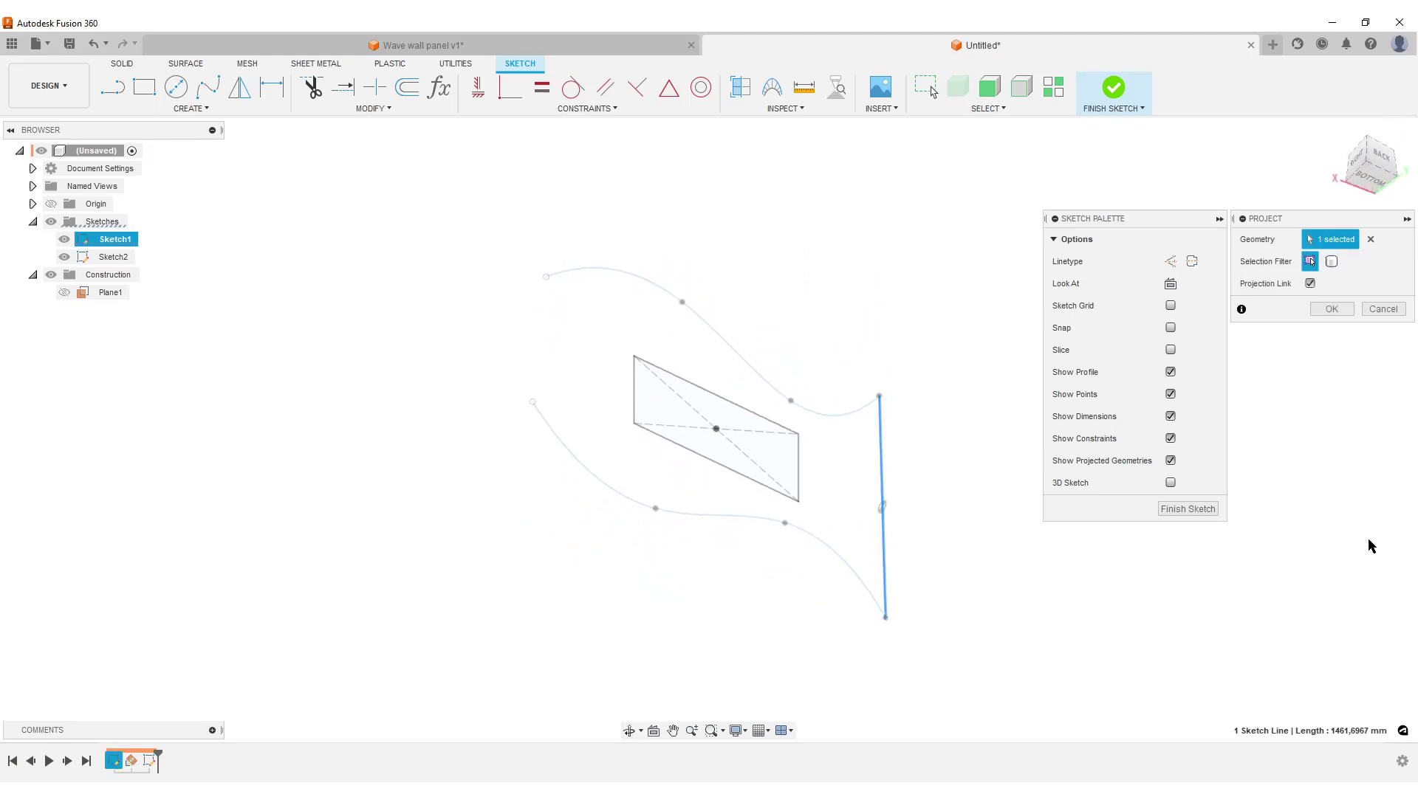
left_click(1329, 310)
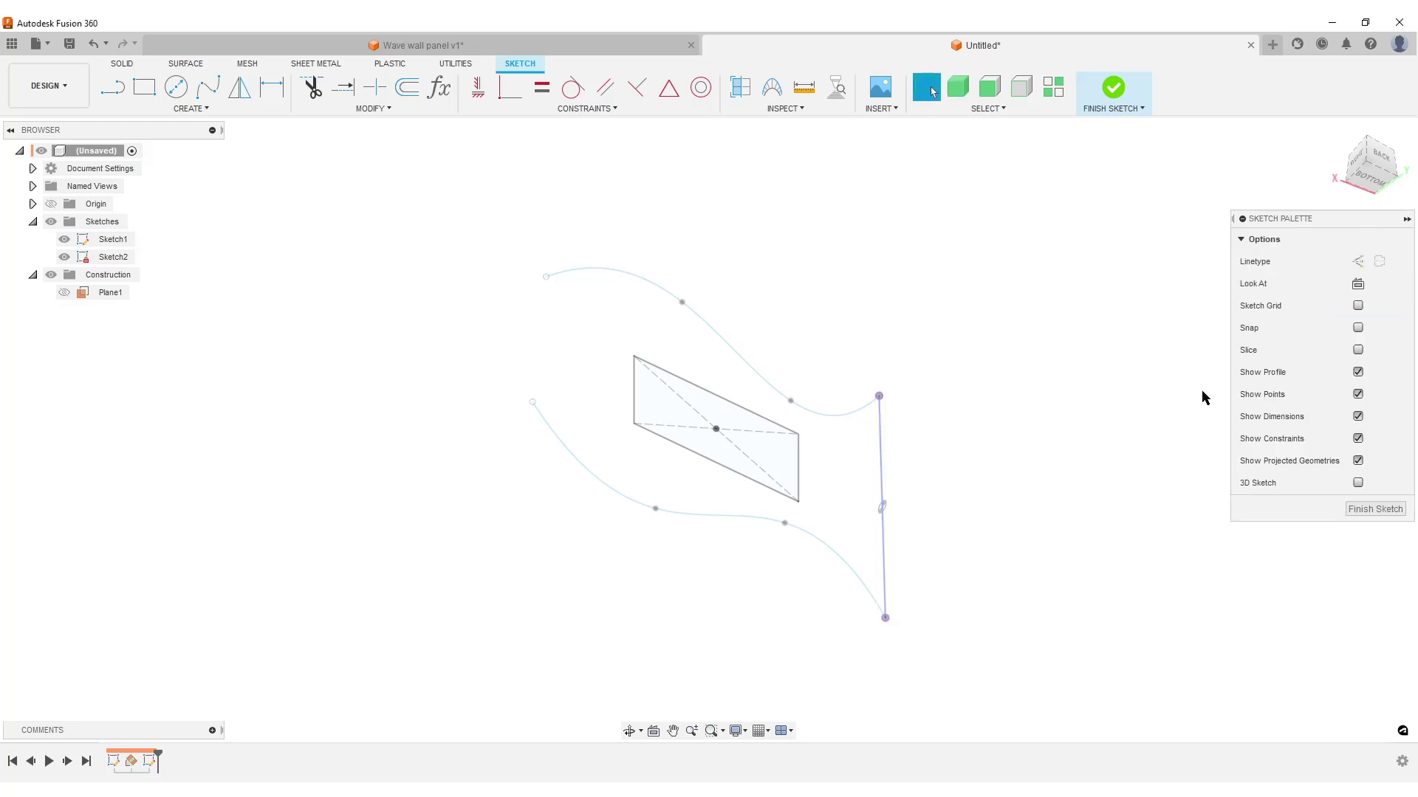
Hide Sketch1 so that only the projected line remains in view, seen square to the sketch plane.
left_click(1359, 285)
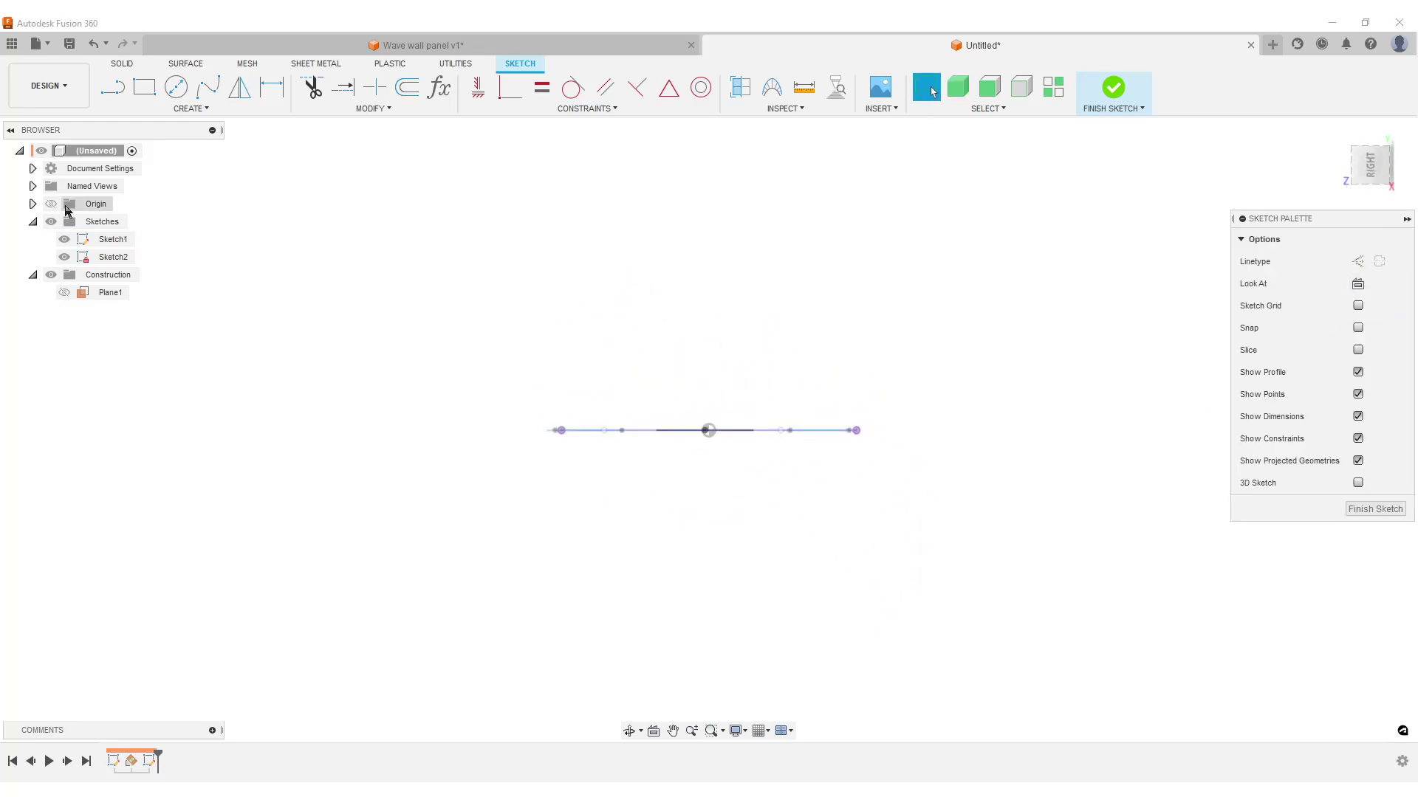
left_click(64, 241)
left_click(64, 240)
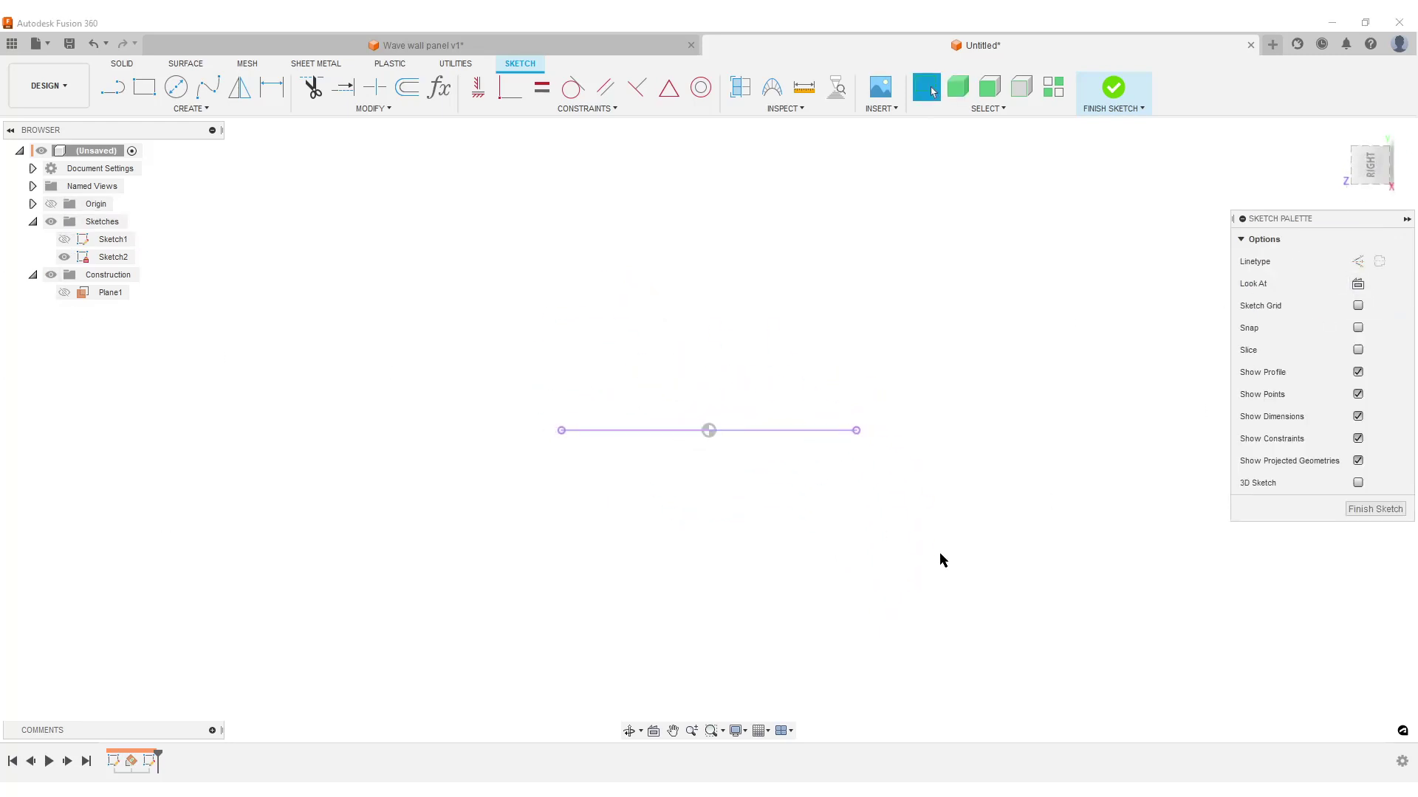
scroll(938, 562, "up", 3)
middle_click_drag(853, 529, 788, 547)
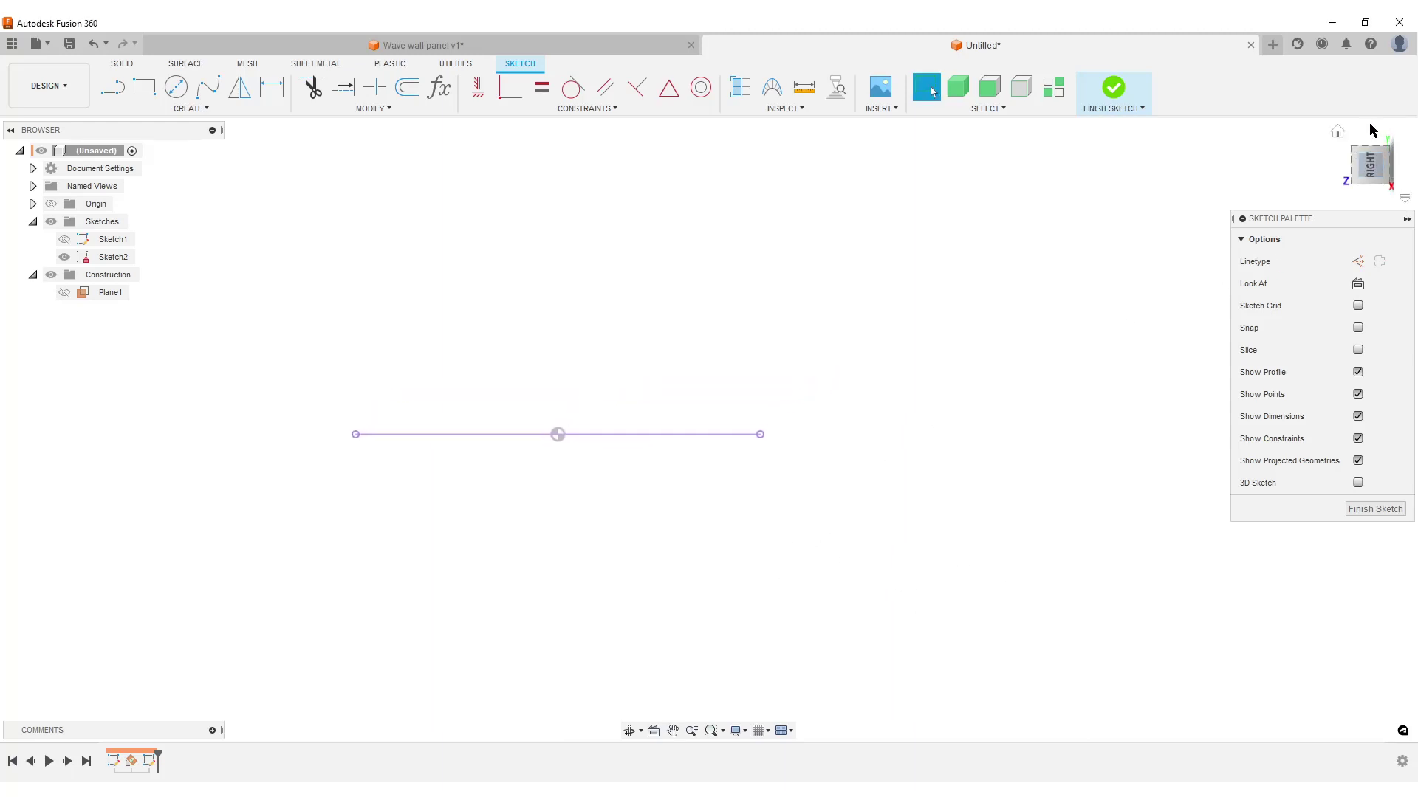
Draw a horizontal construction line above the projected line, with the sketch turned square to the view.
mouse_move(591, 551)
middle_mouse_down("shift")
mouse_move(582, 507)
mouse_move(627, 494)
mouse_move(792, 300)
middle_mouse_up("shift")
mouse_move(791, 300)
left_mouse_down()
mouse_move(636, 410)
mouse_move(795, 390)
left_mouse_up()
key("Escape")
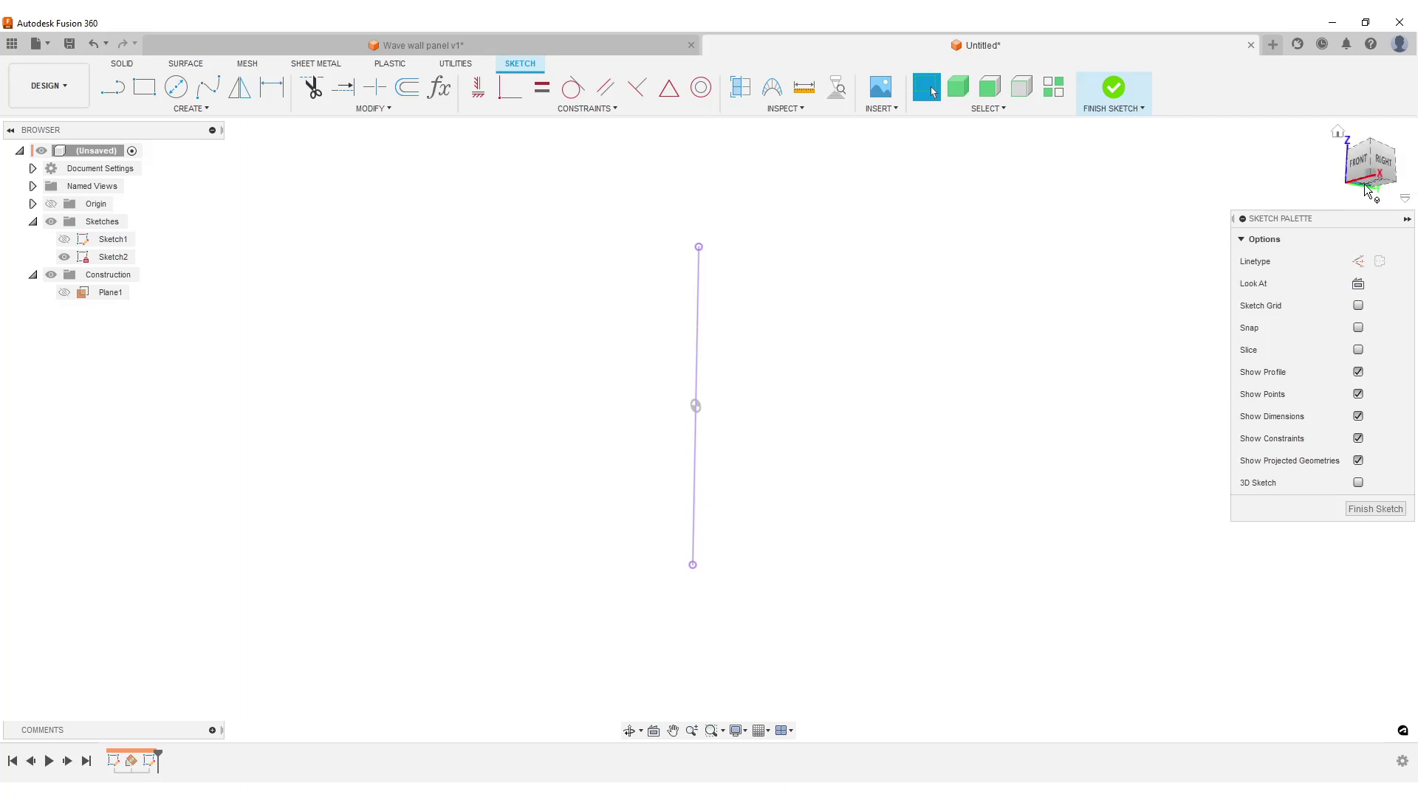
left_click(1358, 283)
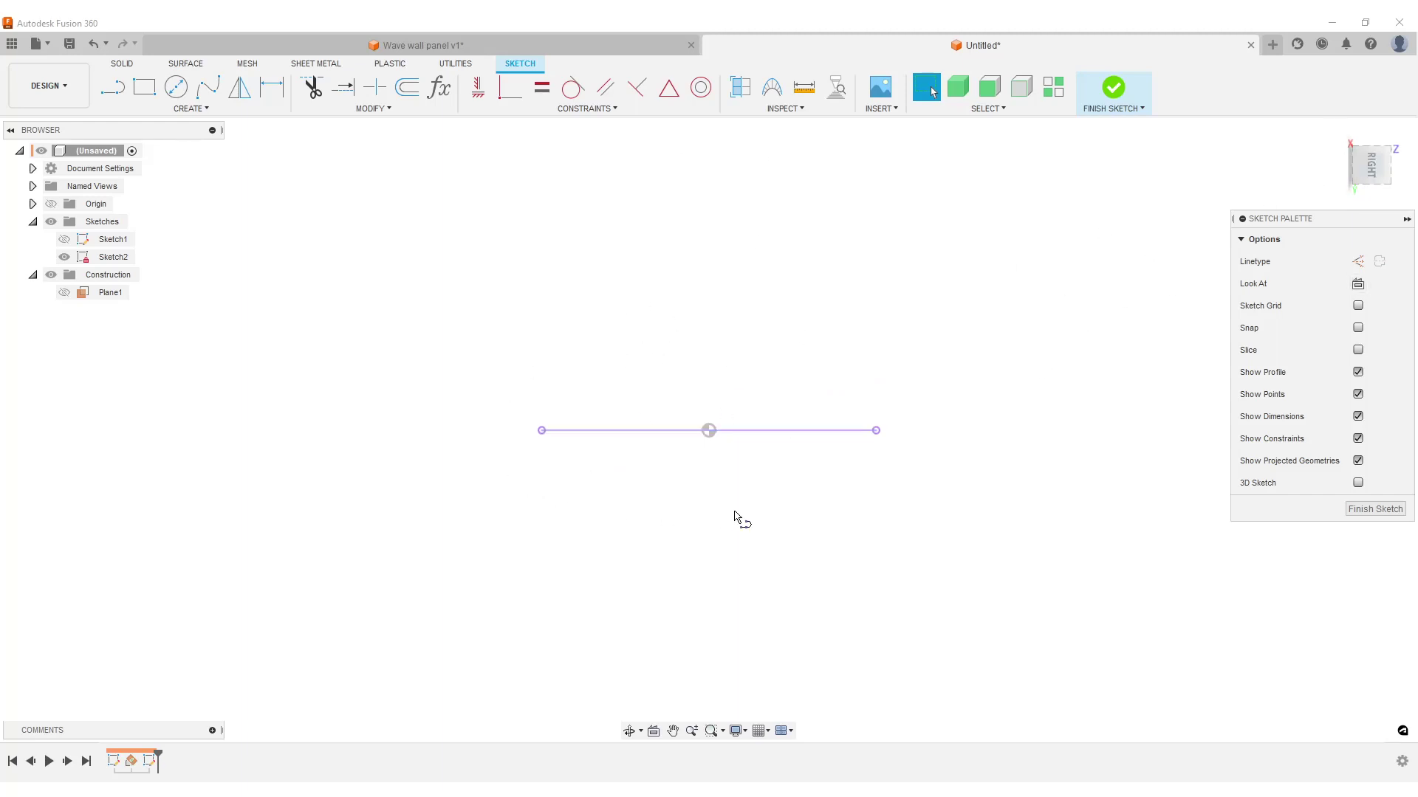
key("l")
scroll(733, 509, "up", 3)
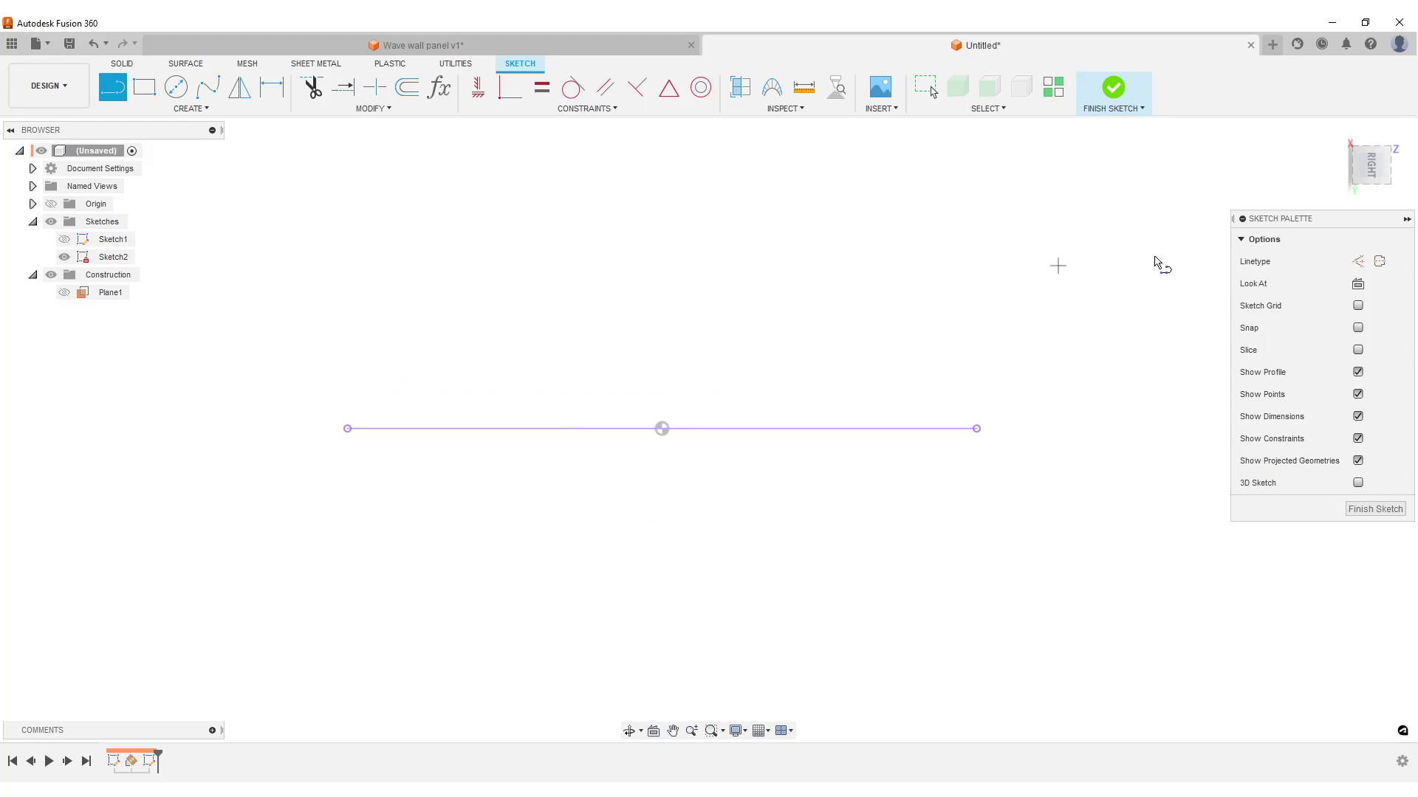
left_click(1358, 261)
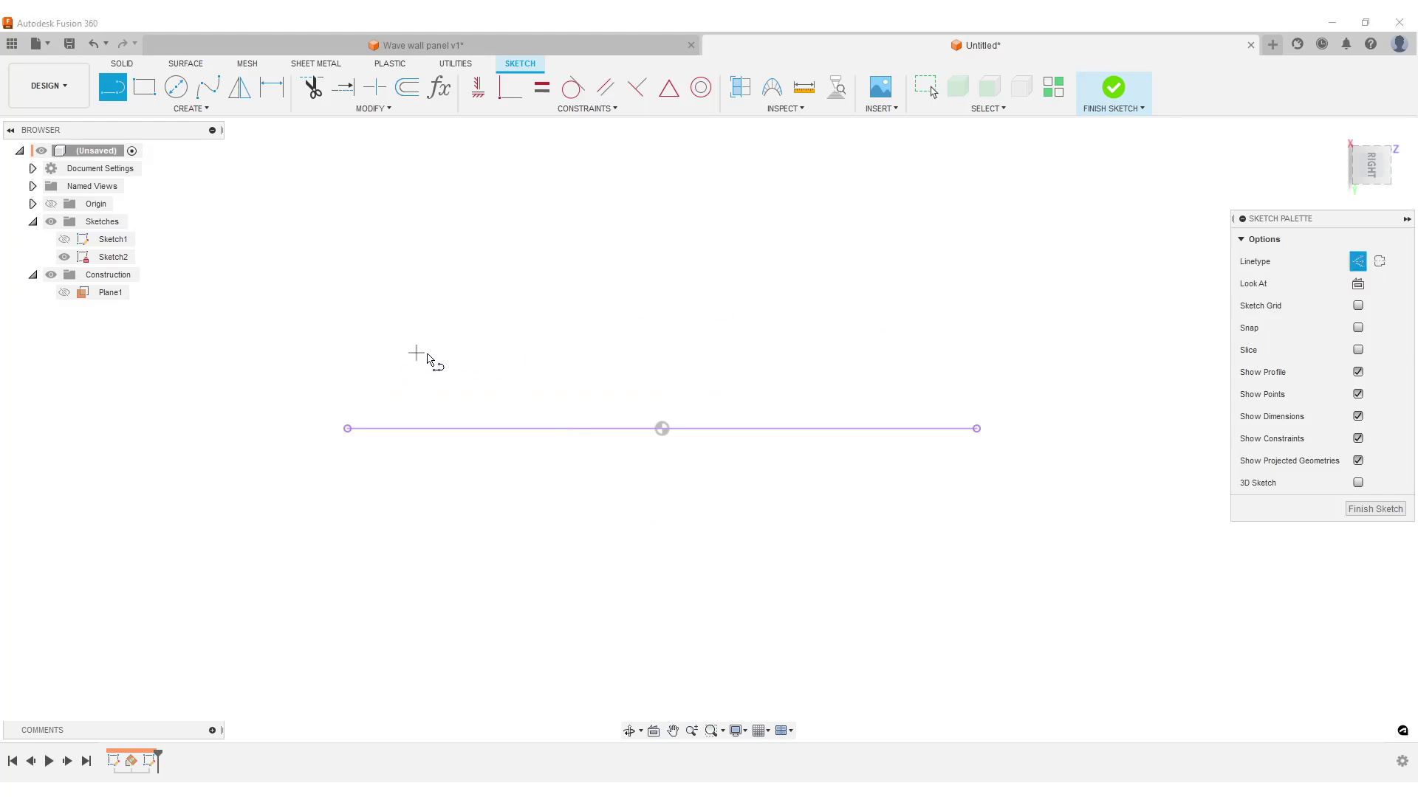
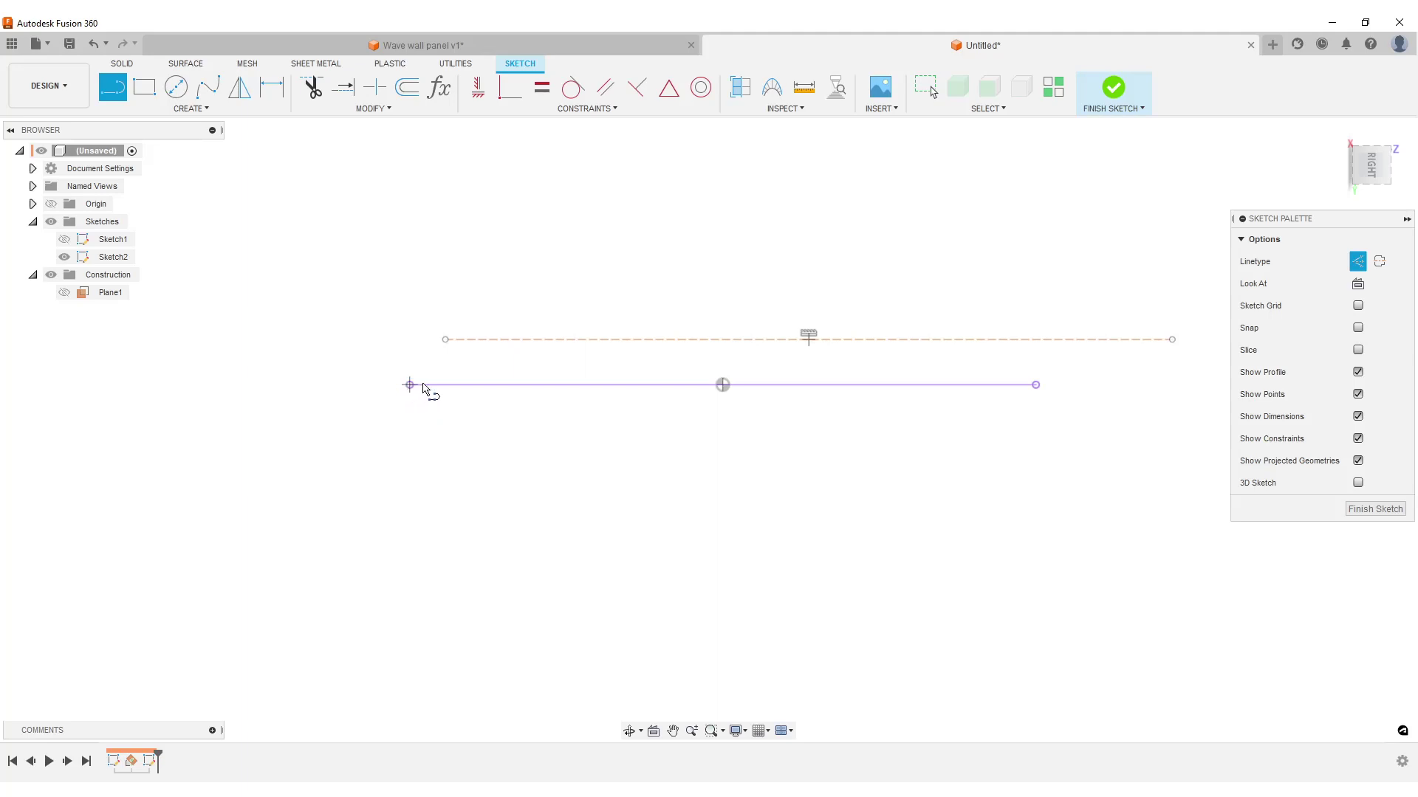
Draw a triangle with two solid lines from the projected line's start up to the construction line's start and back down to the projected line.
left_click(1357, 262)
scroll(517, 436, "up", 4)
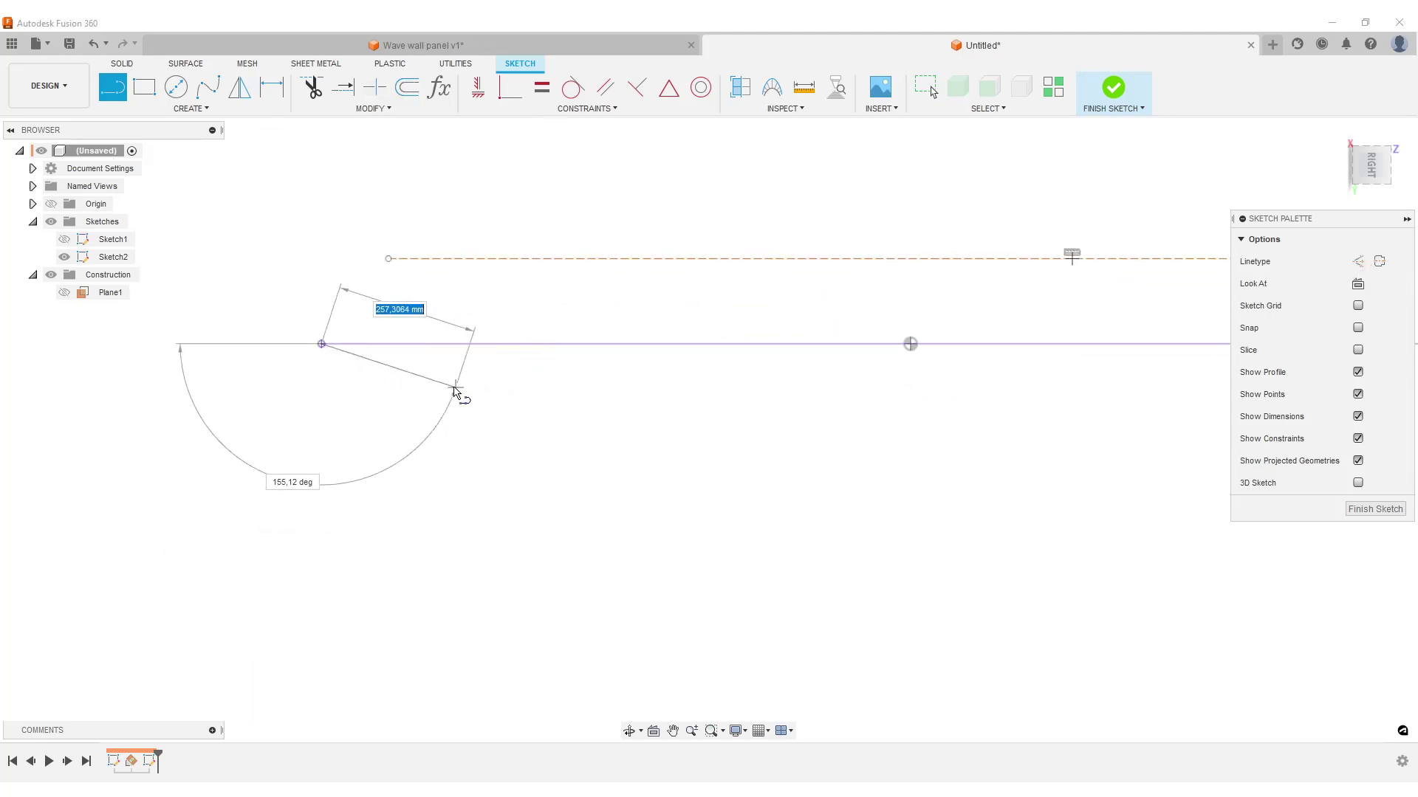
left_click(398, 259)
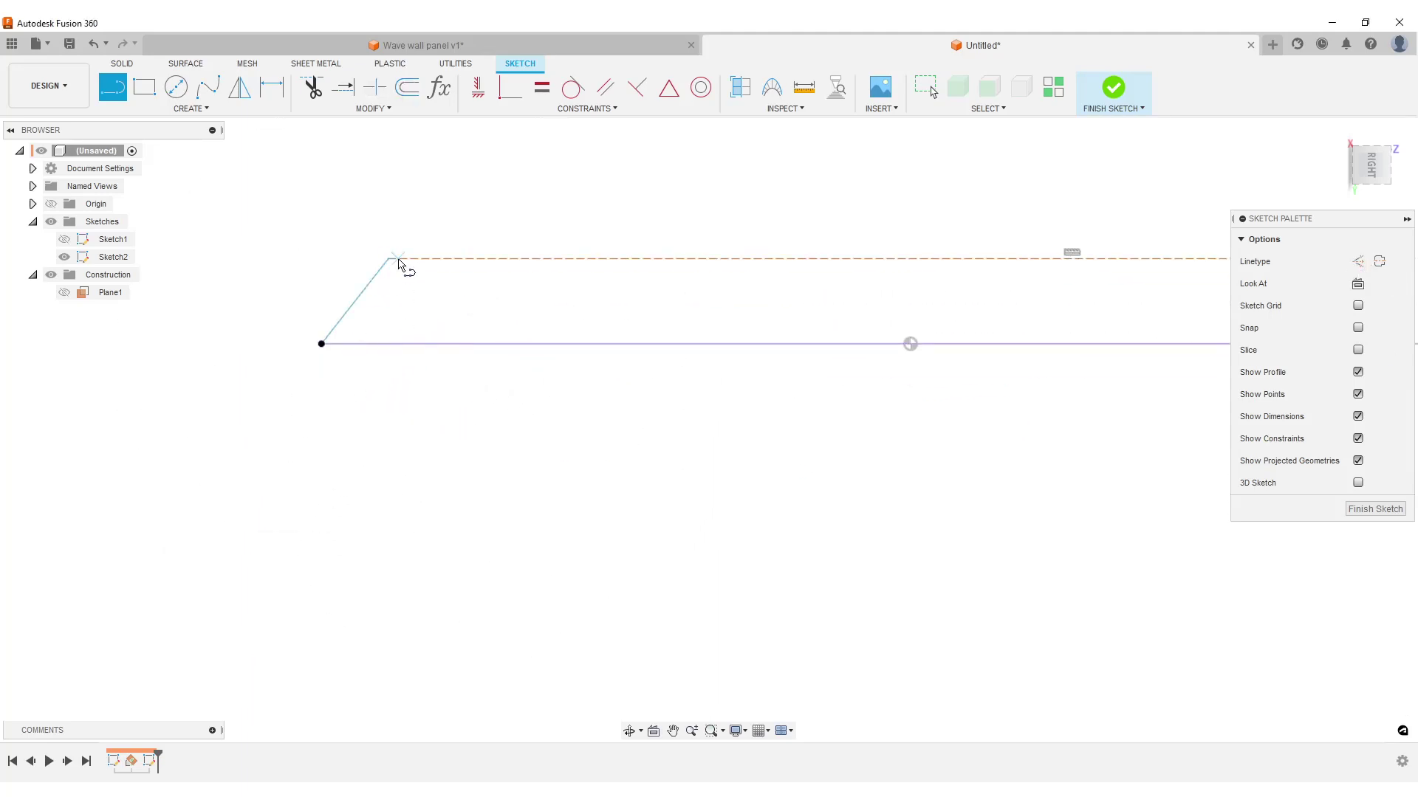
double_click(443, 343)
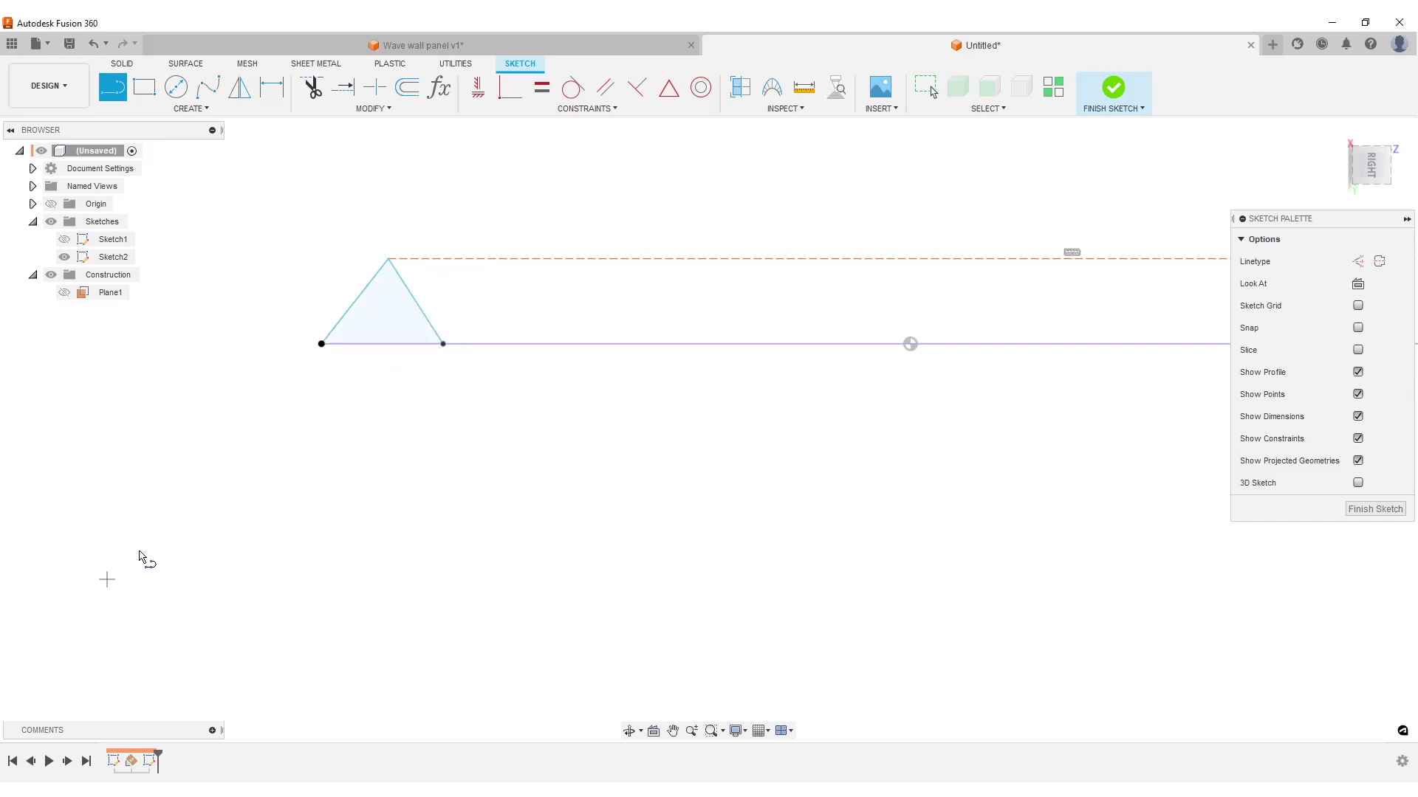
Constrain the triangle's two sloping sides to be perpendicular and equal in length.
left_click(637, 87)
left_click(417, 301)
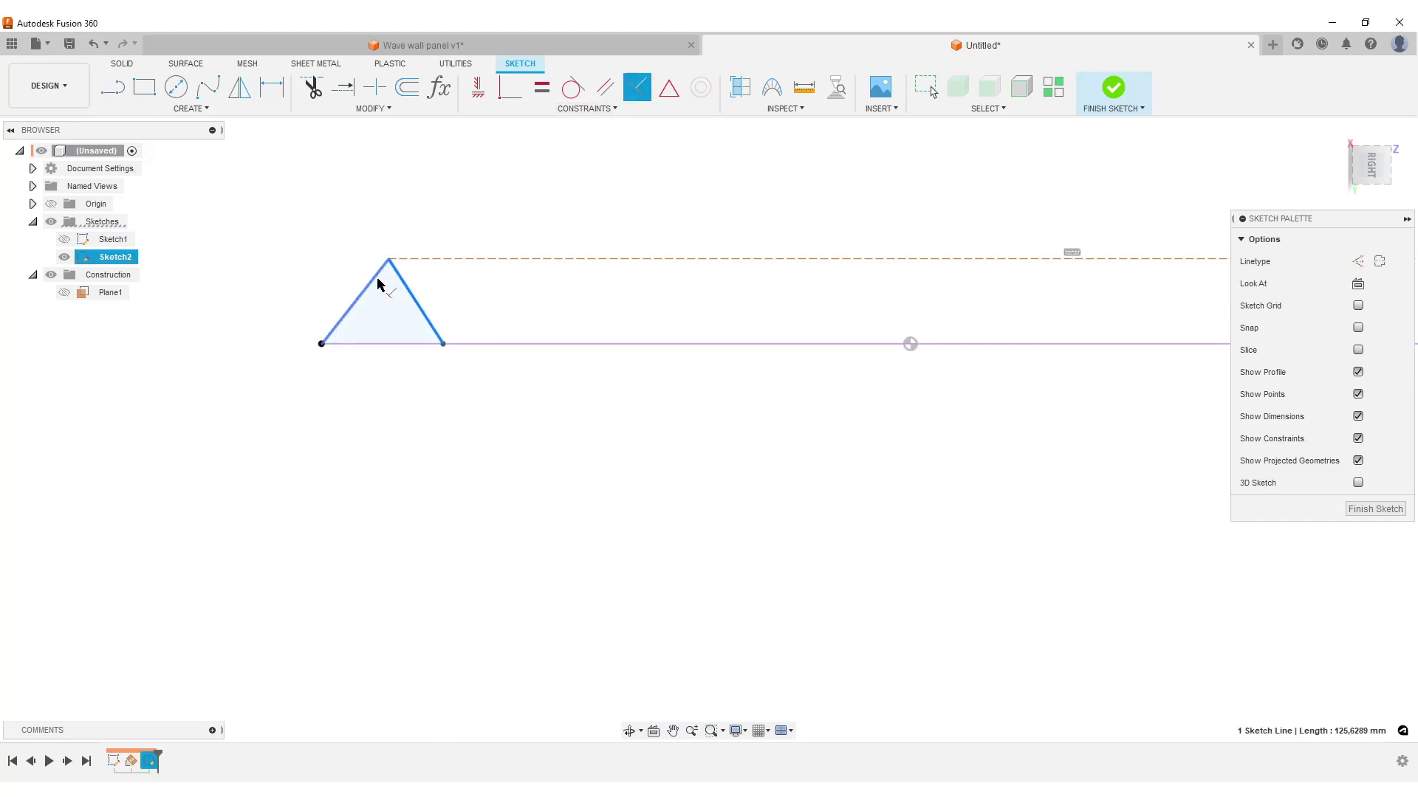
left_click(376, 277)
left_click(542, 87)
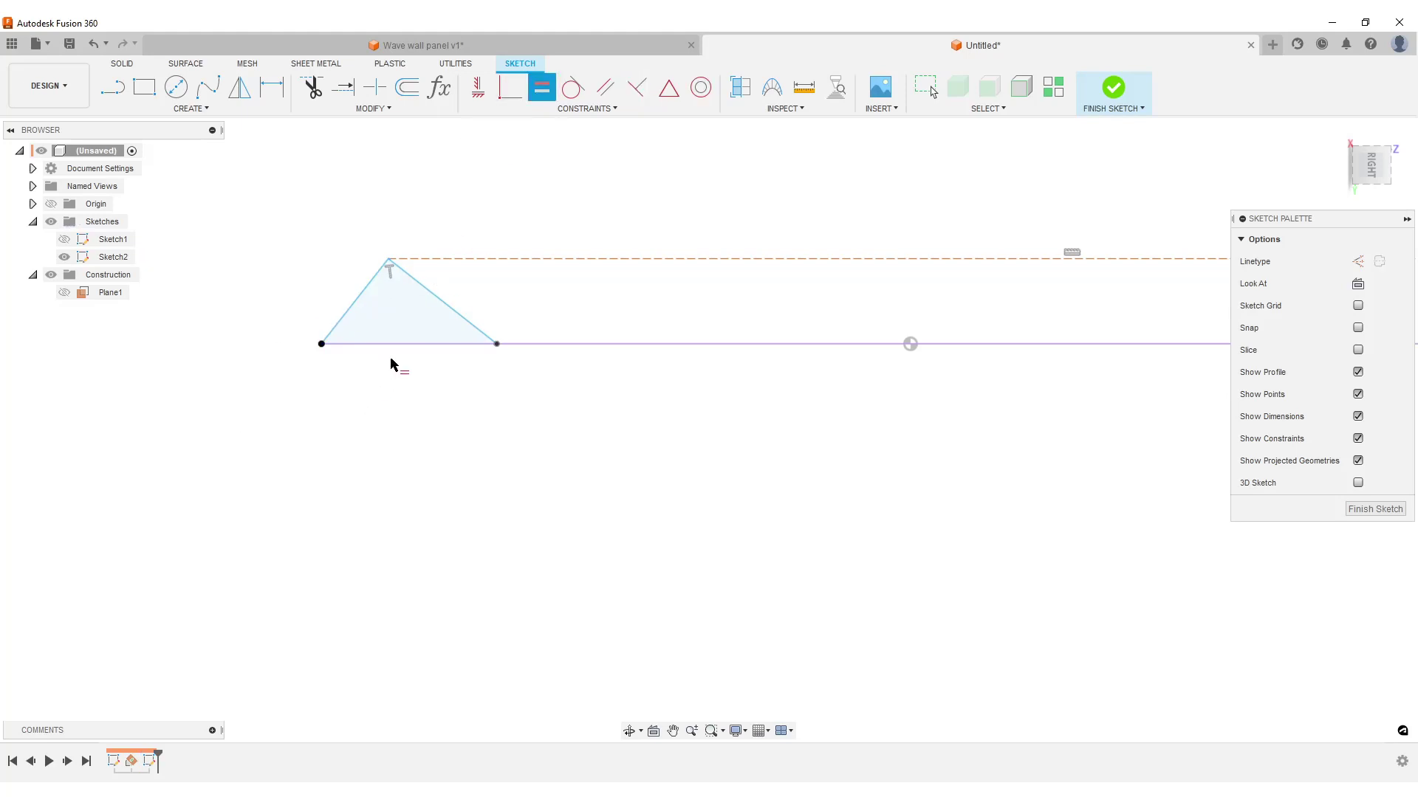
left_click(440, 295)
left_click(367, 286)
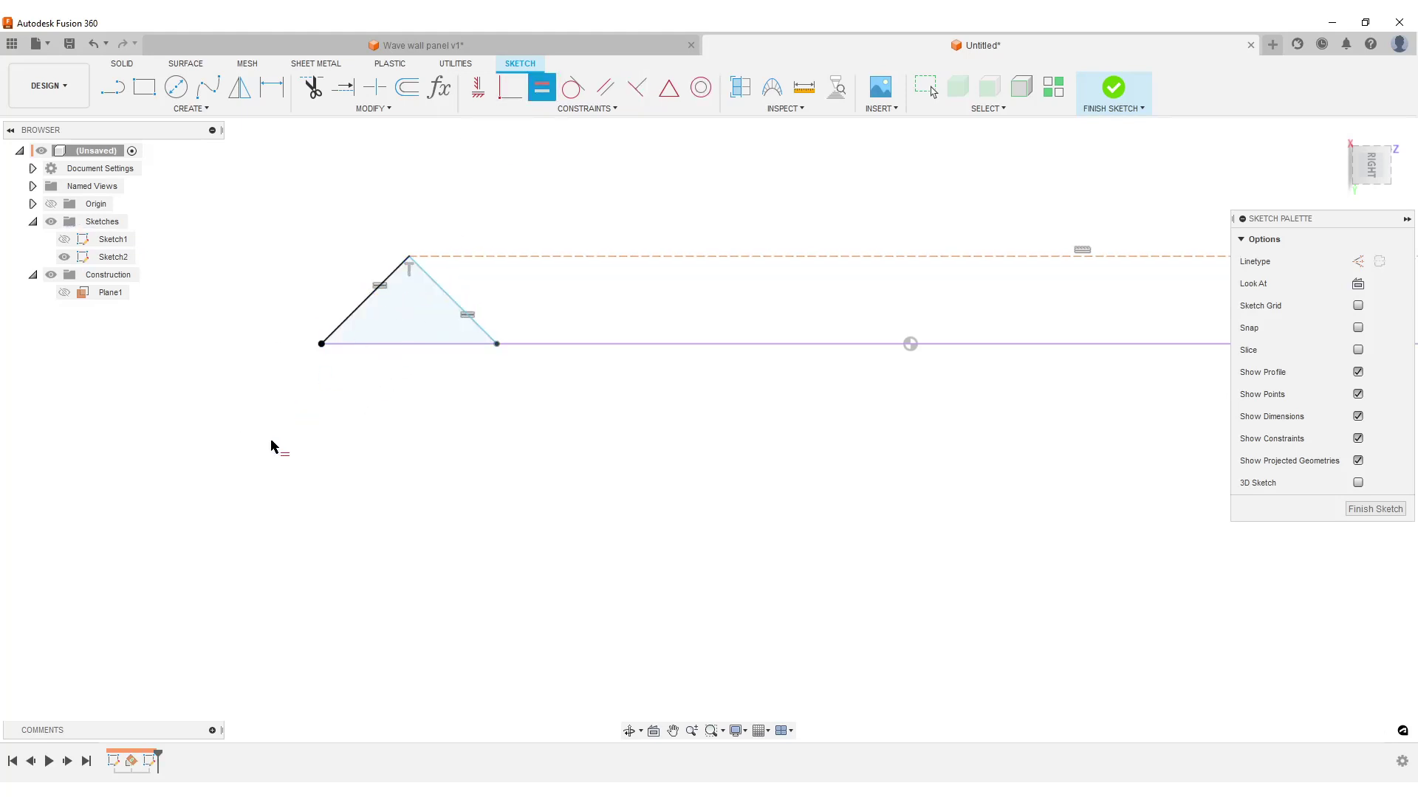
Lower the construction line towards the projected line until the triangle's sloping sides are about 110 mm long.
scroll(271, 446, "down", 3)
key("Escape")
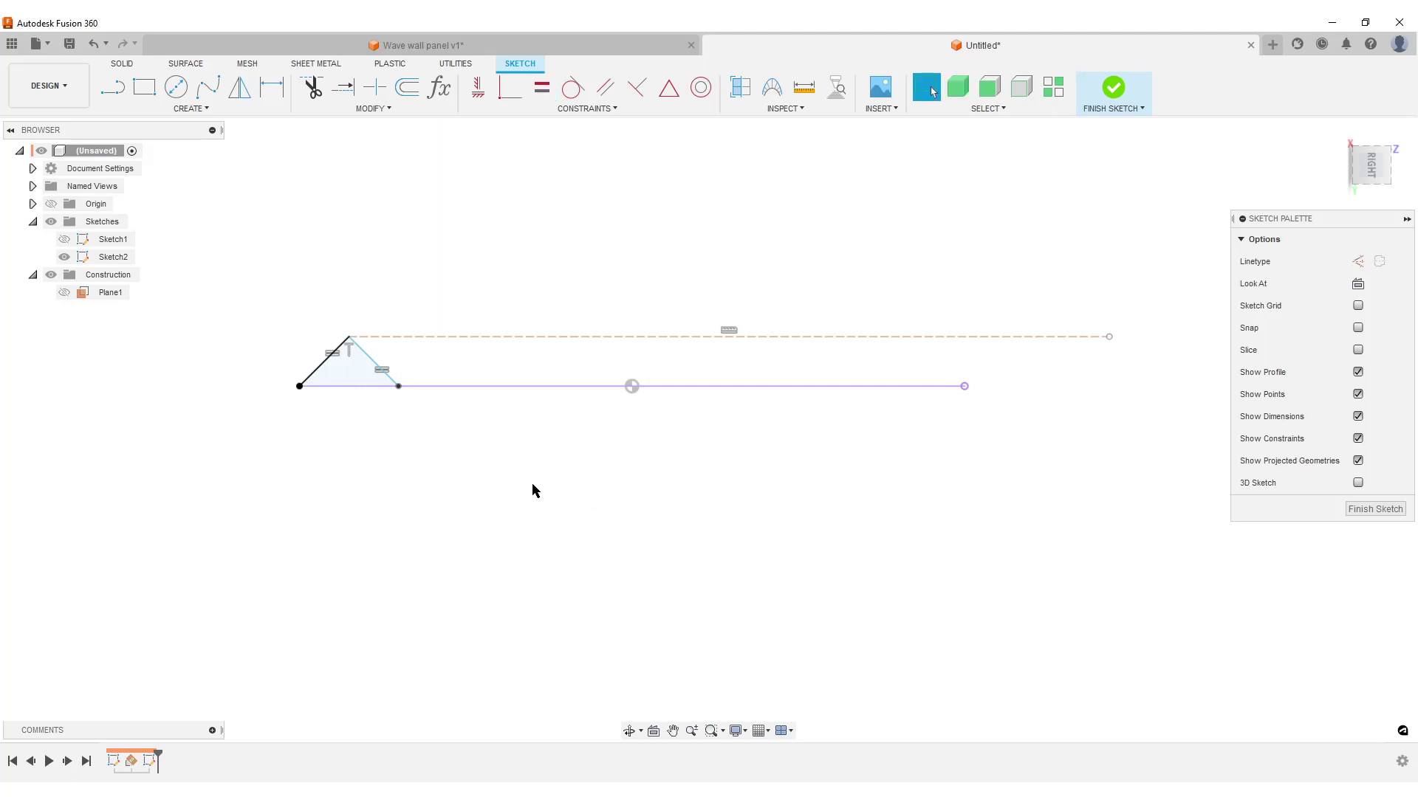
left_click_drag(540, 341, 346, 396)
left_click(360, 464)
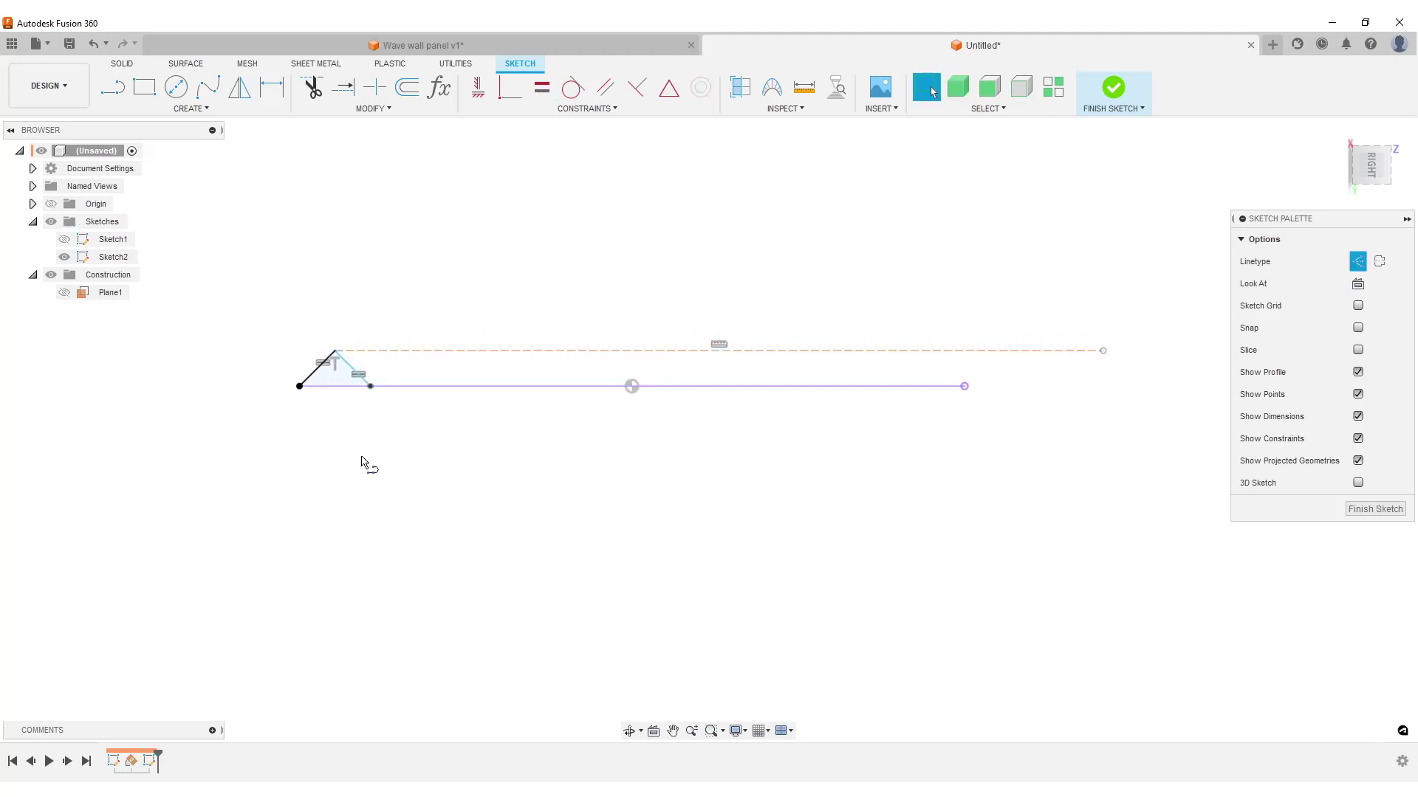
Add the second and third triangles to the zigzag between the two horizontal lines, with perpendicular sides about 110 mm long.
key("l")
scroll(355, 465, "up", 5)
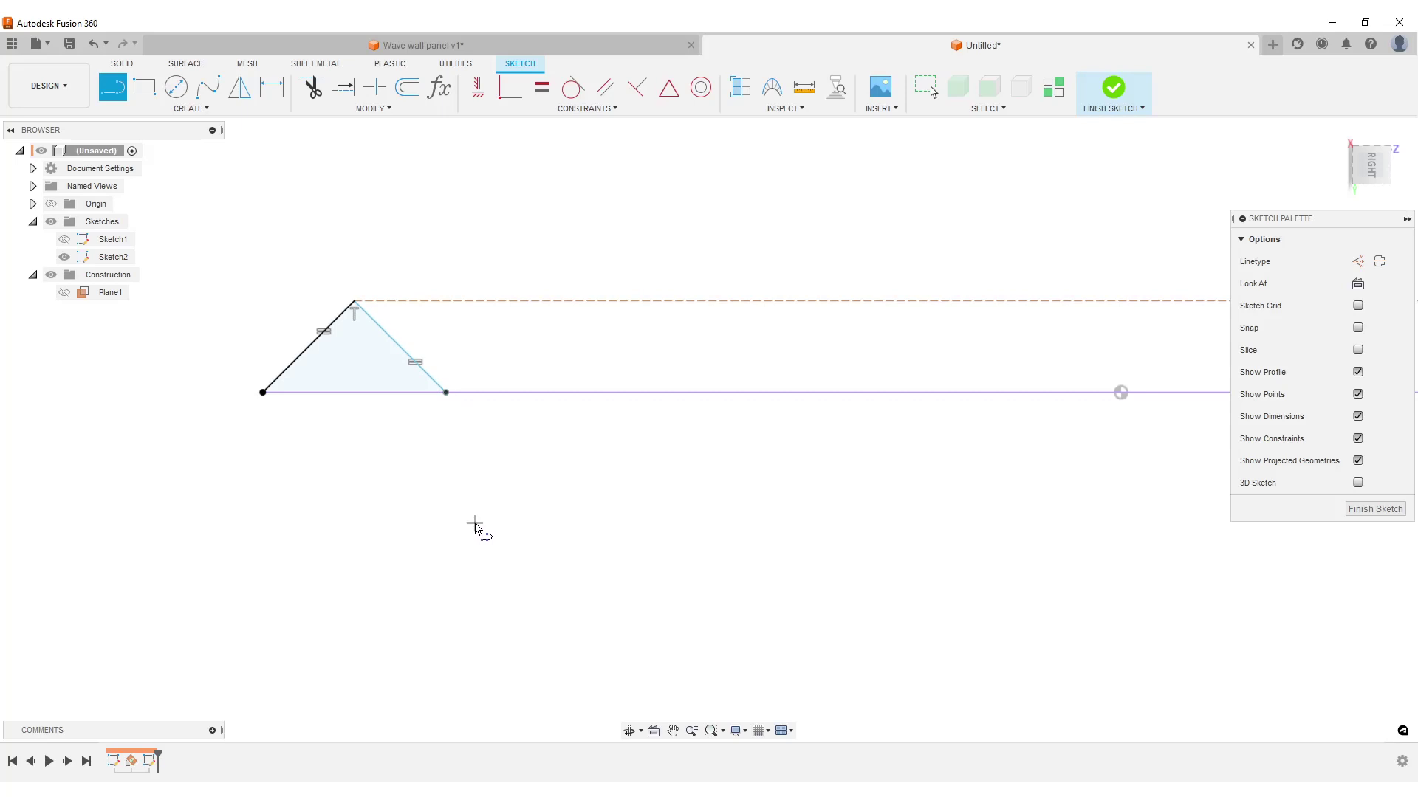
scroll(475, 526, "down", 3)
scroll(478, 529, "up", 2)
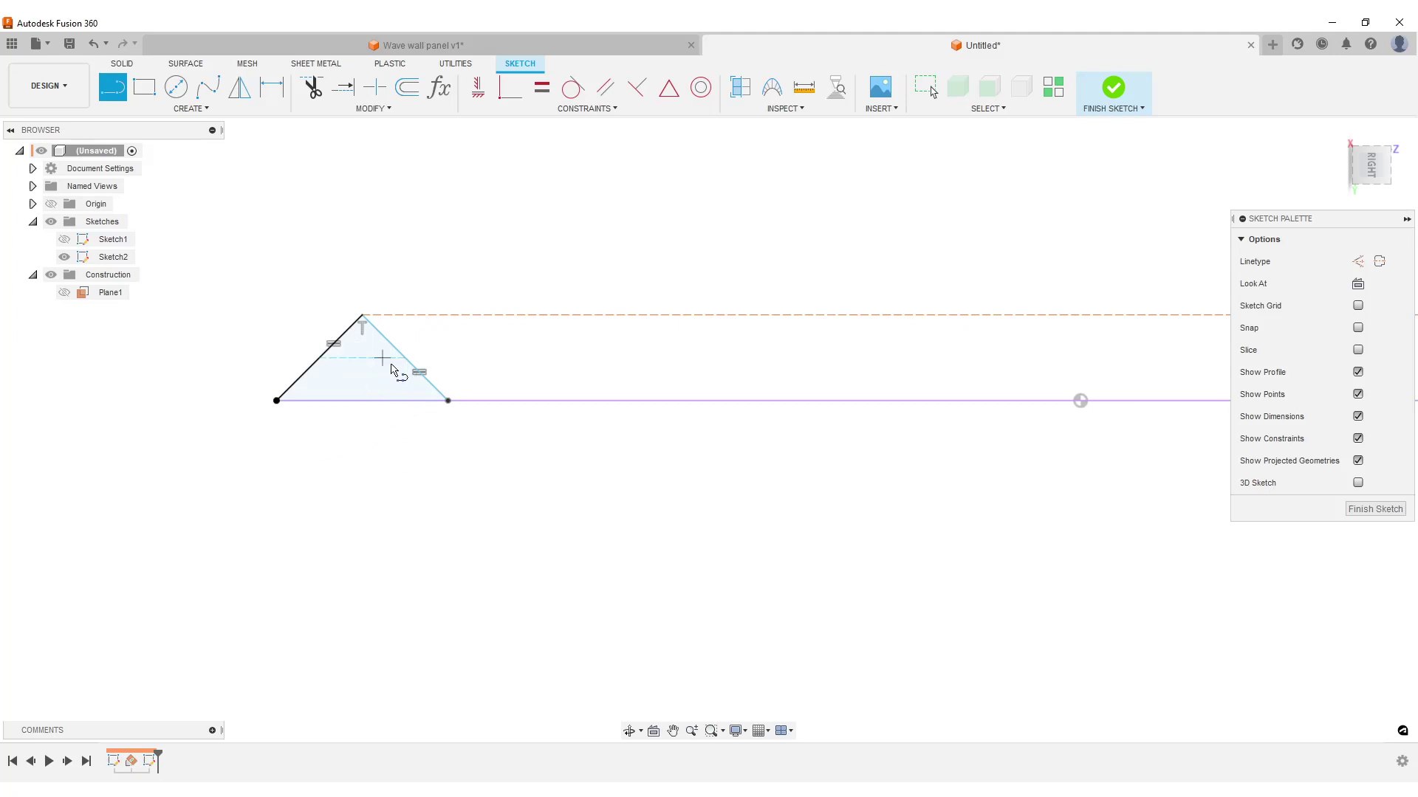
left_click(449, 401)
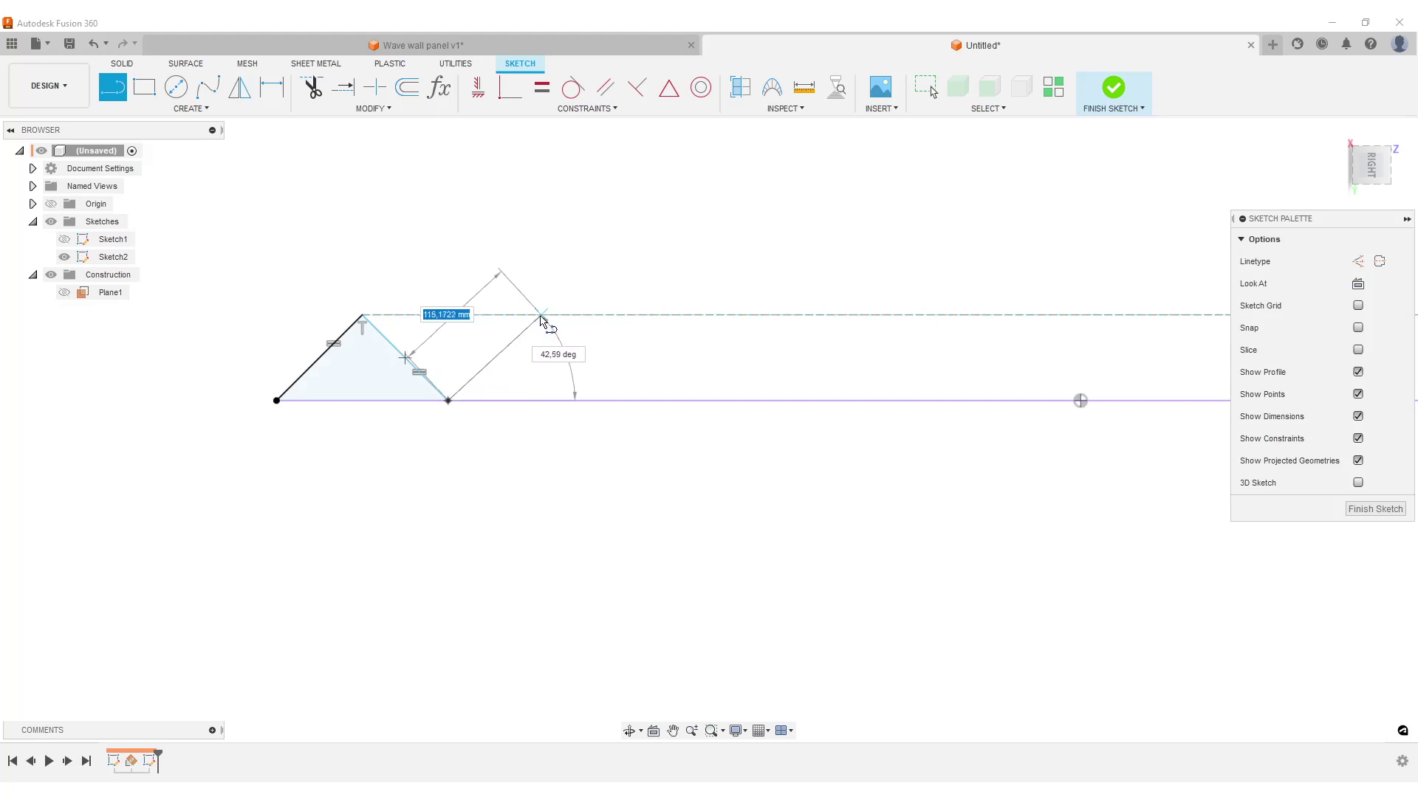
left_click(534, 317)
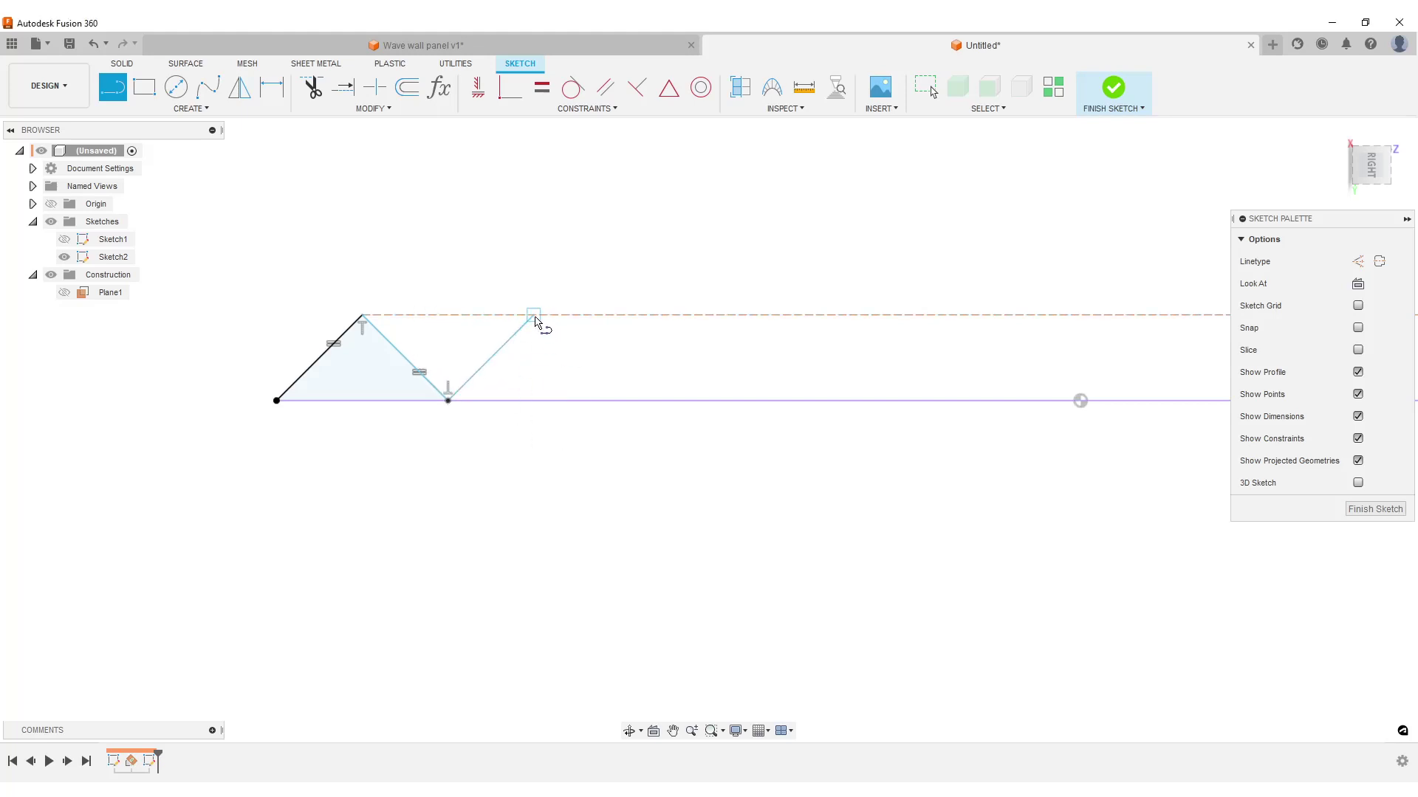
left_click(619, 401)
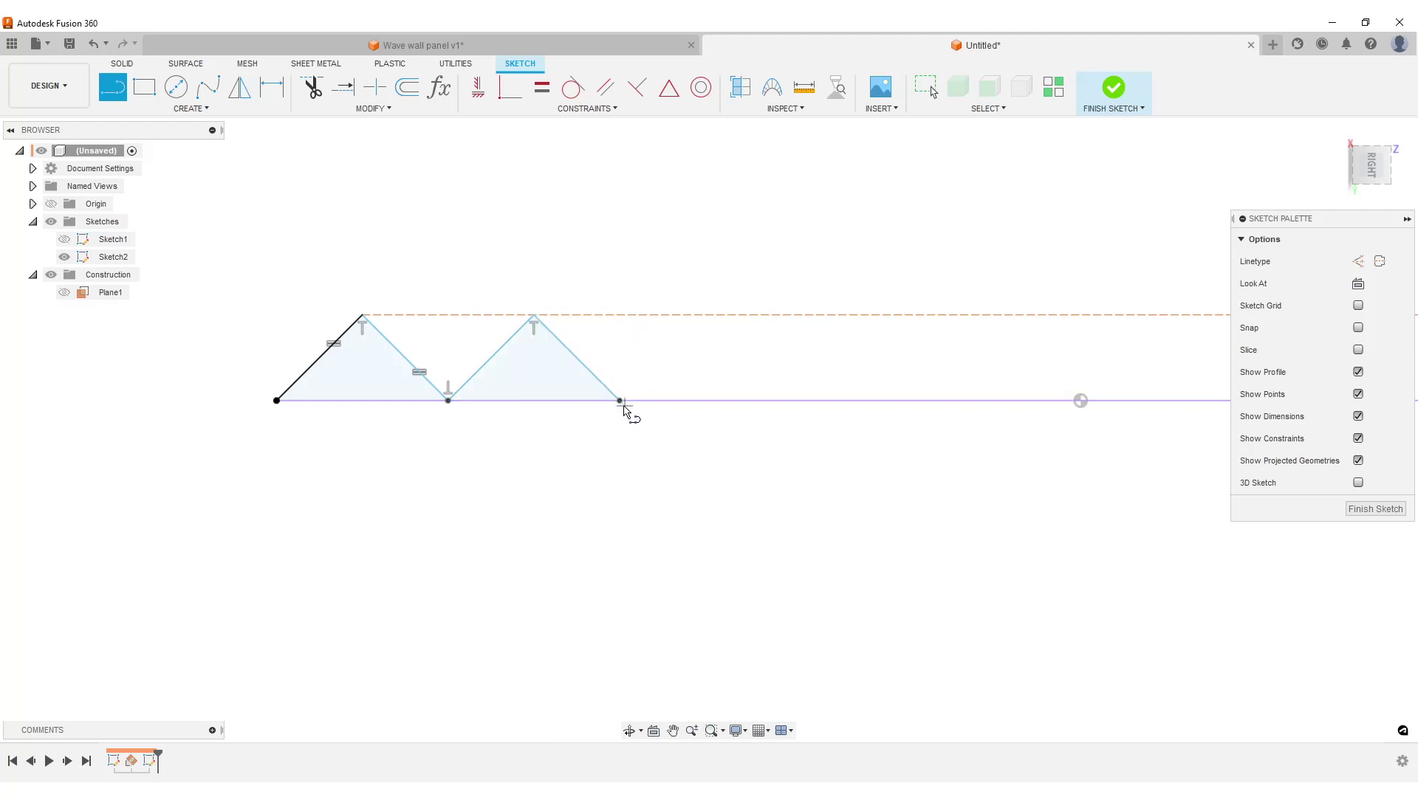
left_click(700, 319)
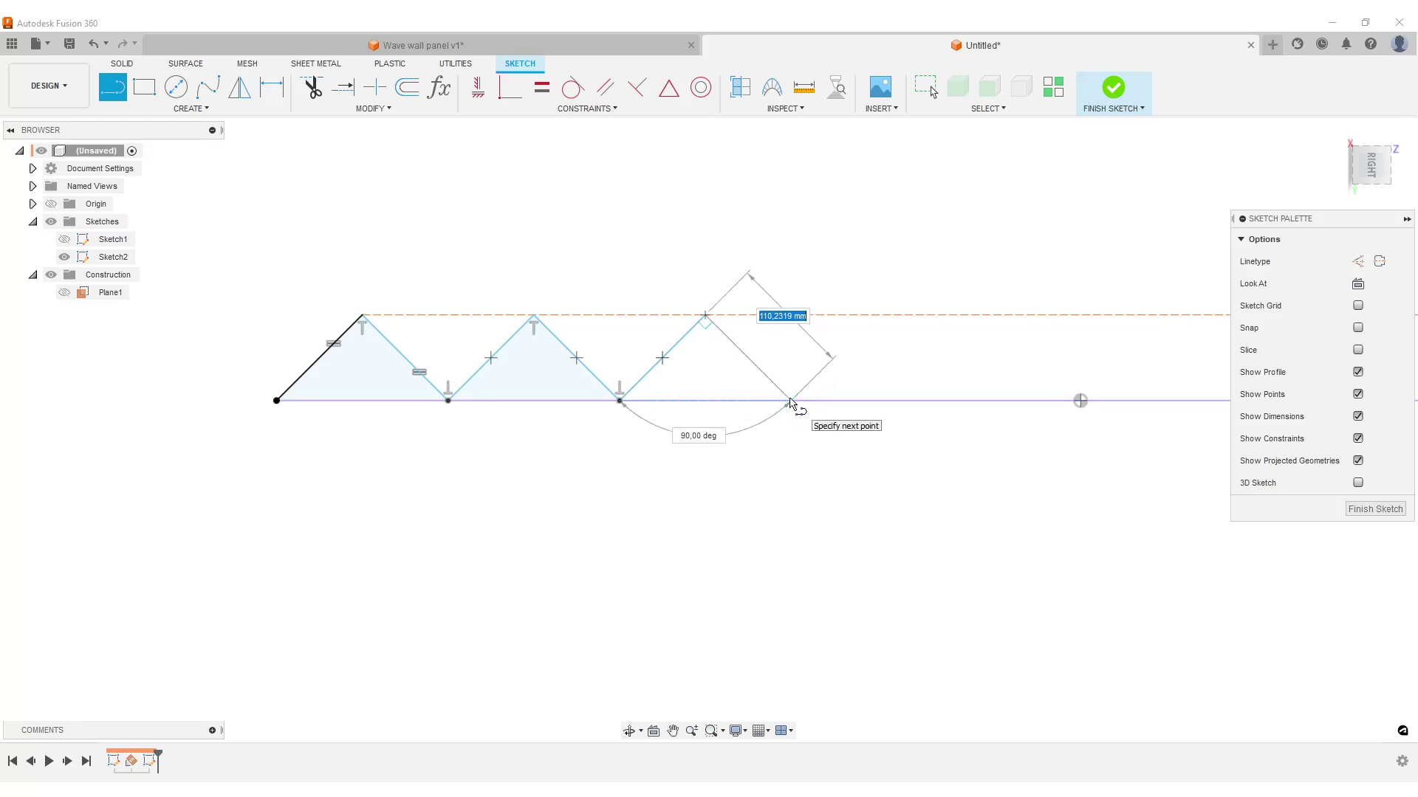
double_click(790, 401)
Continue the zigzag with a fourth triangle matching the others, ending on the projected line.
scroll(839, 478, "down", 1)
scroll(840, 478, "down", 2)
middle_click_drag(702, 497, 554, 468)
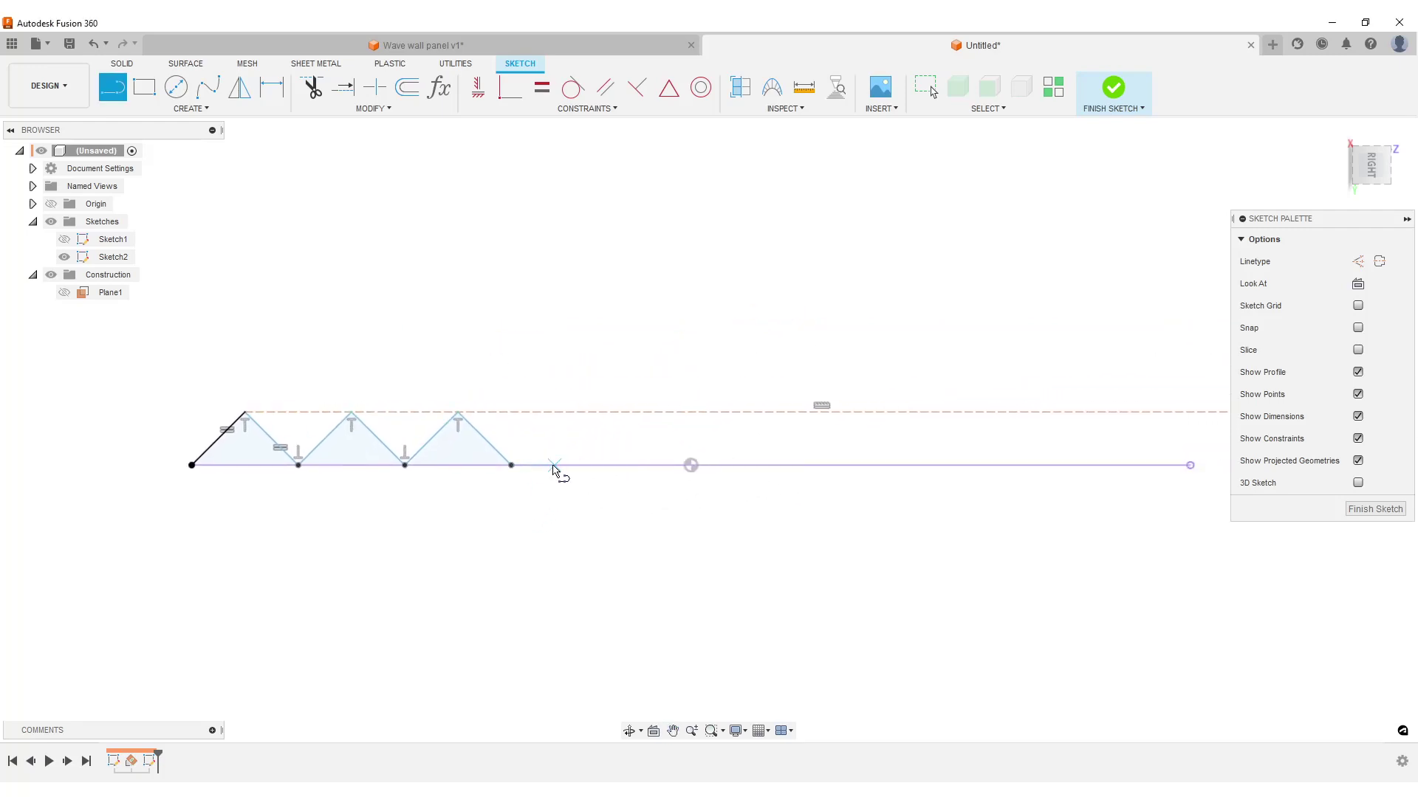
left_click(511, 465)
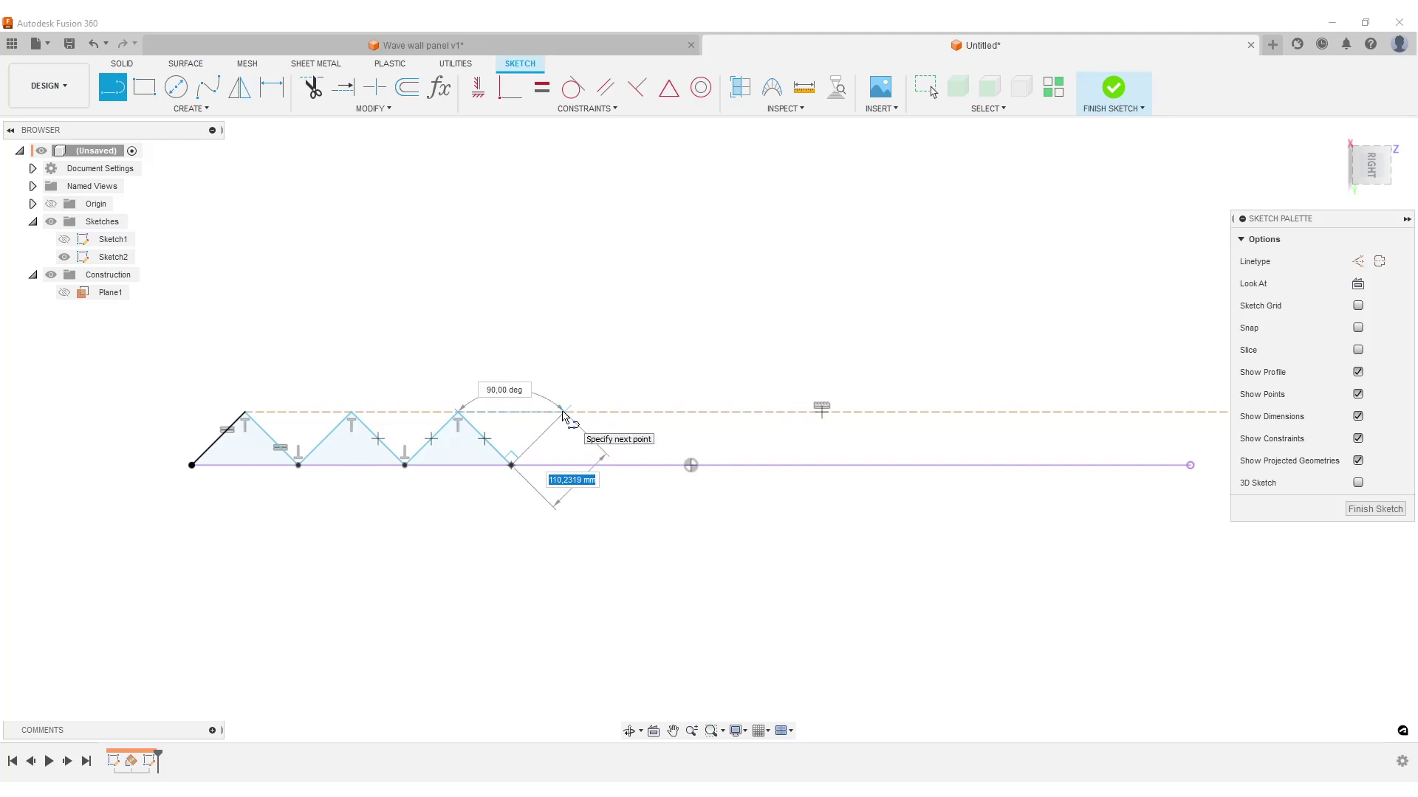
double_click(565, 412)
left_click(565, 412)
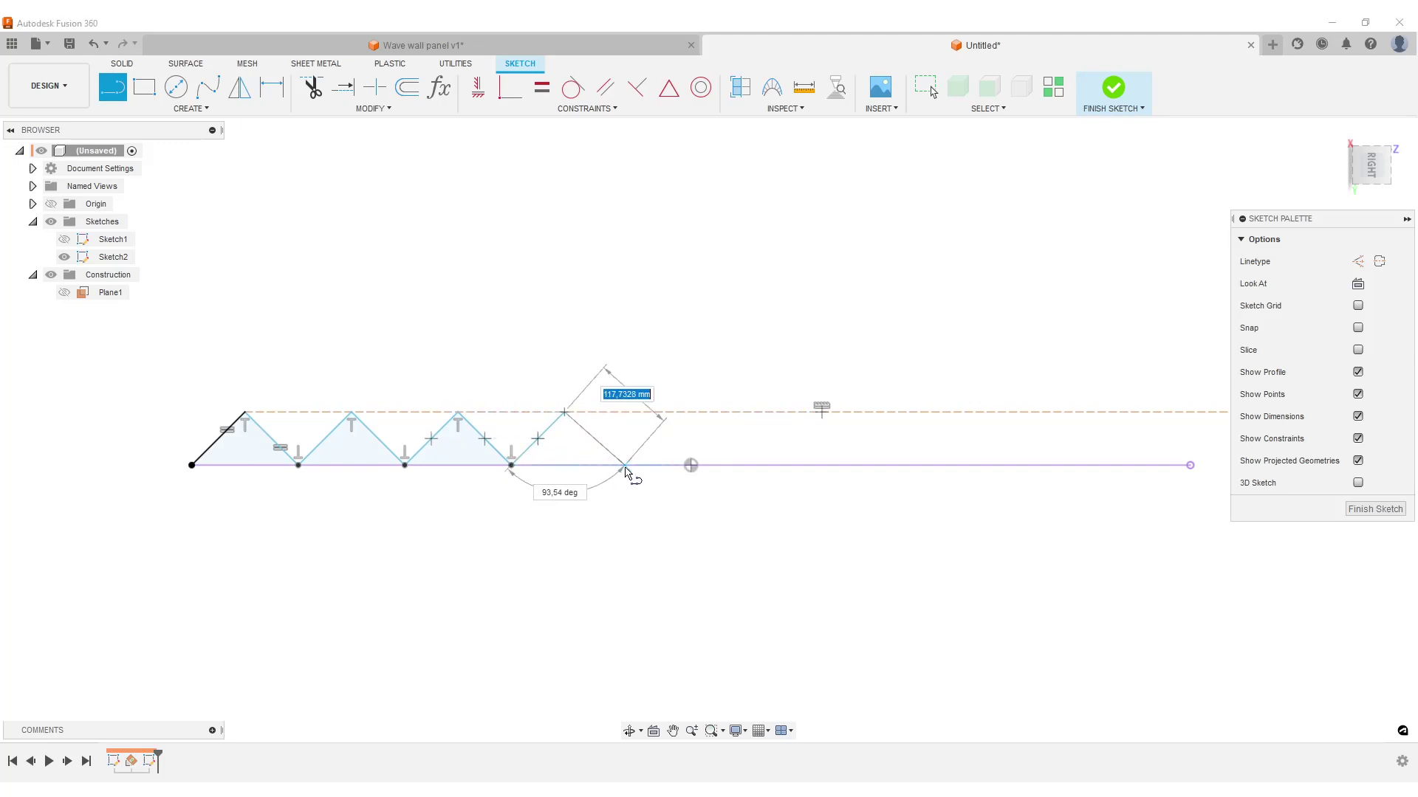
double_click(618, 465)
left_click(618, 465)
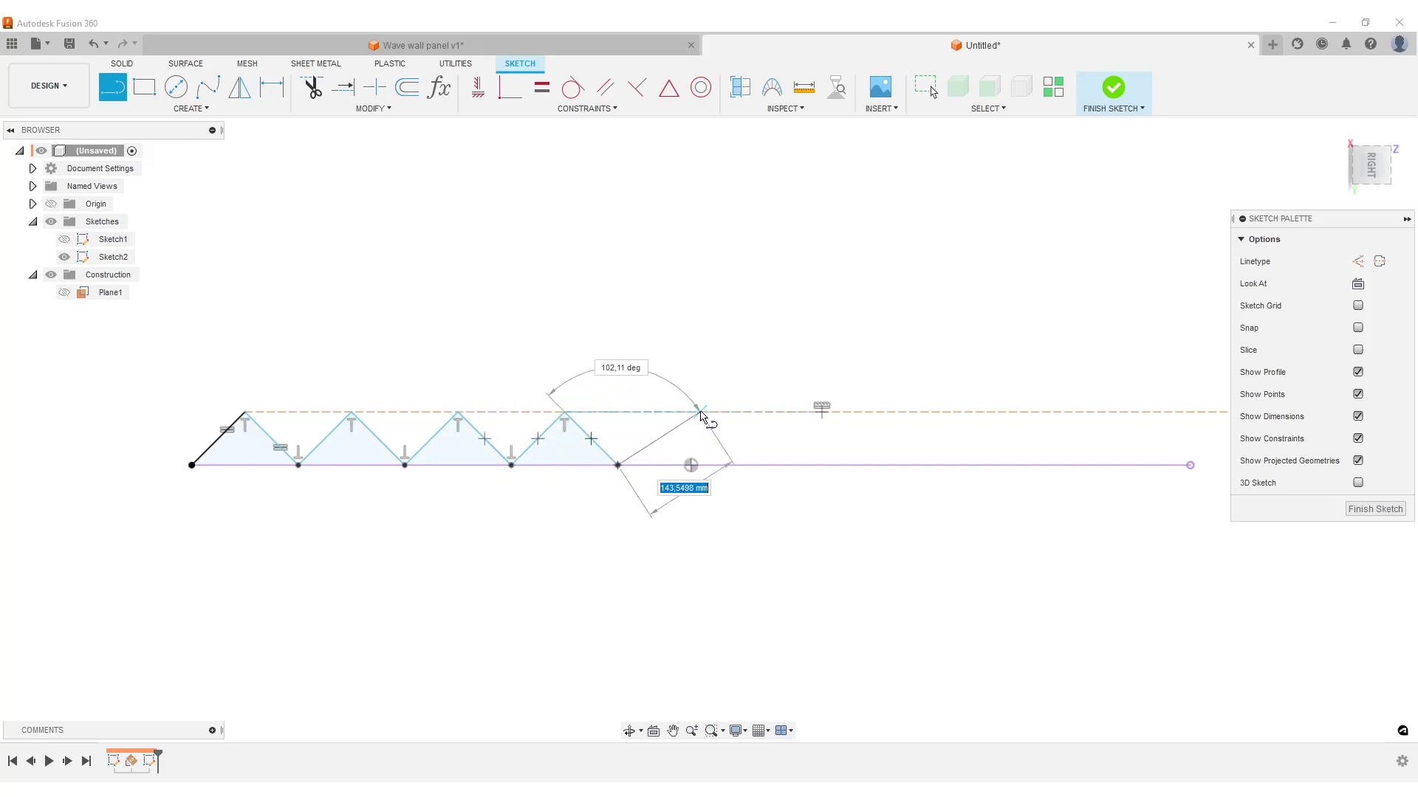
Draw the fifth and sixth triangles of the zigzag with perpendicular sides about 110 mm long.
double_click(670, 412)
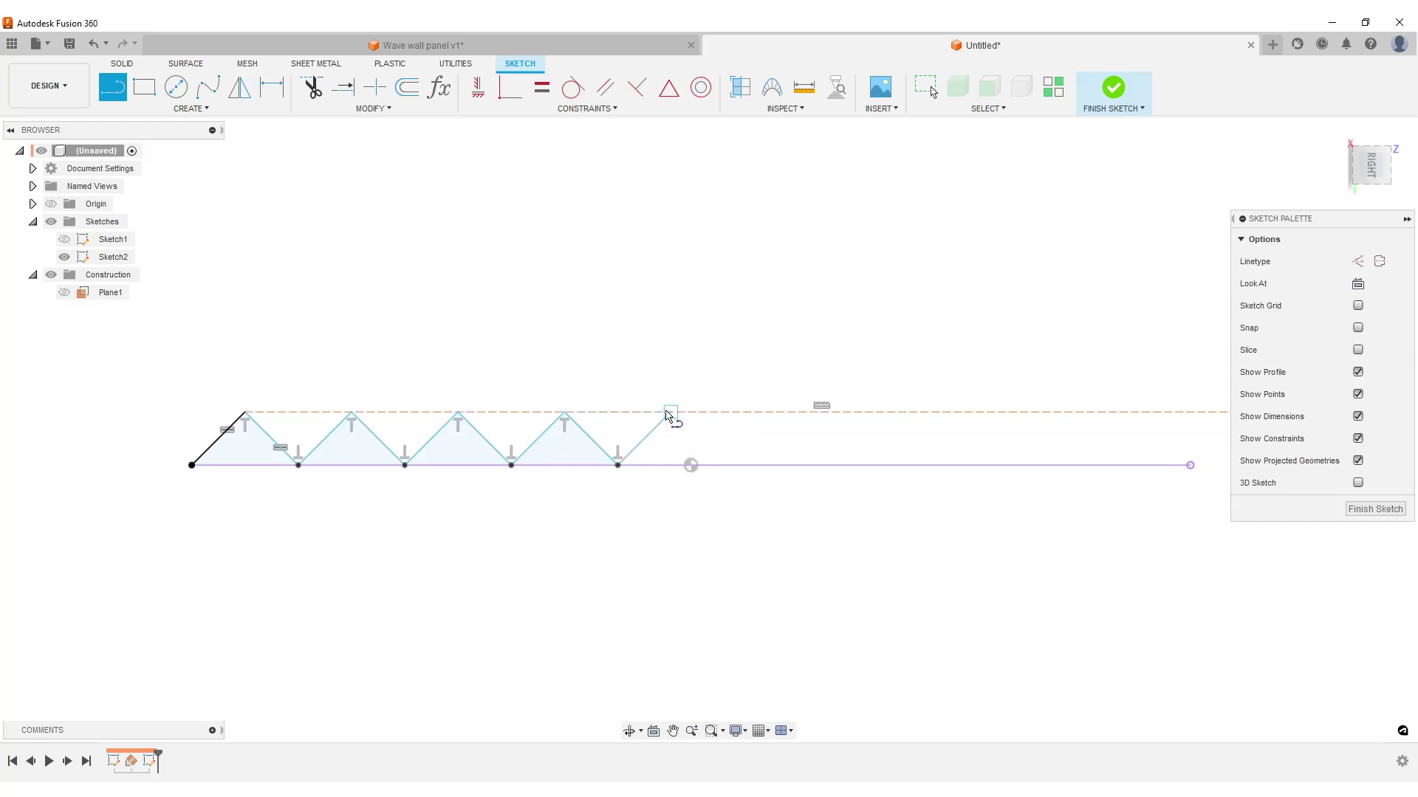
left_click(670, 412)
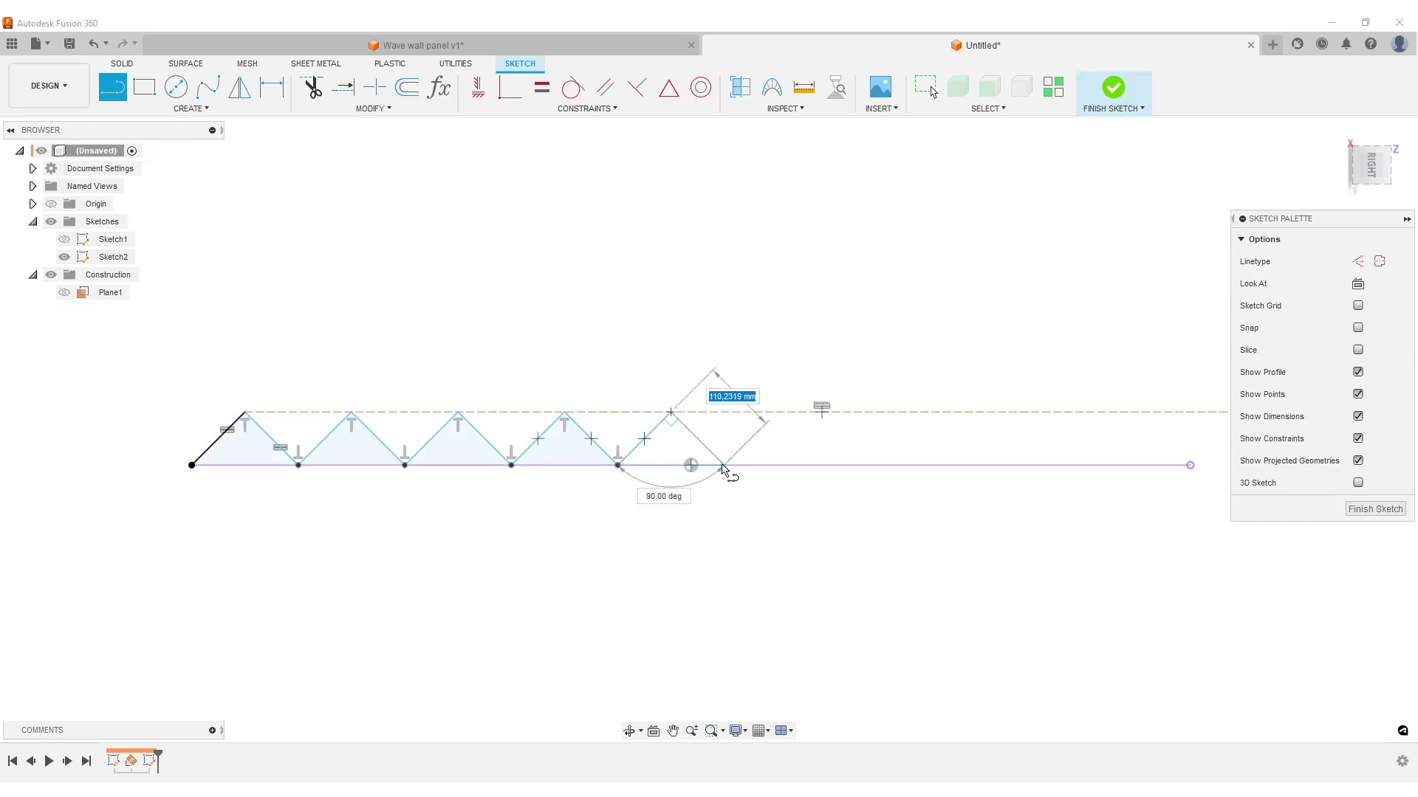
double_click(723, 466)
left_click(724, 465)
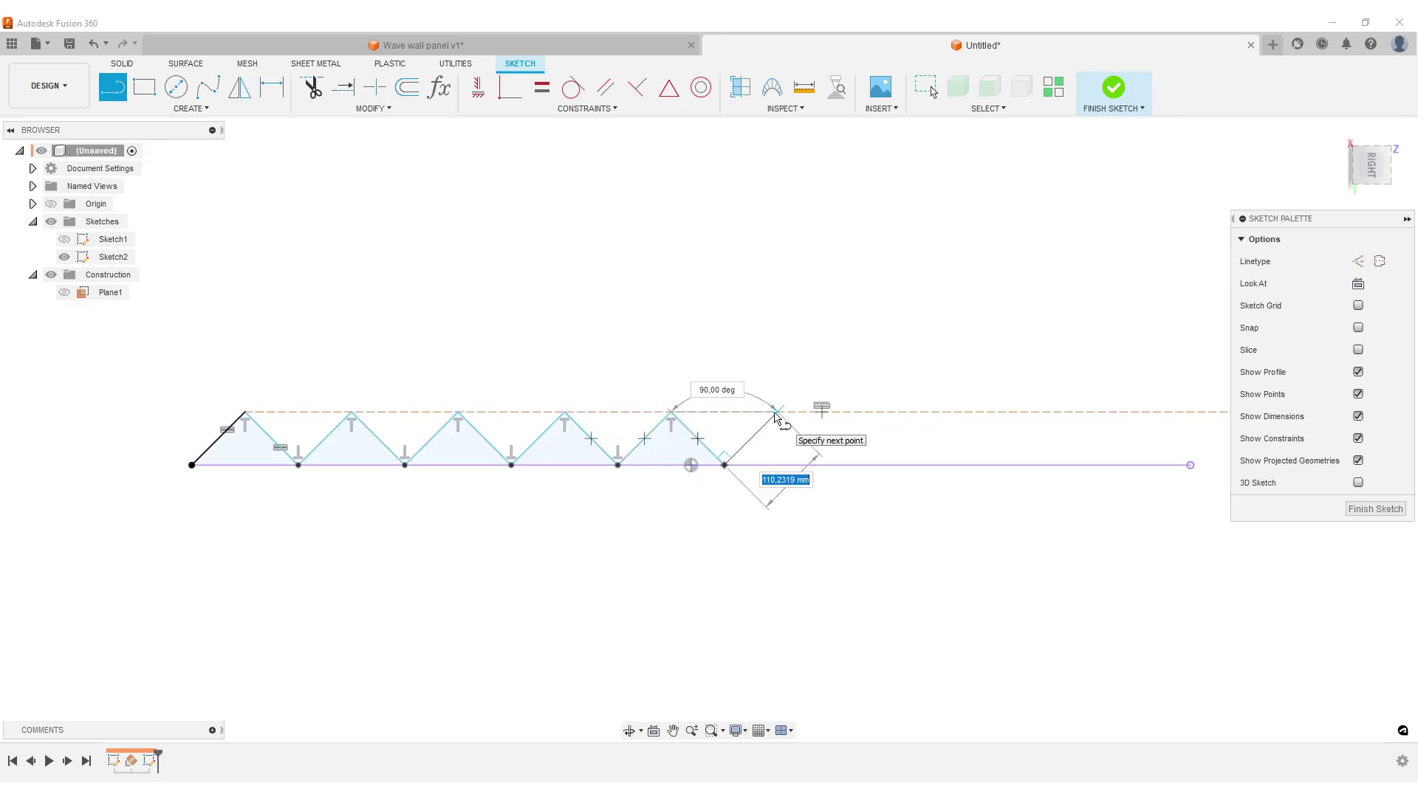
double_click(779, 412)
left_click(778, 412)
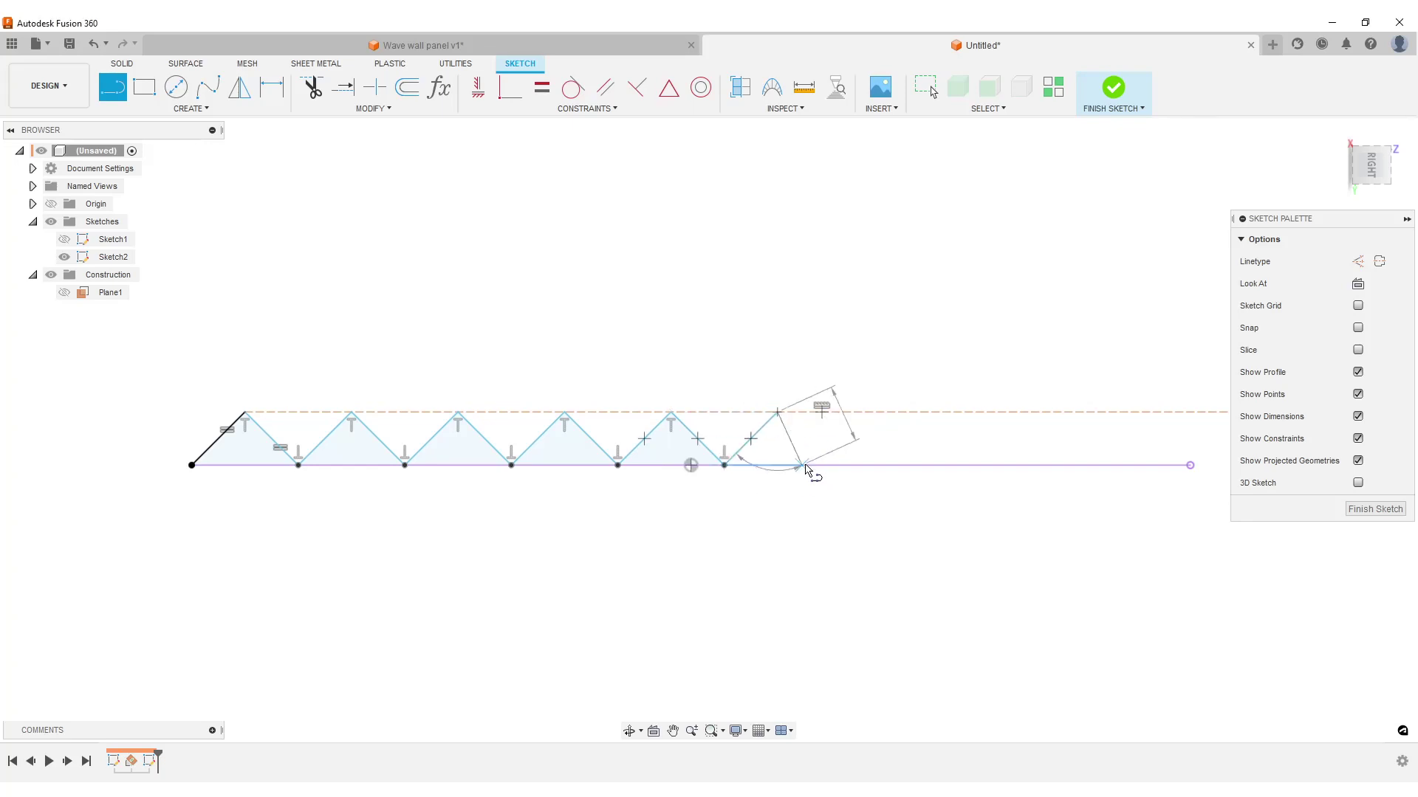
double_click(831, 465)
Add the seventh and eighth triangles to the zigzag, each peaking on the construction line and ending on the projected line.
scroll(886, 510, "down", 2)
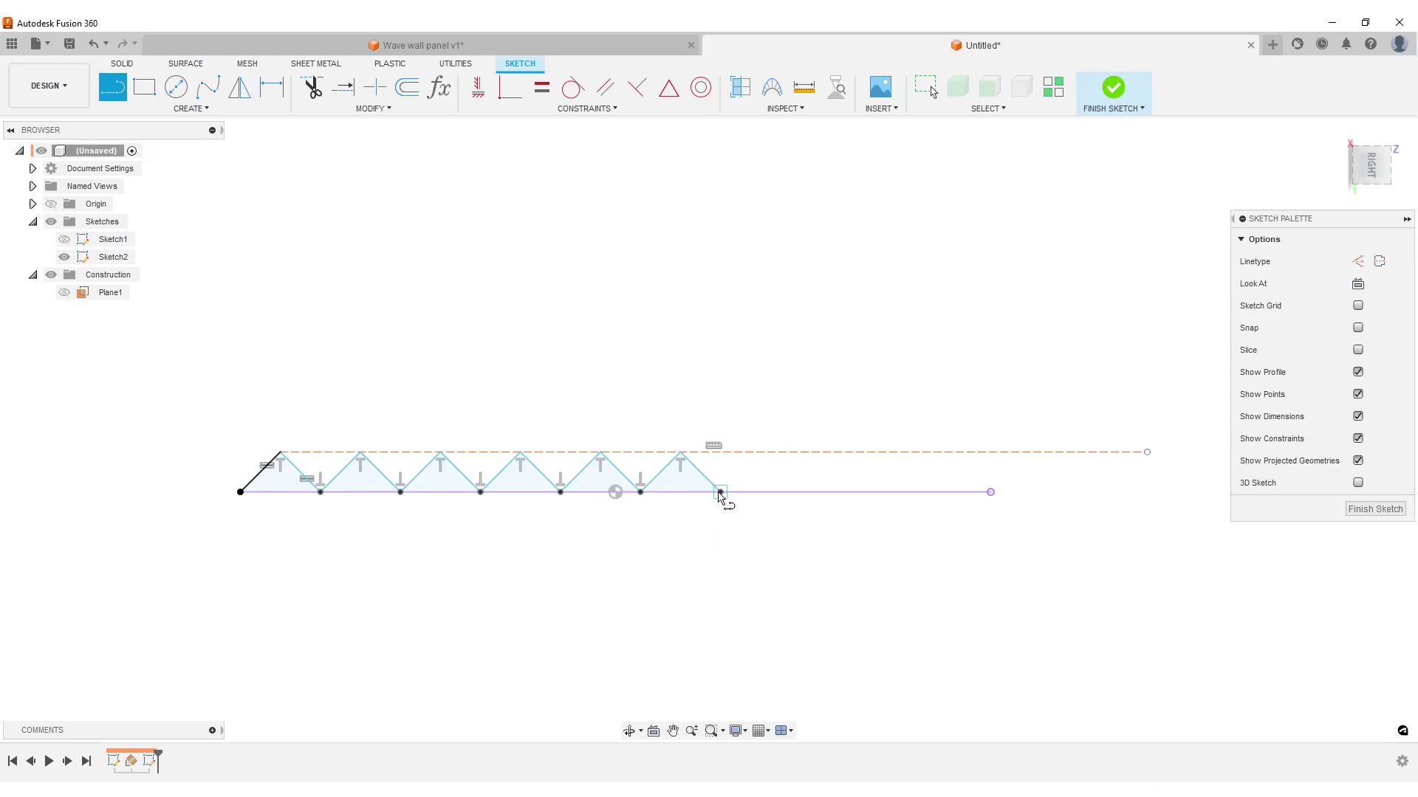
left_click(720, 492)
double_click(760, 452)
left_click(761, 453)
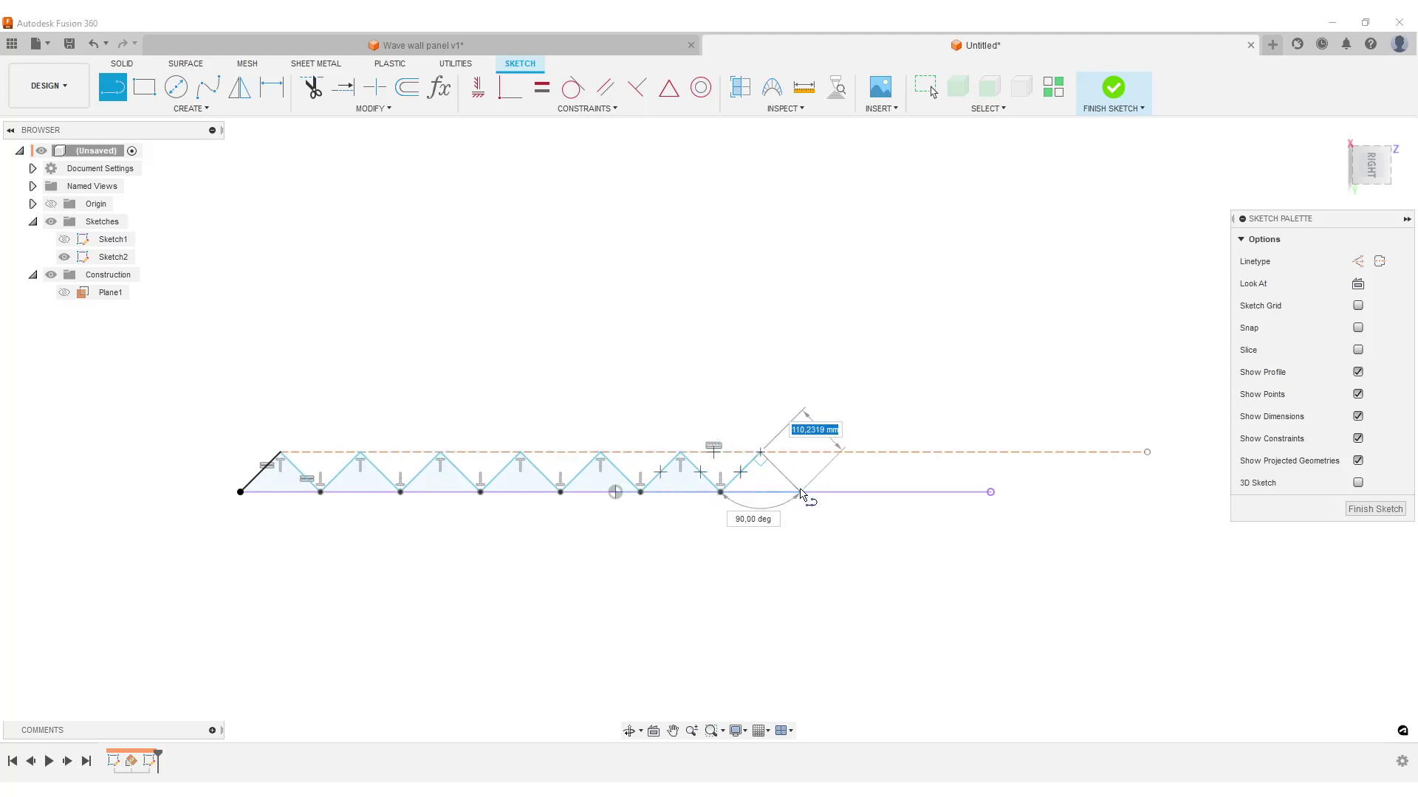
double_click(801, 493)
left_click(800, 493)
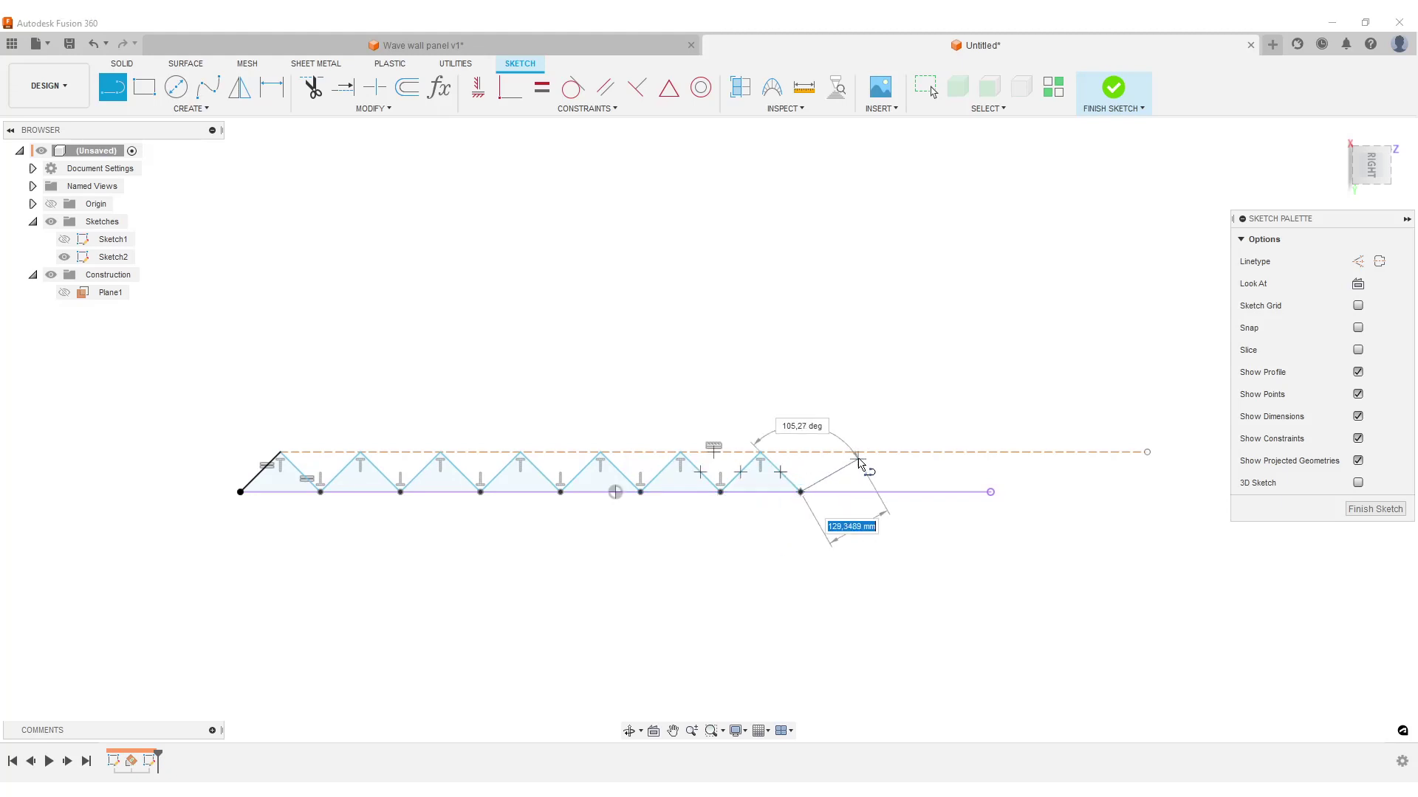
left_click(840, 453)
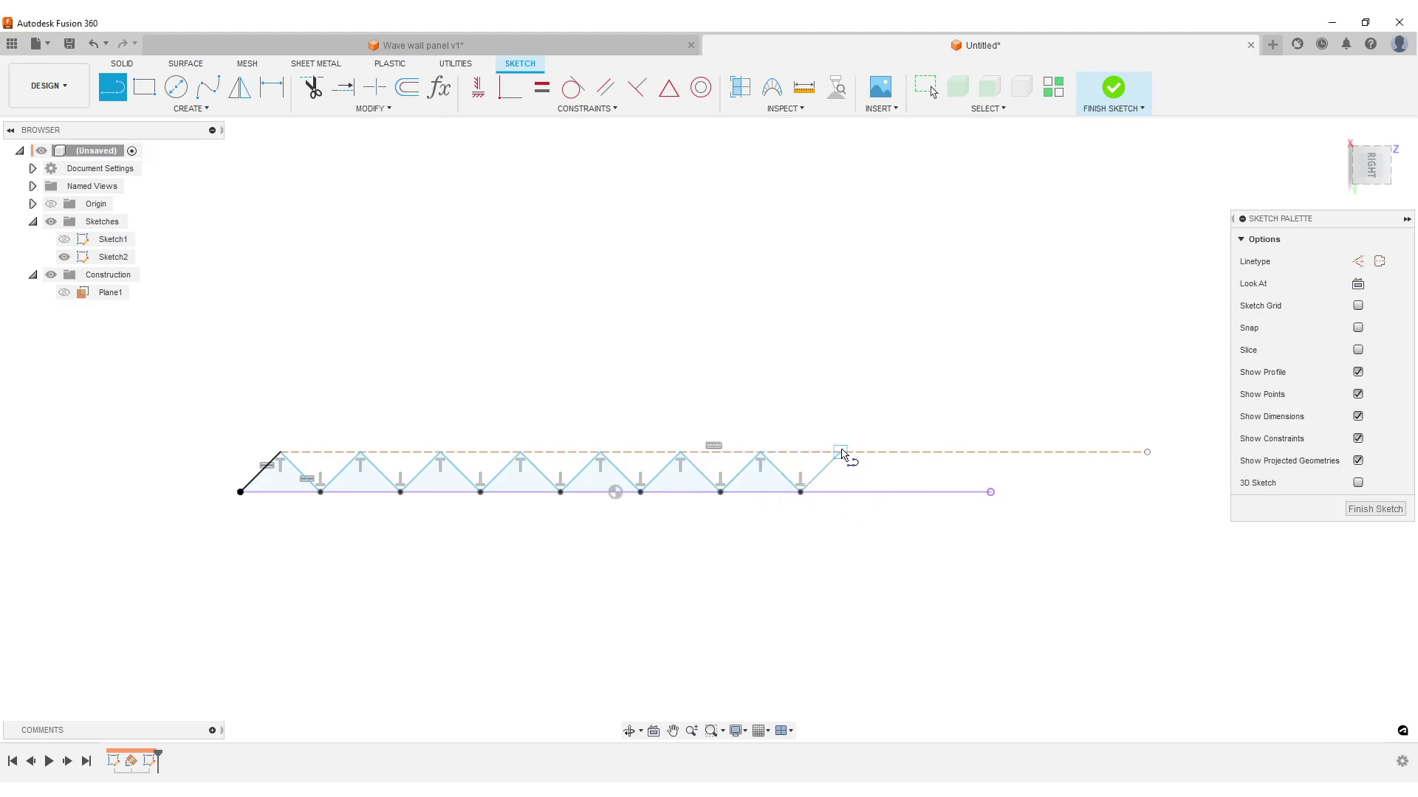
double_click(880, 492)
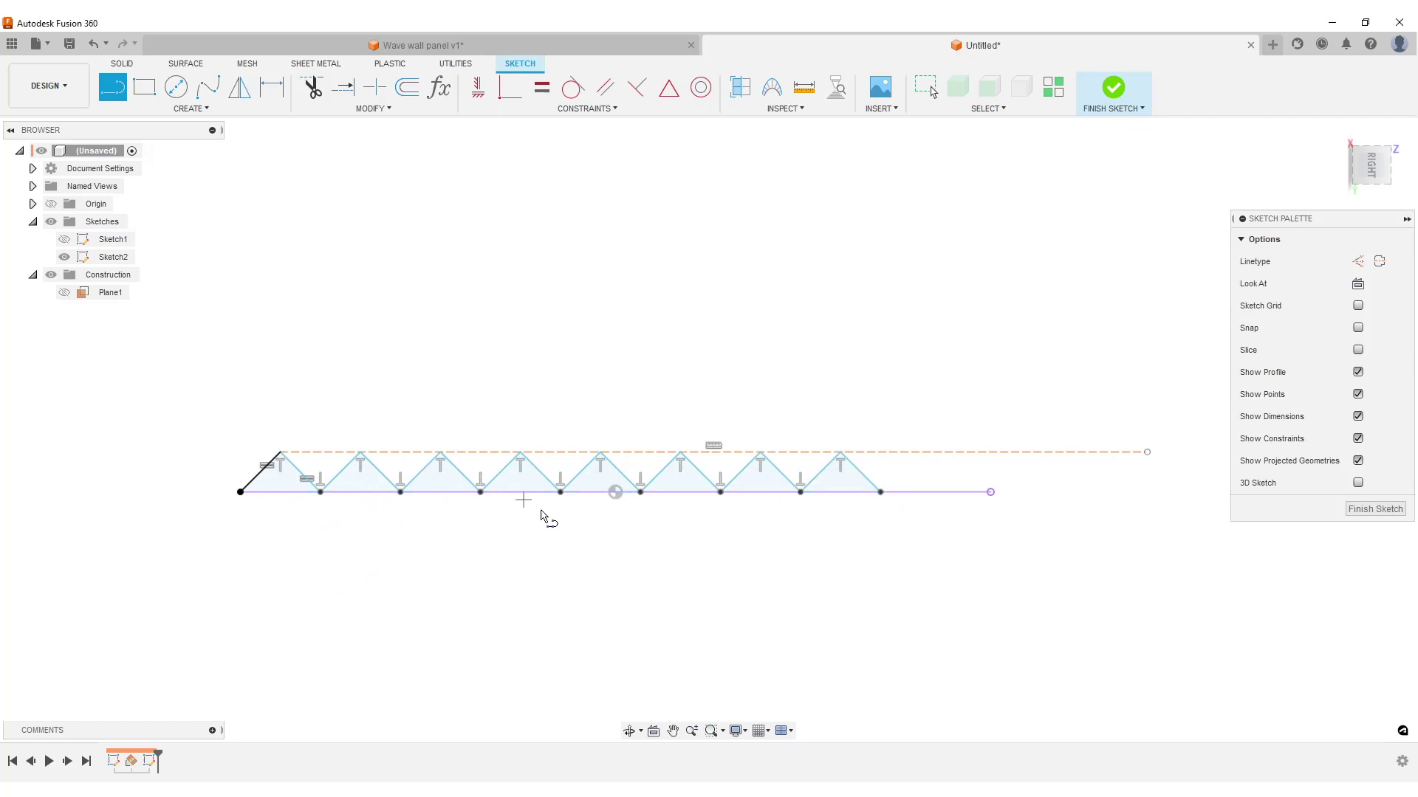
Add the ninth triangle to the zigzag with perpendicular sides about 110 mm long, ending on the projected line.
scroll(895, 563, "up", 4)
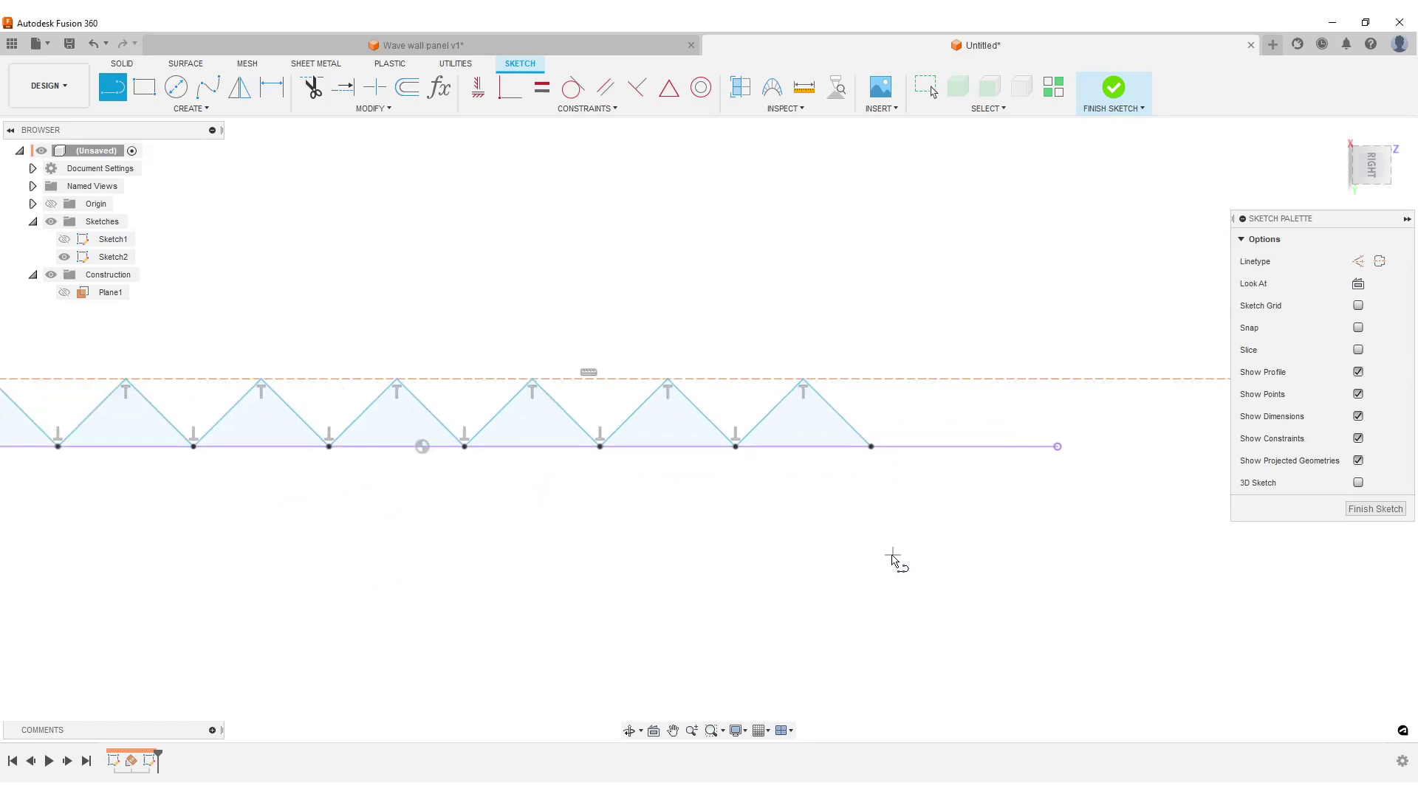
left_click(869, 435)
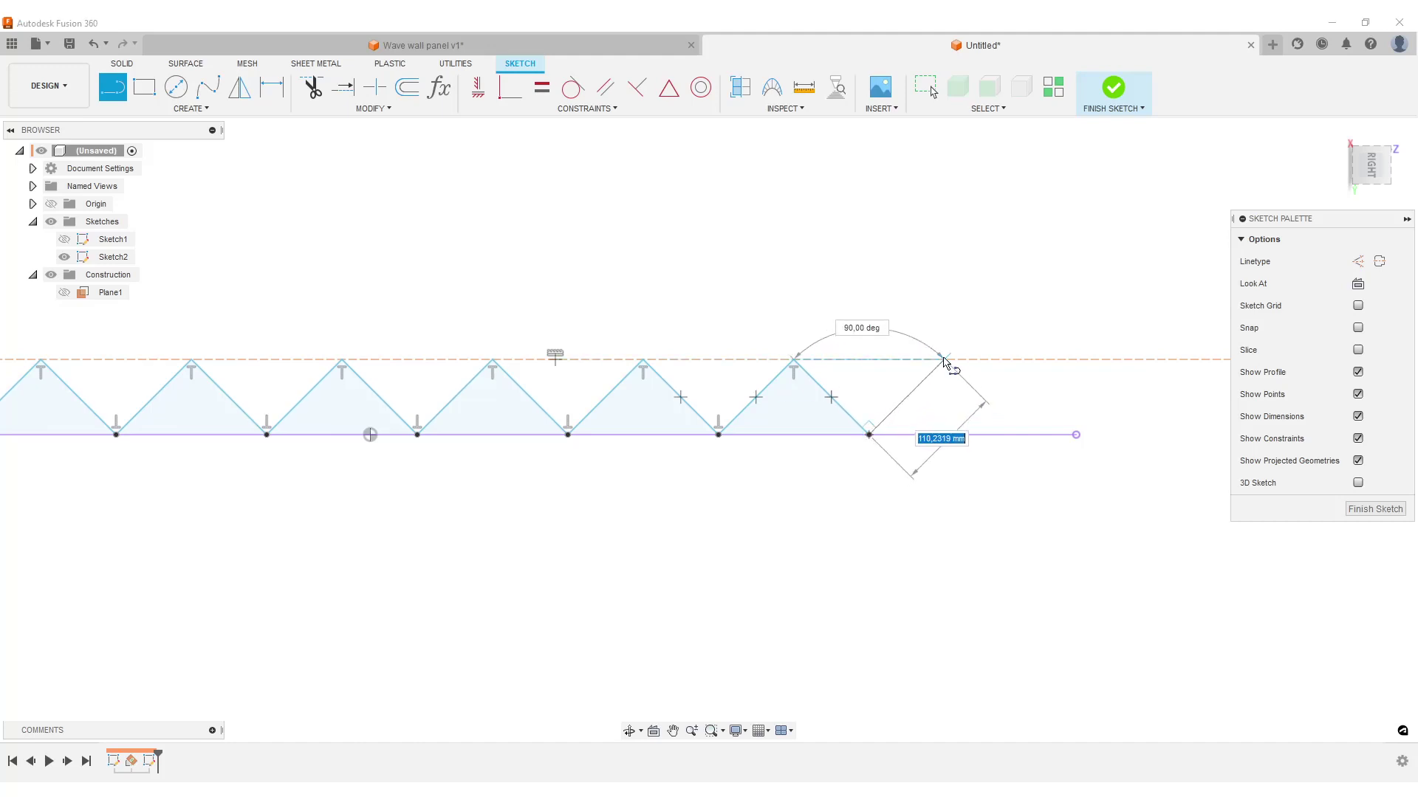
left_click(944, 360)
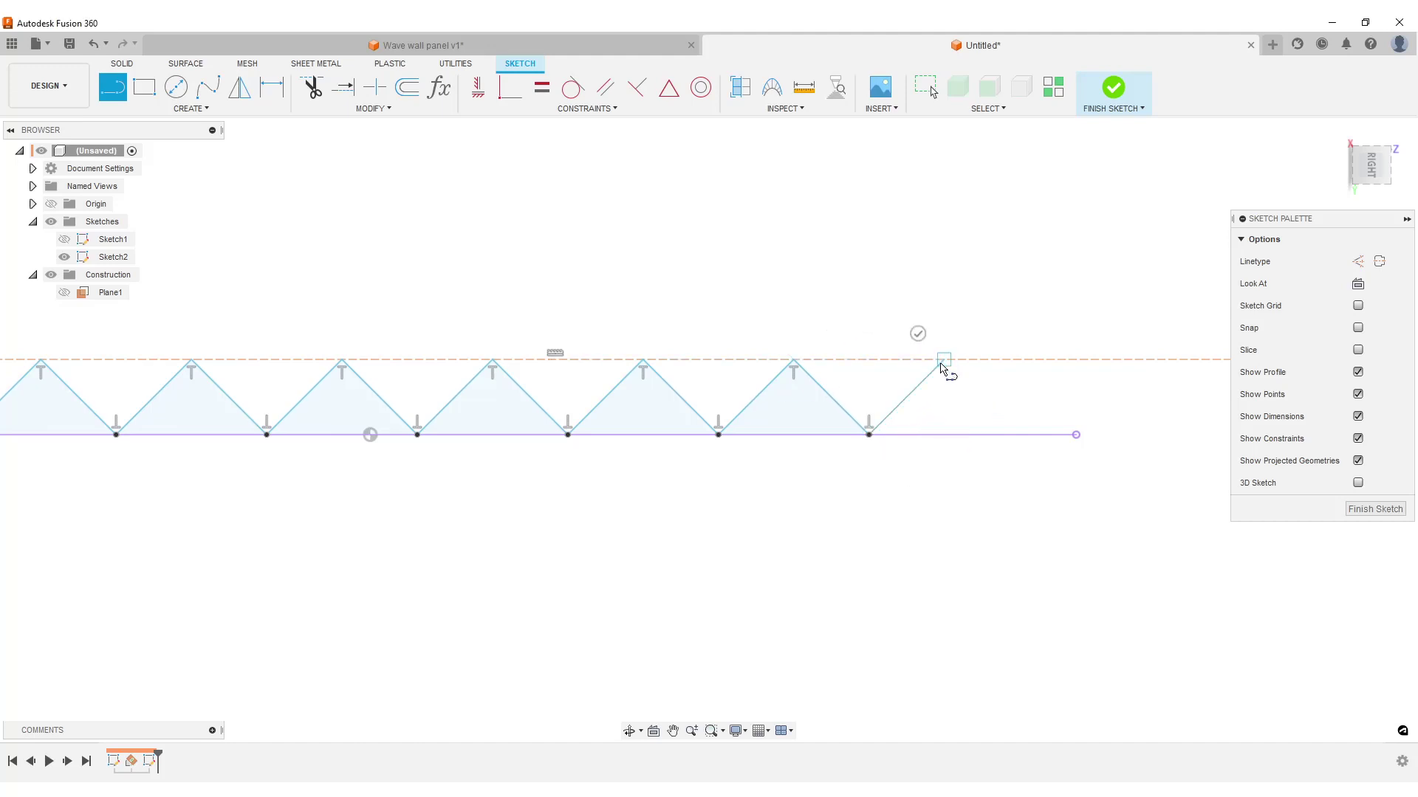
double_click(1014, 436)
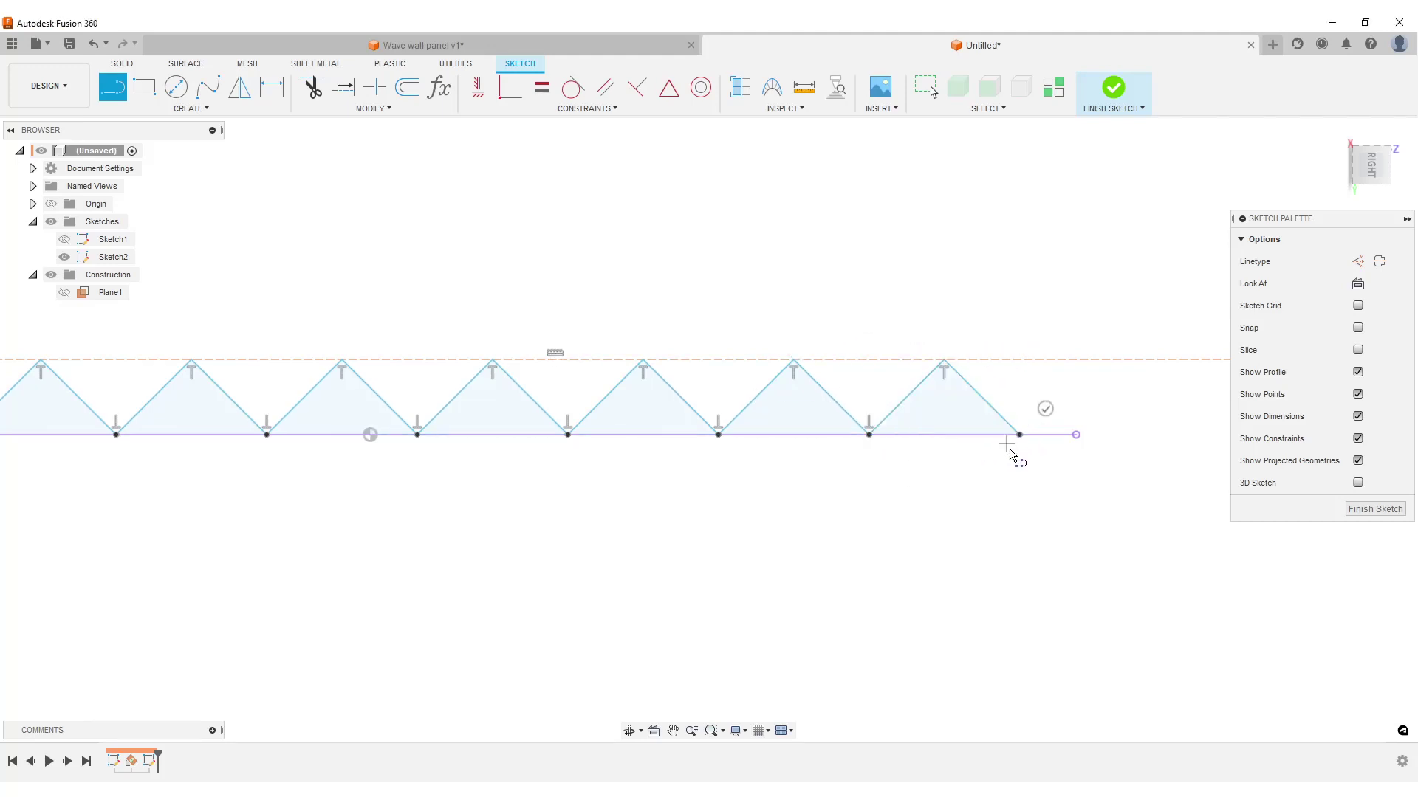
Move the dashed construction line closer to the projected line, shrinking the triangles to sides of about 89 mm.
scroll(1034, 473, "down", 3)
middle_click_drag(1070, 500, 846, 505)
scroll(848, 505, "down", 1)
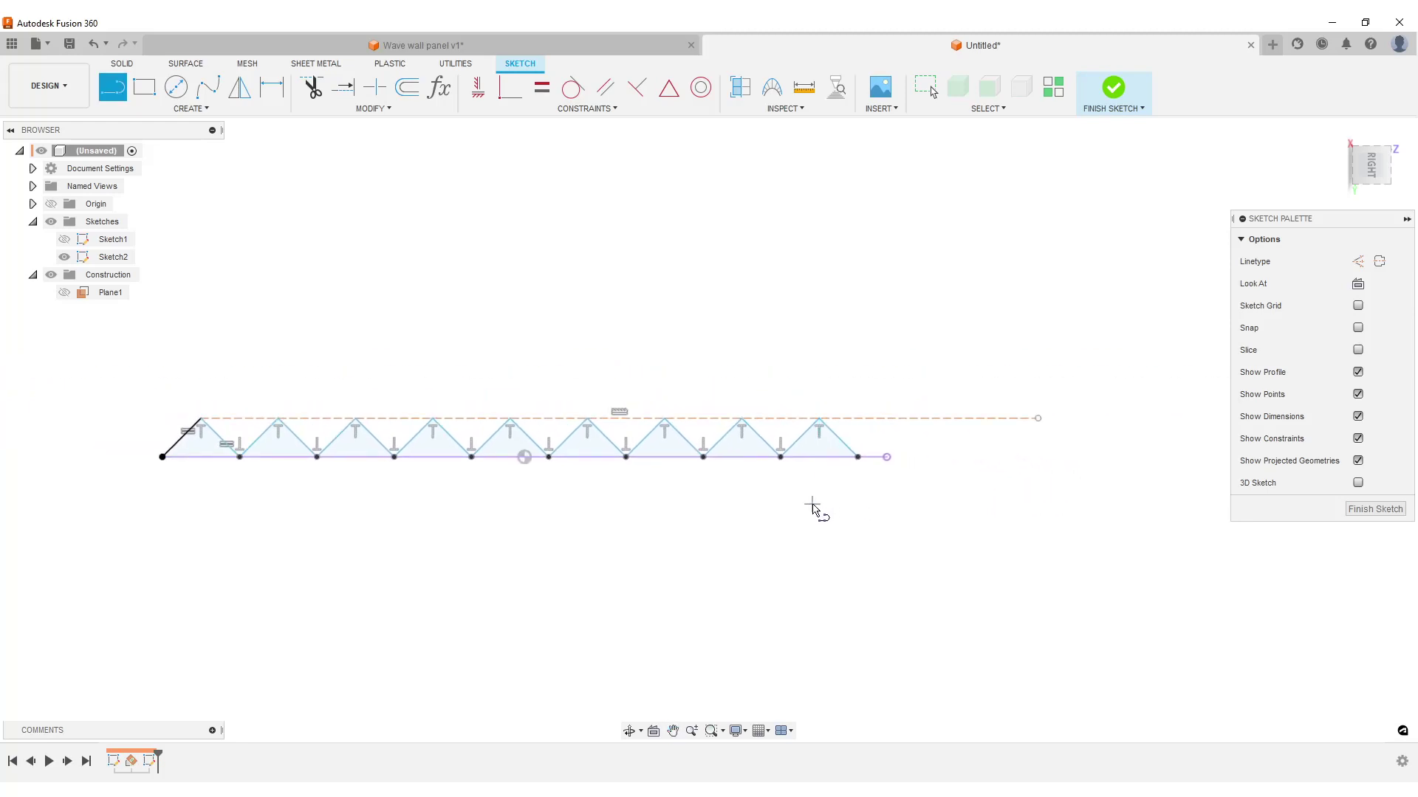
key("Escape")
left_click_drag(886, 423, 880, 422)
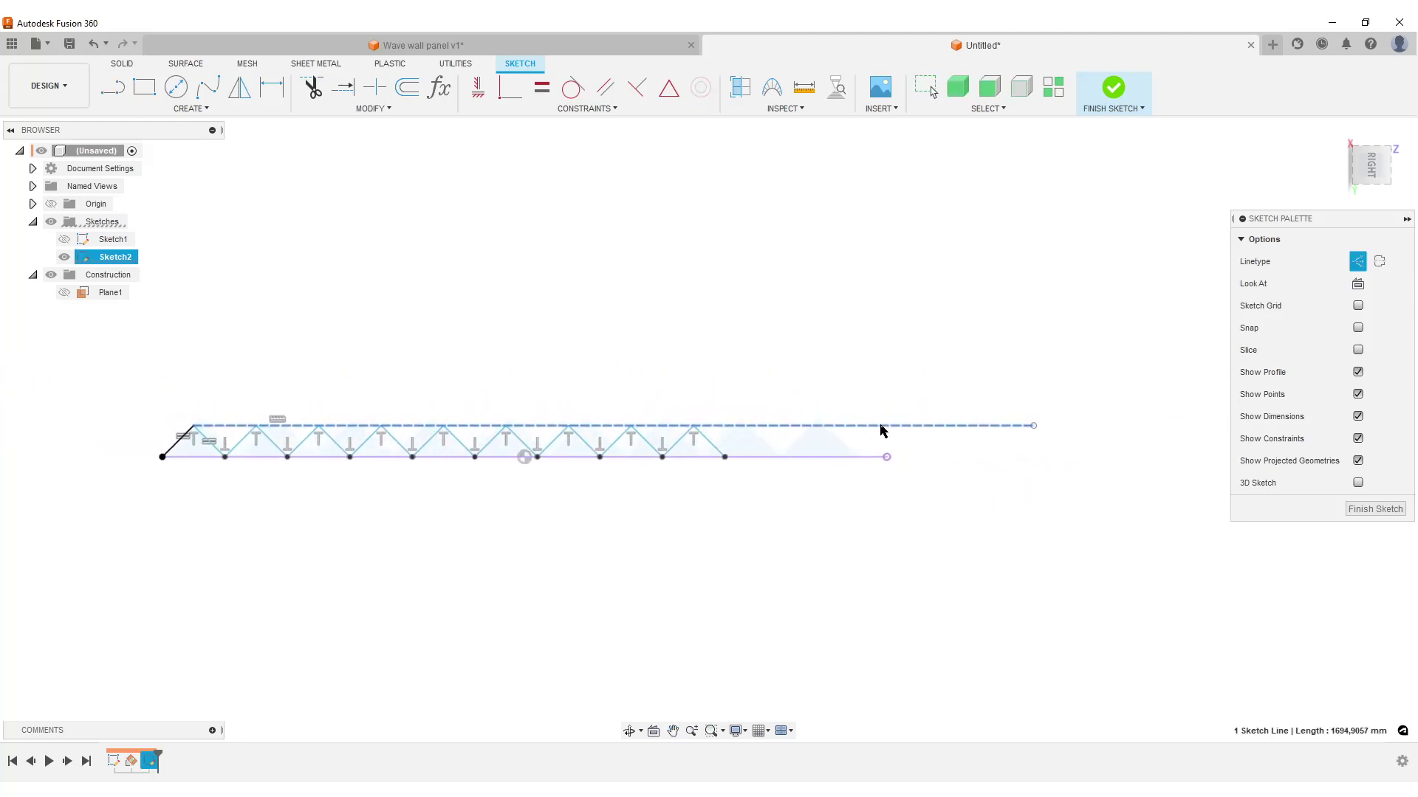
Draw the tenth triangle of the zigzag, peaking on the construction line with perpendicular sides about 89 mm long.
key("l")
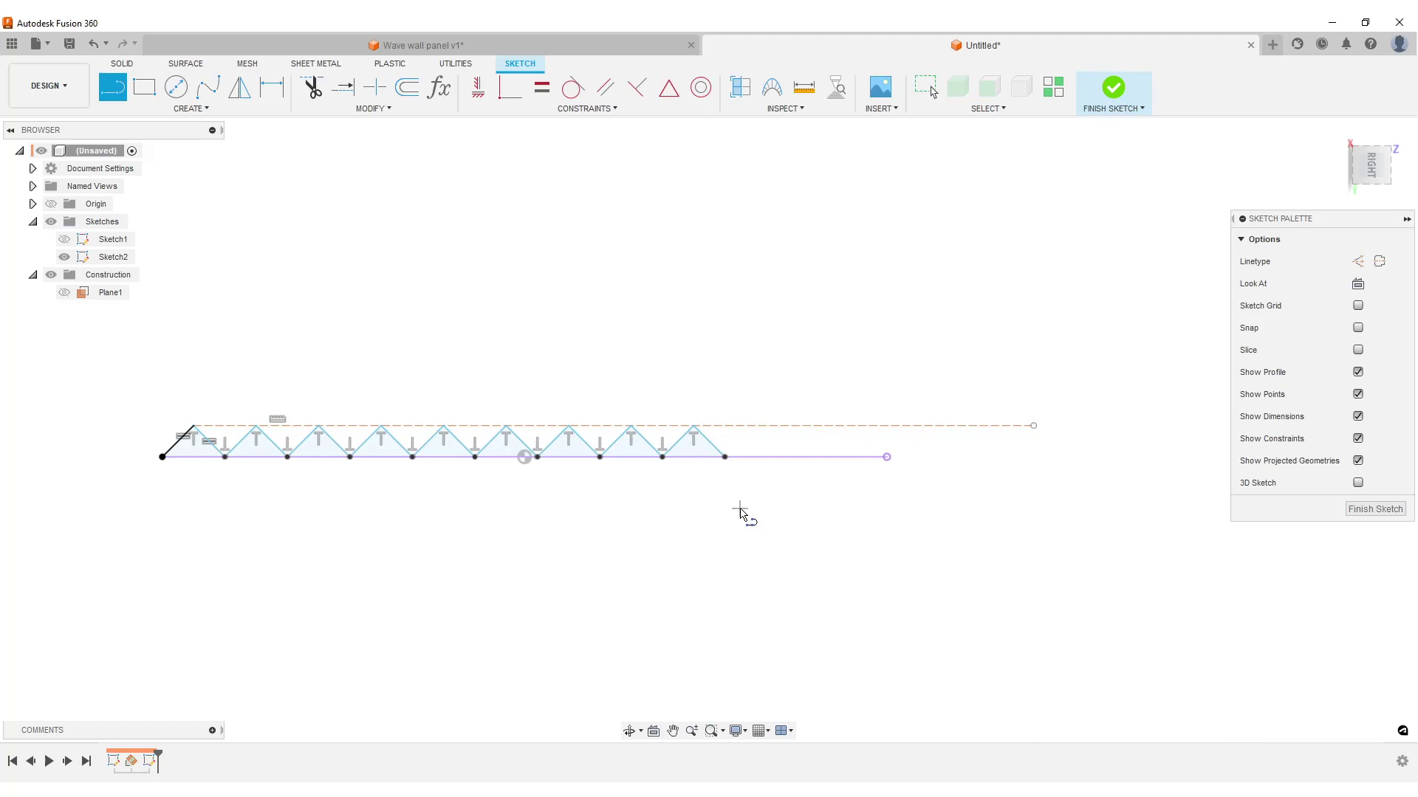
left_click(723, 457)
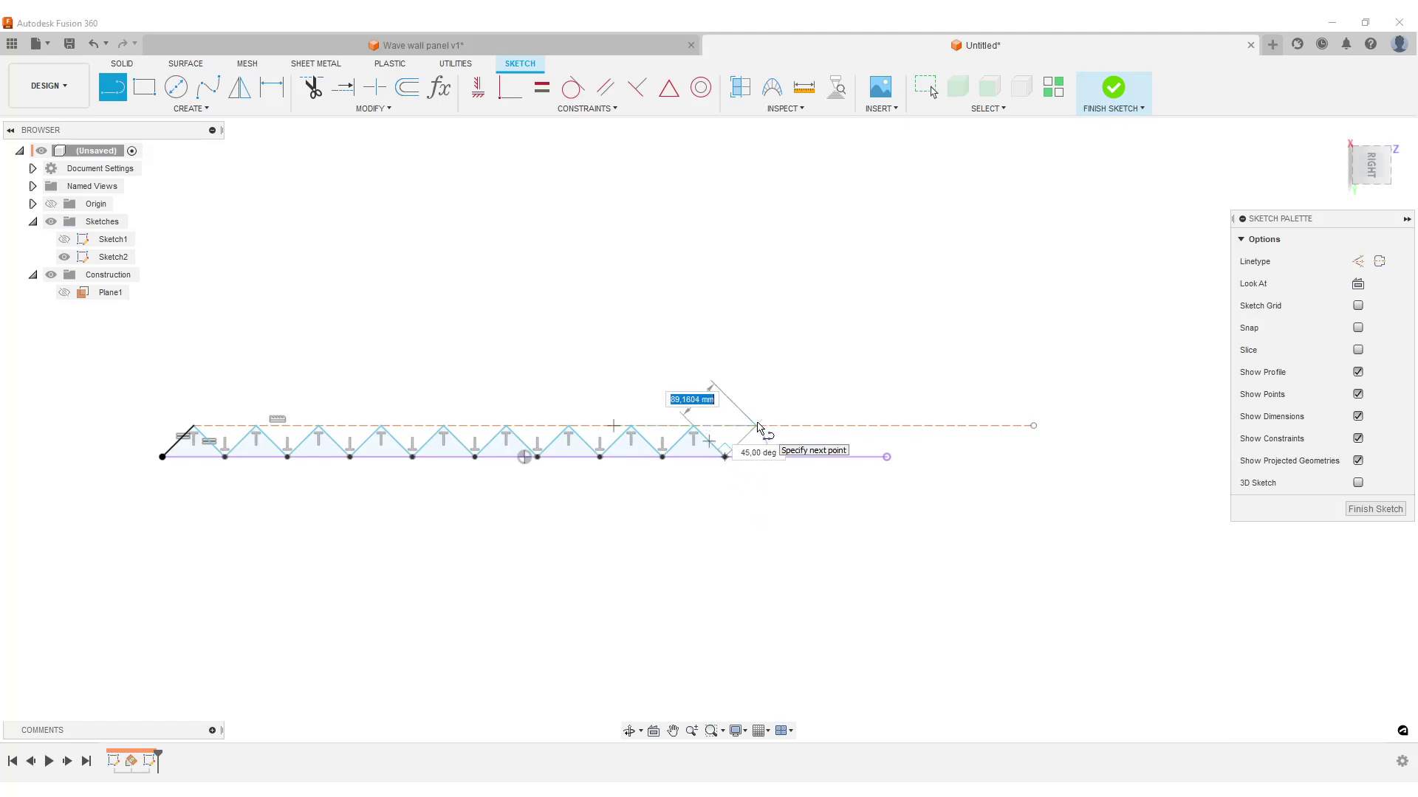
left_click(755, 426)
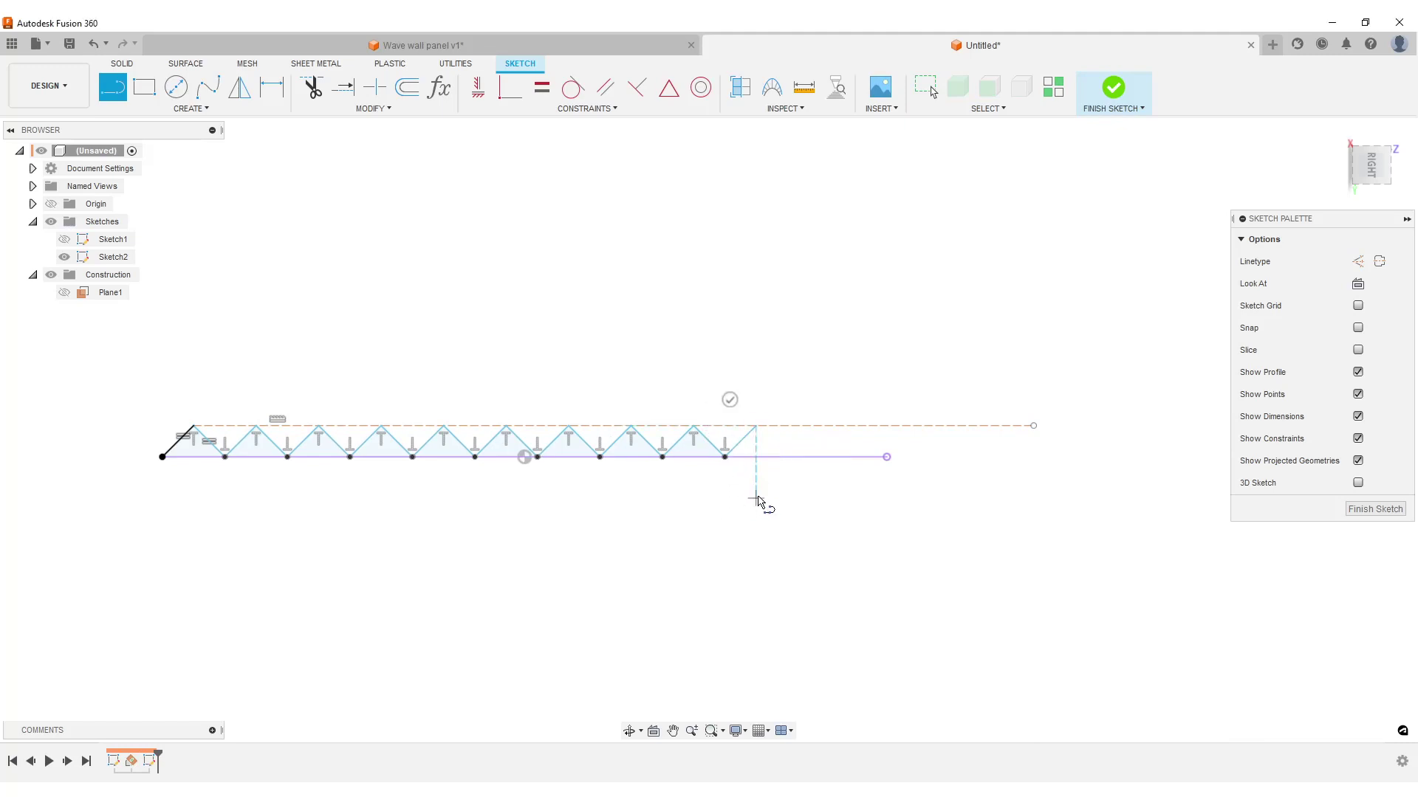
left_click(787, 457)
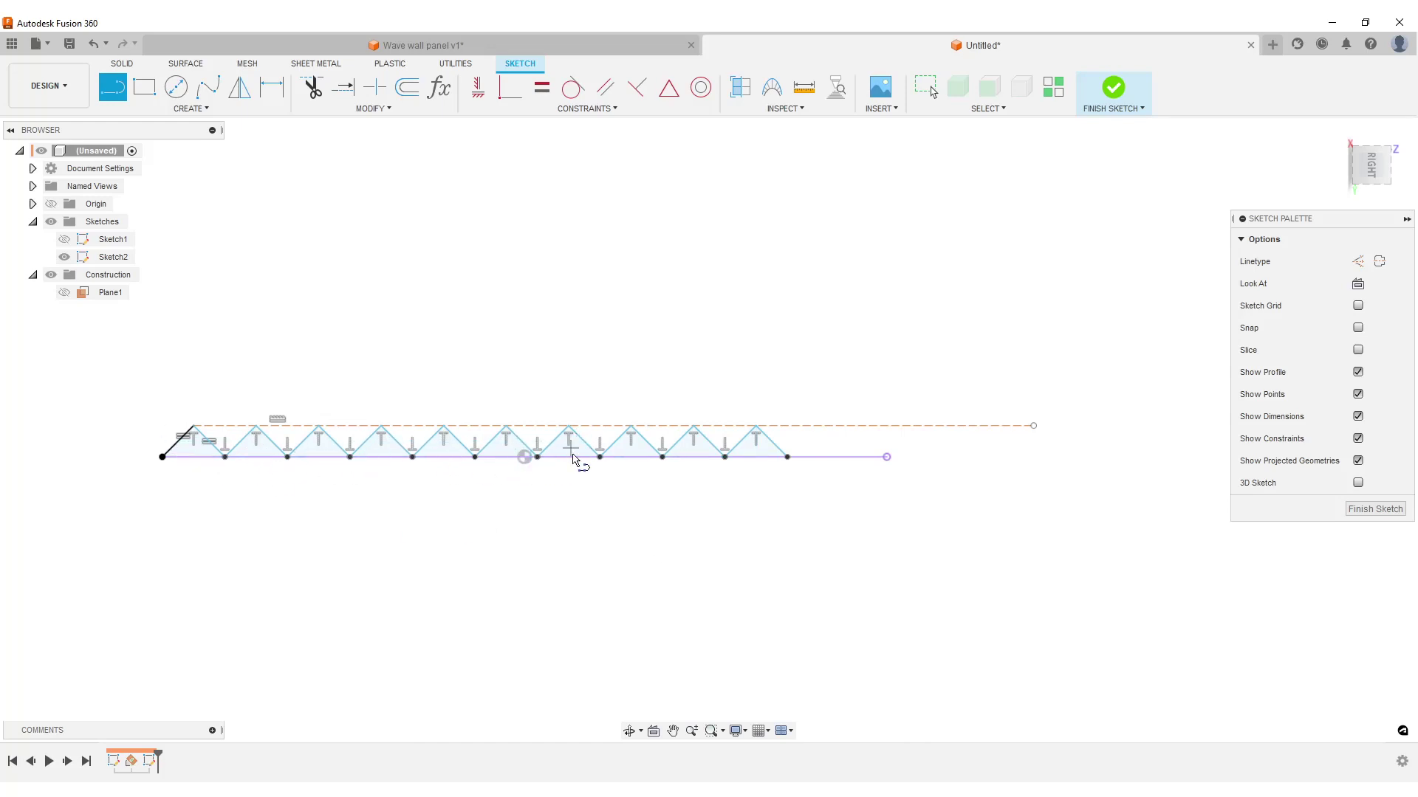
Make the zigzag's free end point coincident with the end point of the projected line.
left_click(510, 87)
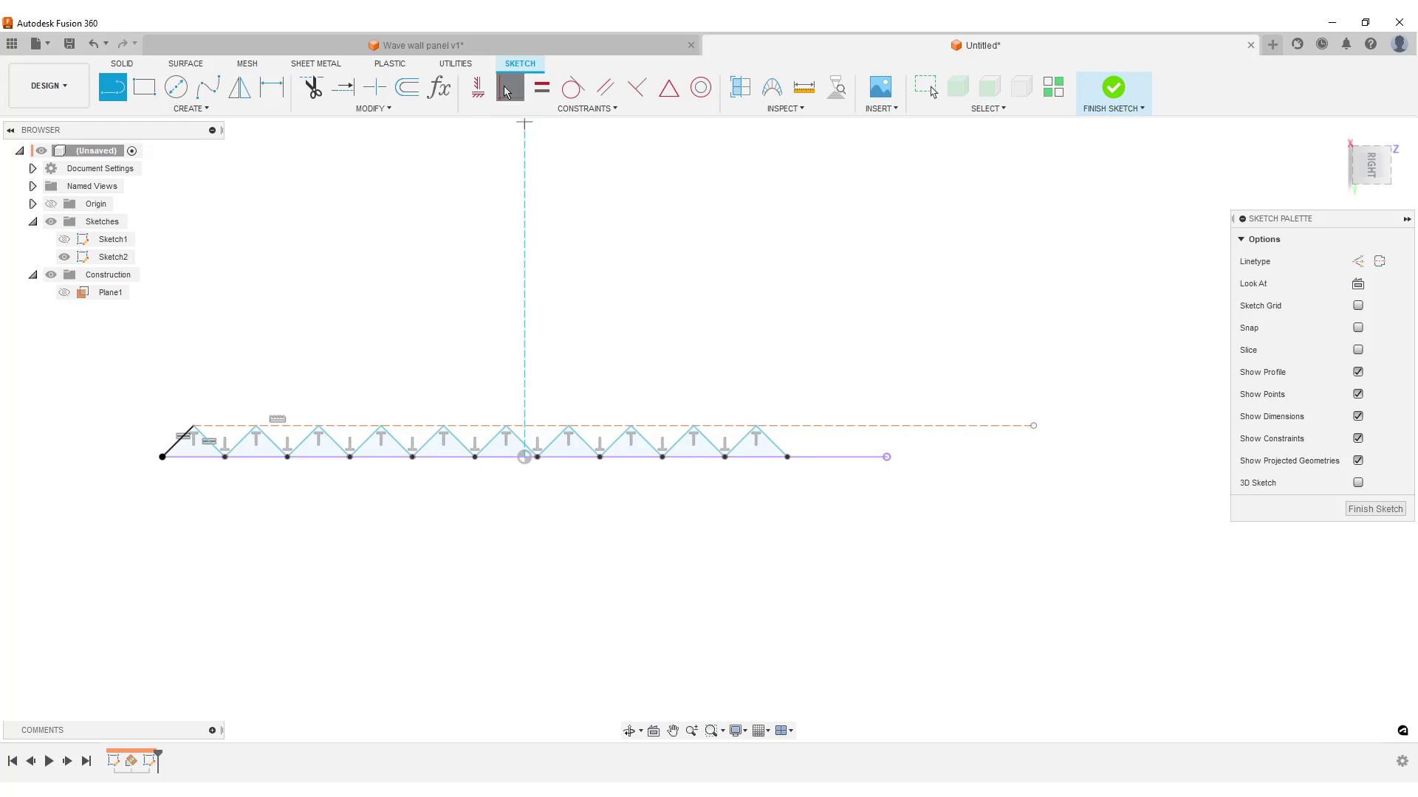
left_click(788, 458)
left_click(888, 457)
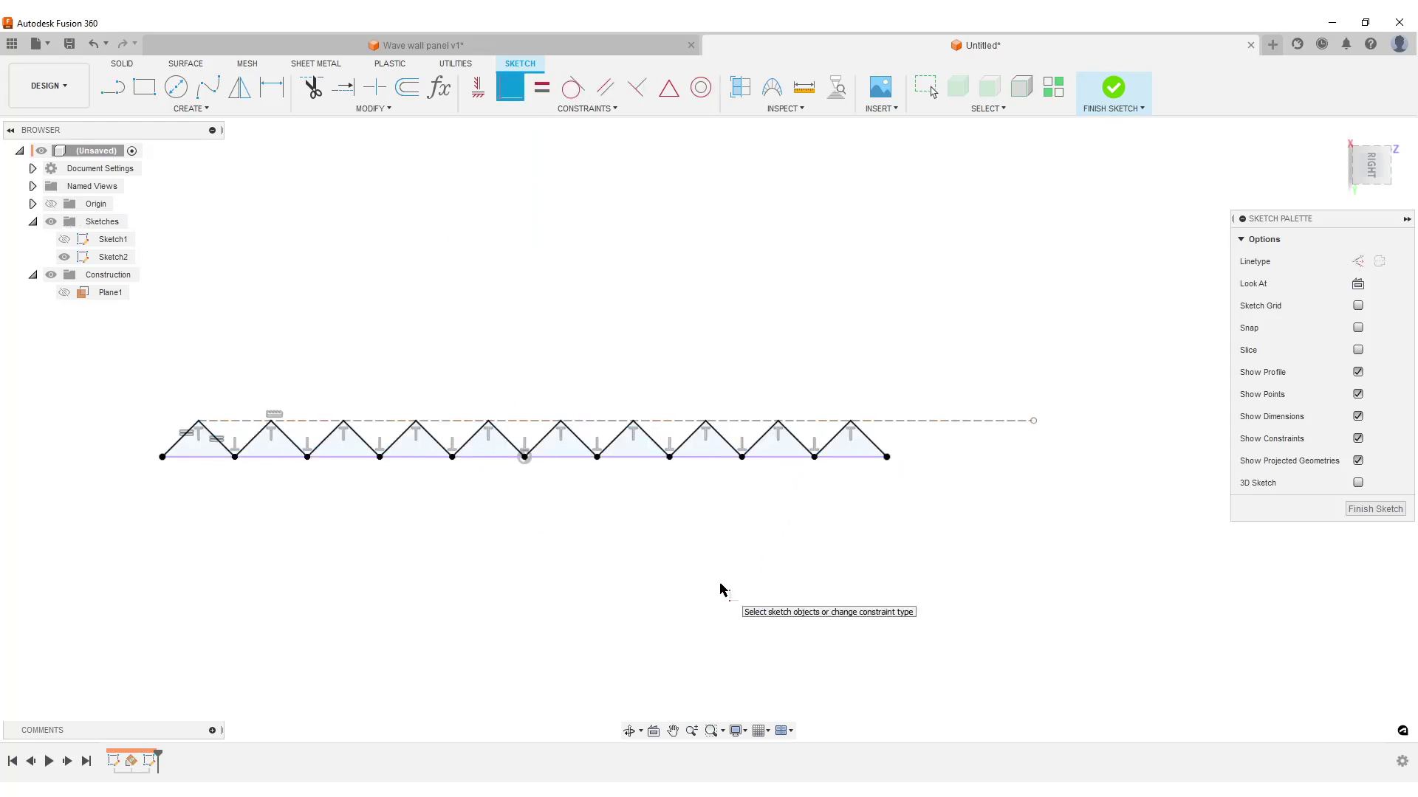
Trim the dashed construction line where it extends past the peak of the last triangle.
left_click(312, 87)
left_click(902, 421)
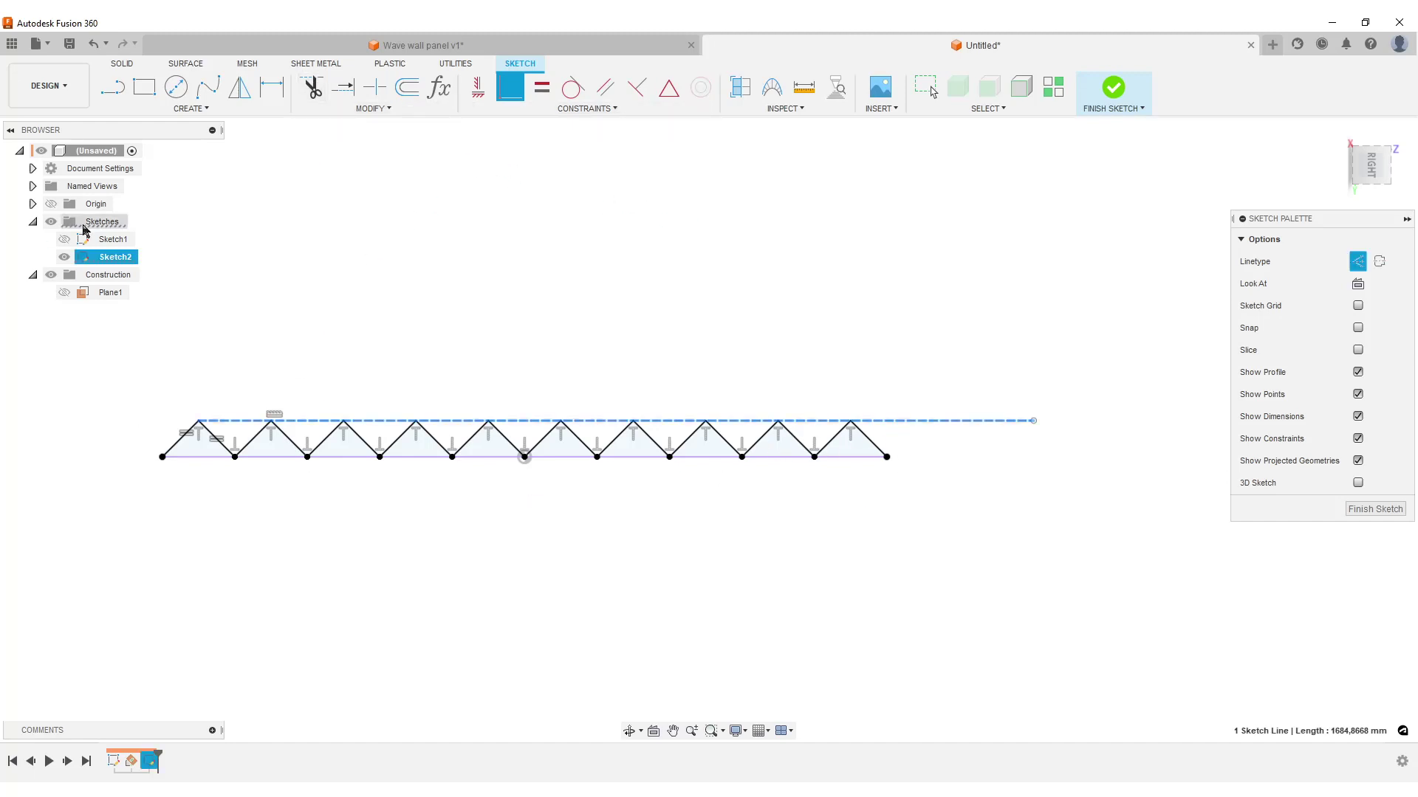
left_click(948, 456)
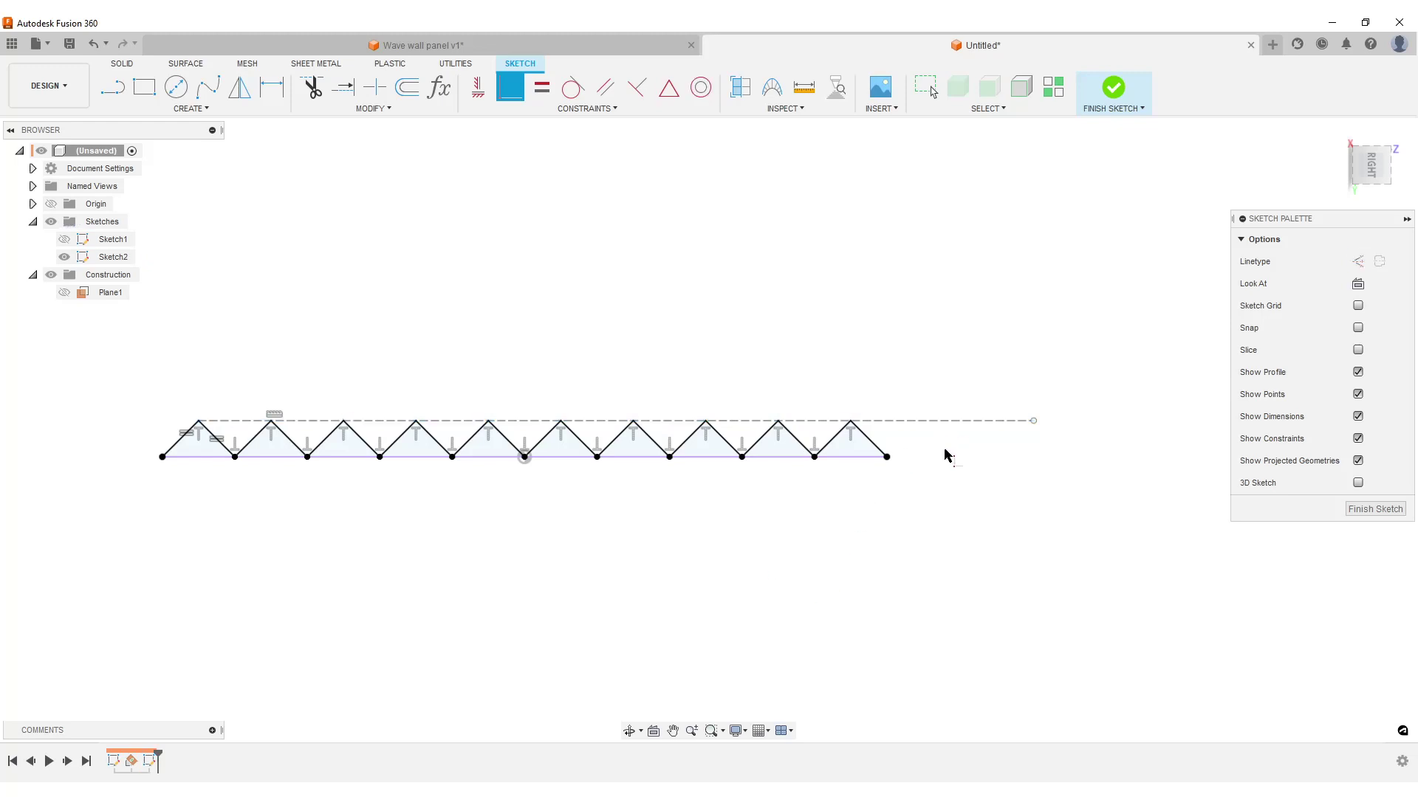
left_click(312, 87)
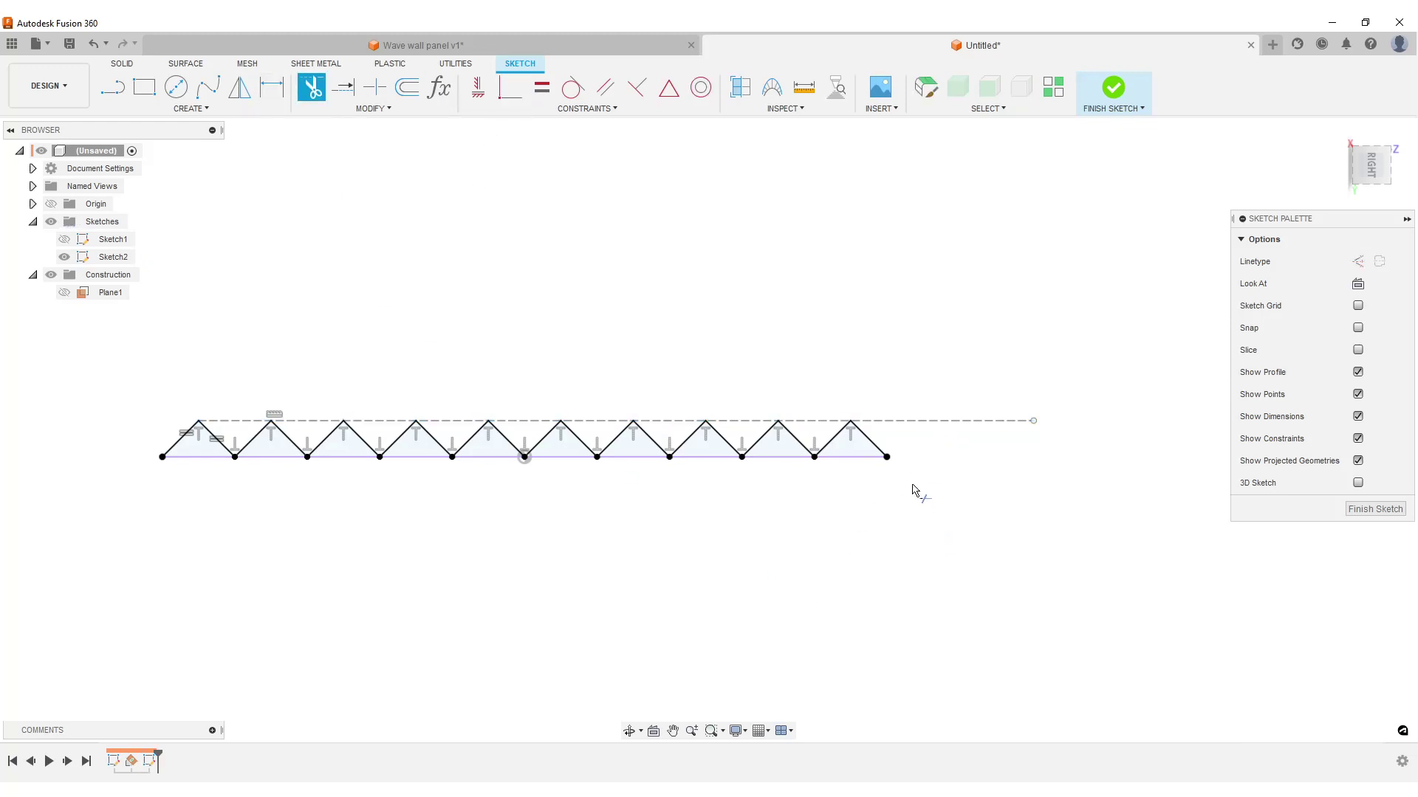
left_click(908, 431)
scroll(717, 620, "down", 3)
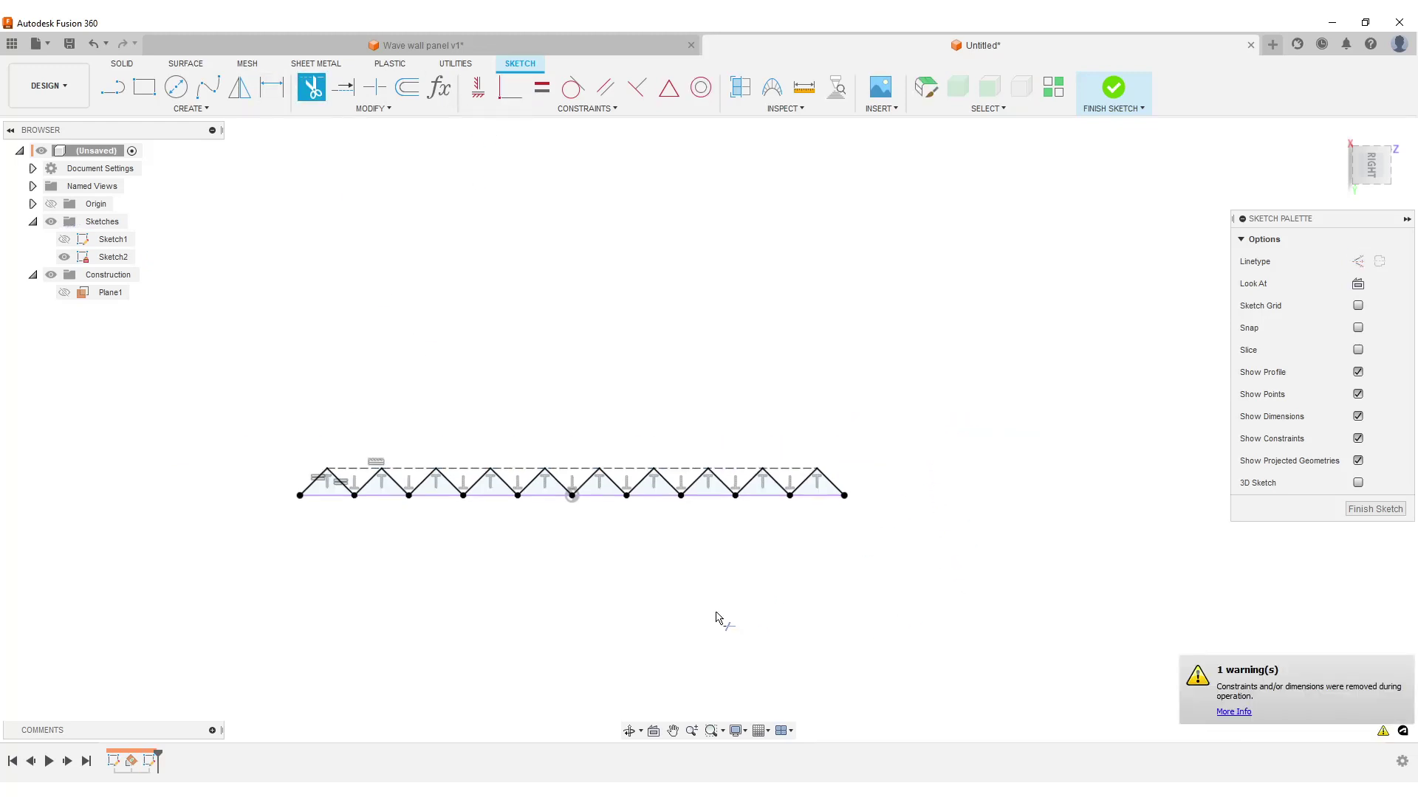
scroll(886, 580, "up", 2)
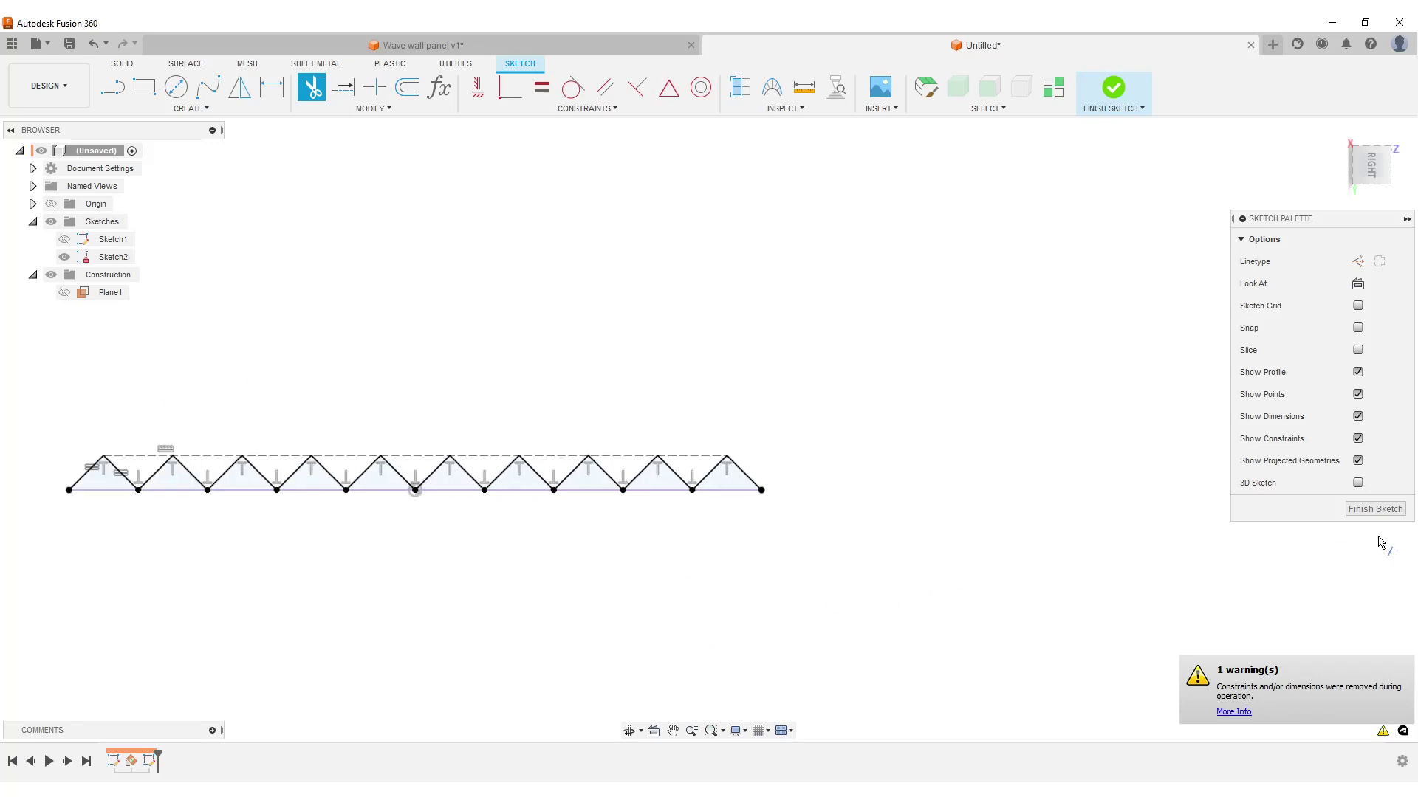
Finish the zigzag sketch and show Sketch1 with the rectangle and guide splines in a 3D view.
left_click(1379, 510)
scroll(969, 431, "down", 3)
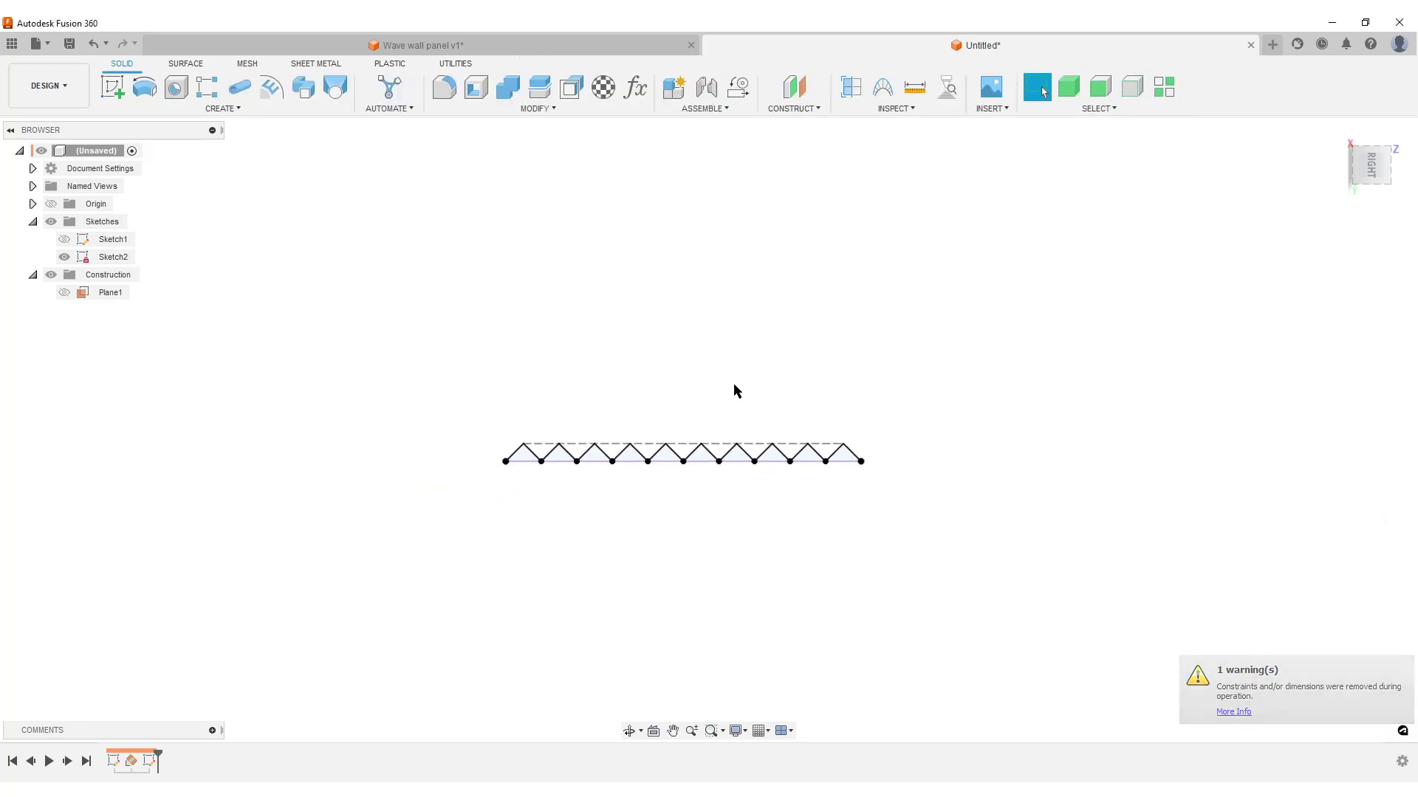
left_click(64, 240)
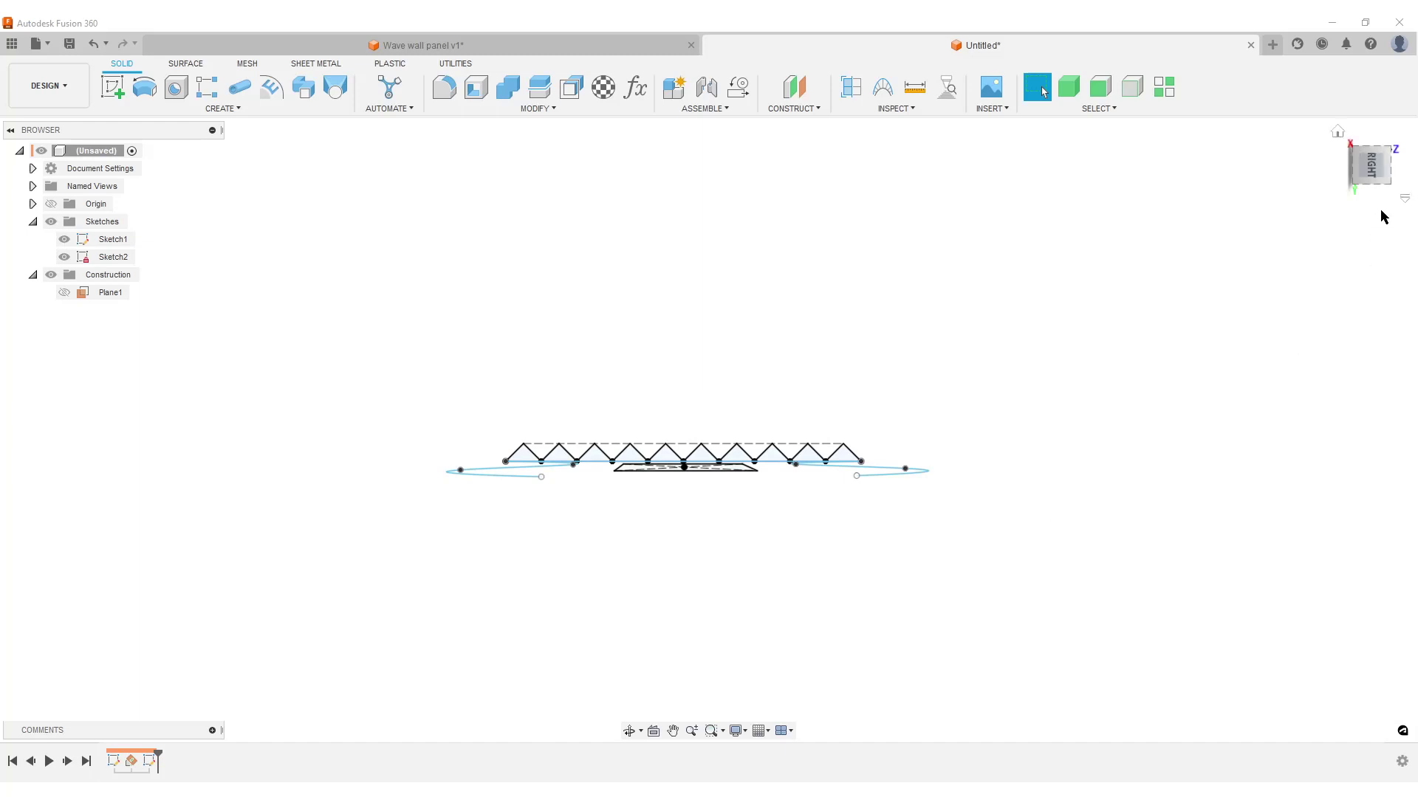
left_click(1338, 132)
scroll(605, 539, "down", 3)
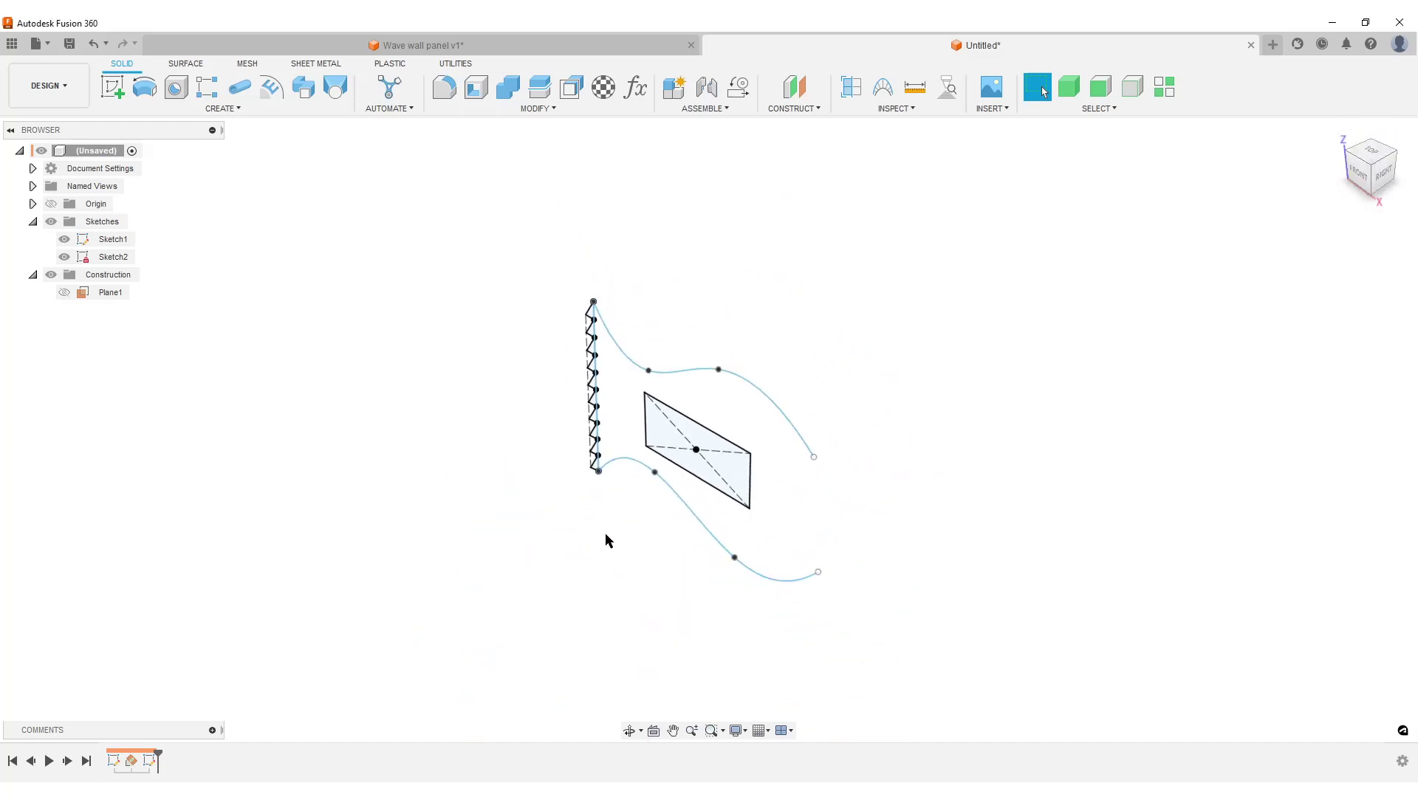
middle_click_drag(605, 538, 734, 497, "shift")
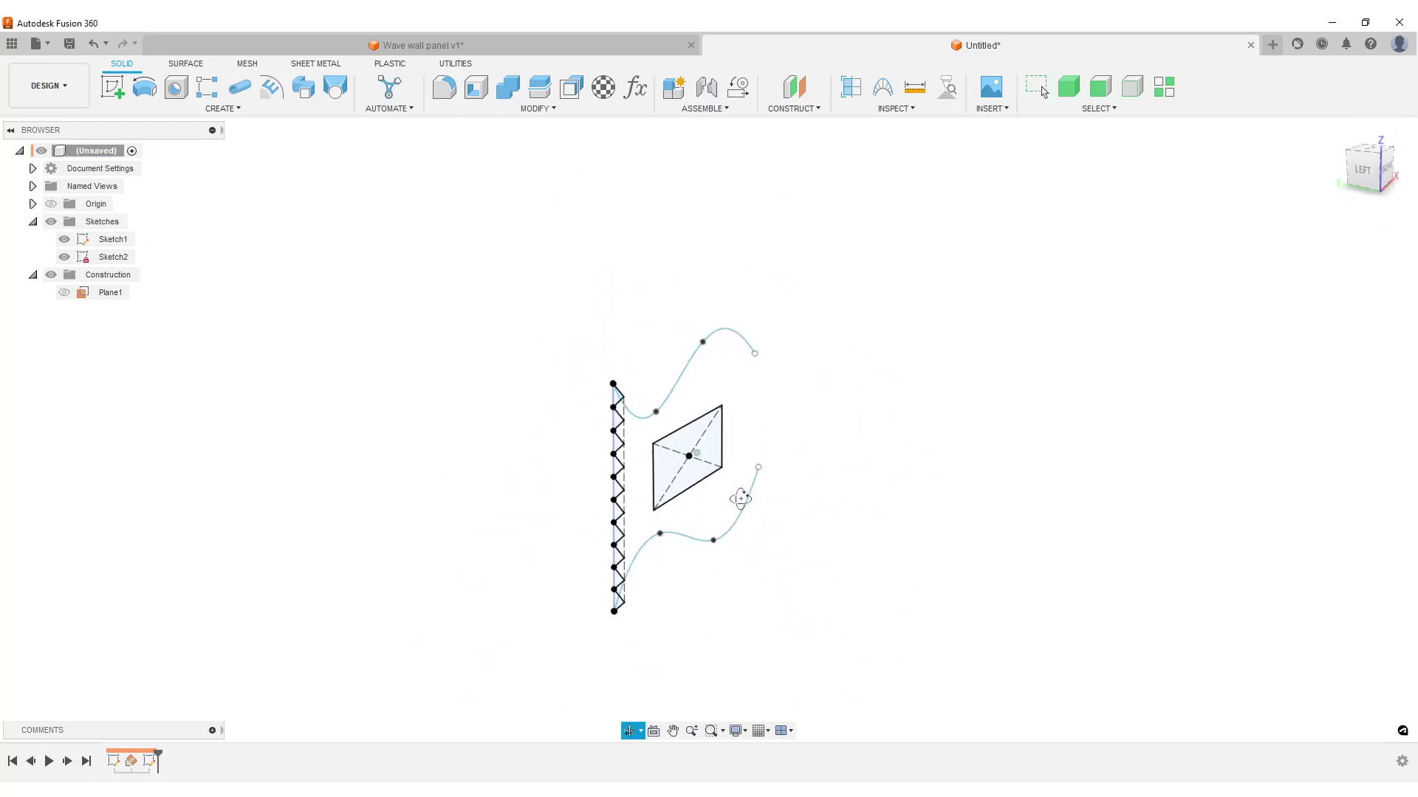
scroll(873, 508, "up", 2)
scroll(867, 496, "down", 1)
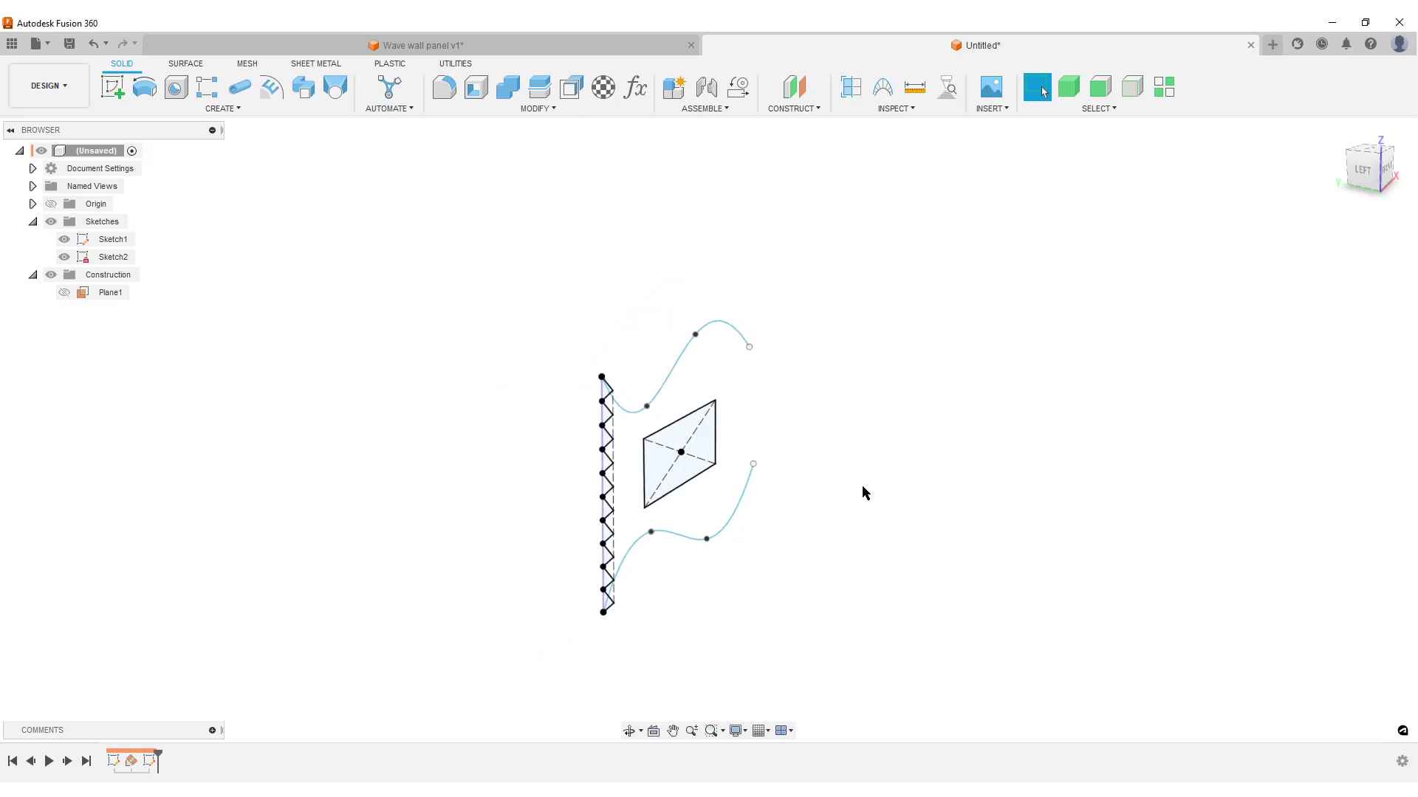
scroll(849, 471, "up", 1)
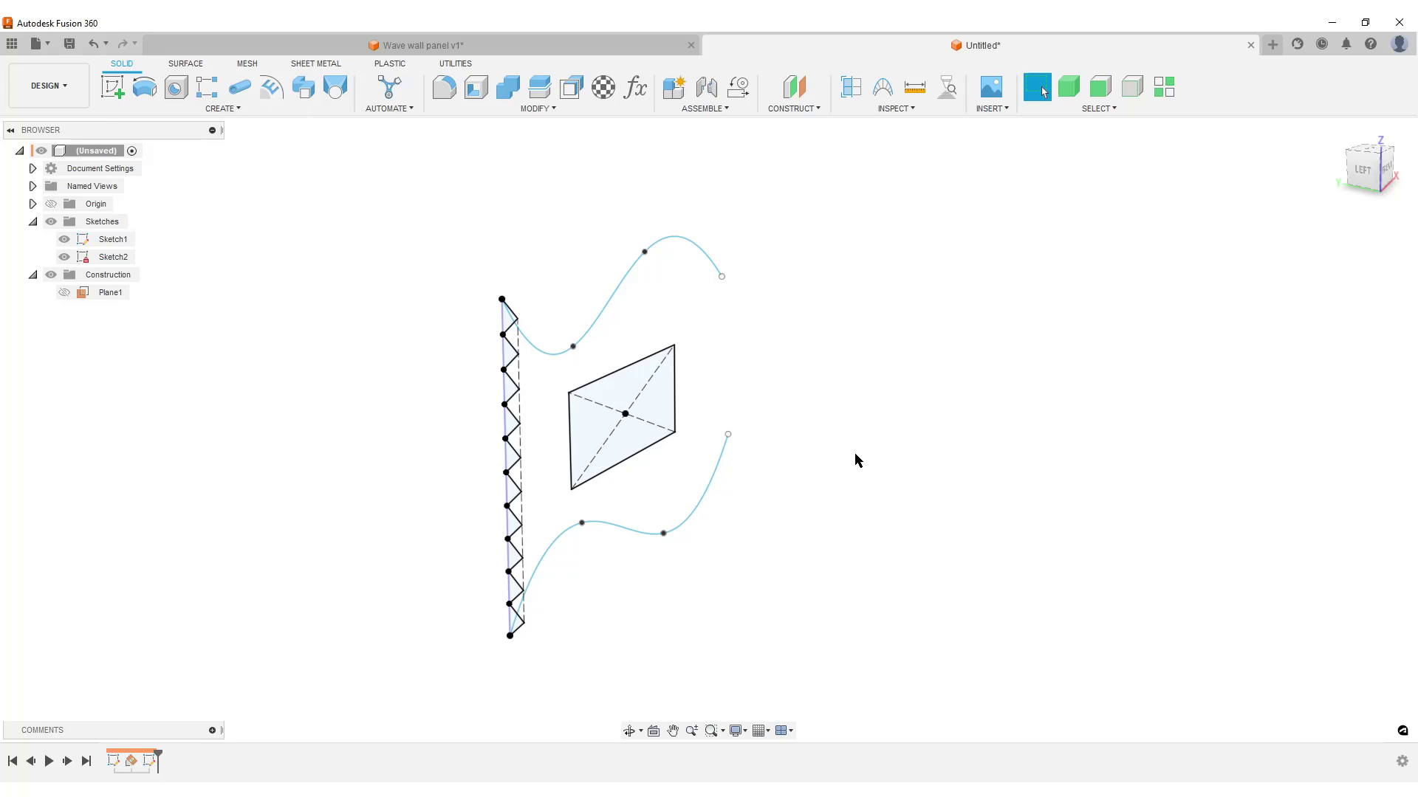
Start a Sweep of type Path + Guide Rail with its extent set to Perpendicular to Path.
left_click(212, 110)
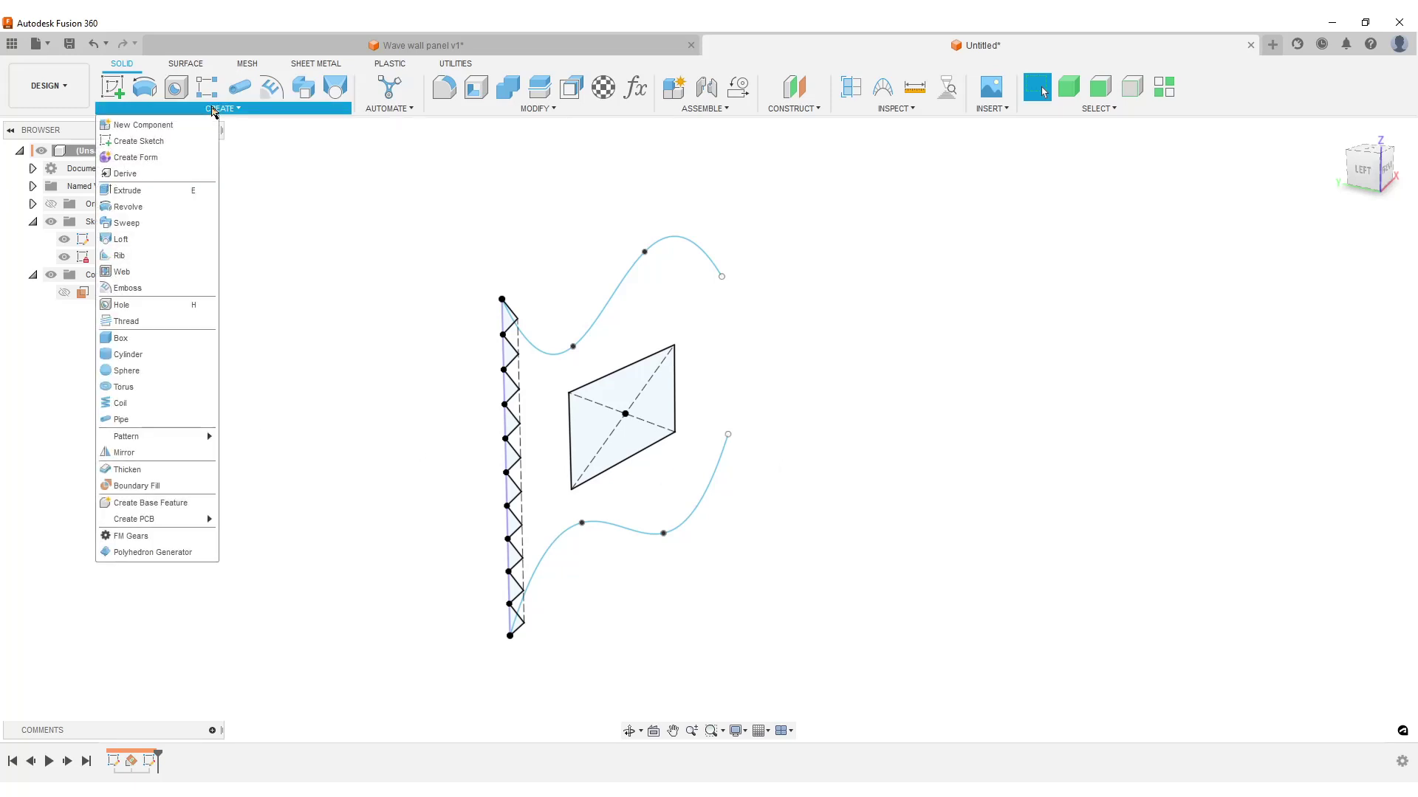
left_click(135, 223)
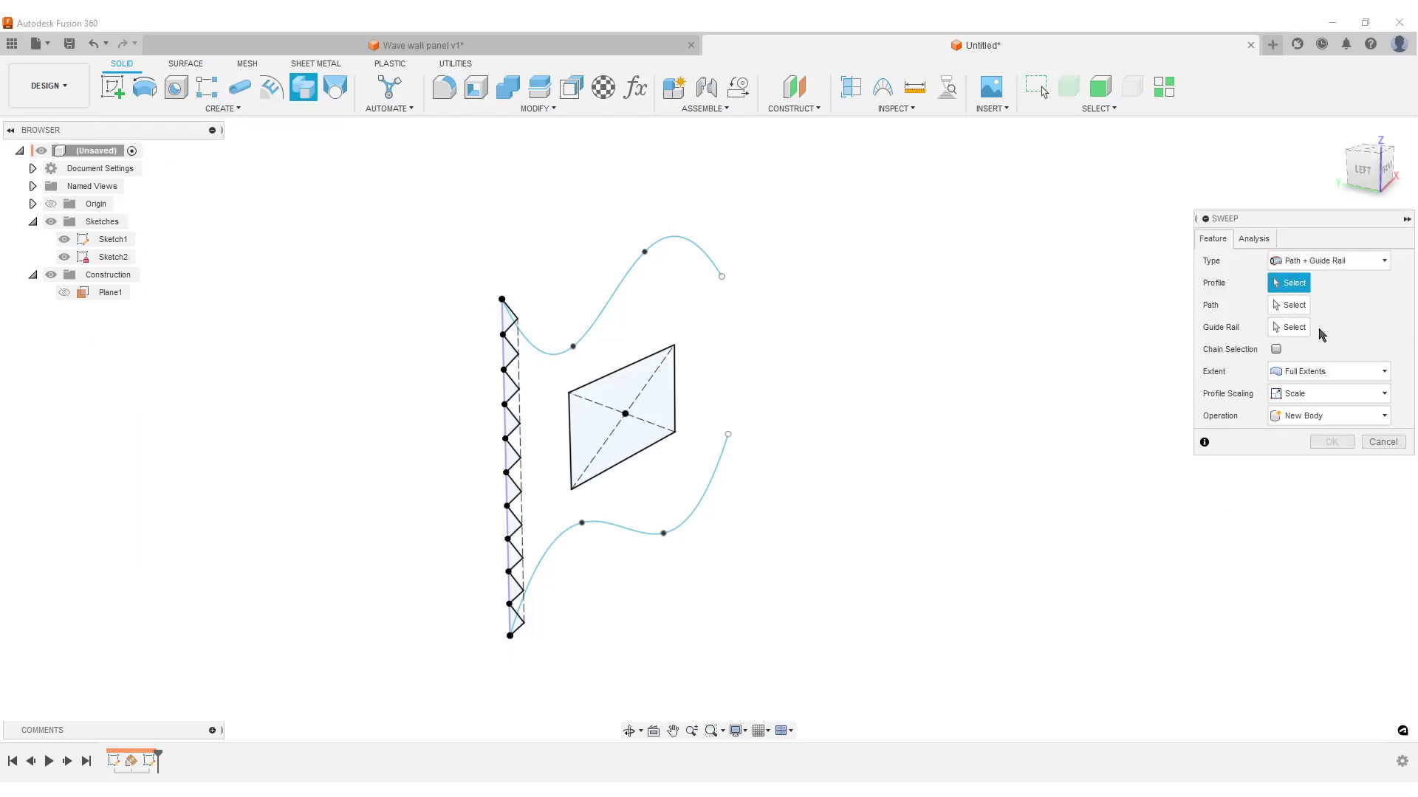
left_click(1318, 372)
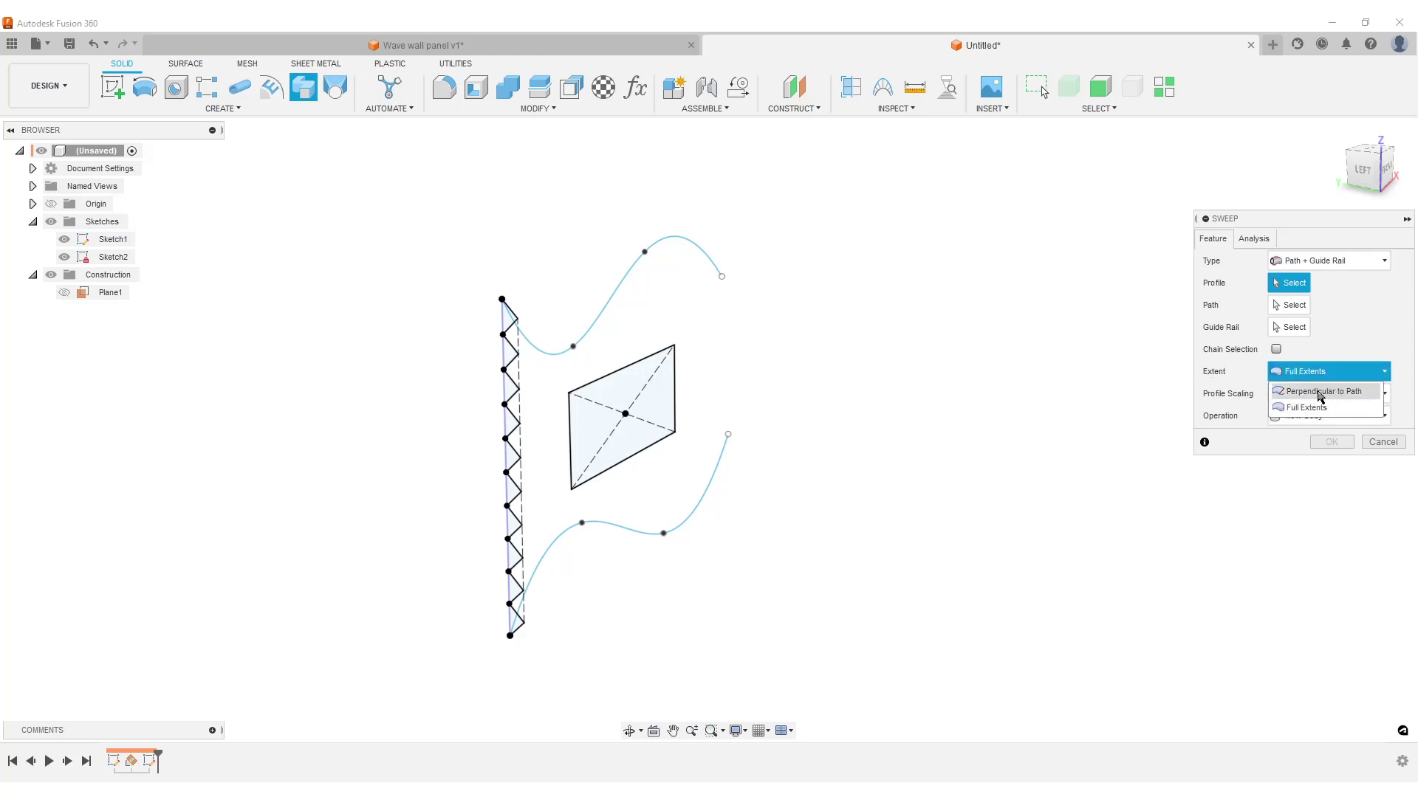
left_click(1340, 394)
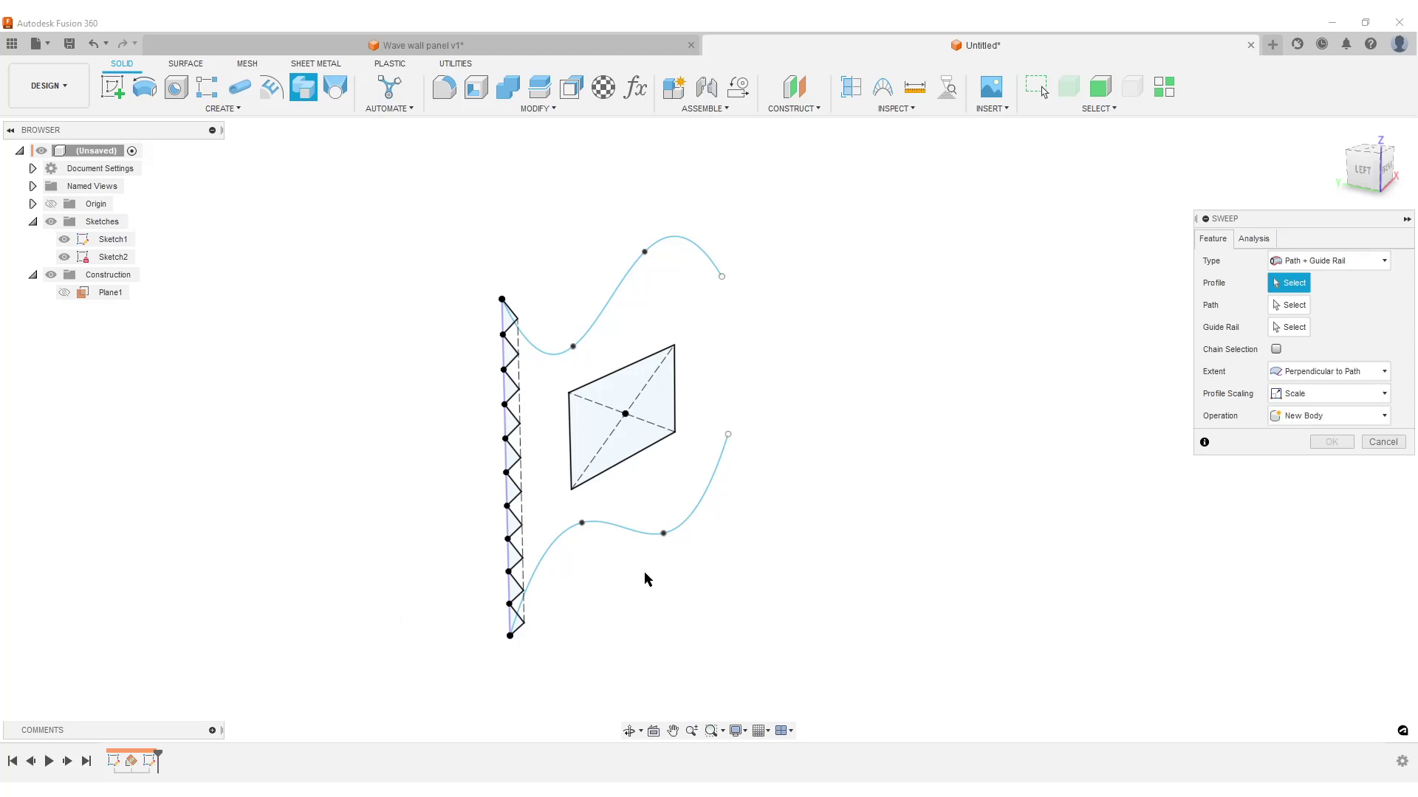
Select all ten triangles of the zigzag as the sweep profiles.
left_click(508, 330)
left_click(509, 358)
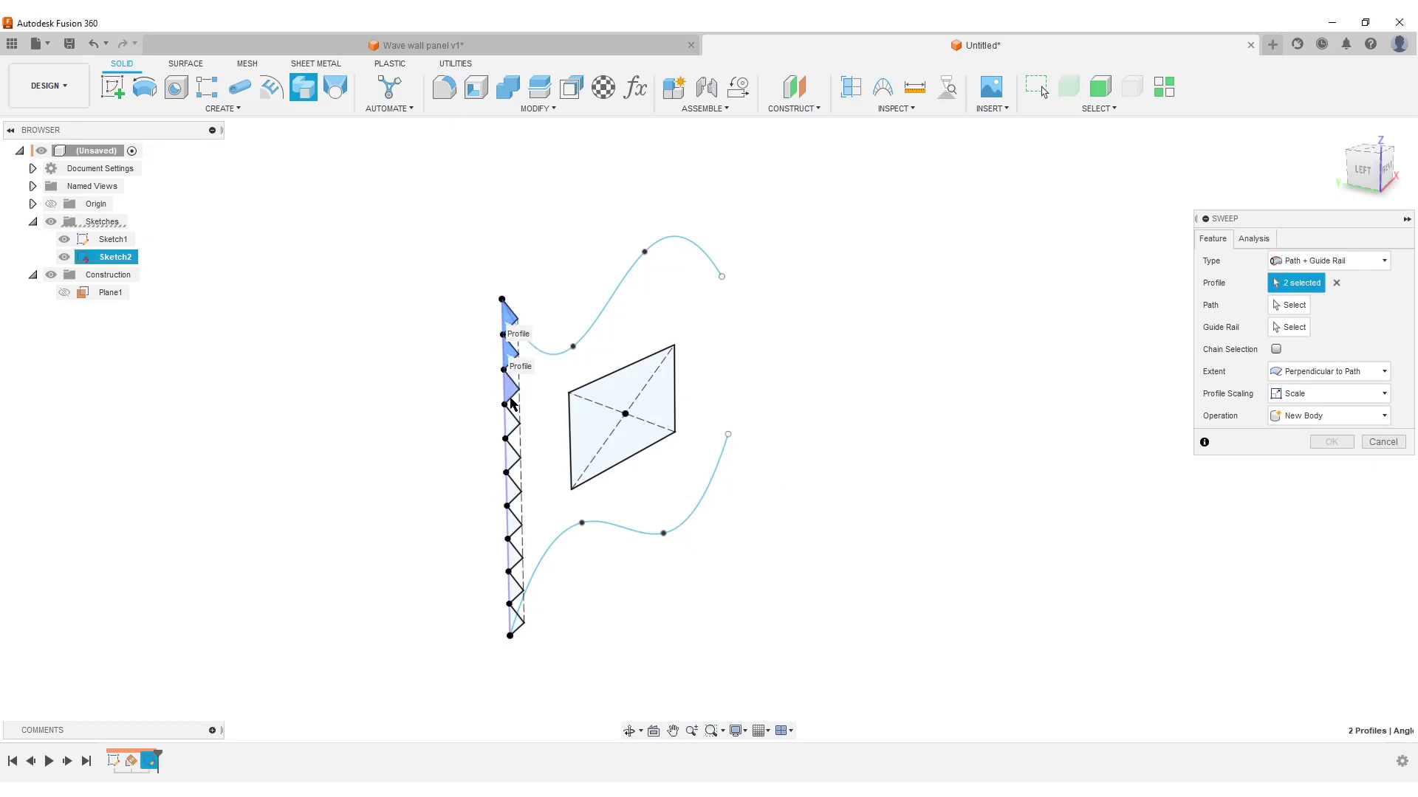
left_click(511, 398)
left_click(513, 428)
left_click(514, 462)
left_click(515, 494)
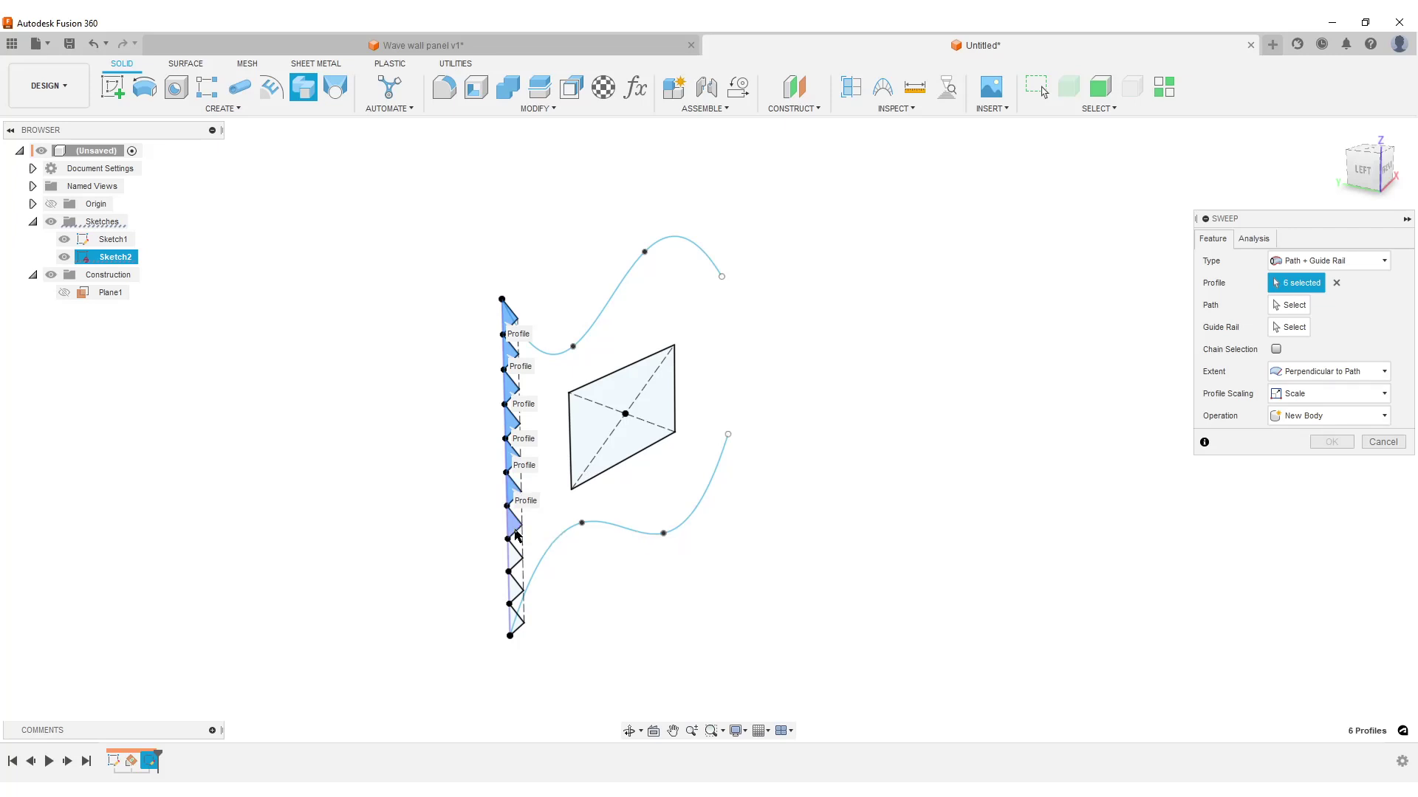
left_click(516, 531)
left_click(516, 562)
left_click(519, 594)
left_click(519, 625)
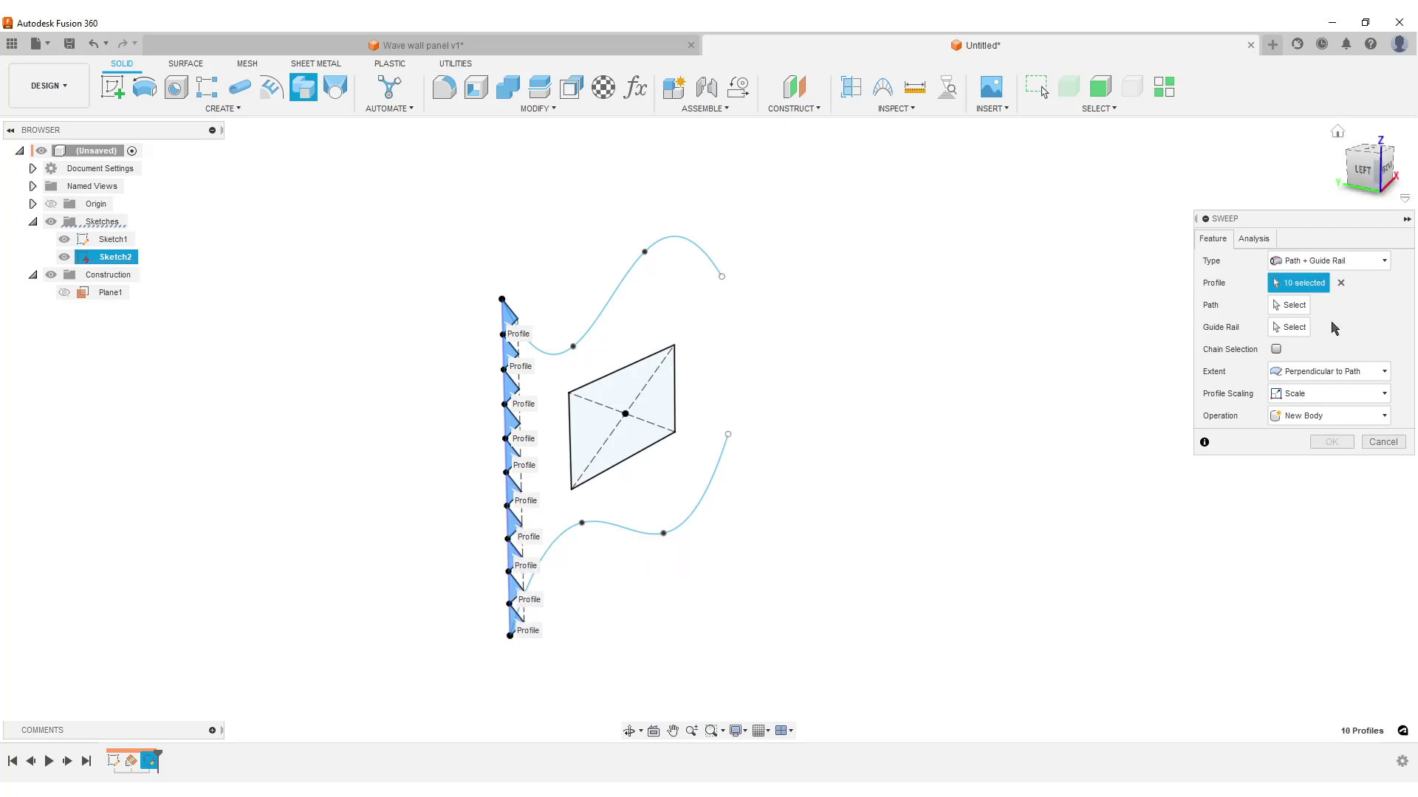
Assign the upper spline as the sweep path and the lower spline as the guide rail.
left_click(1290, 305)
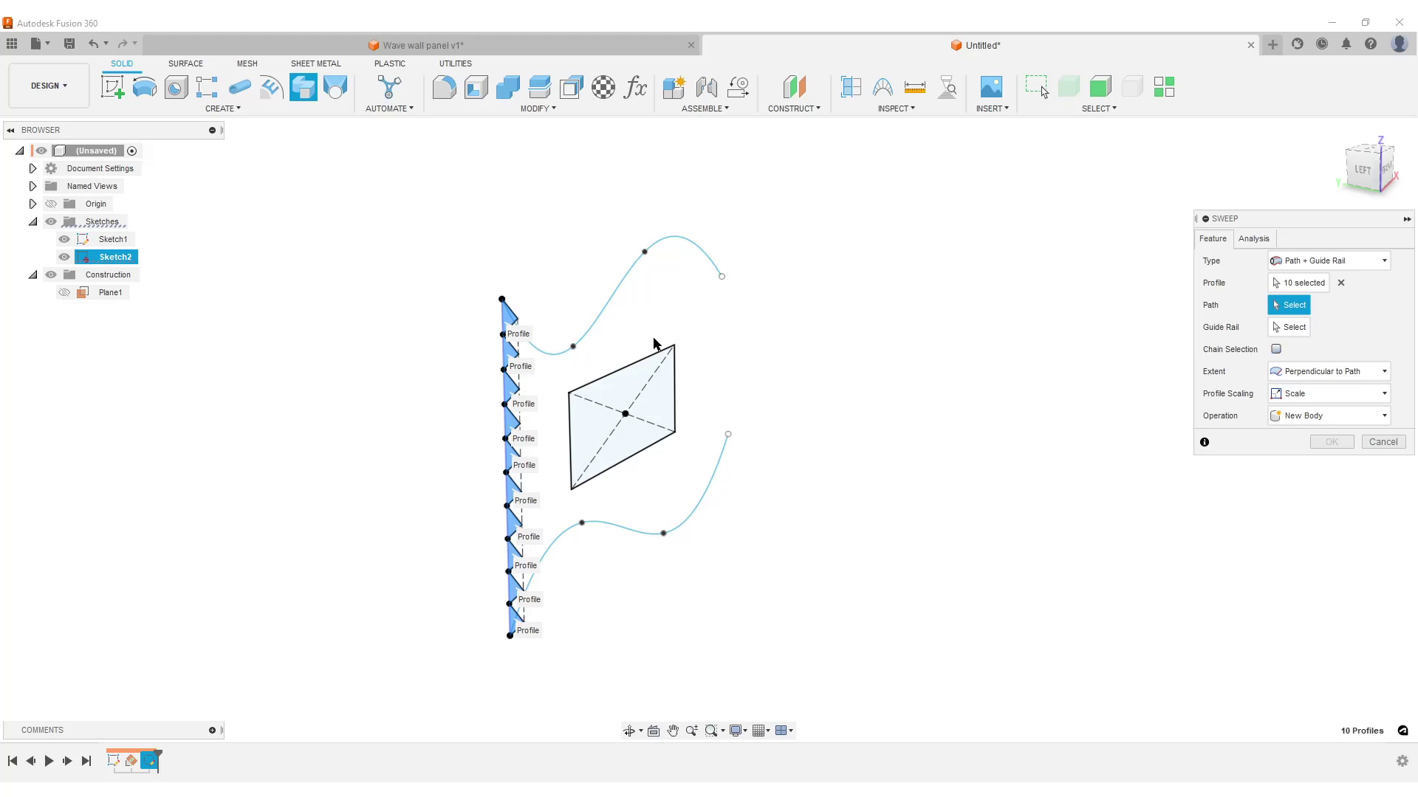
left_click(616, 303)
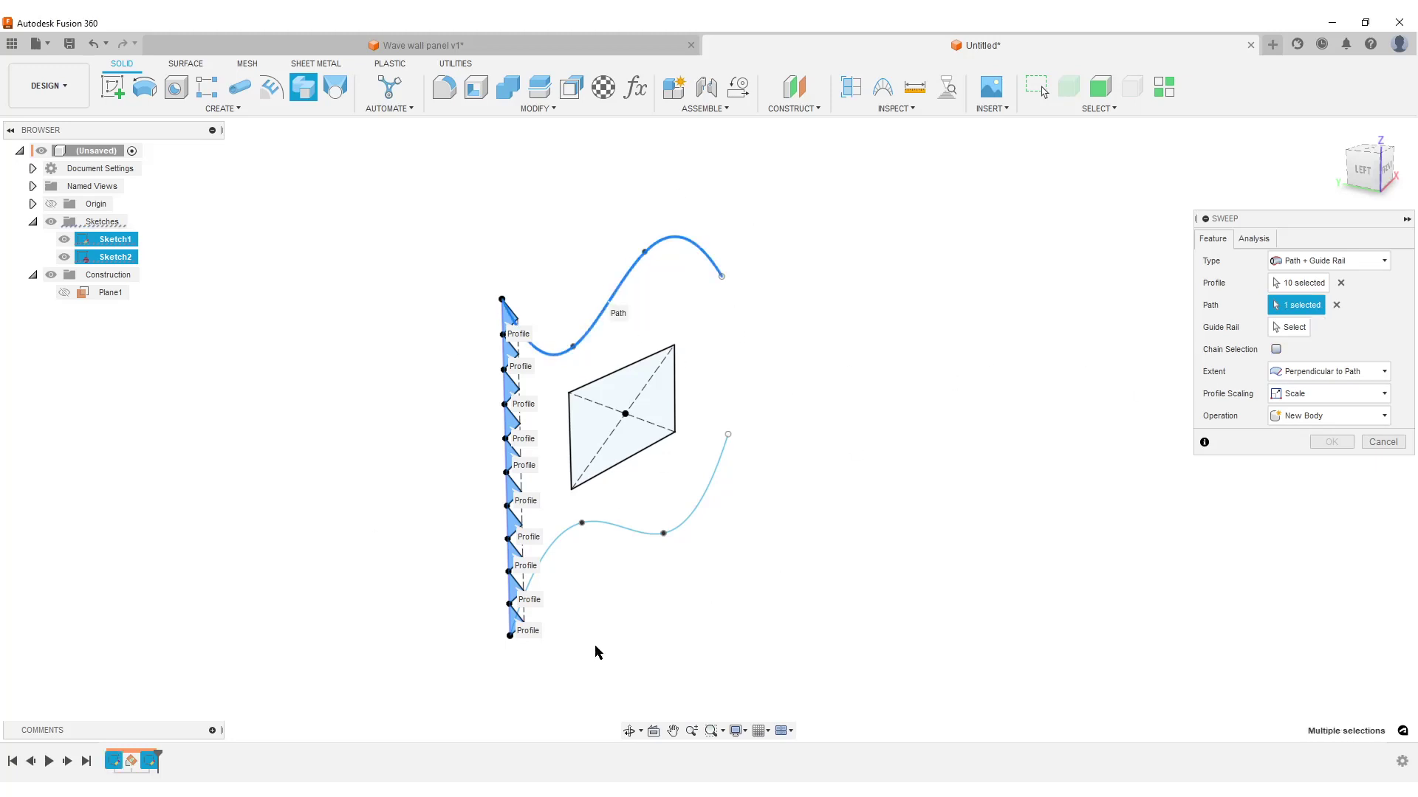
left_click(1290, 327)
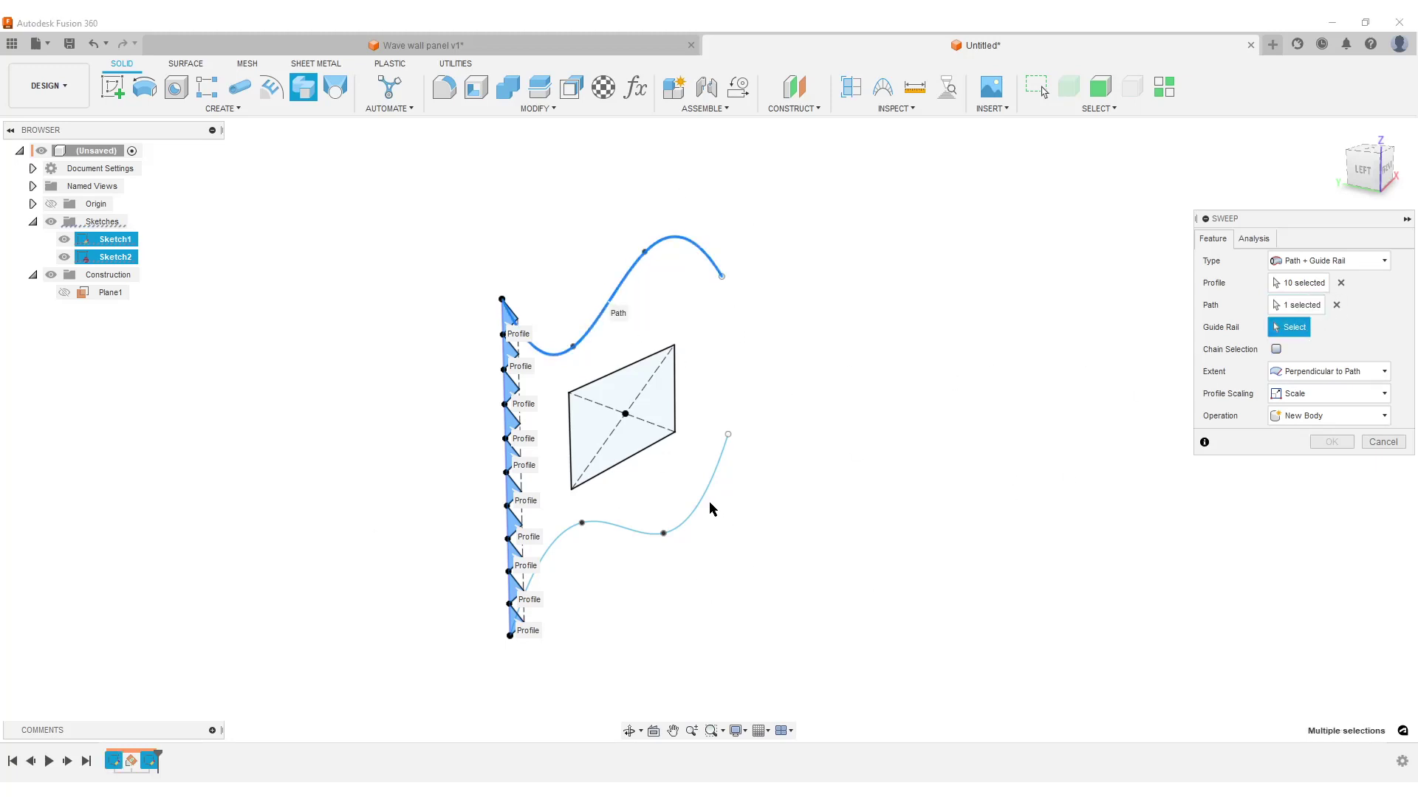
left_click(729, 622)
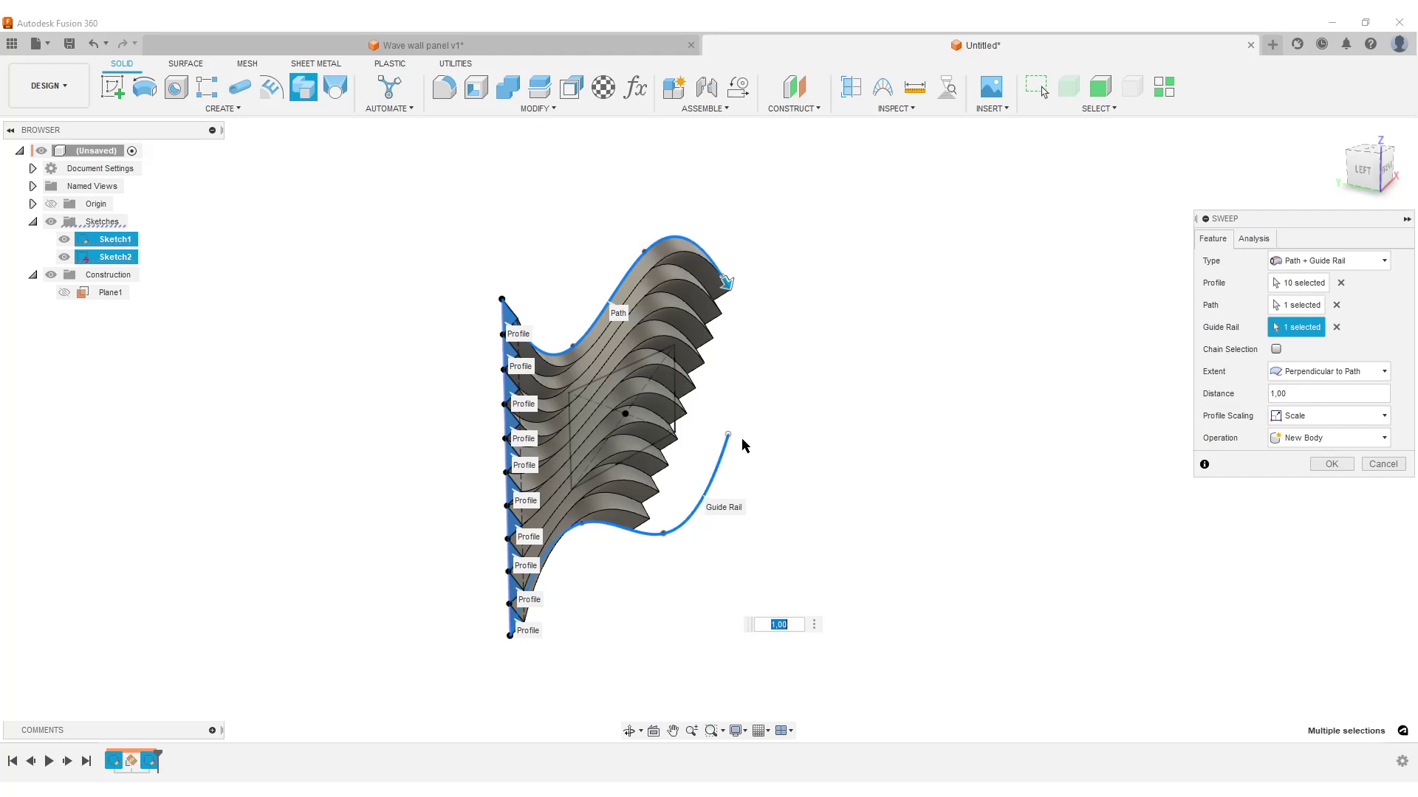
Set the sweep extent to Full Extents and create the wave panel as a new body.
left_click(1364, 371)
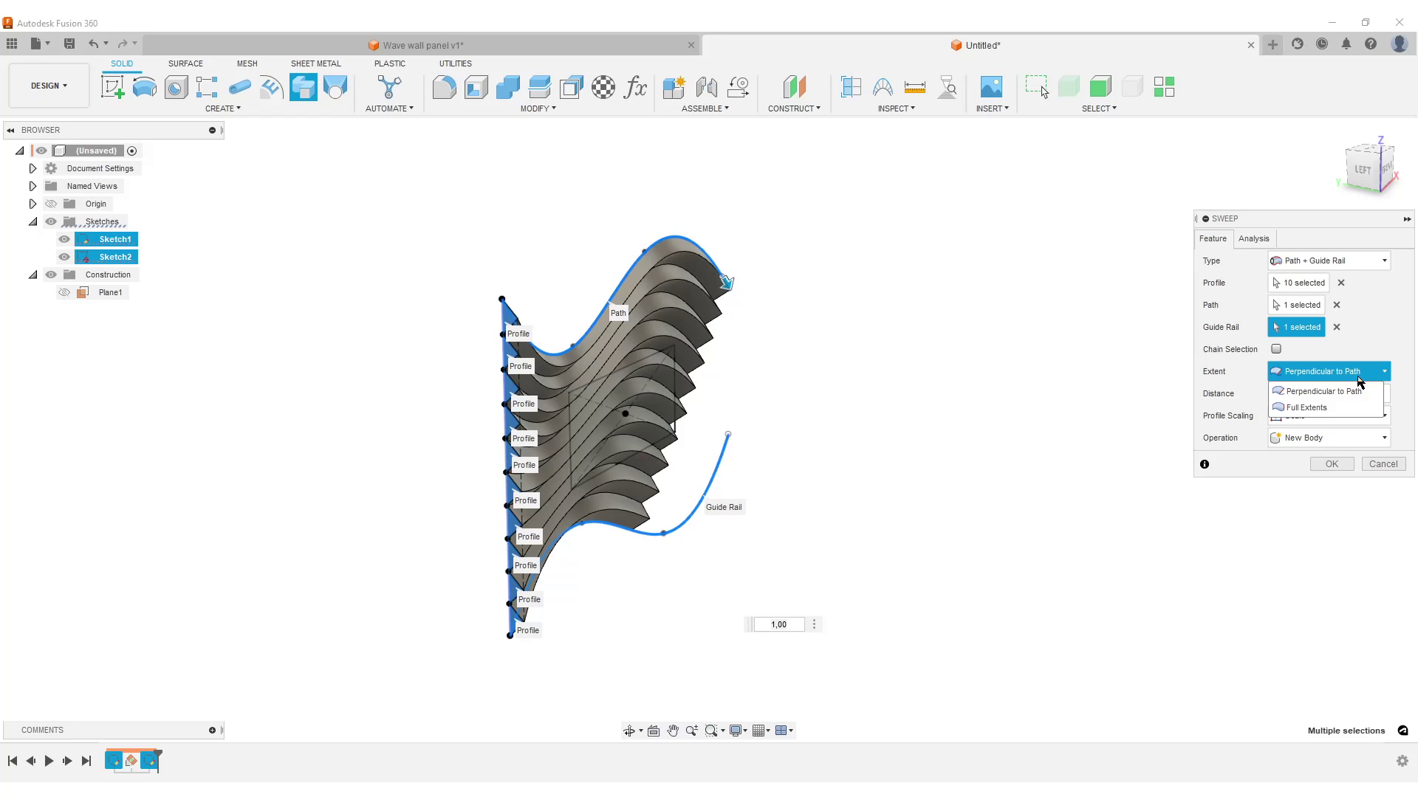
left_click(1321, 411)
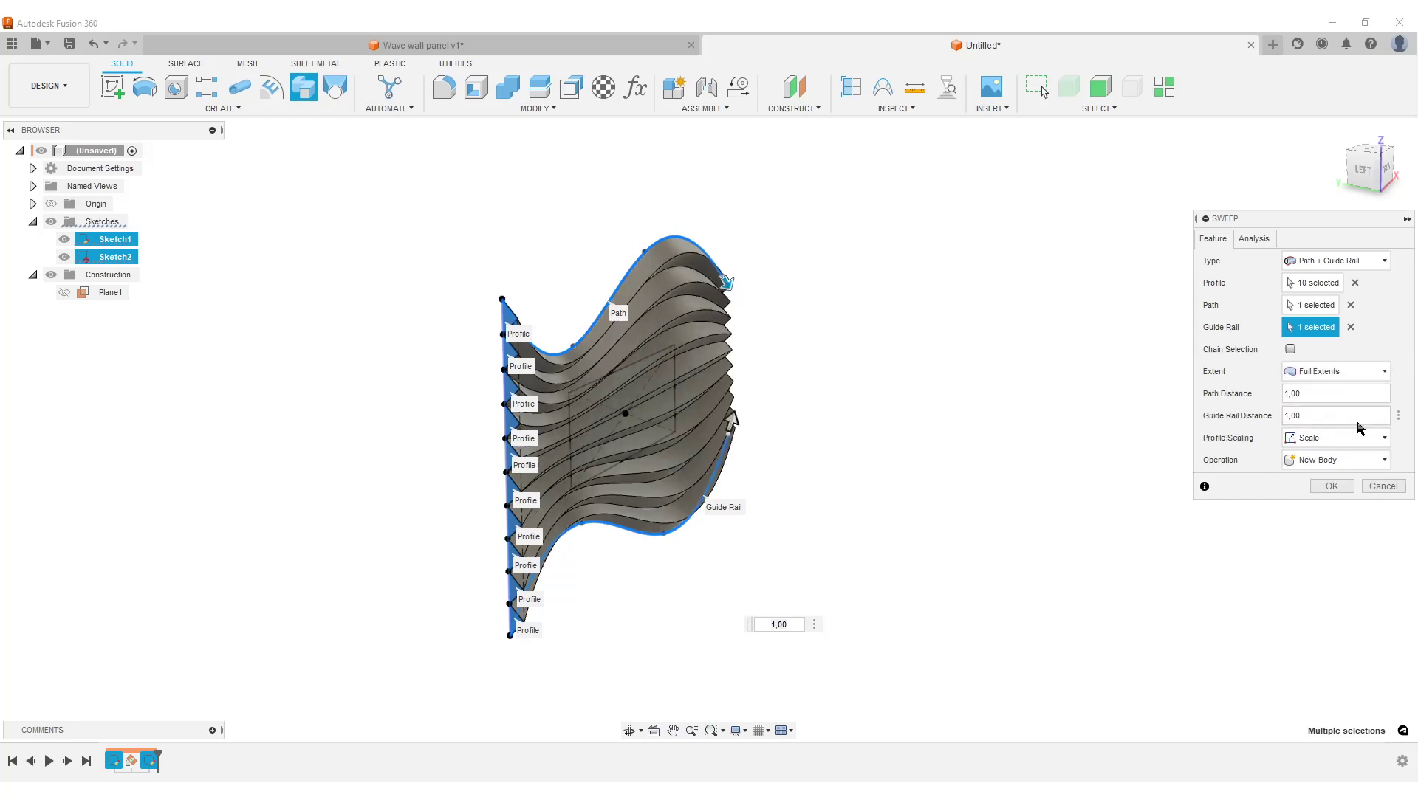
middle_click_drag(1006, 431, 960, 432, "shift")
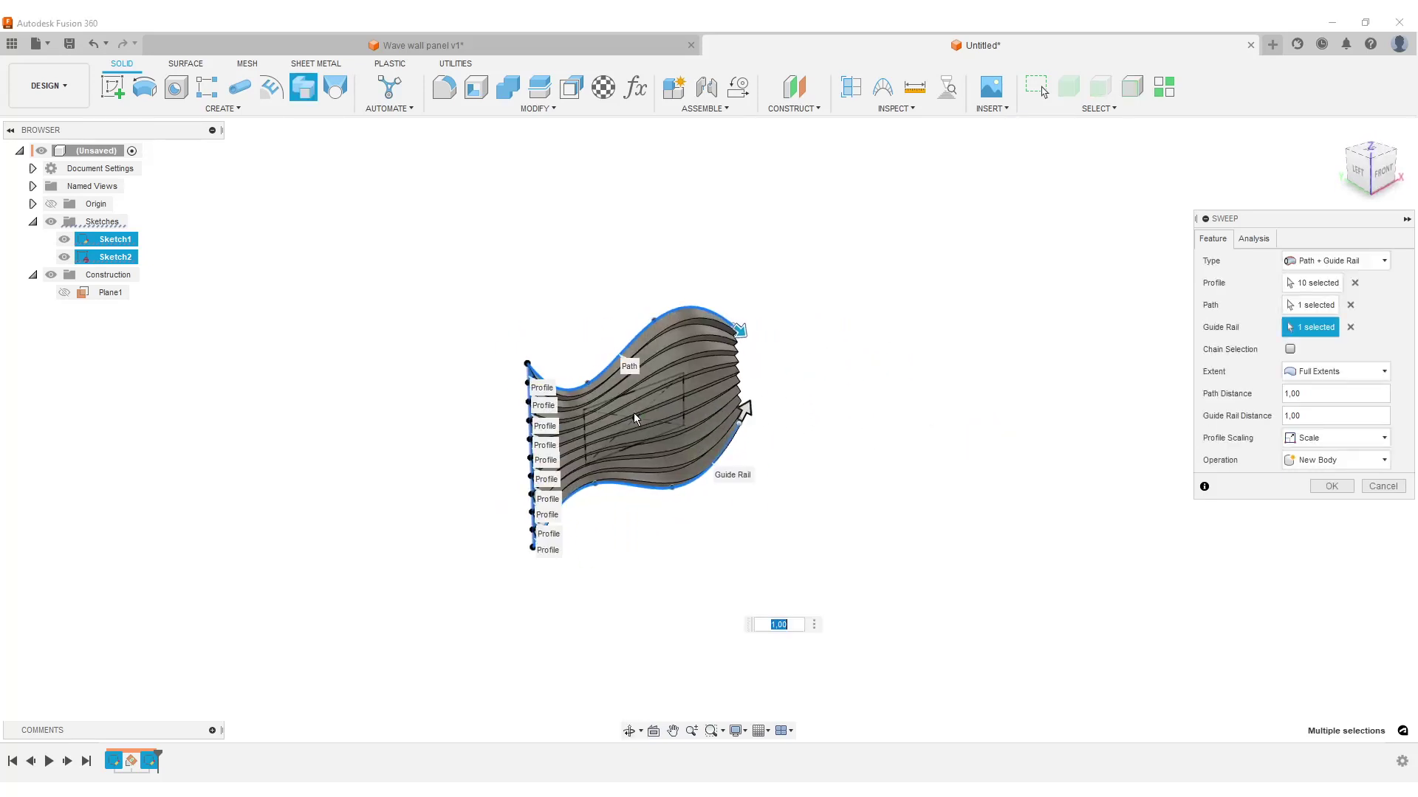
middle_click_drag(700, 424, 845, 355, "shift")
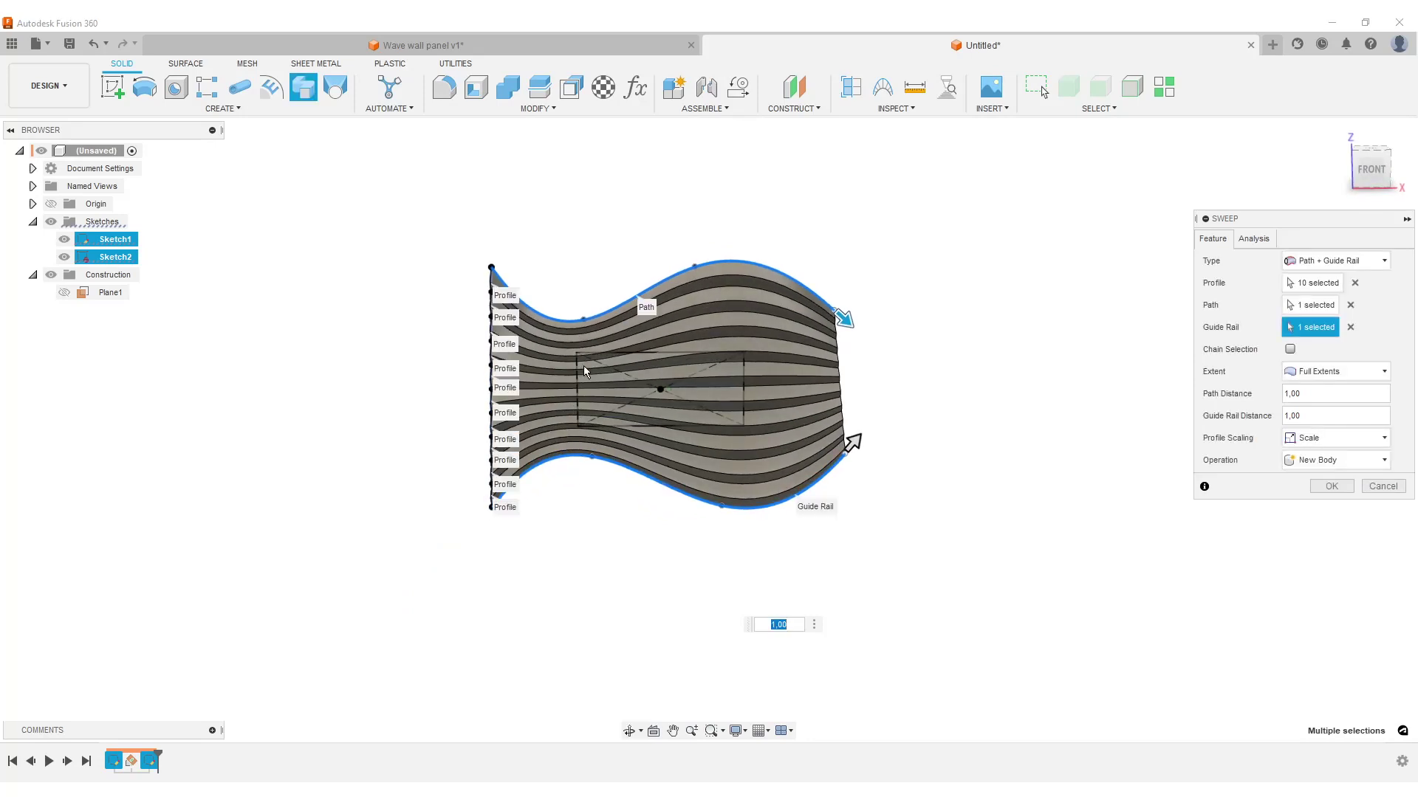
scroll(601, 512, "up", 2)
scroll(568, 511, "down", 3)
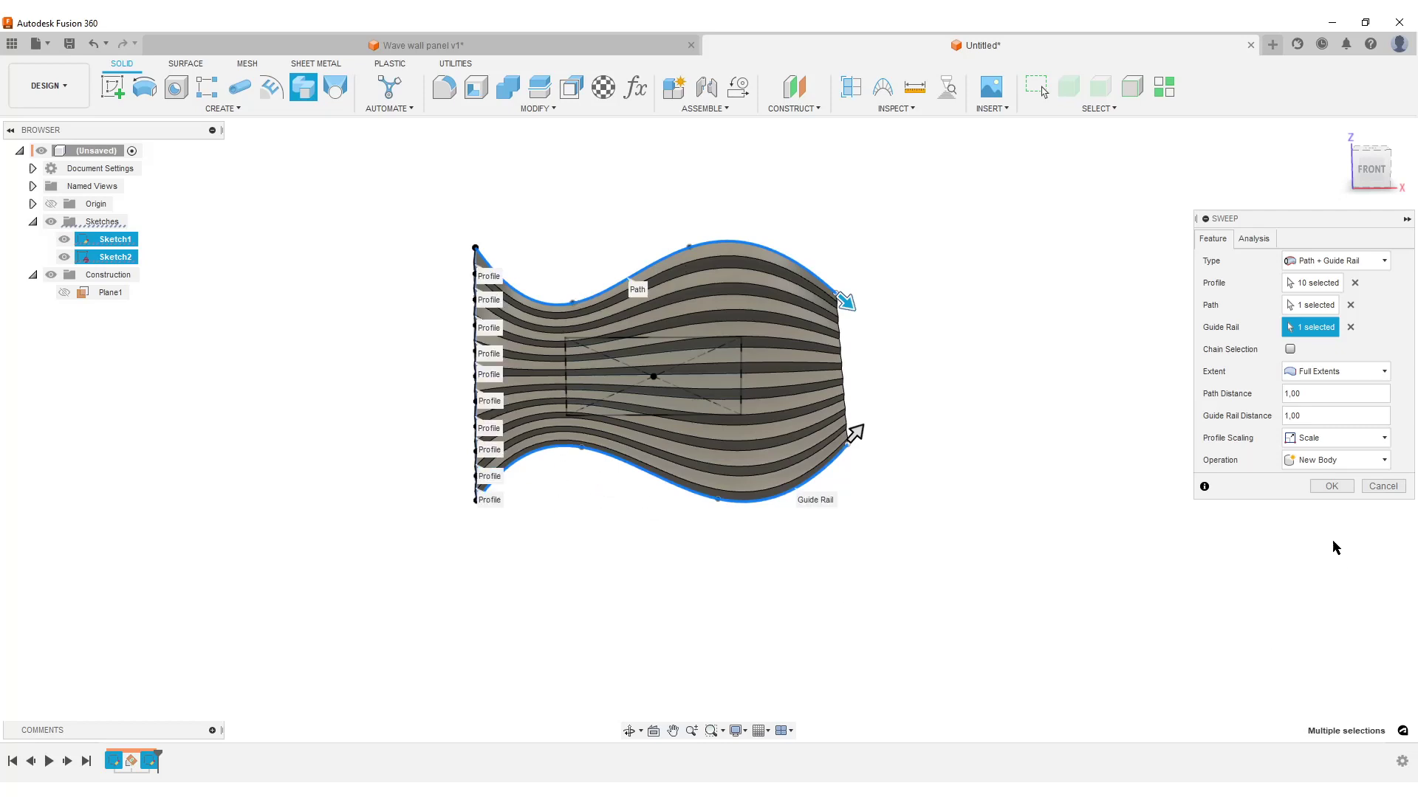
left_click(1330, 488)
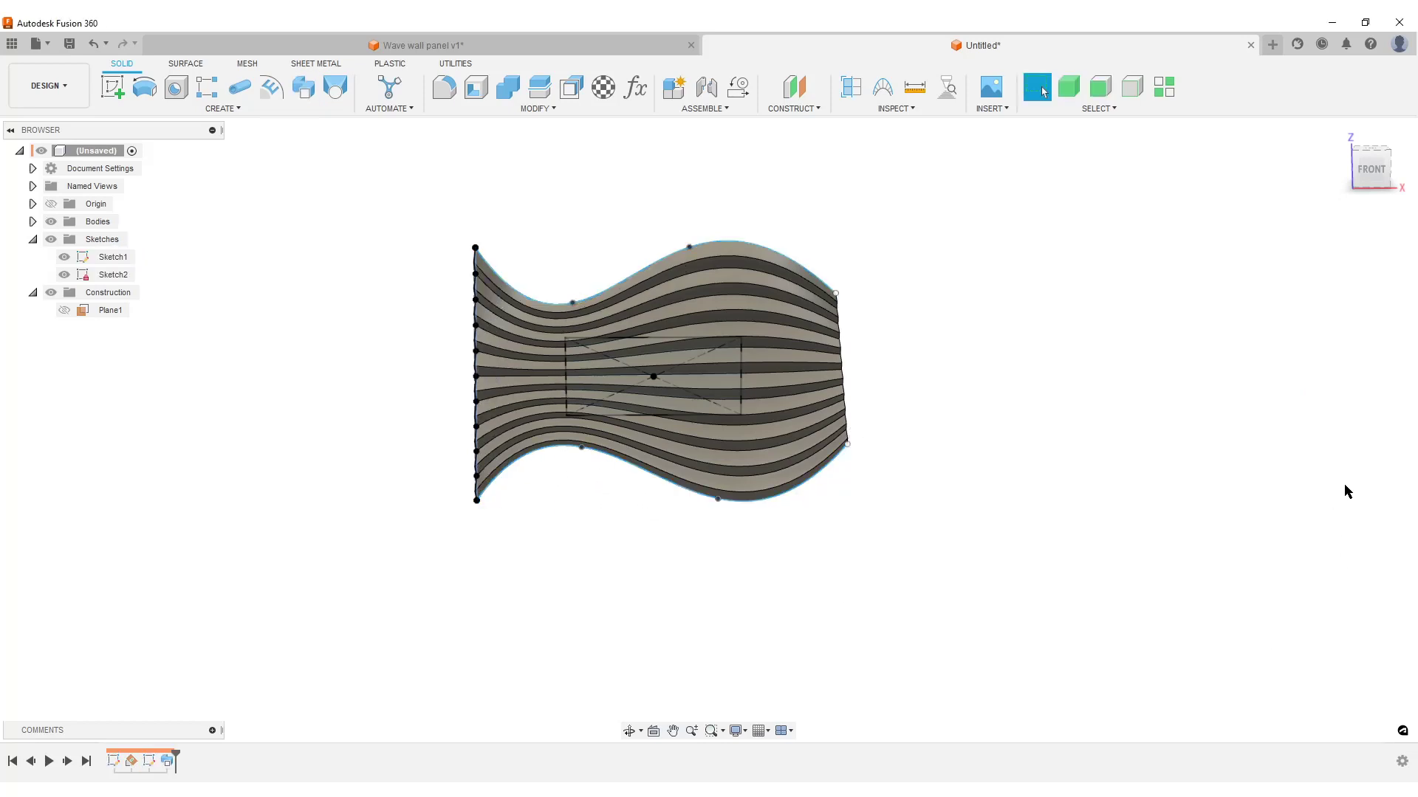
Hide Sketch1 and Sketch2 and set the selection priority to Select Edge Priority.
left_click(65, 258)
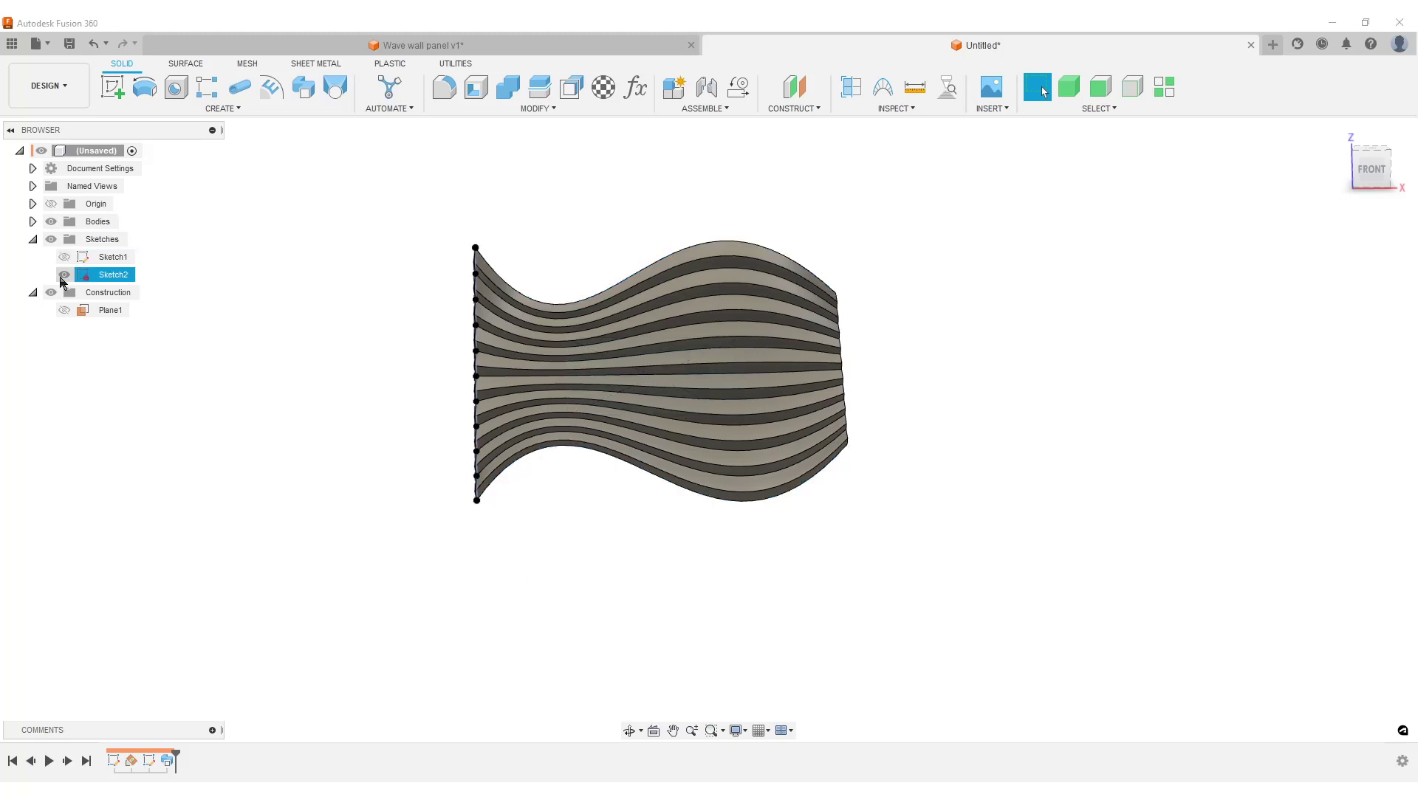
left_click(63, 276)
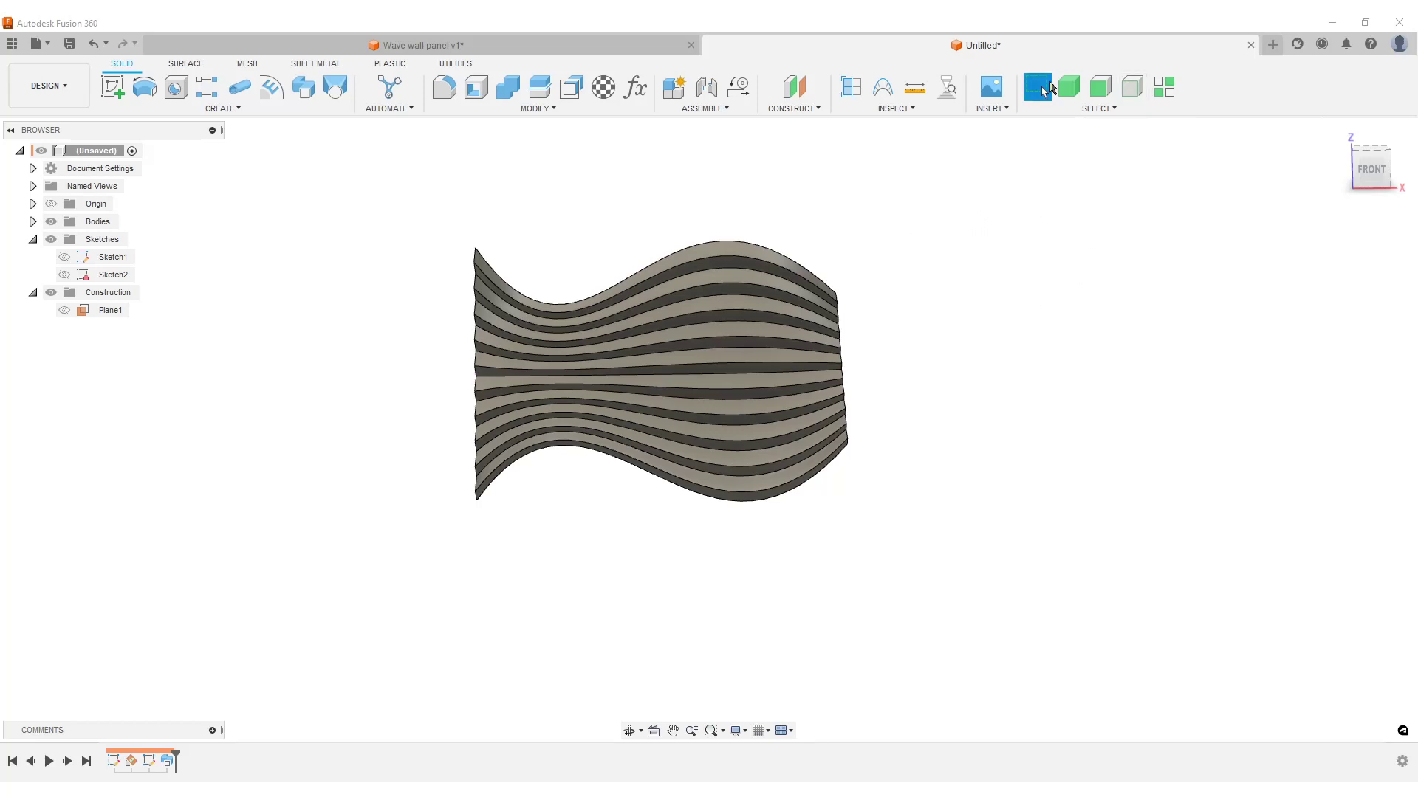
left_click(1104, 111)
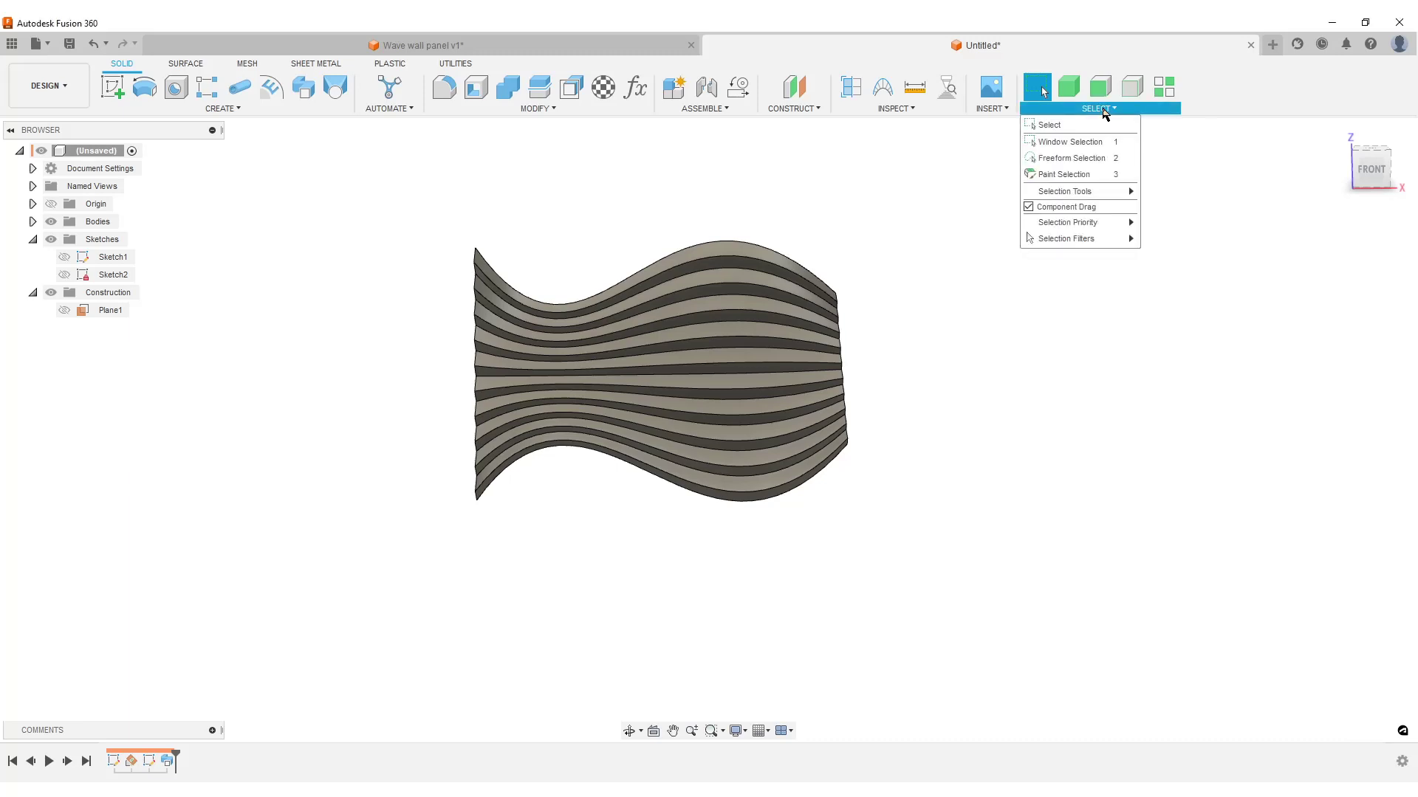
mouse_move(1117, 226)
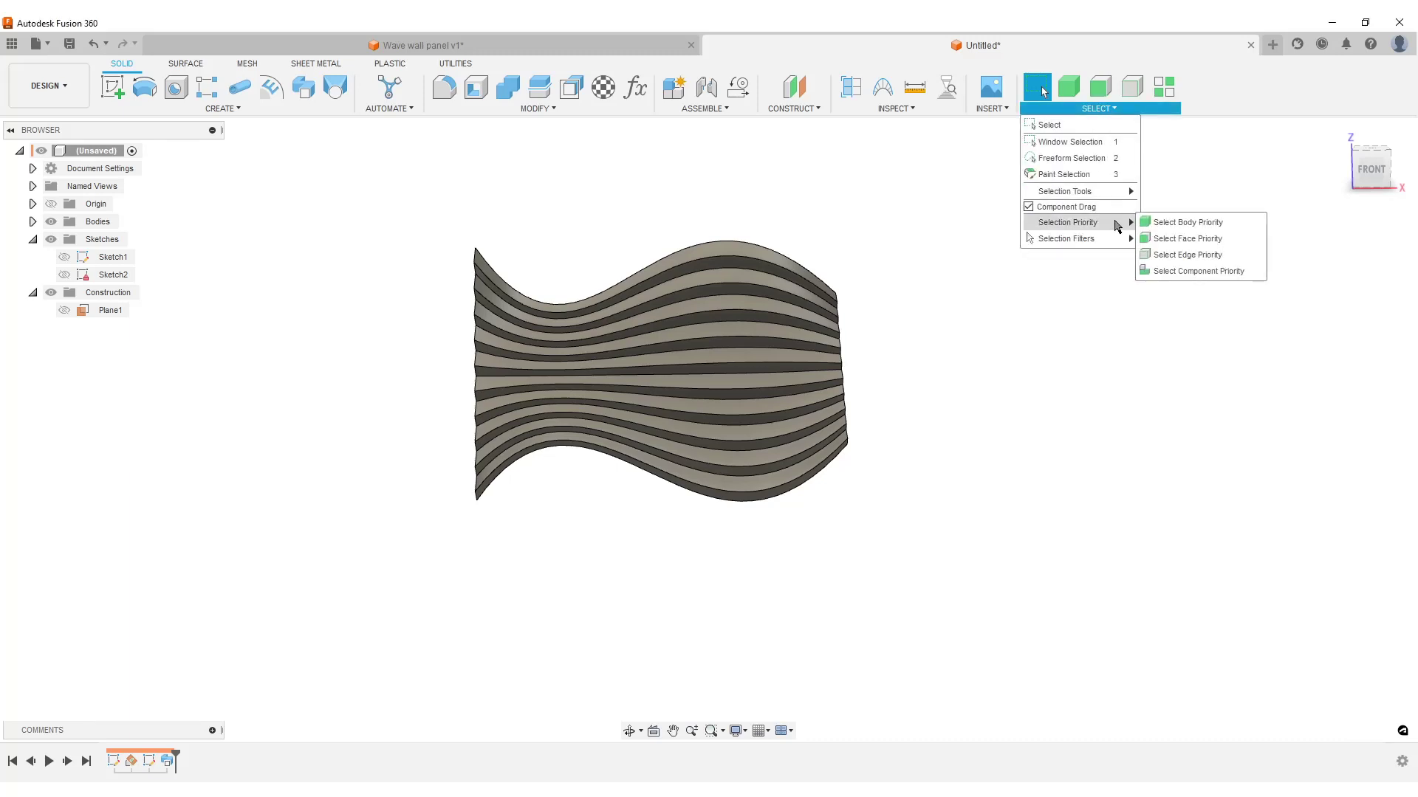
left_click(1209, 256)
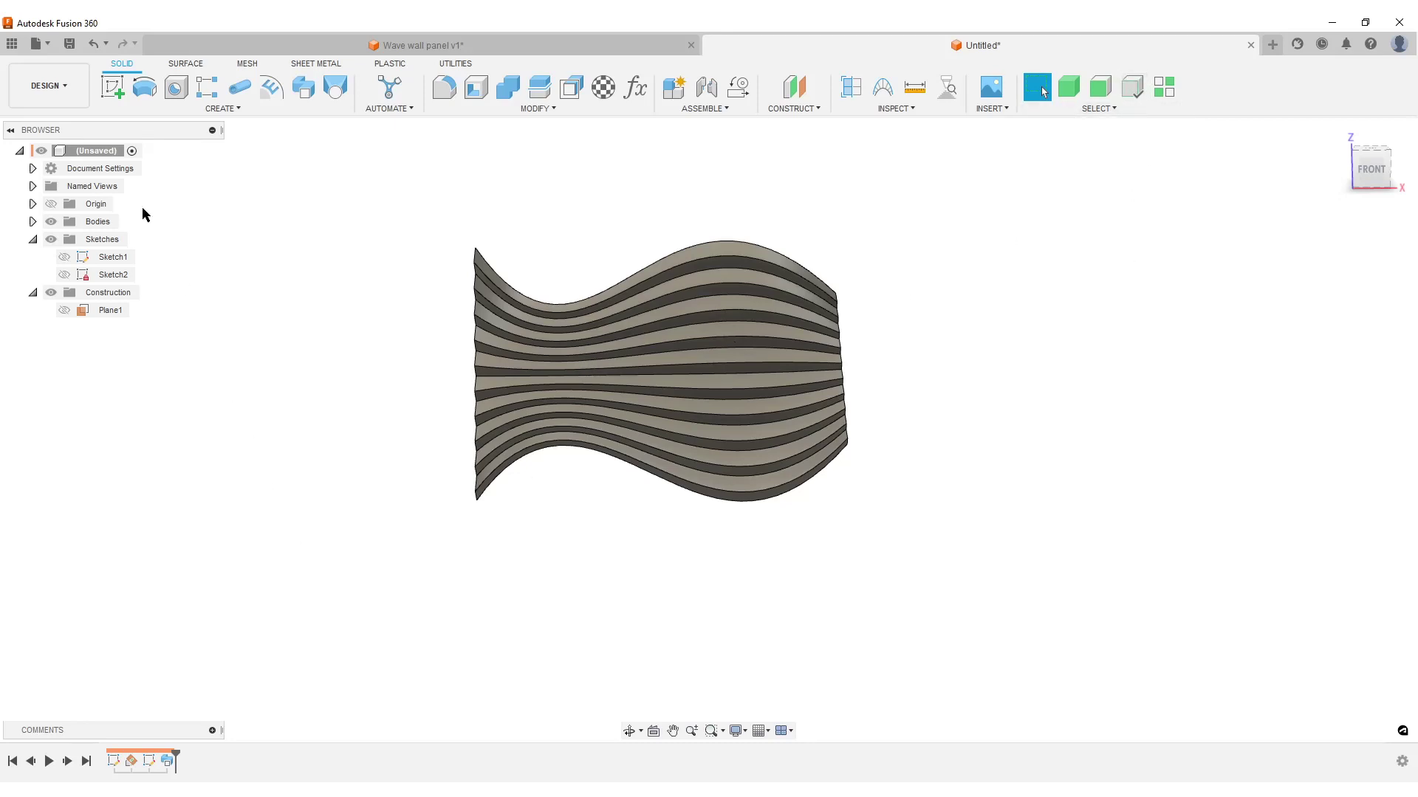
Create a new sketch on the front XZ origin plane.
left_click(112, 87)
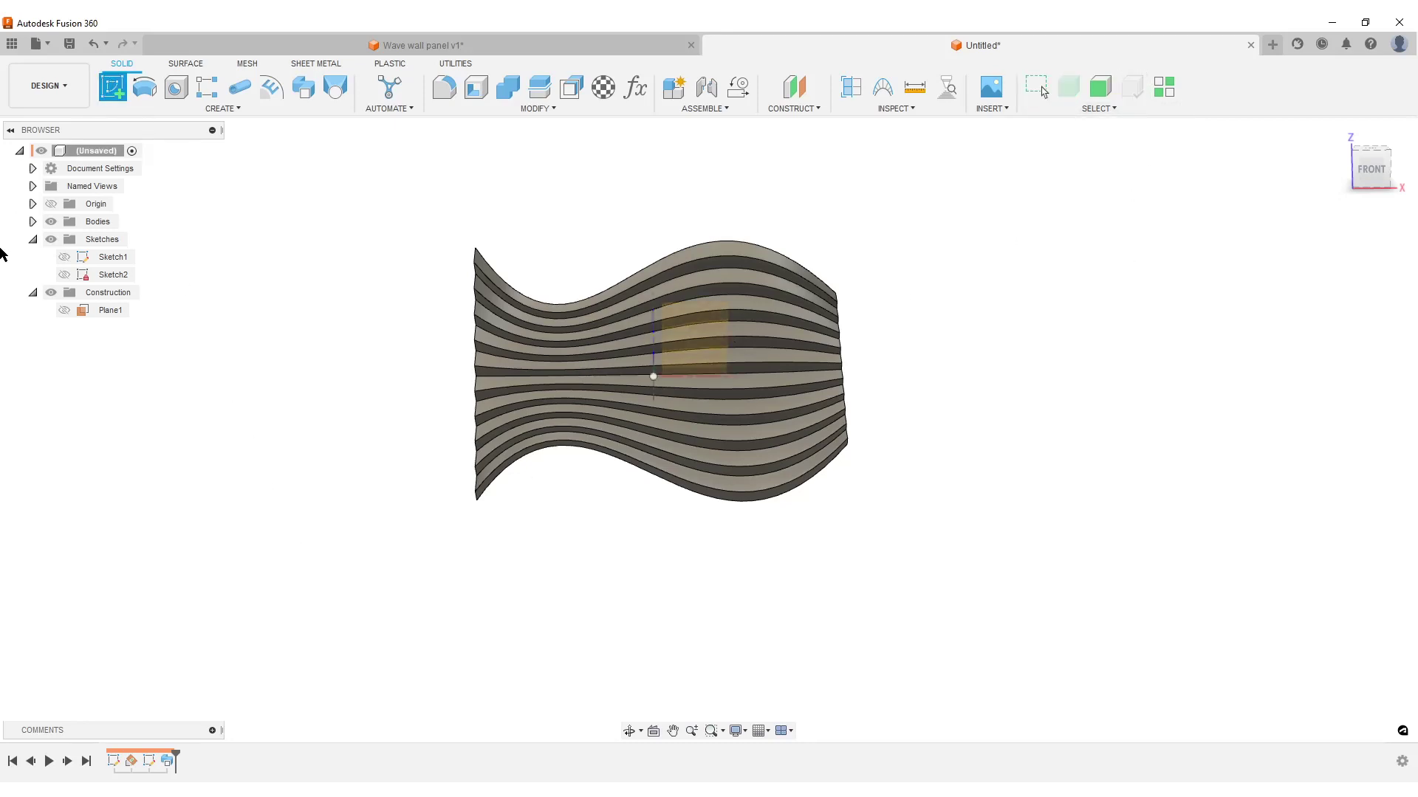
left_click(701, 328)
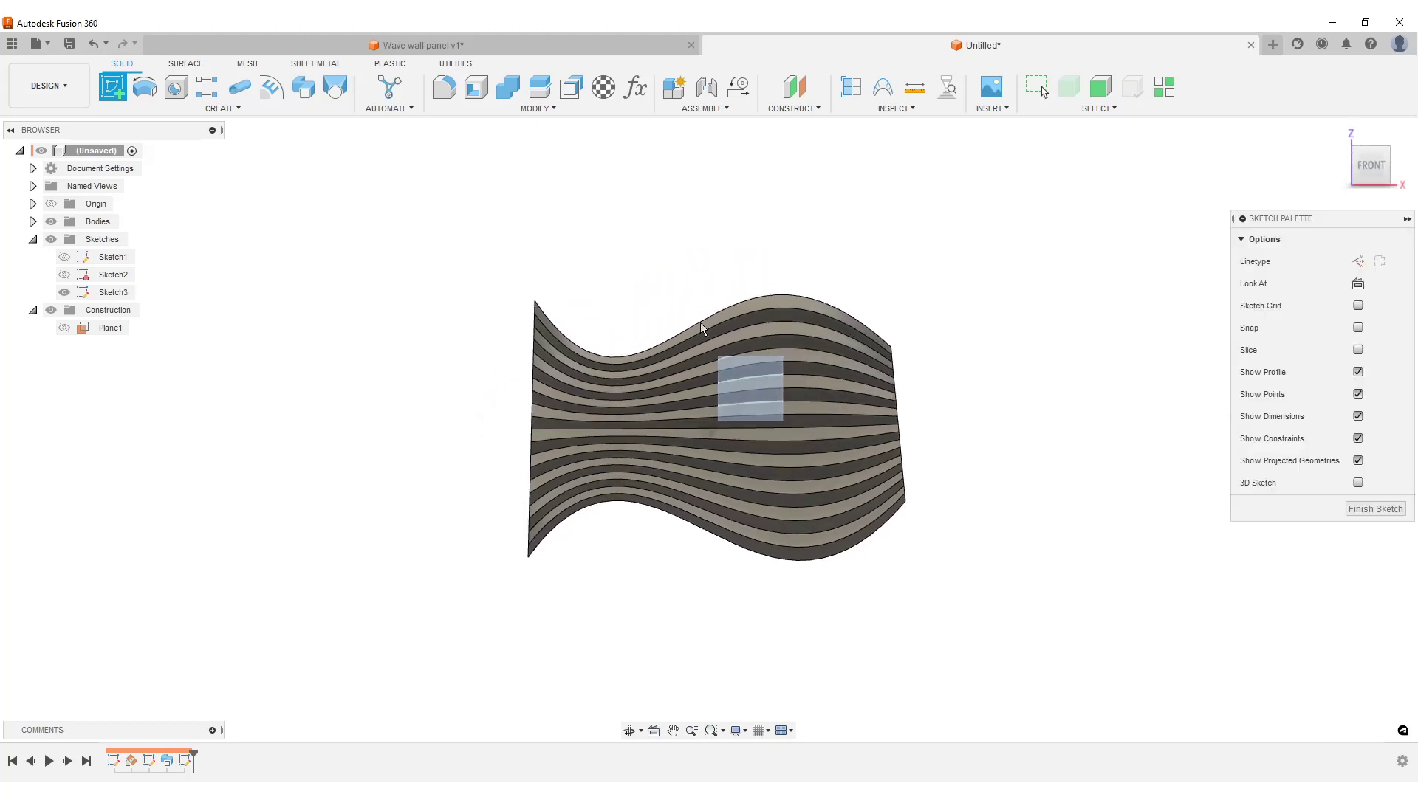
scroll(623, 338, "up", 5)
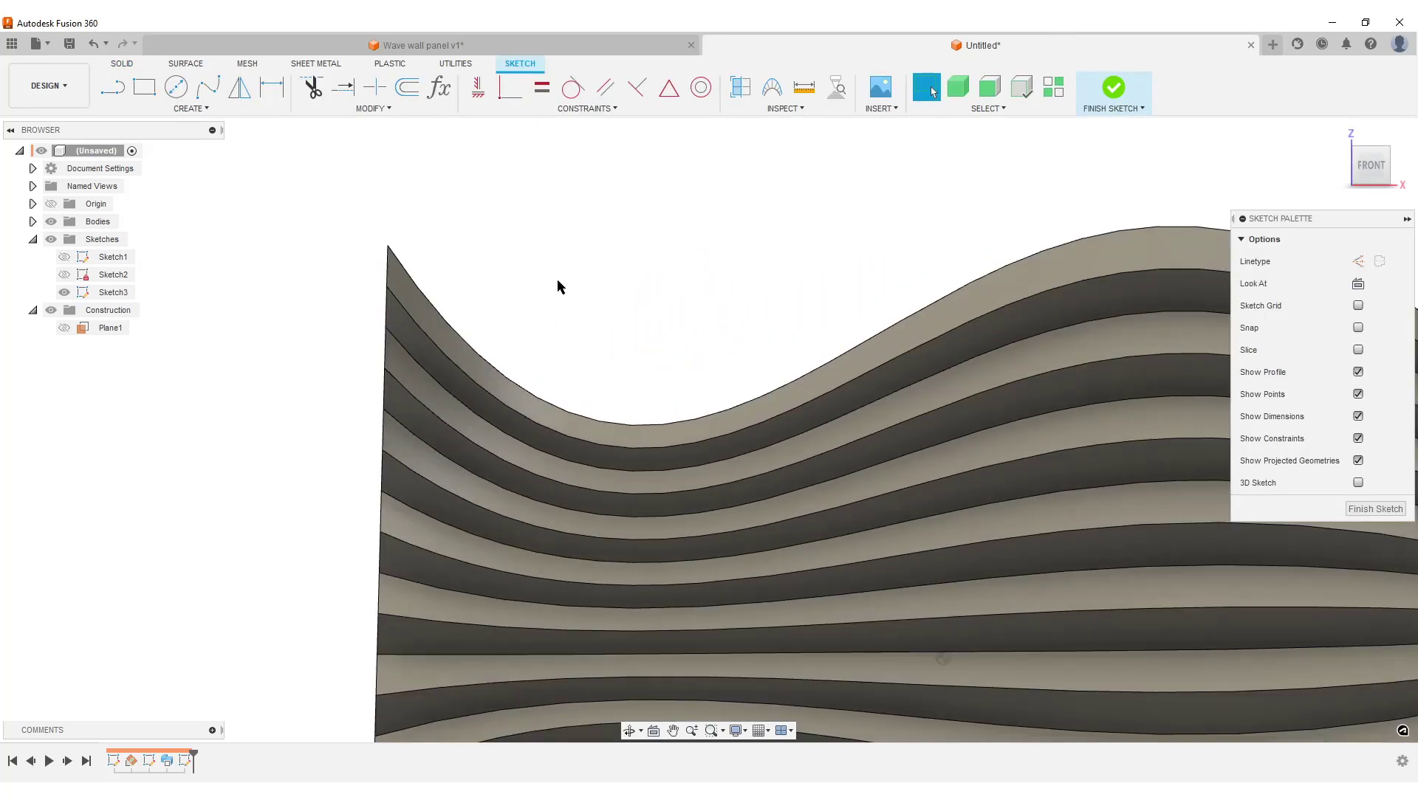
Project every second lengthwise wave edge, eleven in total including the upper and lower outlines, into the sketch and finish it.
key("p")
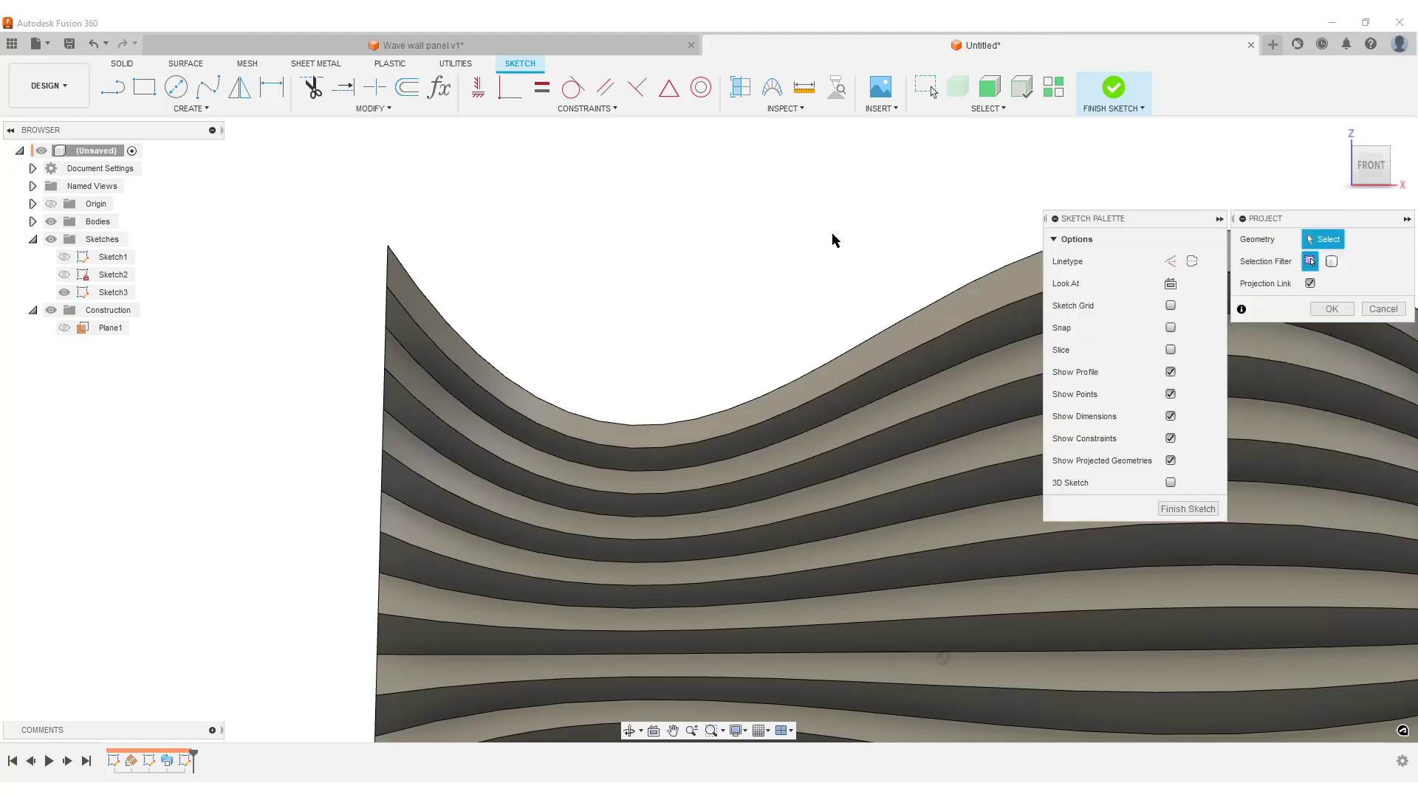
scroll(803, 248, "down", 5)
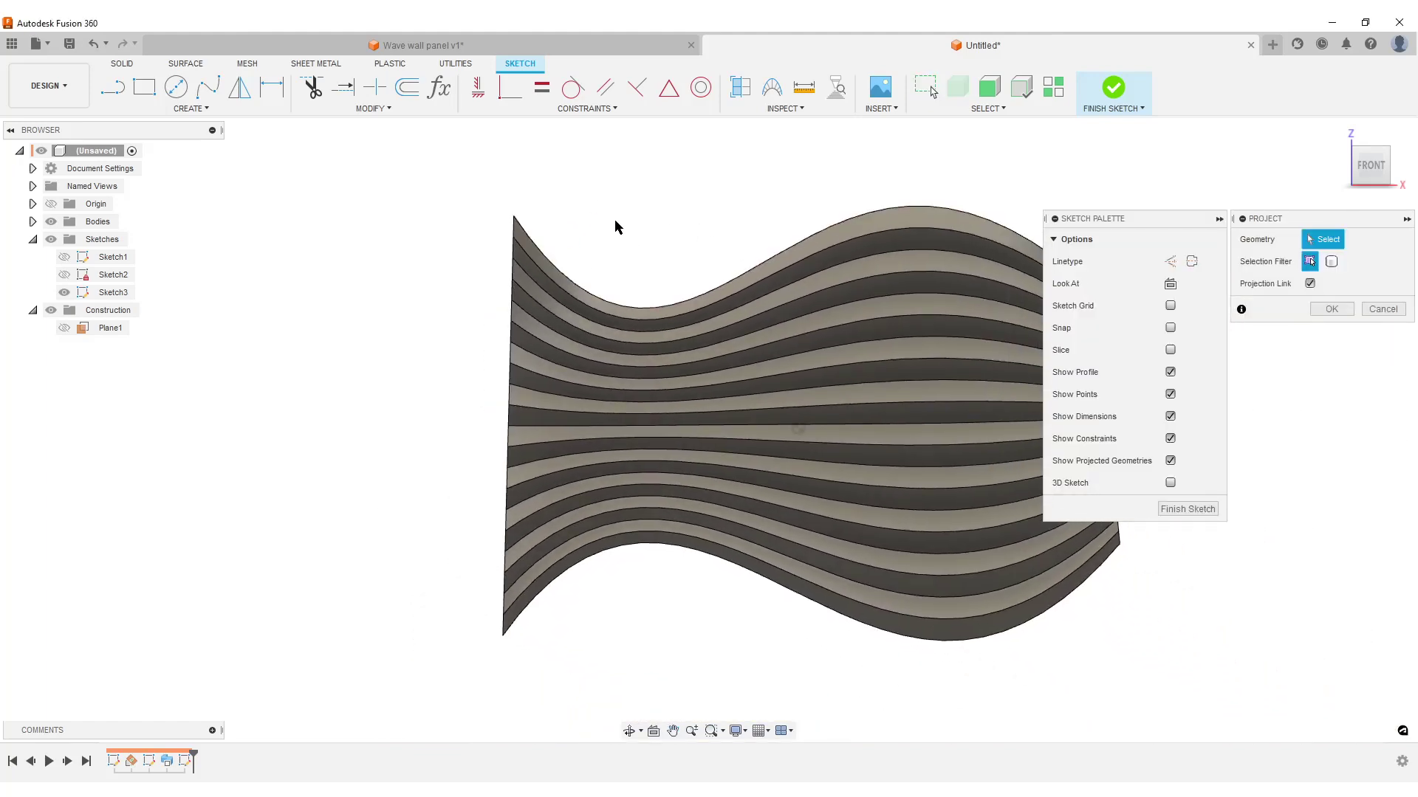
left_click(542, 239)
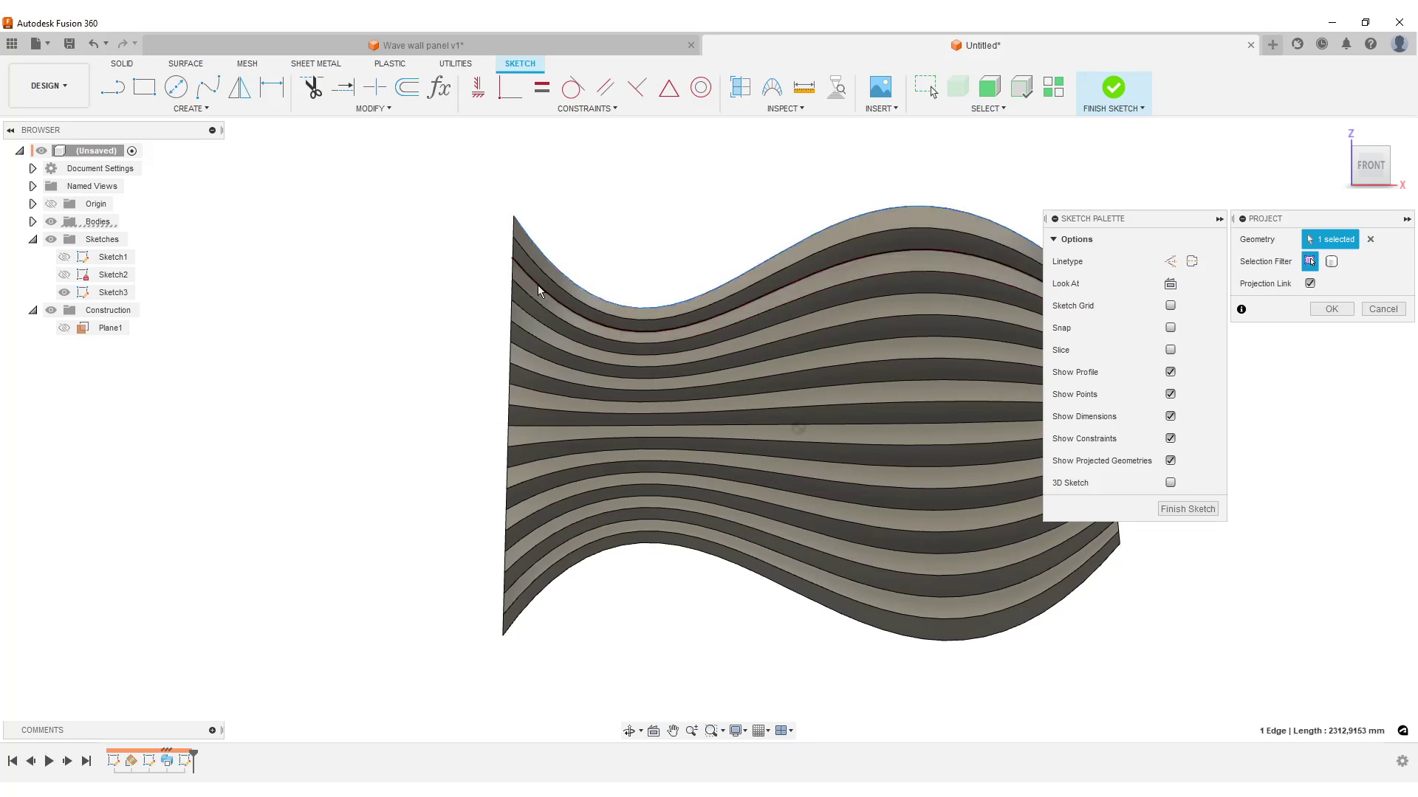
left_click(542, 285)
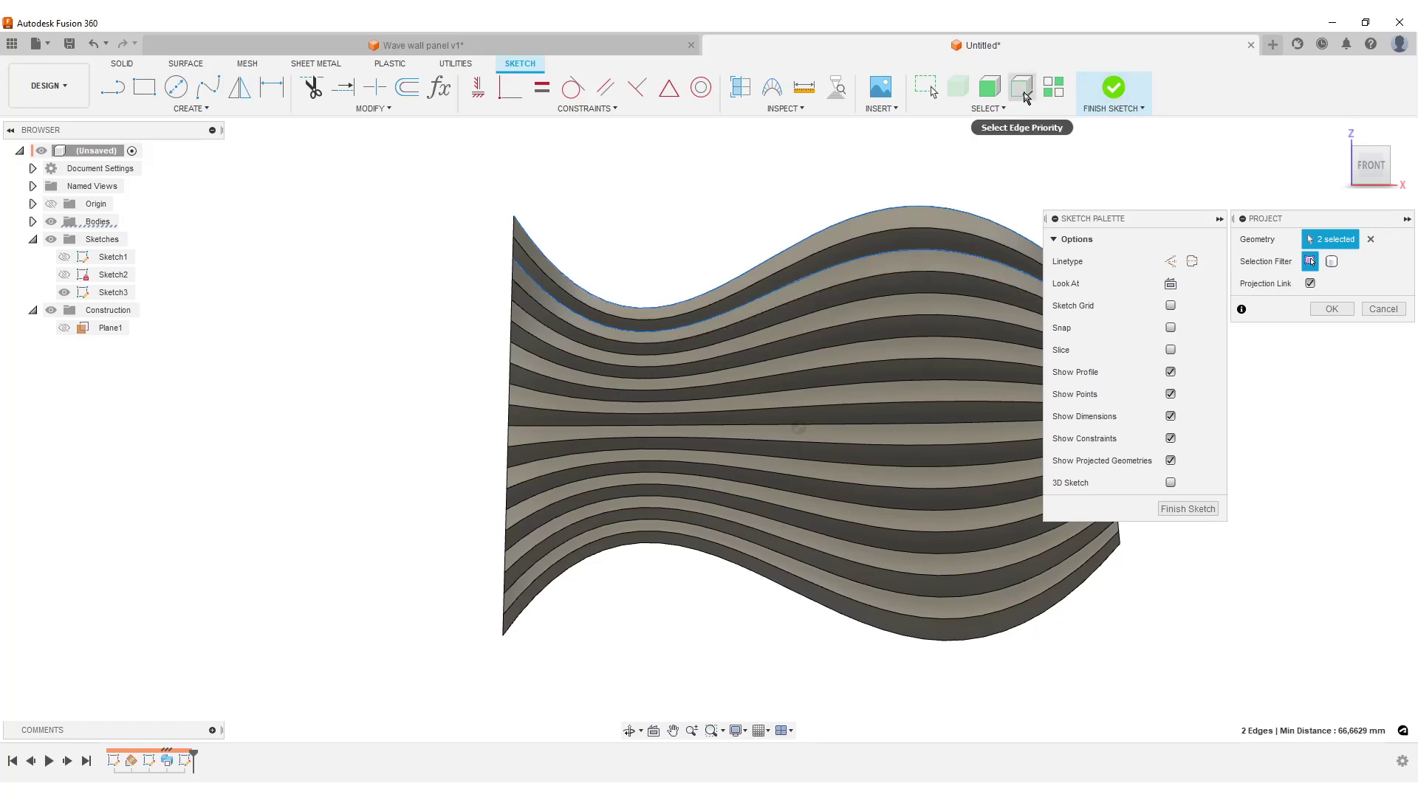
left_click(551, 328)
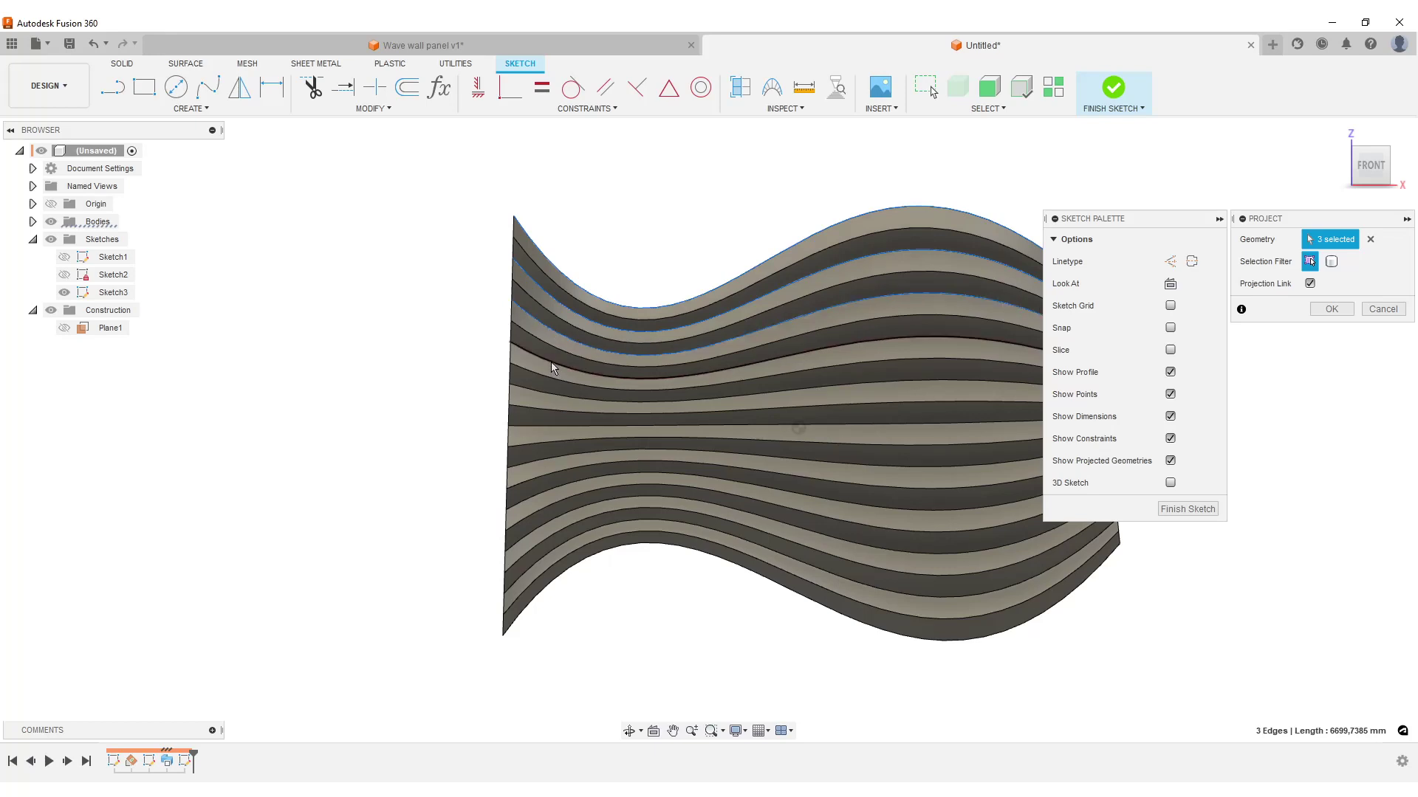
left_click(551, 362)
left_click(553, 397)
left_click(559, 423)
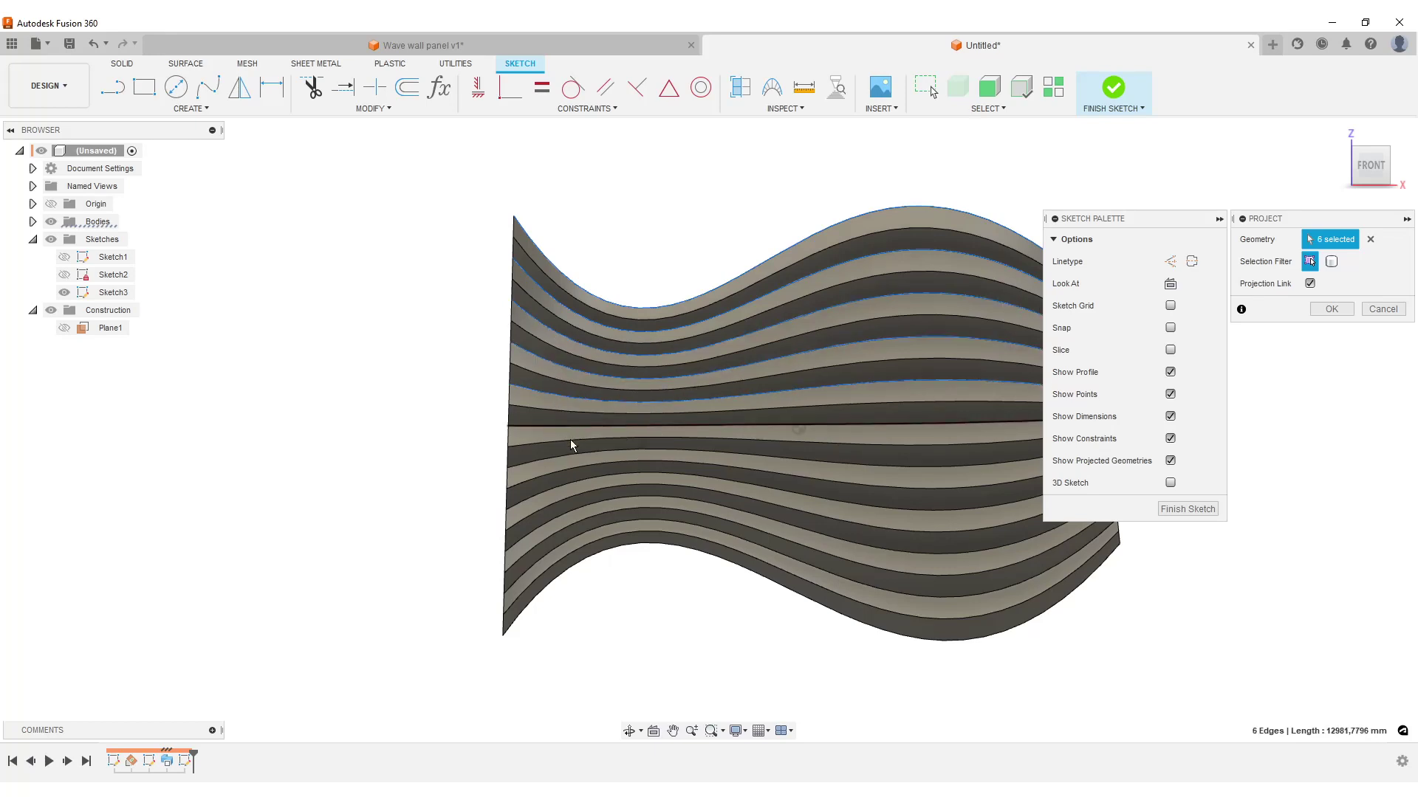
left_click(556, 457)
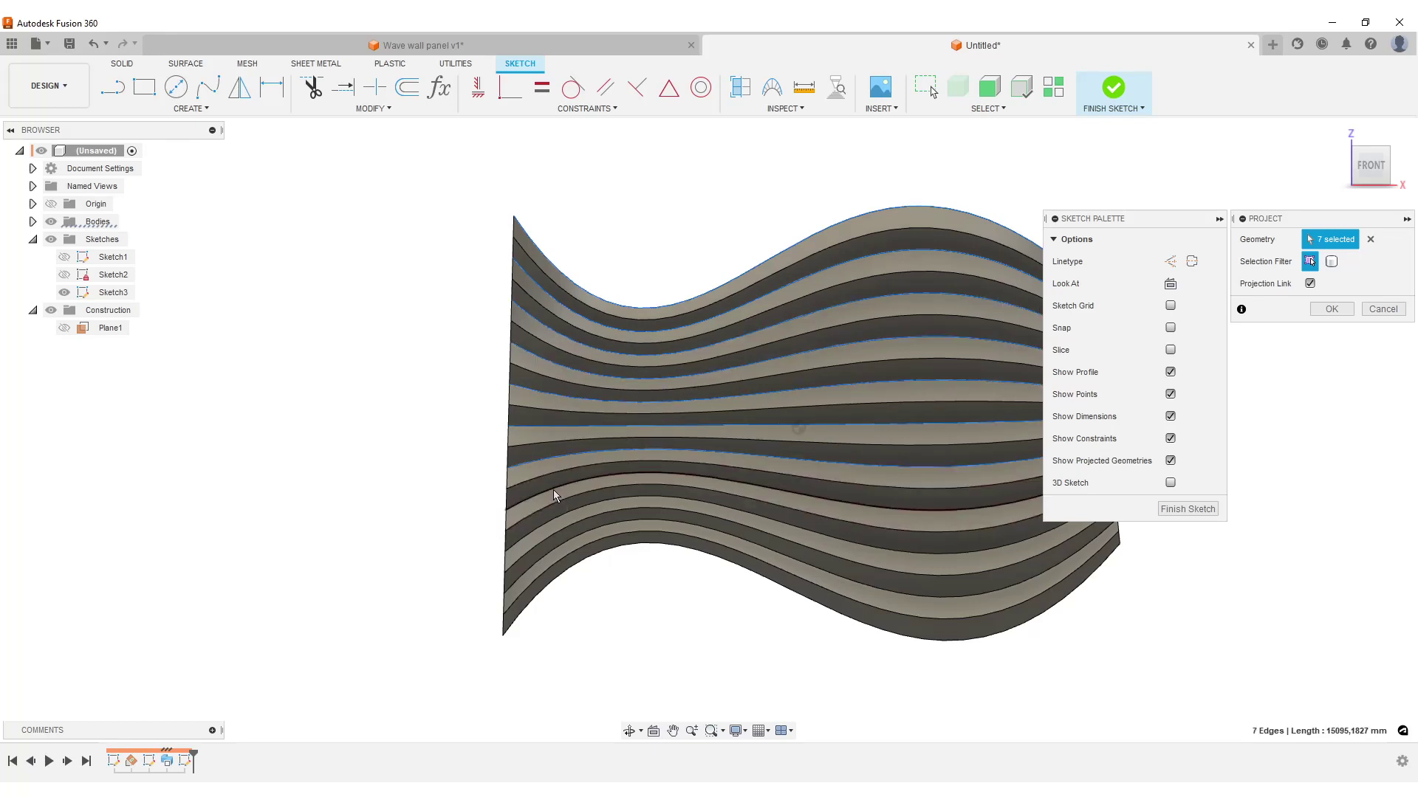
left_click(554, 493)
left_click(562, 517)
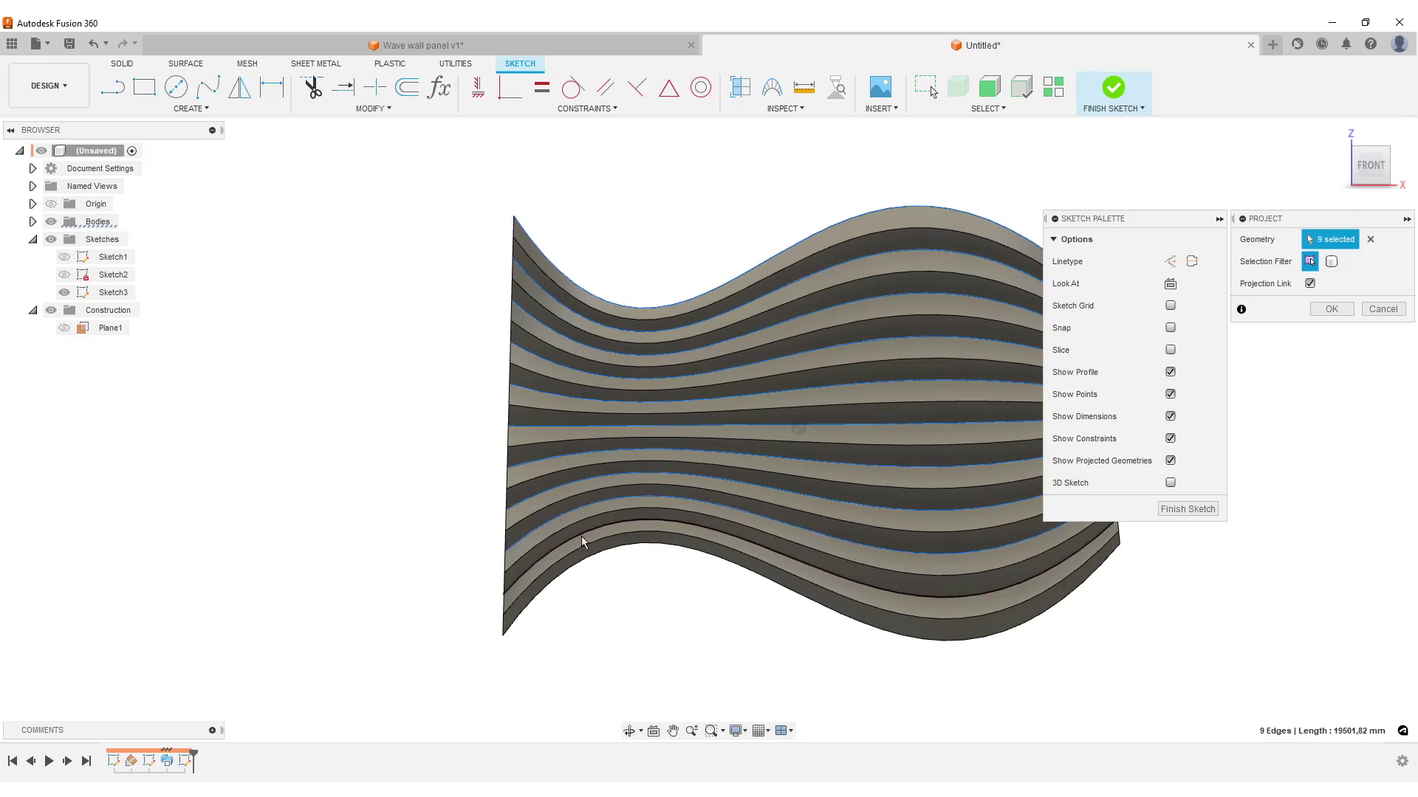
left_click(582, 537)
left_click(595, 564)
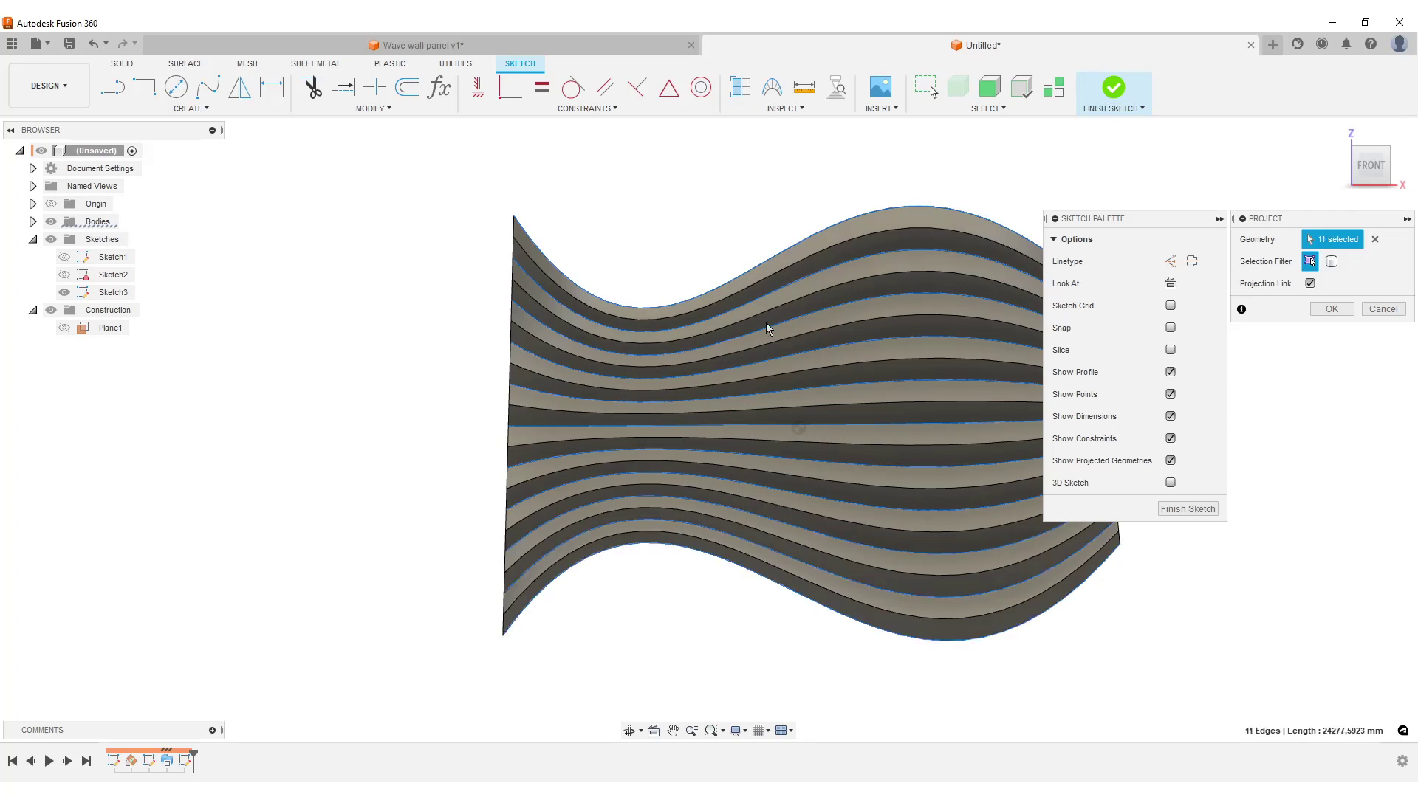
left_click(1335, 310)
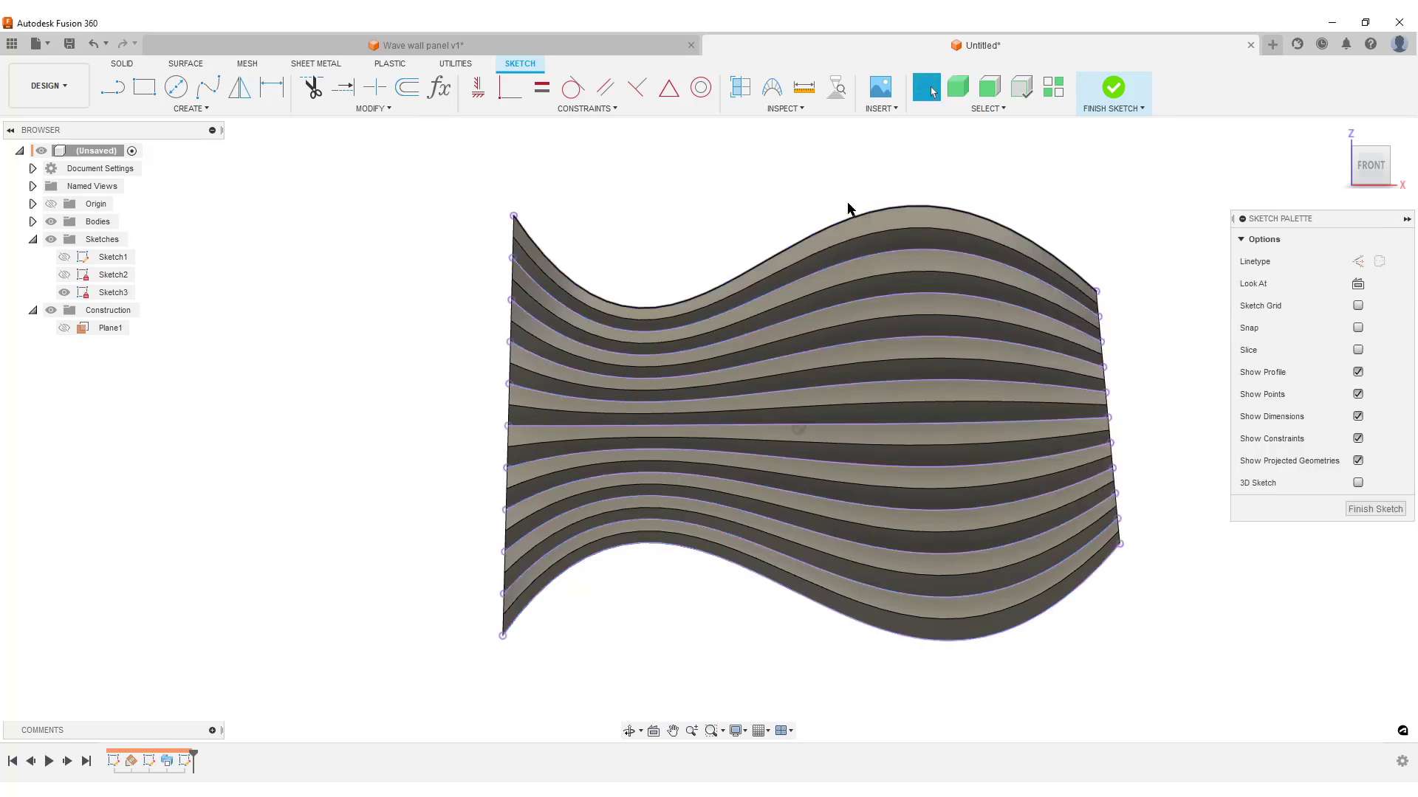
left_click(1378, 508)
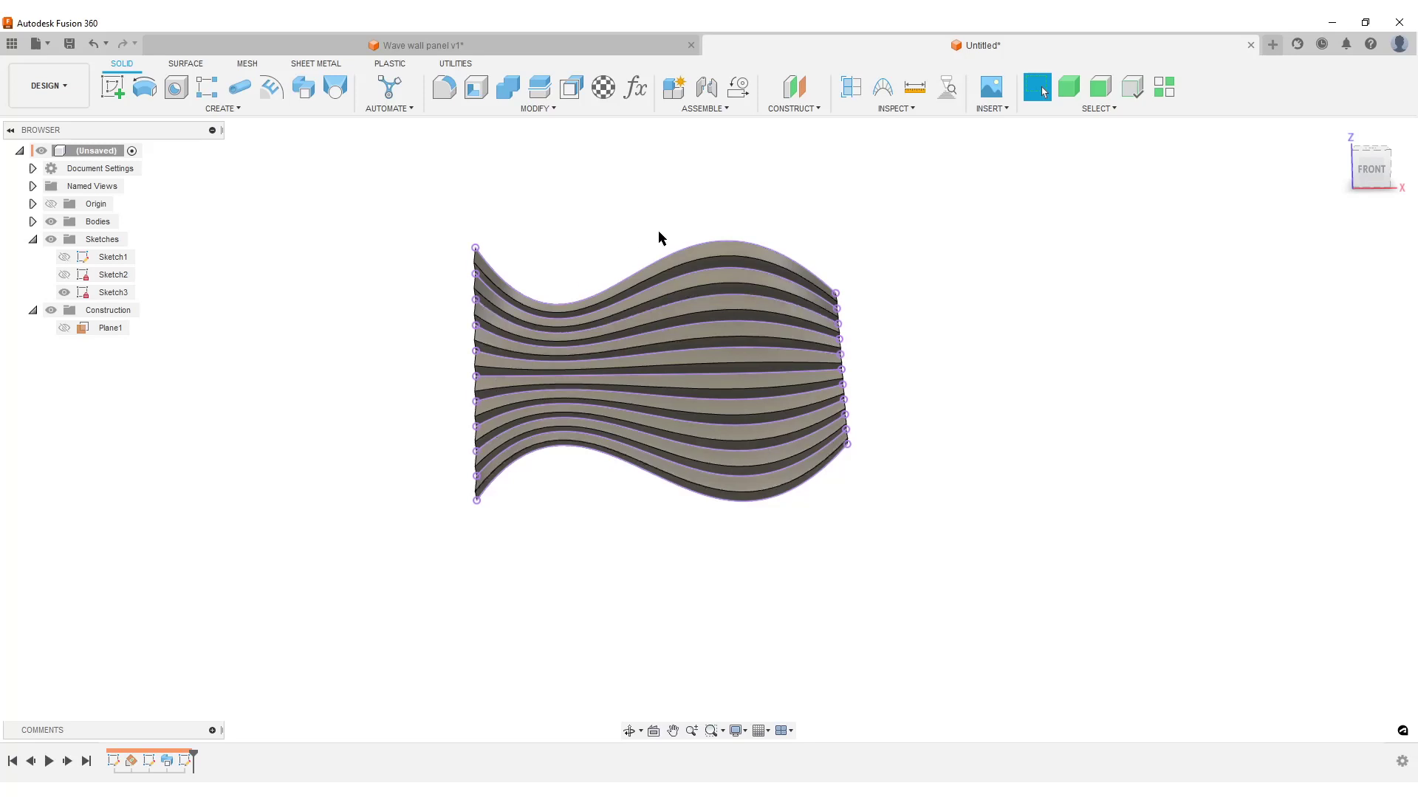
Create a construction plane offset -20 mm from the XZ origin plane.
scroll(533, 424, "up", 3)
scroll(646, 230, "down", 4)
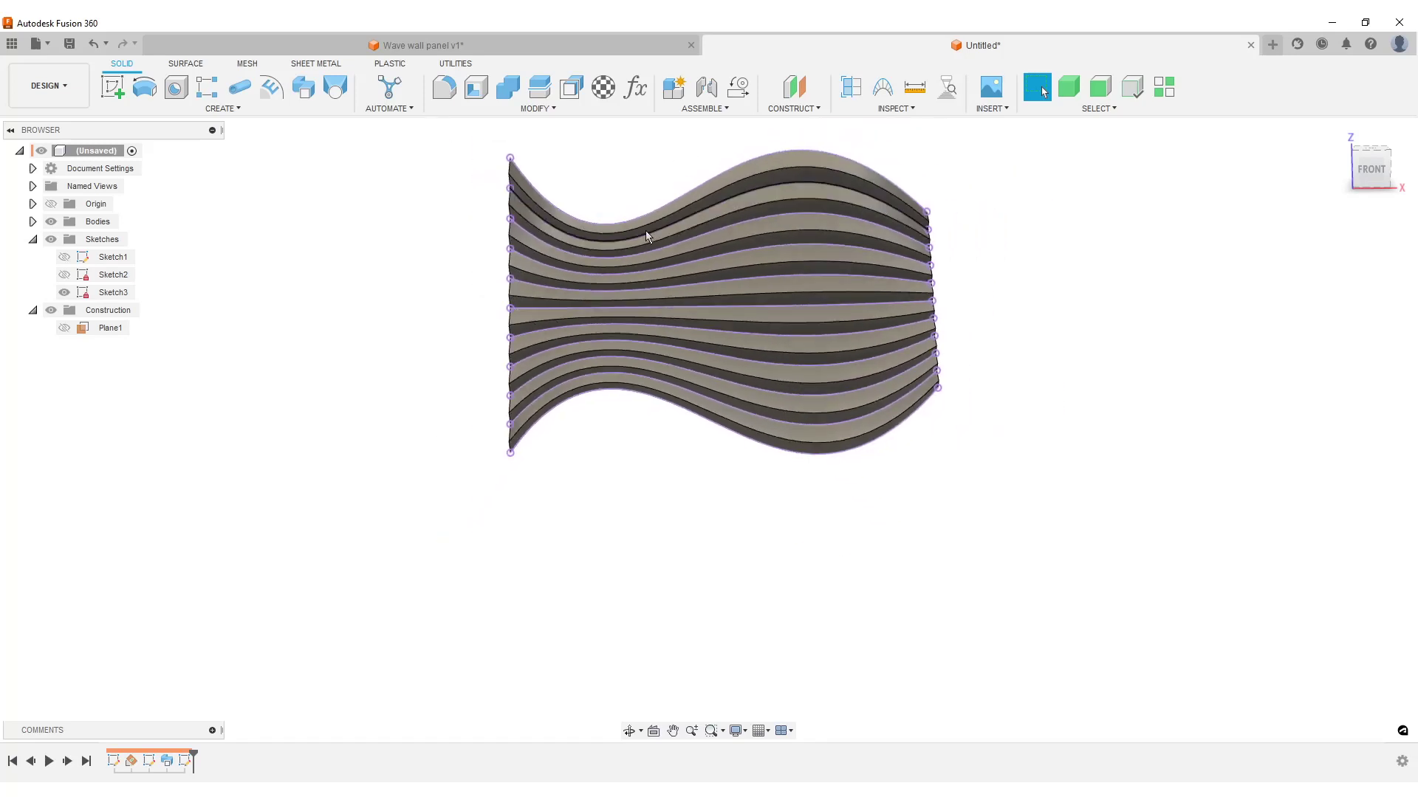
left_click(794, 87)
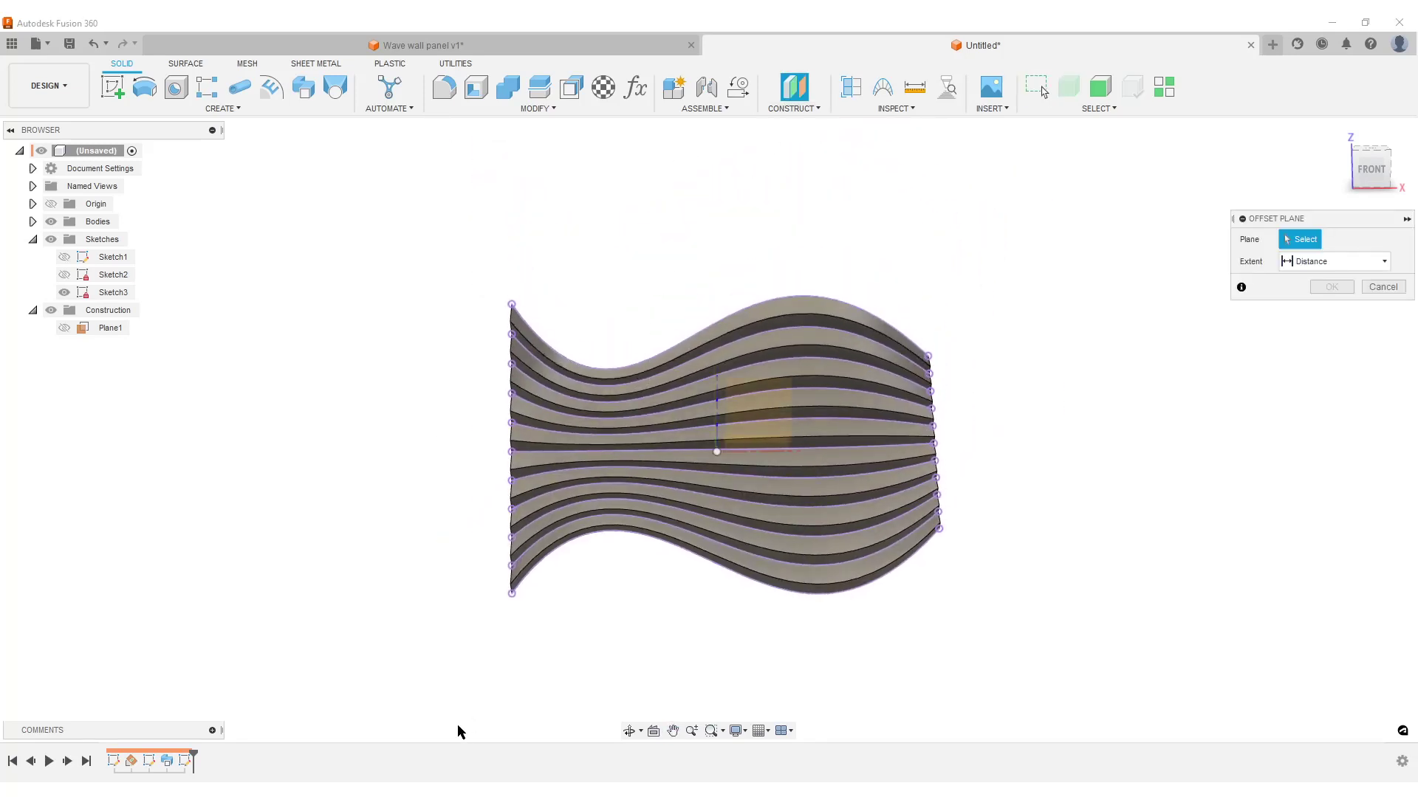
left_click(765, 395)
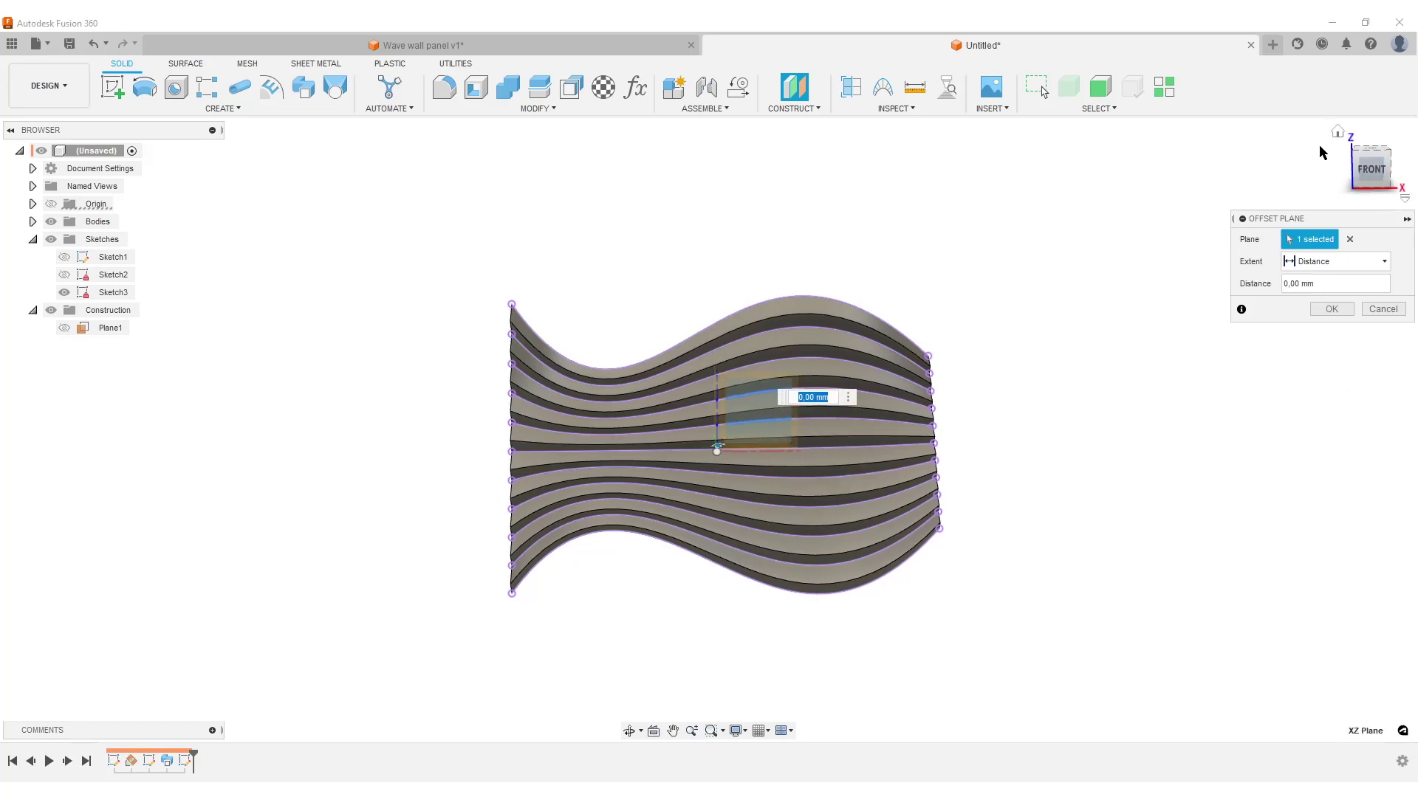
left_click(1325, 282)
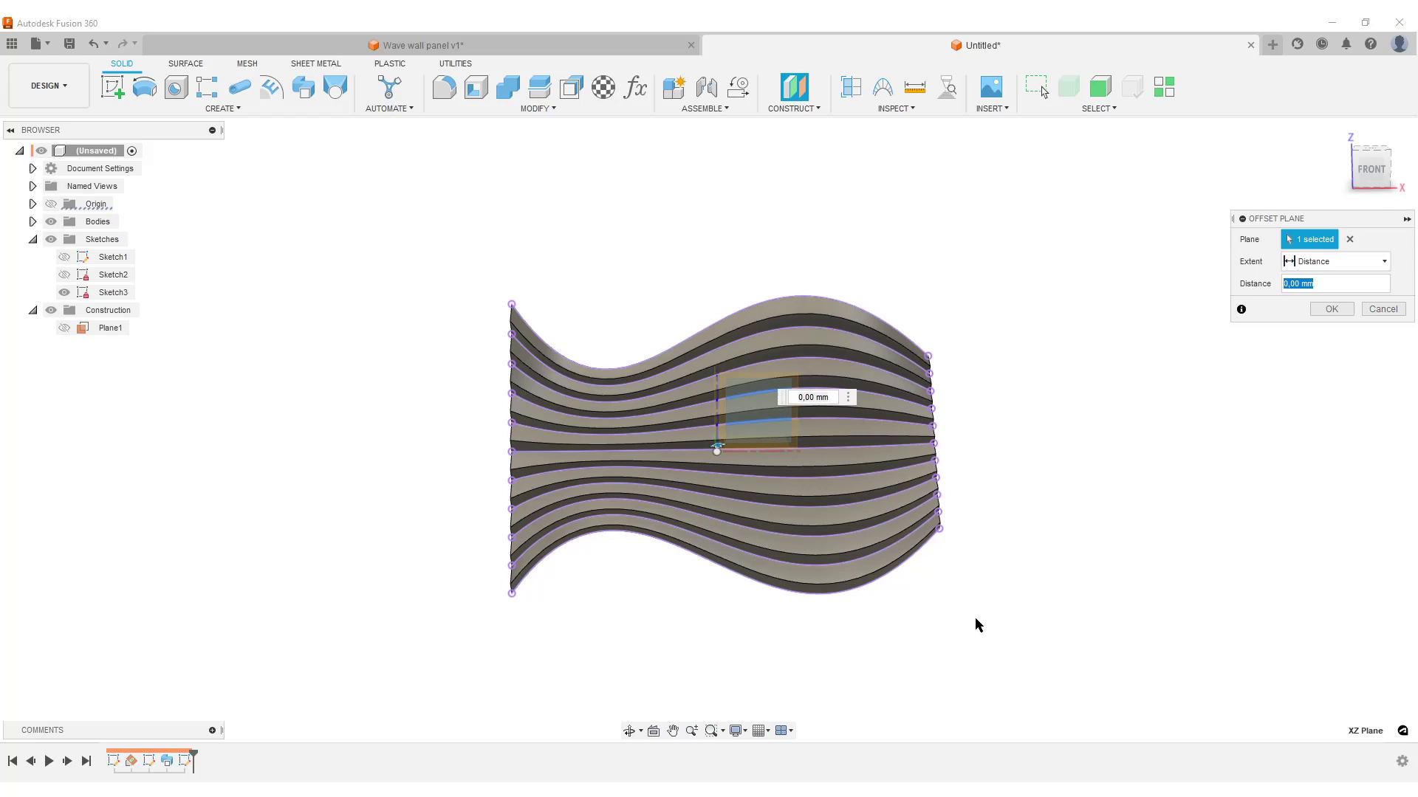
type("20")
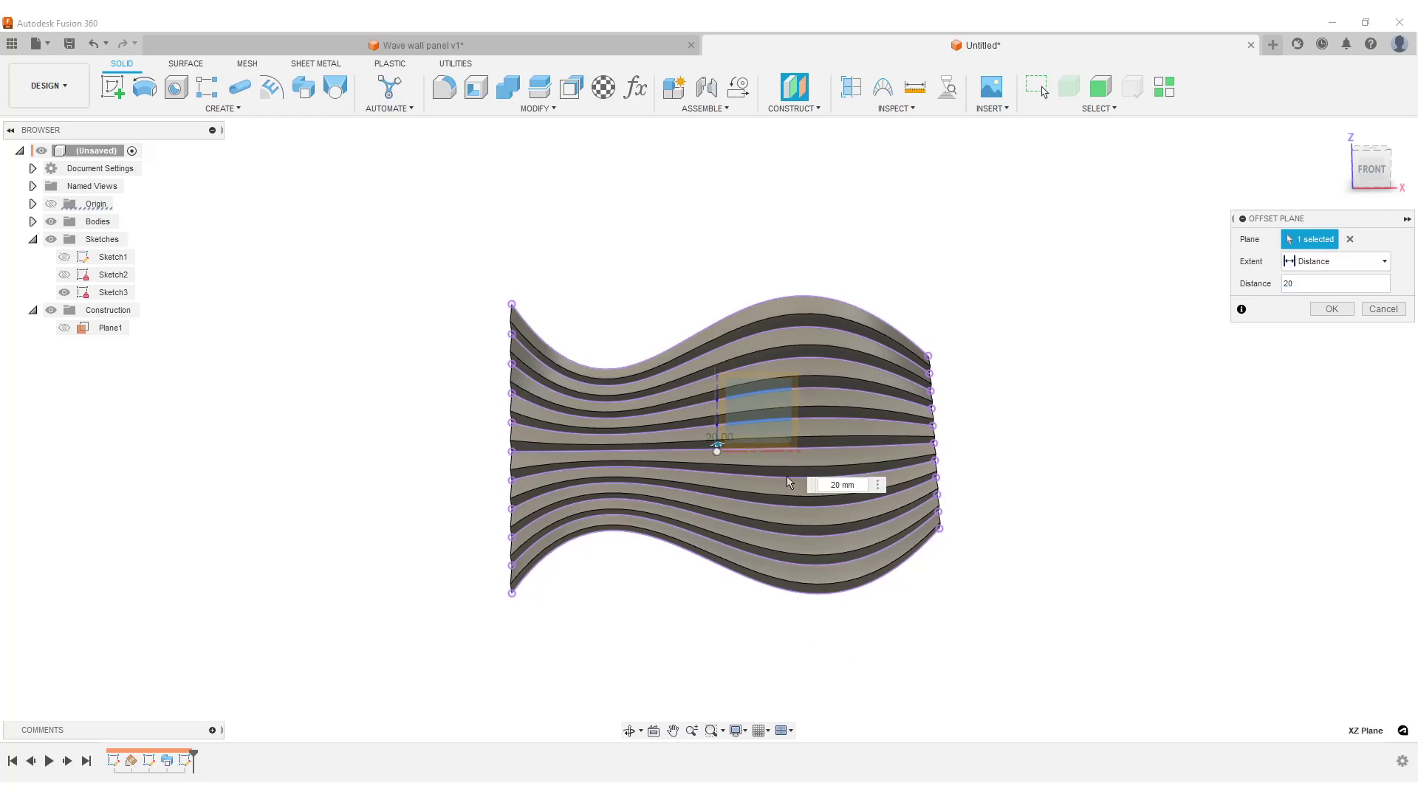
scroll(787, 482, "up", 5)
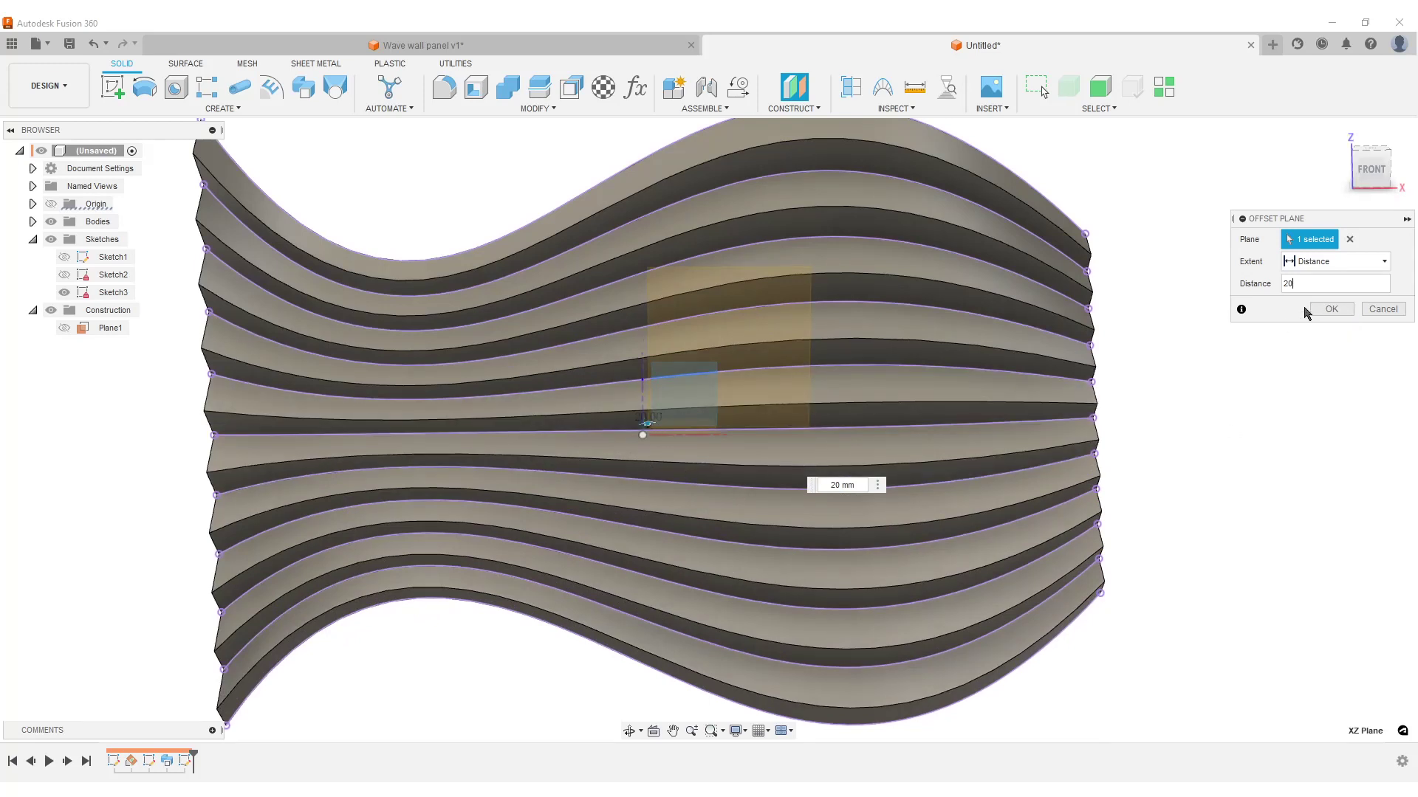
key("Tab")
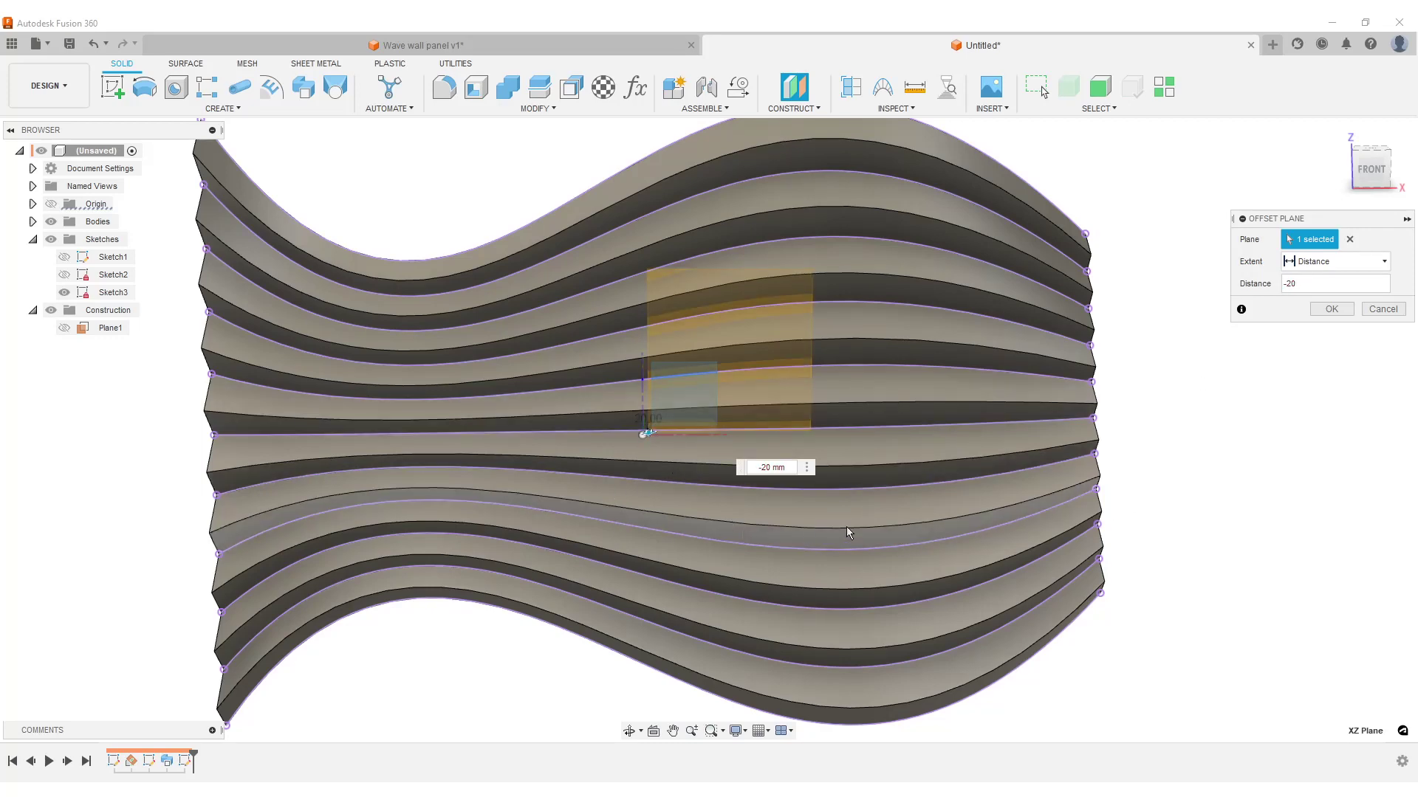
middle_click_drag(1148, 506, 1144, 548, "shift")
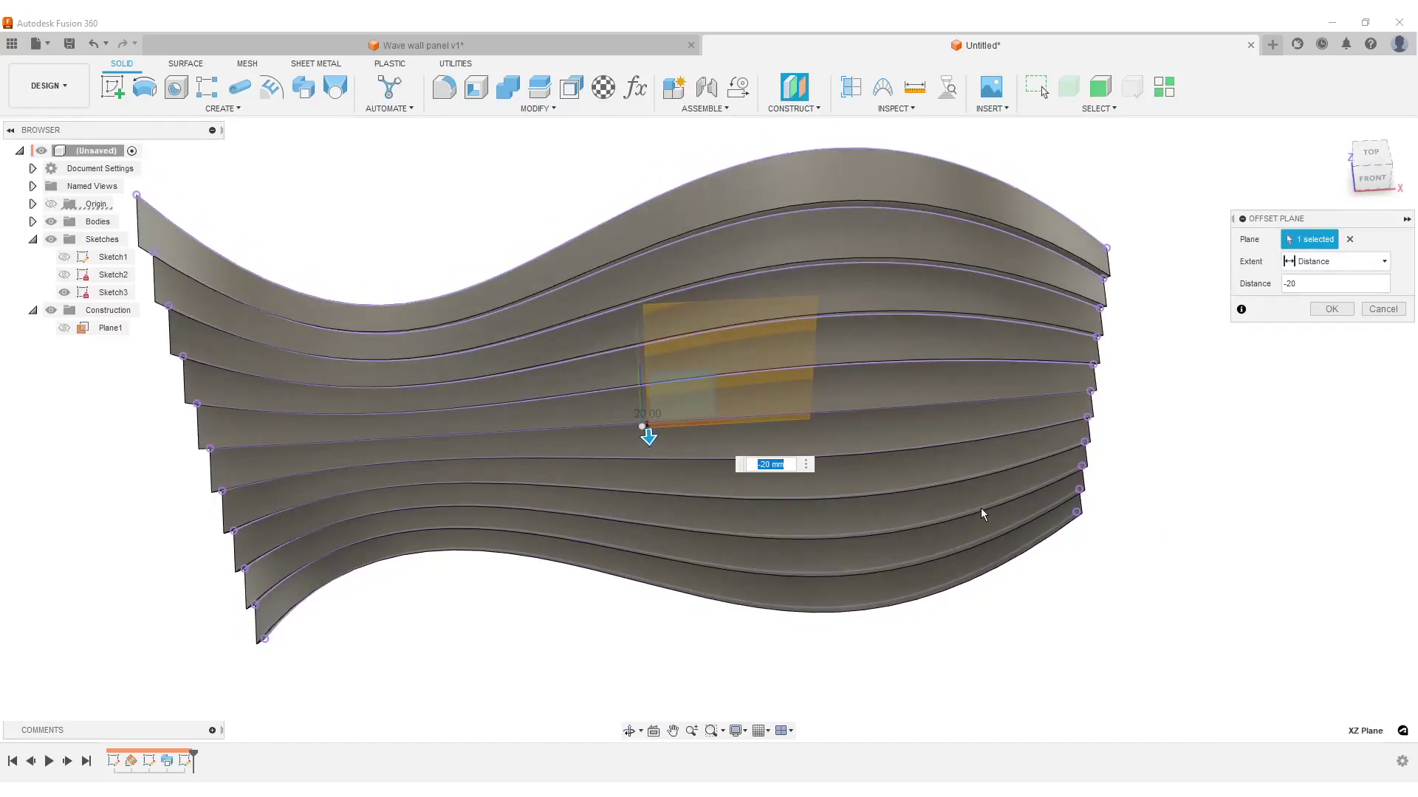
left_click(1329, 309)
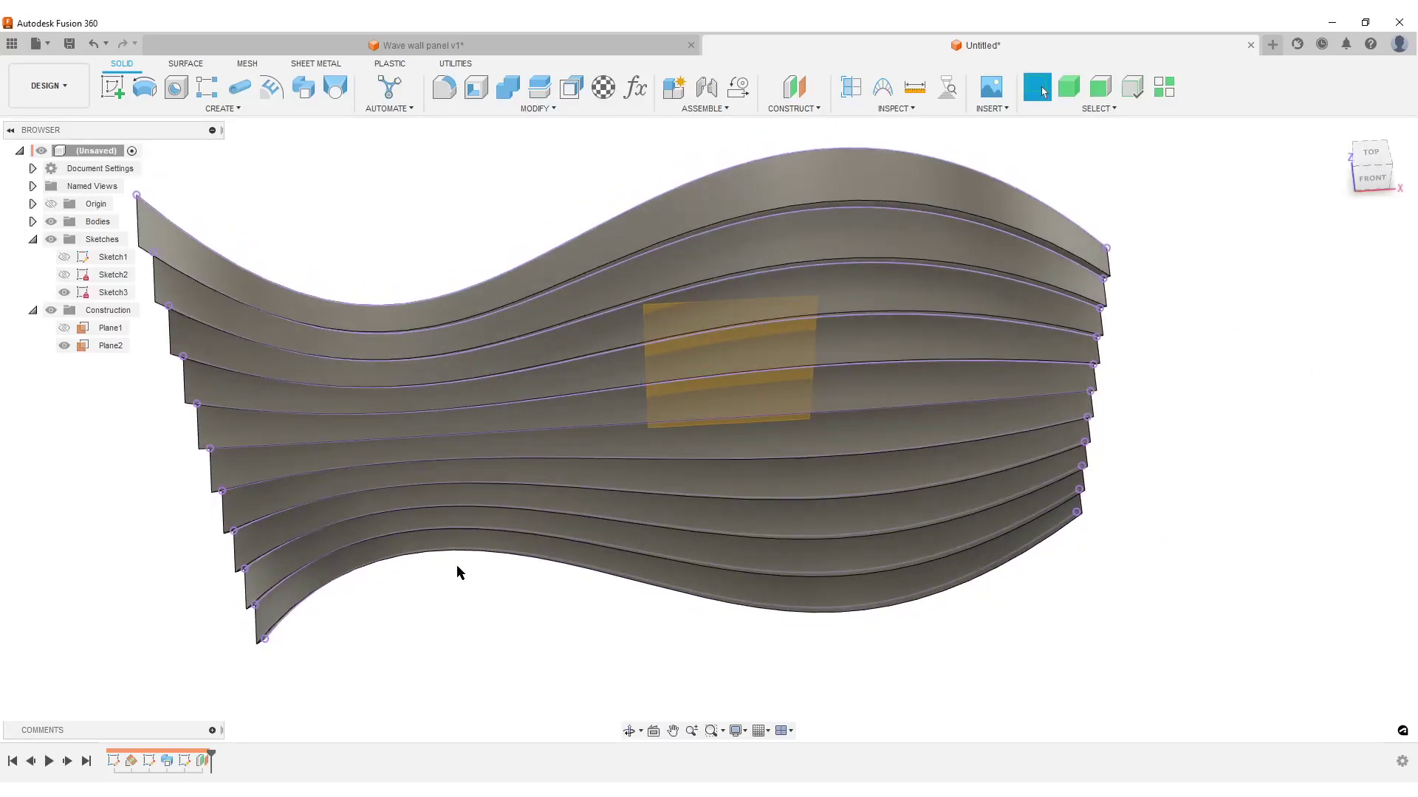
Create a new sketch on the offset construction plane Plane2.
left_click(112, 88)
left_click(650, 421)
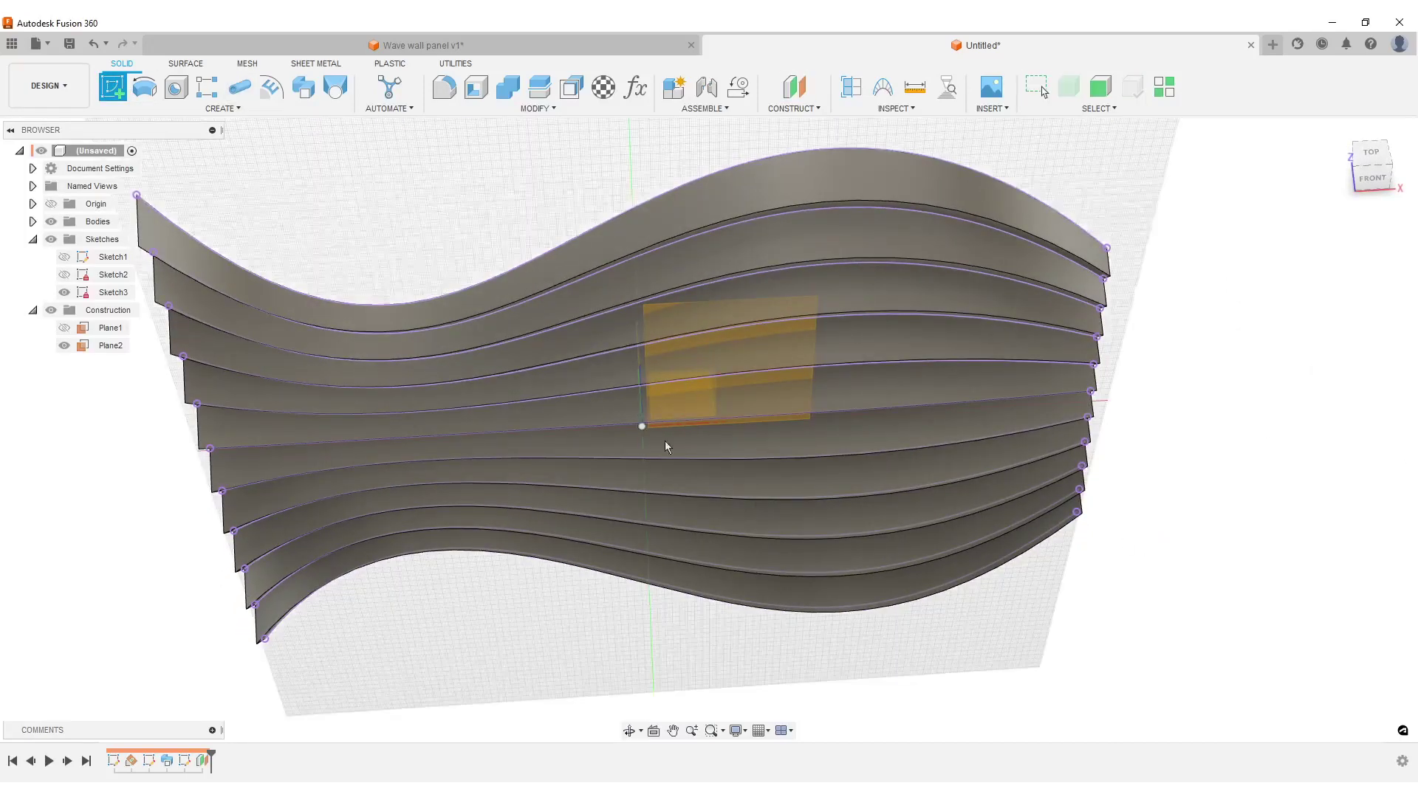
left_click(100, 346)
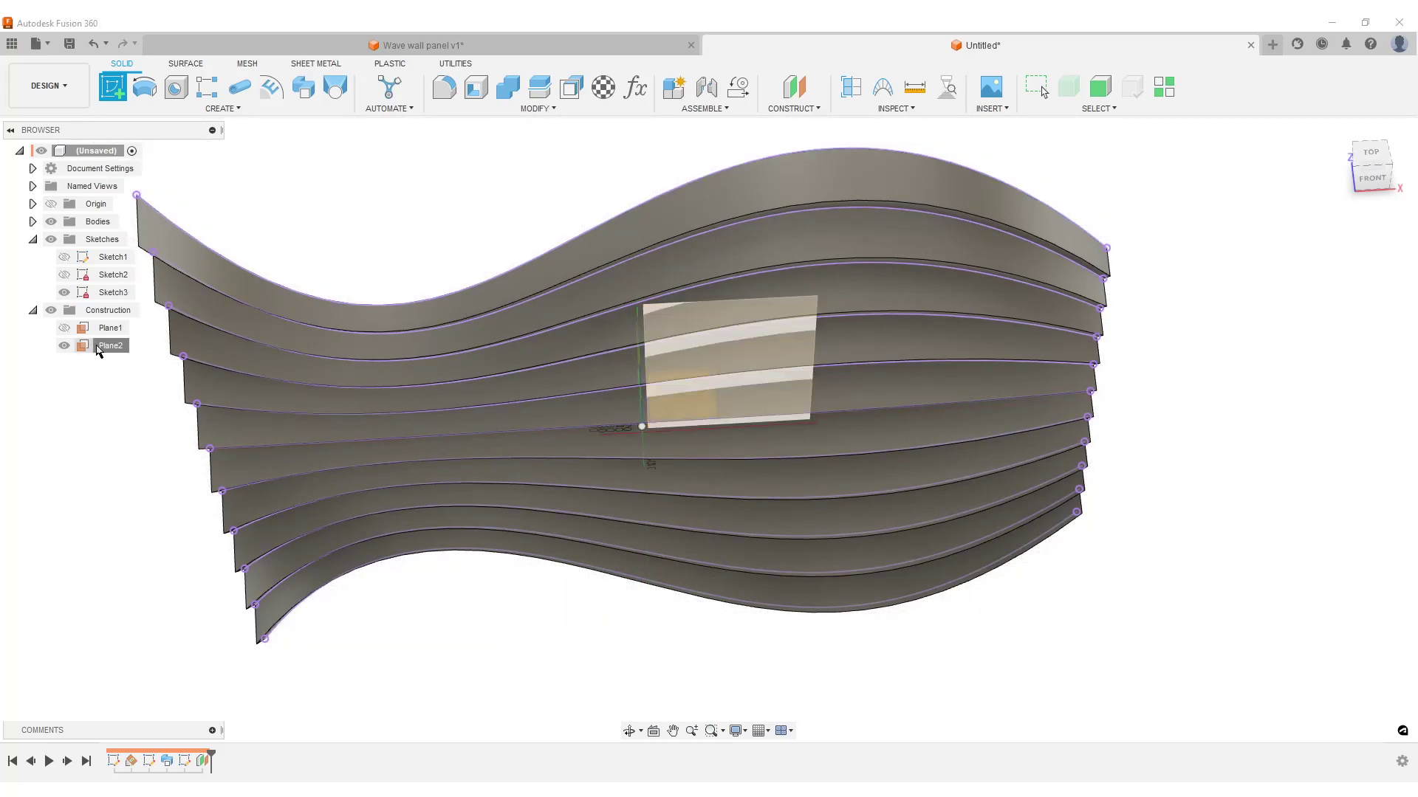
Project the ten alternate lengthwise wave edges lying between the already projected ones into the sketch and finish it.
key("p")
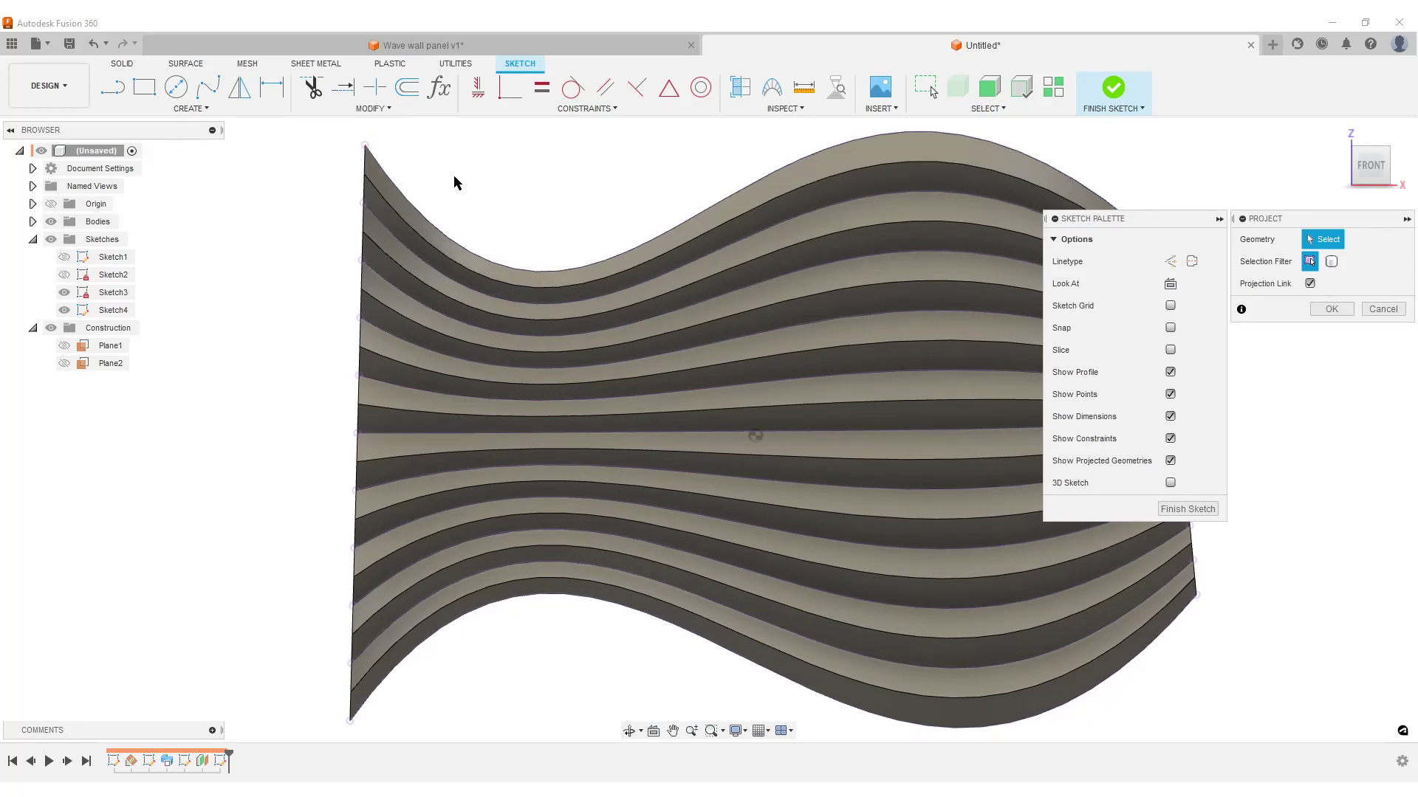
left_click(393, 210)
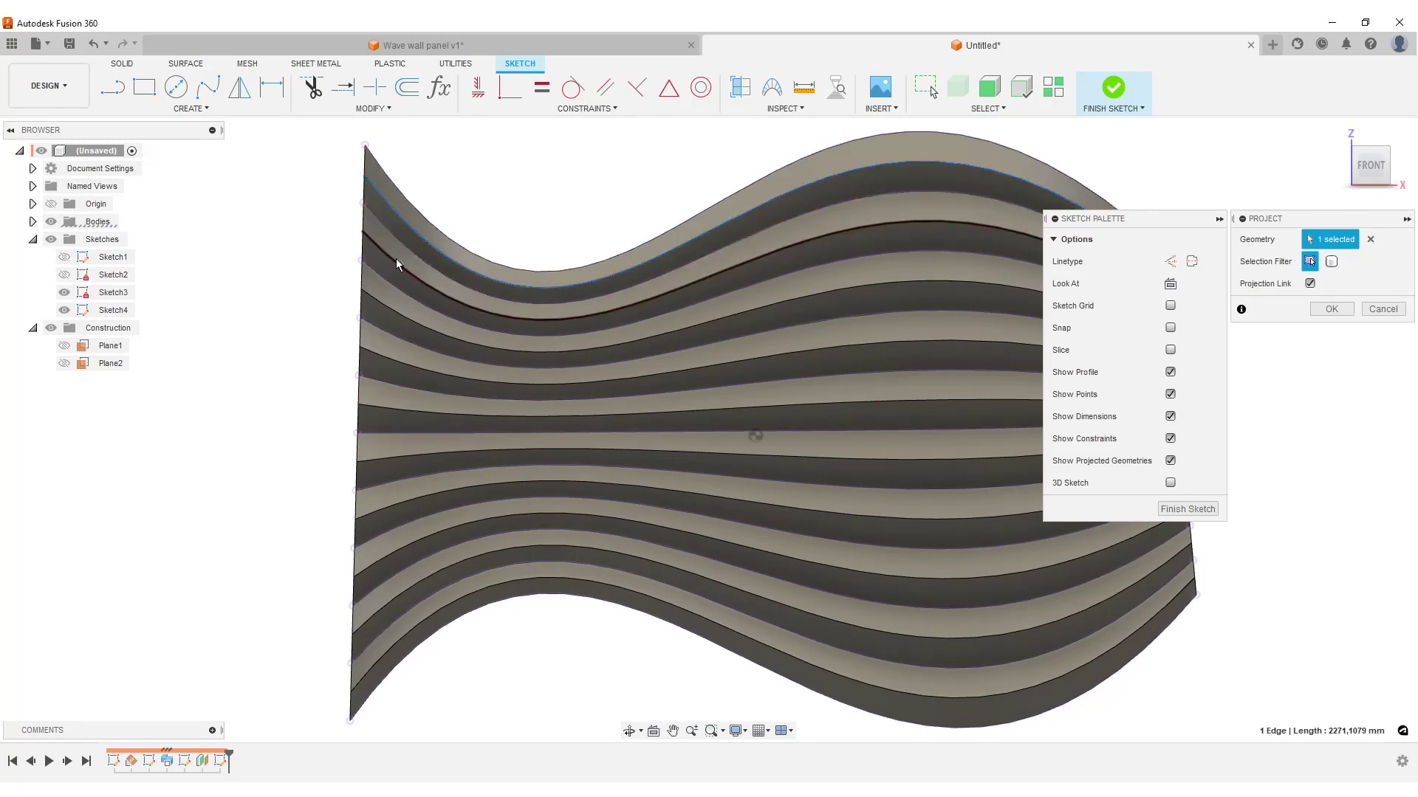
left_click(396, 259)
left_click(396, 322)
left_click(397, 375)
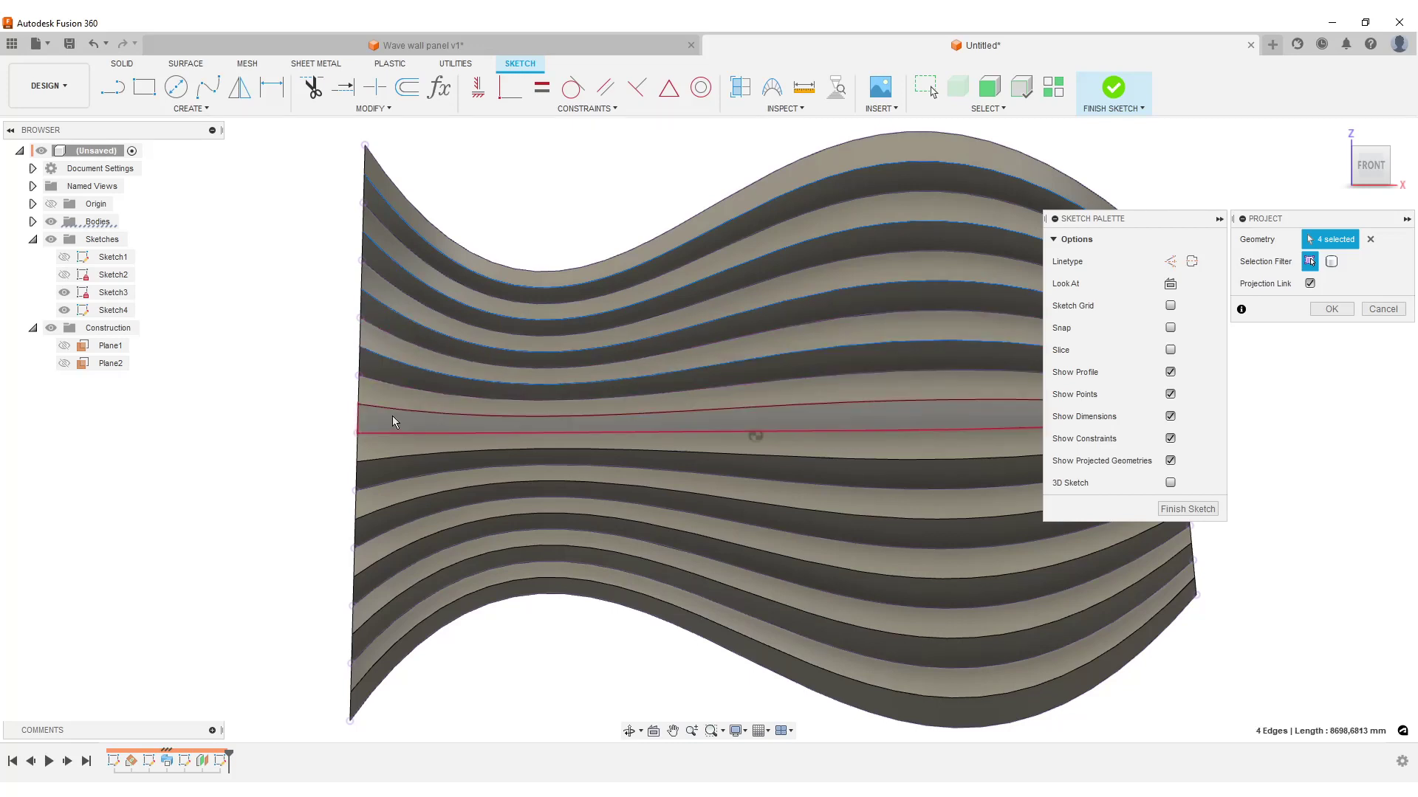
left_click(392, 408)
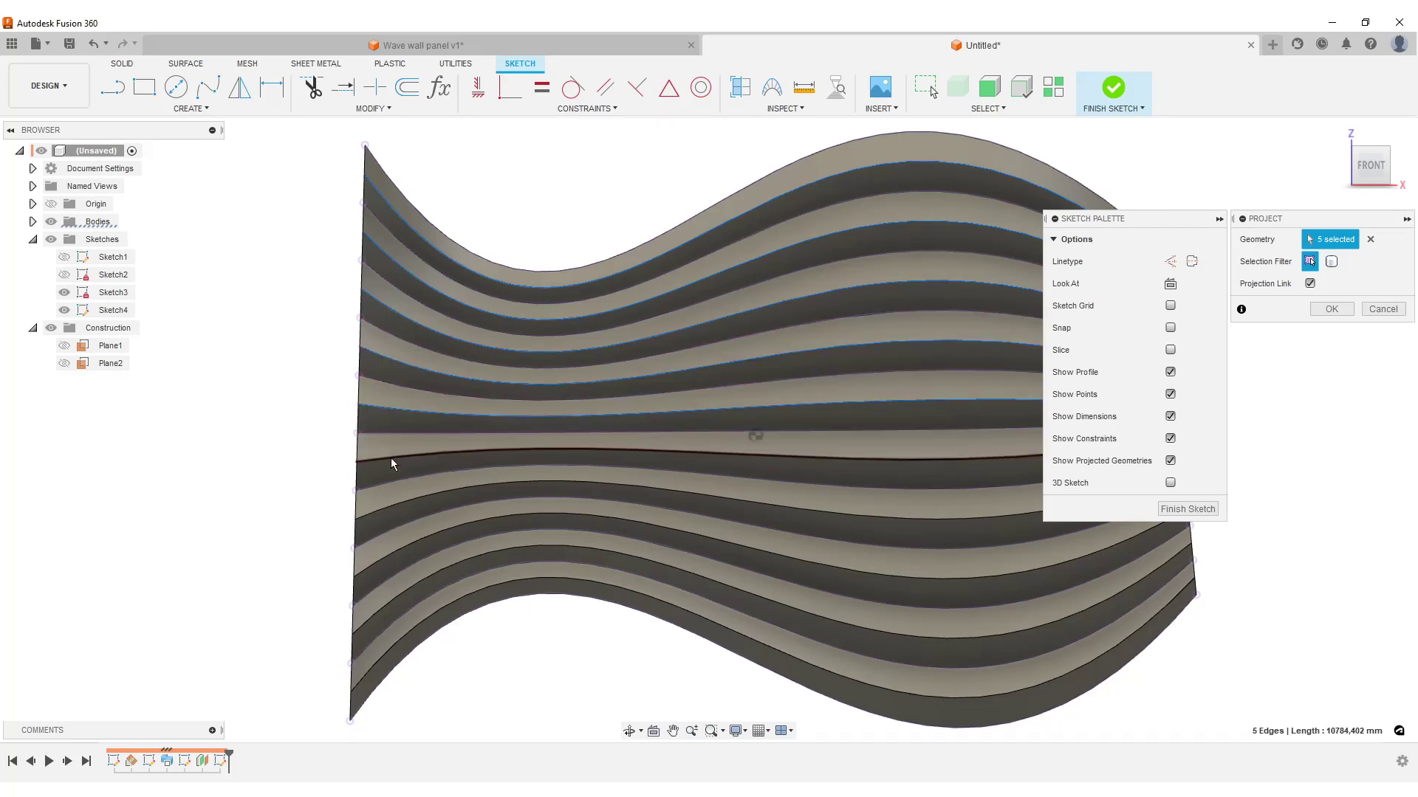
left_click(391, 458)
left_click(396, 502)
left_click(397, 548)
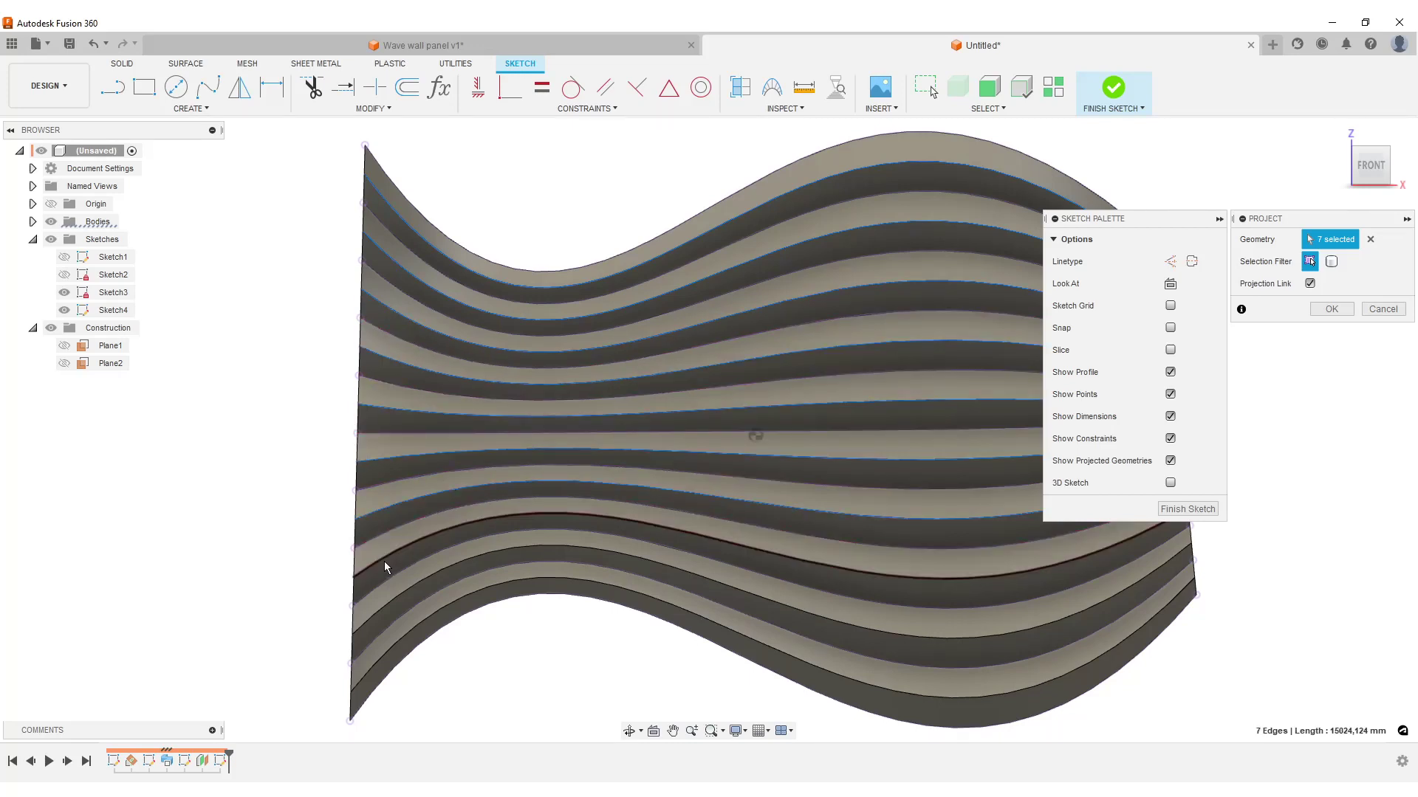
left_click(390, 606)
left_click(403, 632)
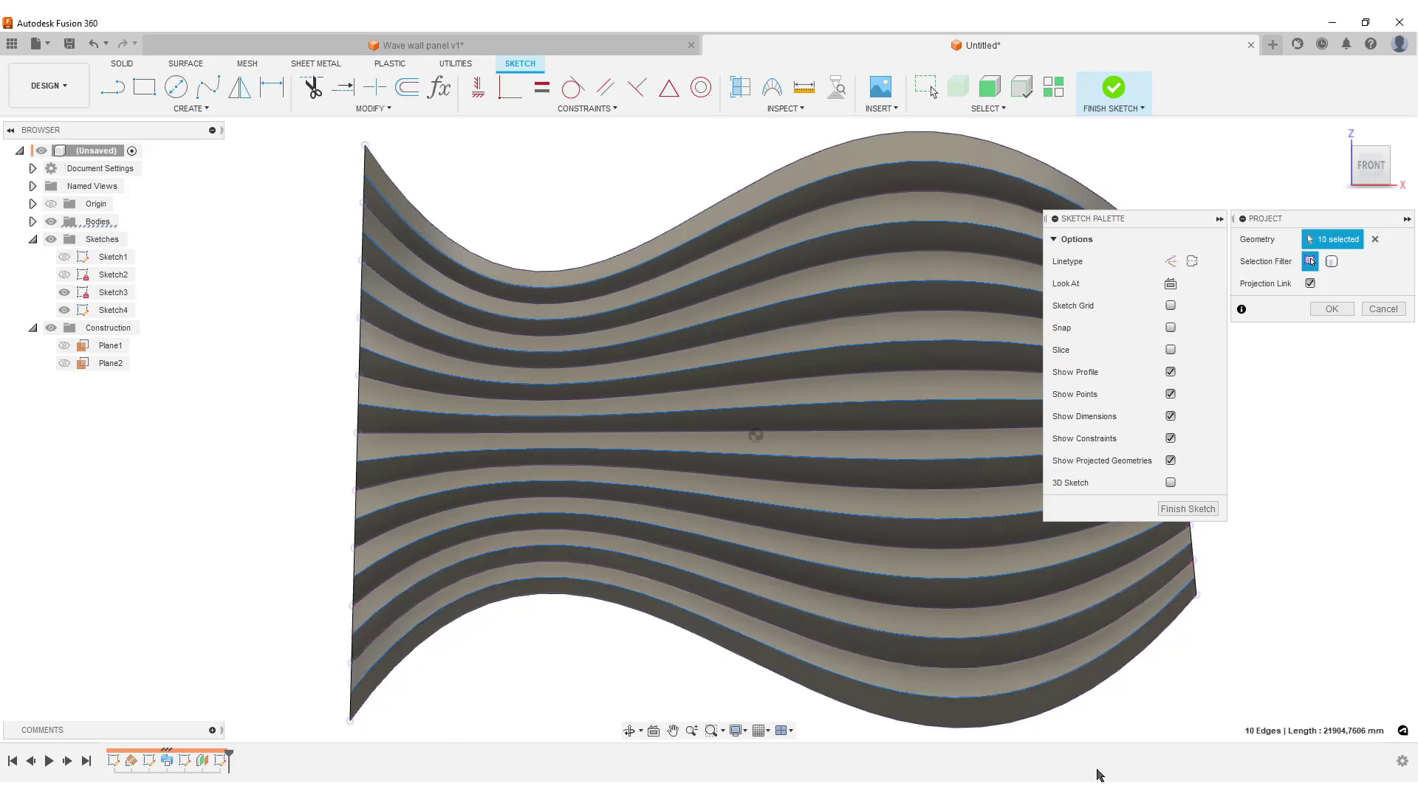
left_click(1331, 309)
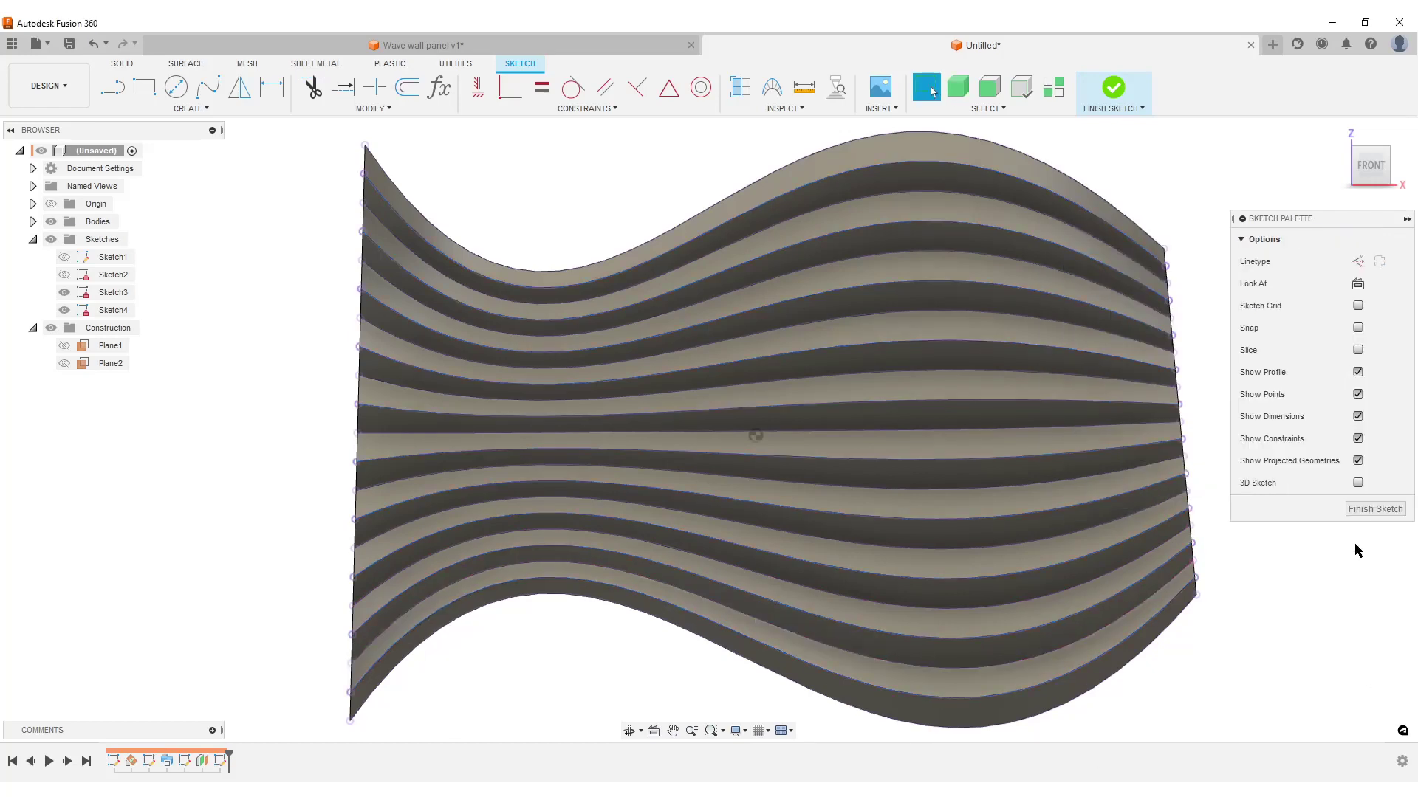
left_click(1375, 509)
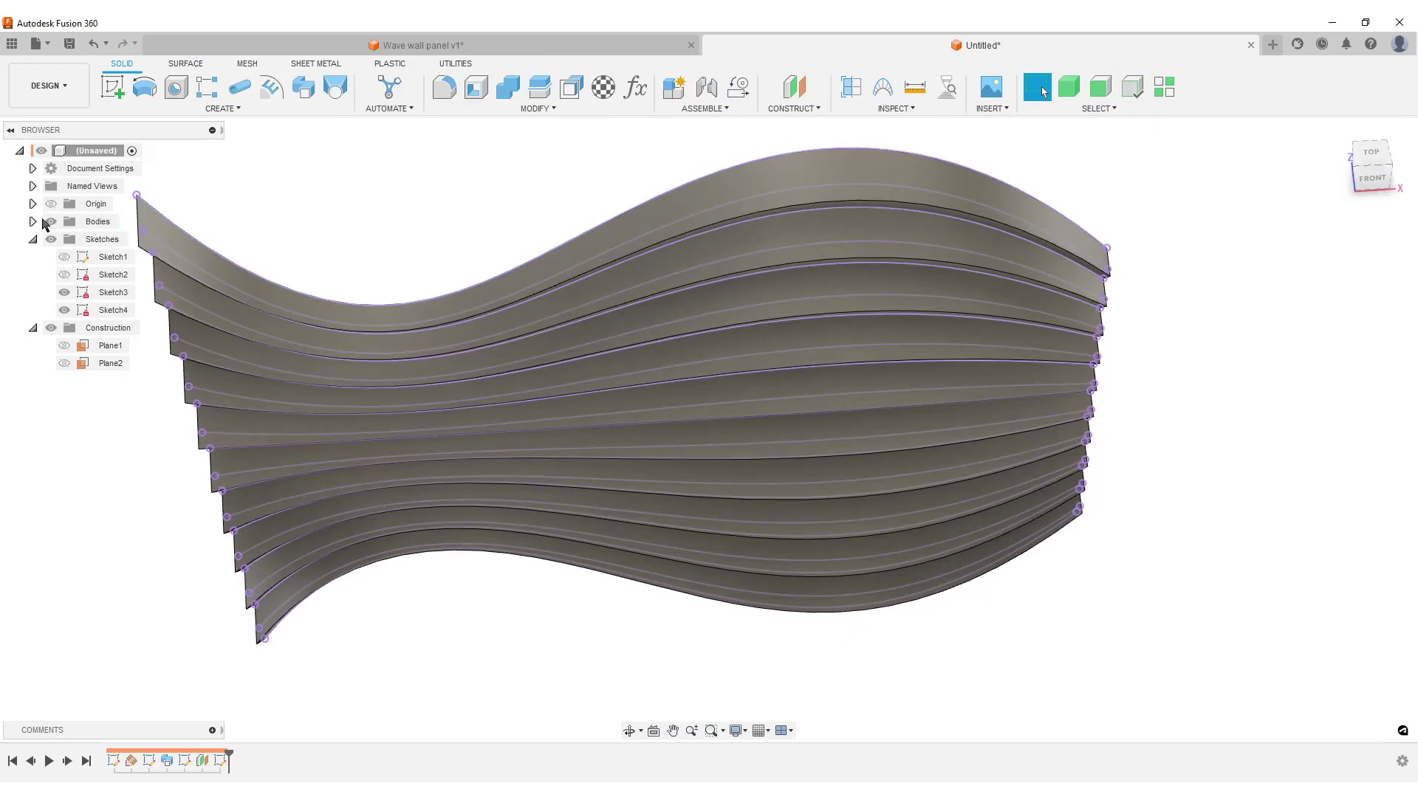
Hide the swept wave body Body1 and remove it from the design, keeping the projected curves.
left_click(34, 222)
left_click(64, 239)
scroll(548, 415, "down", 4)
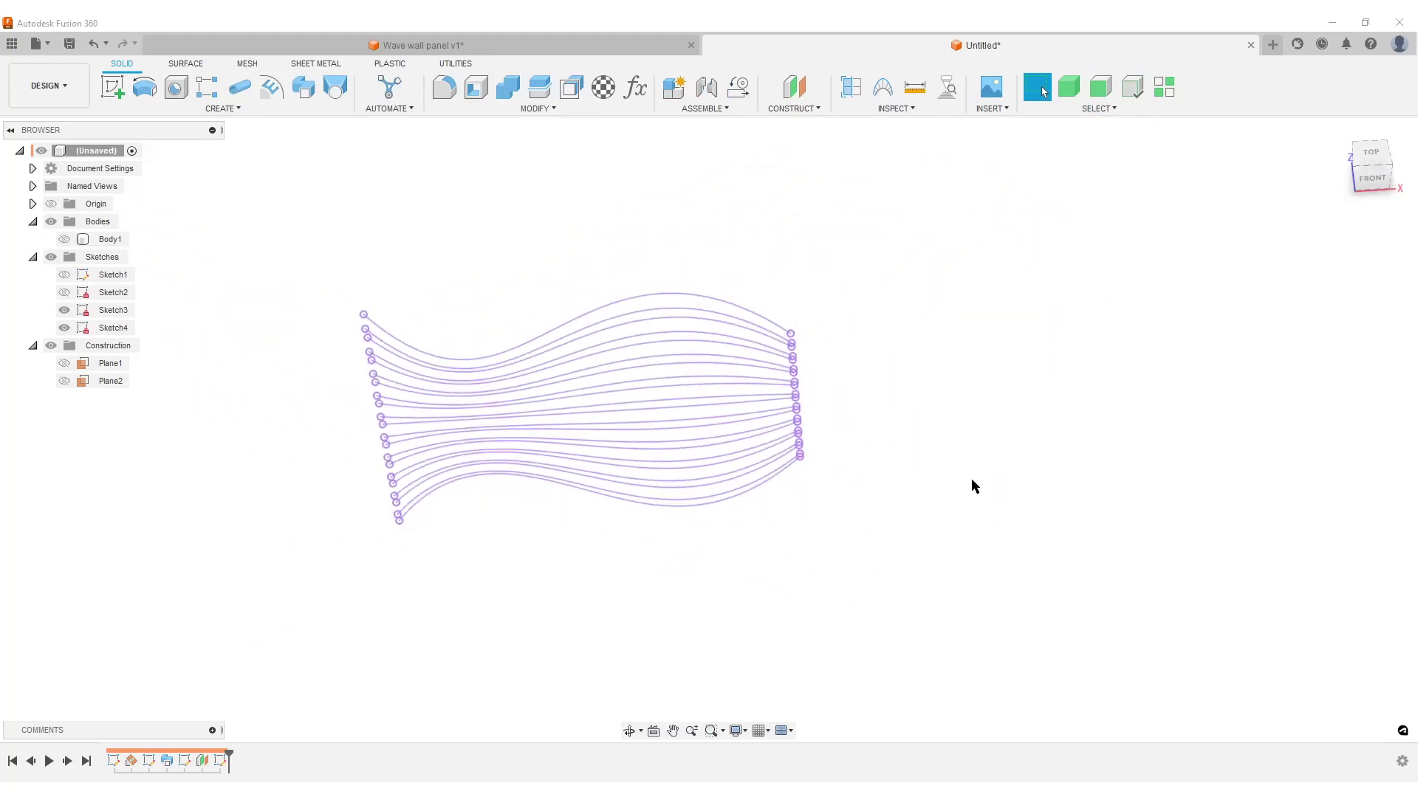
left_click(1373, 183)
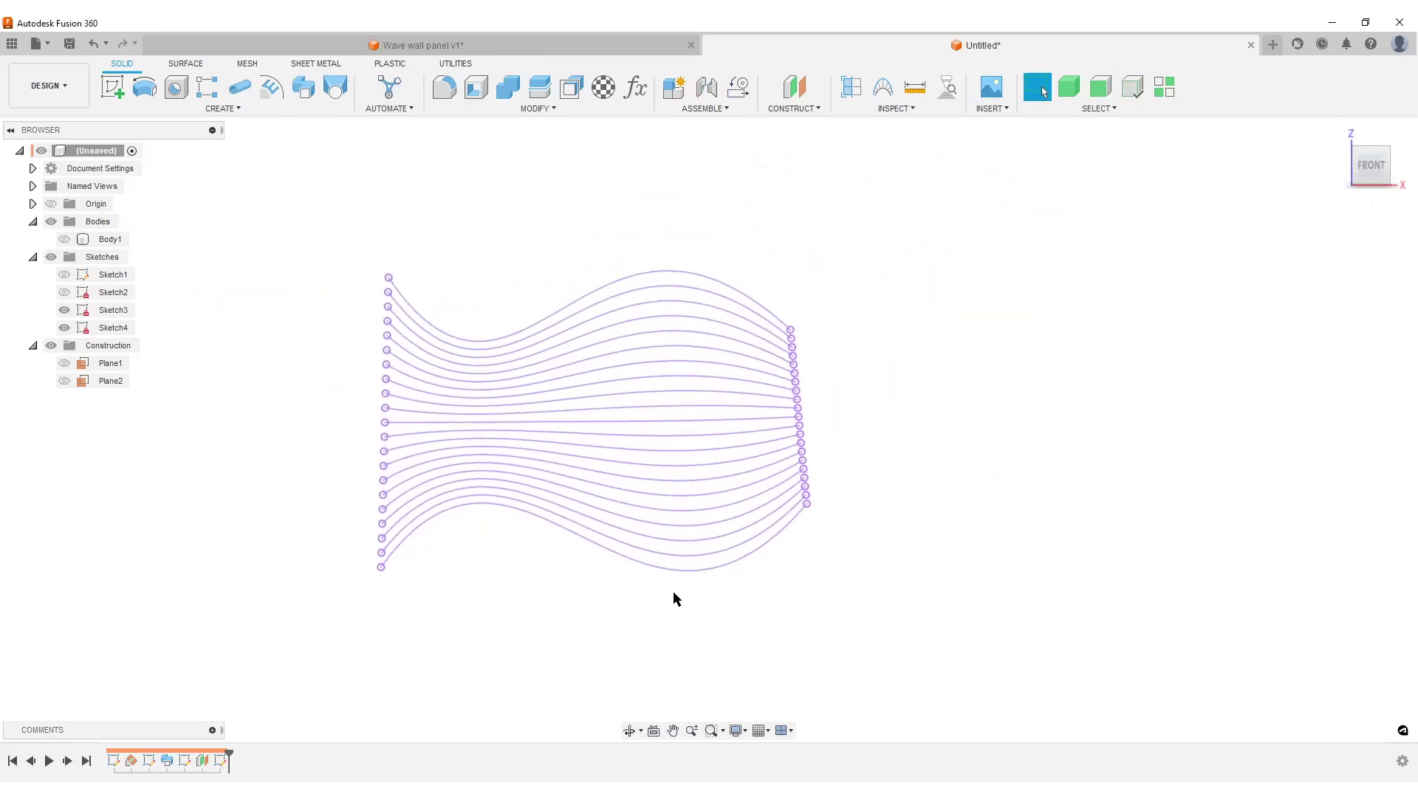
middle_click_drag(674, 595, 974, 608)
scroll(831, 632, "up", 3)
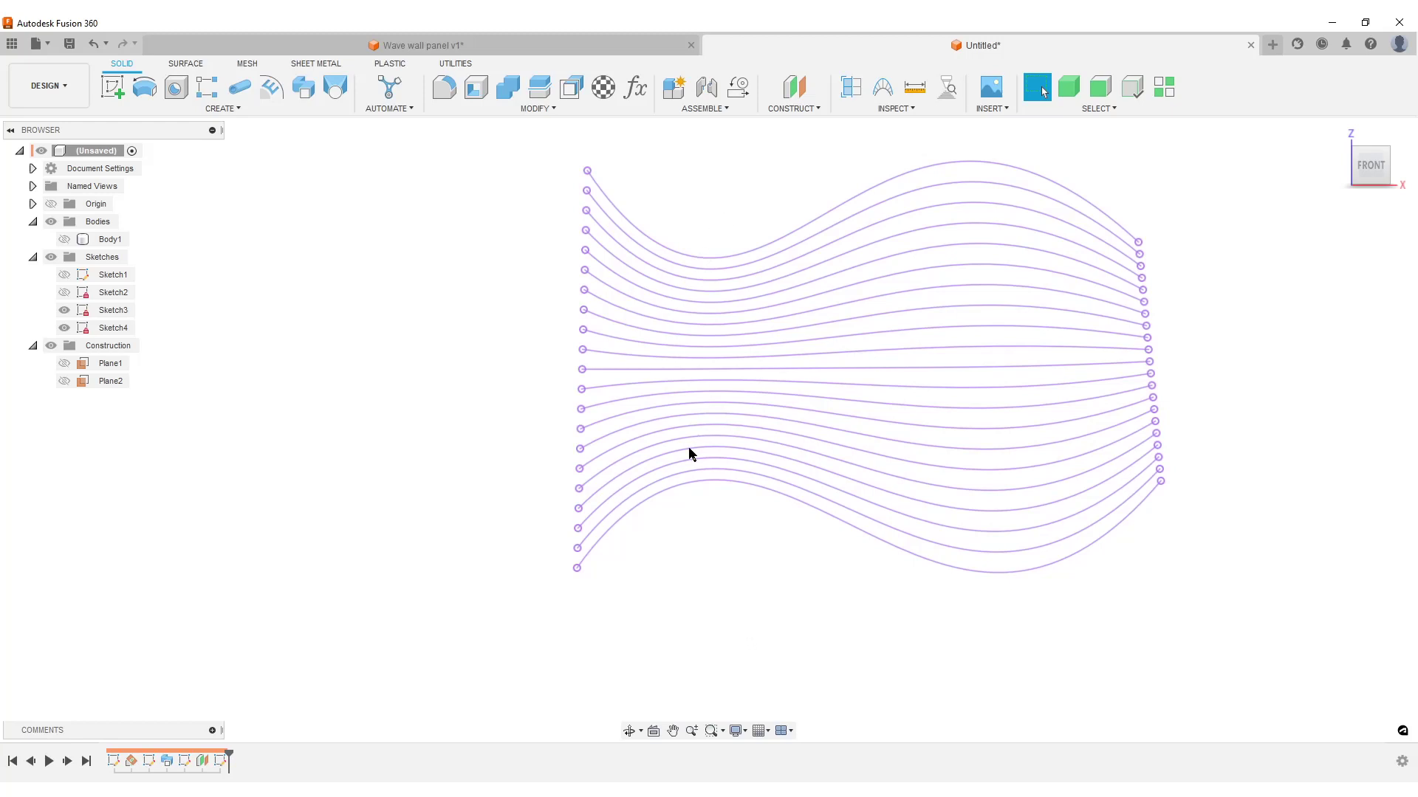
right_click(110, 241)
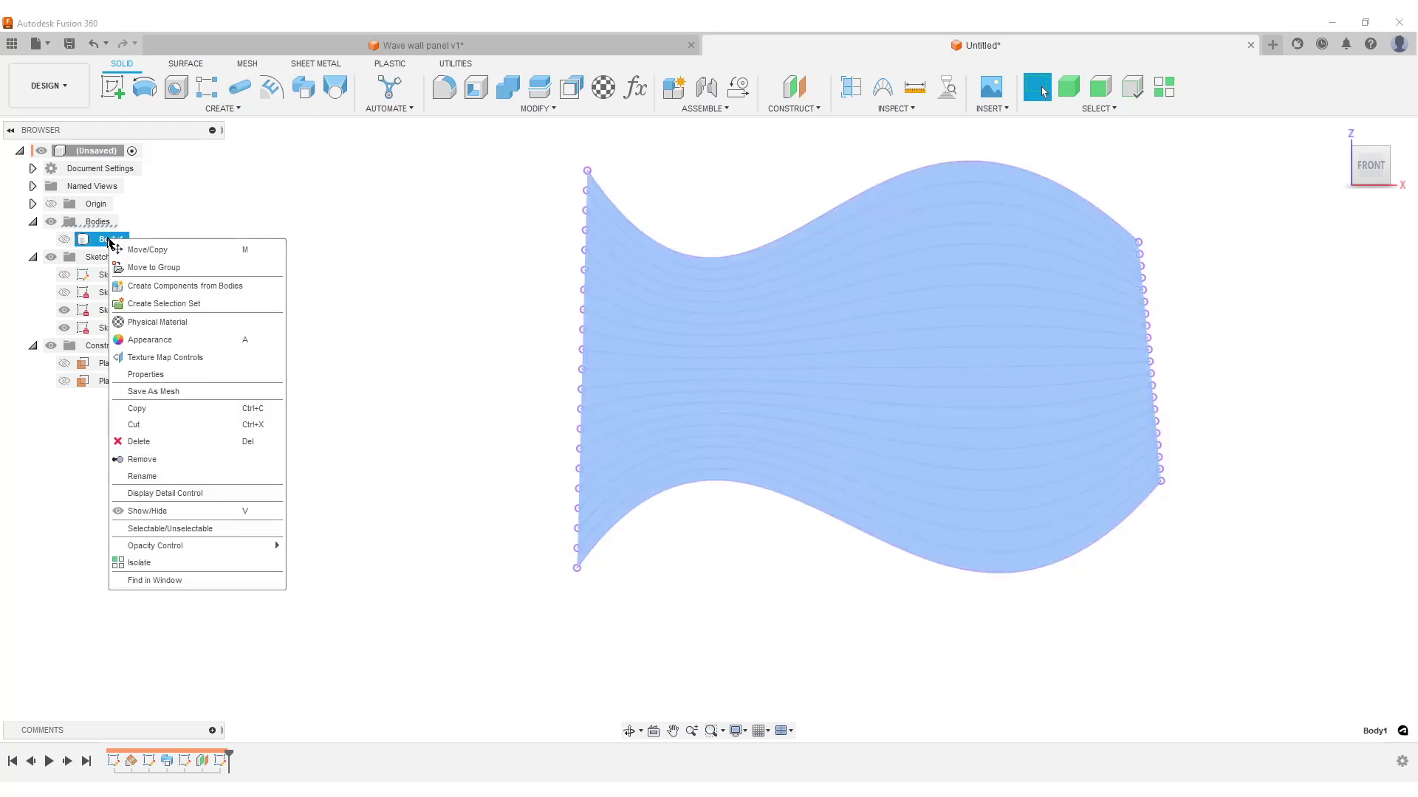
left_click(166, 460)
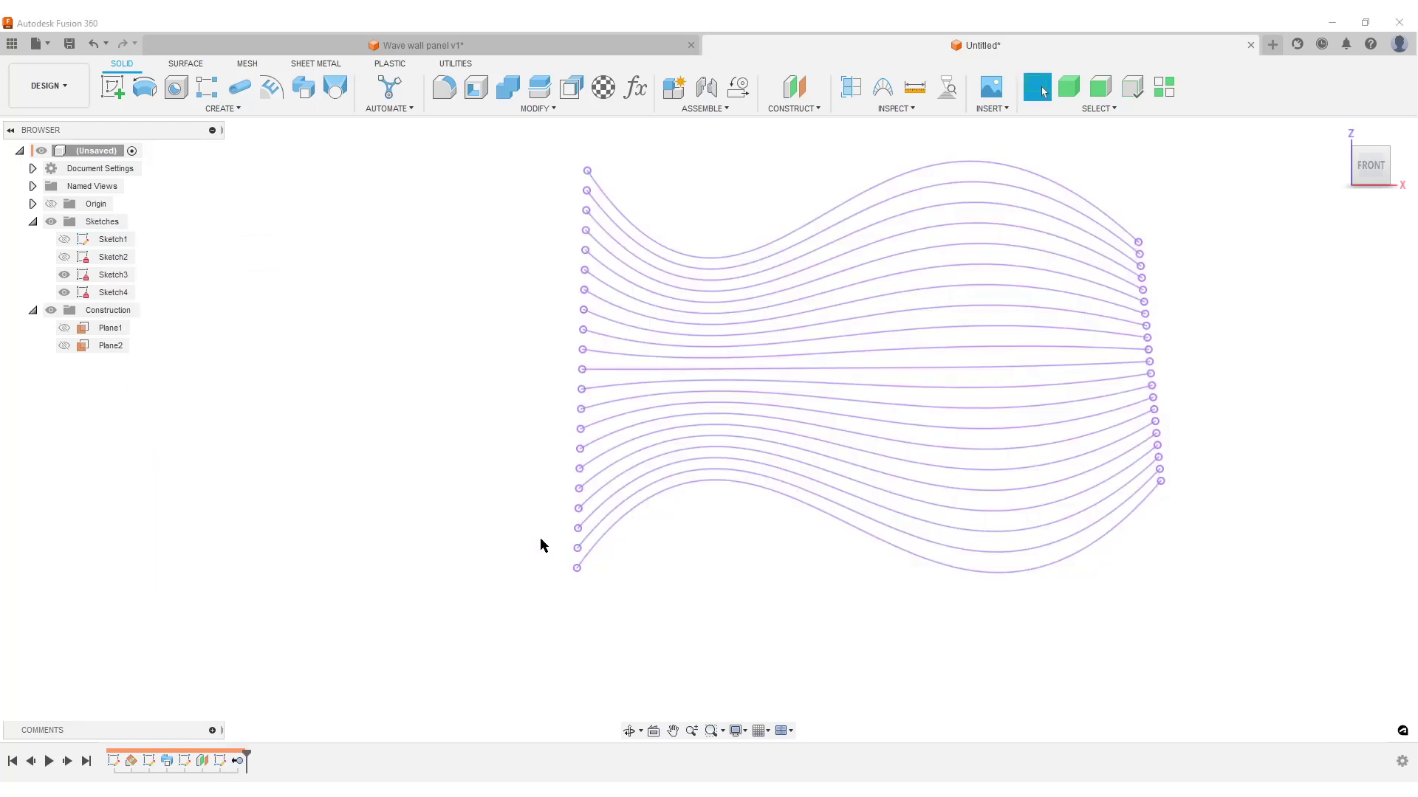
Loft a new surface body through all 21 projected wave curves, picked in order from the uppermost to the lowest.
scroll(345, 361, "down", 2)
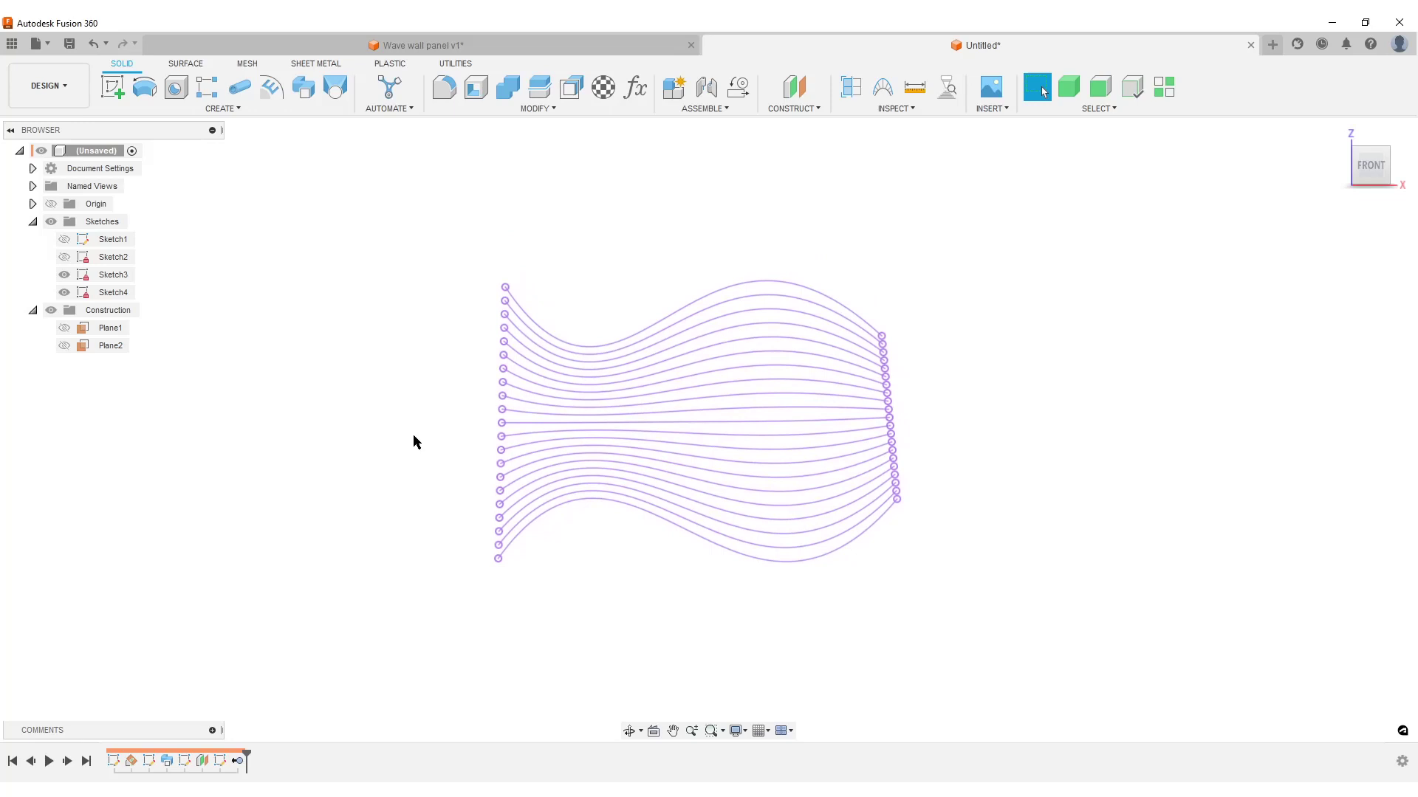
left_click(185, 64)
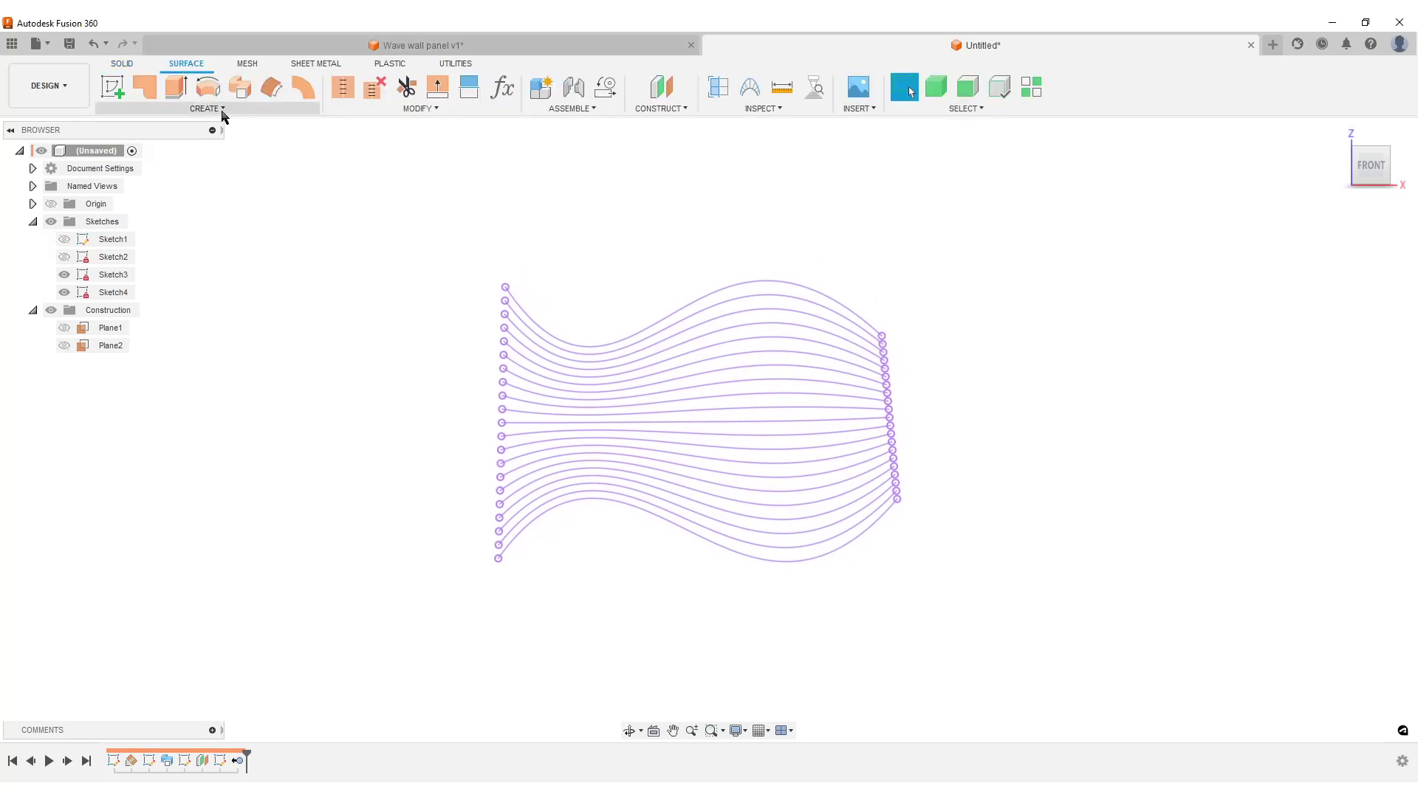
left_click(208, 110)
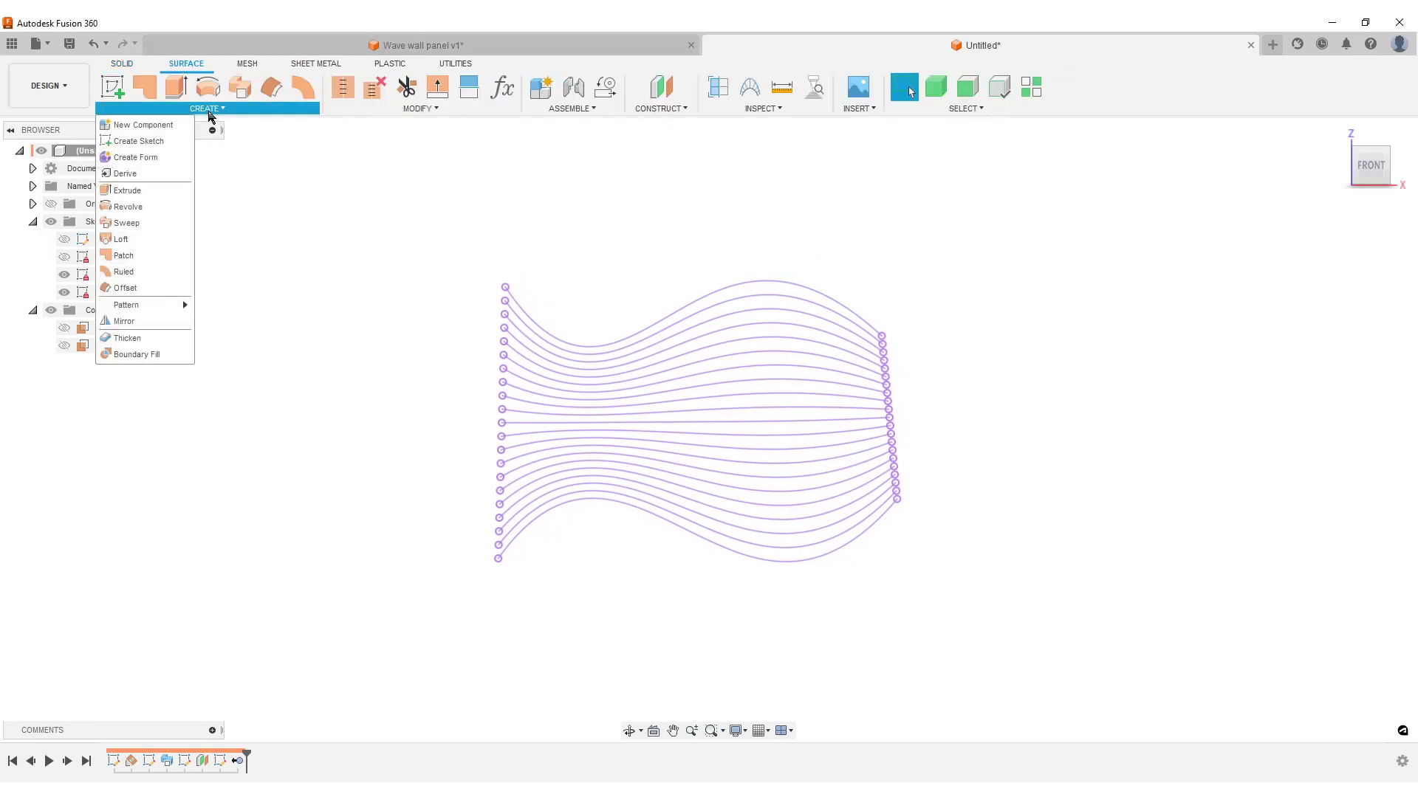
left_click(119, 240)
scroll(573, 218, "up", 3)
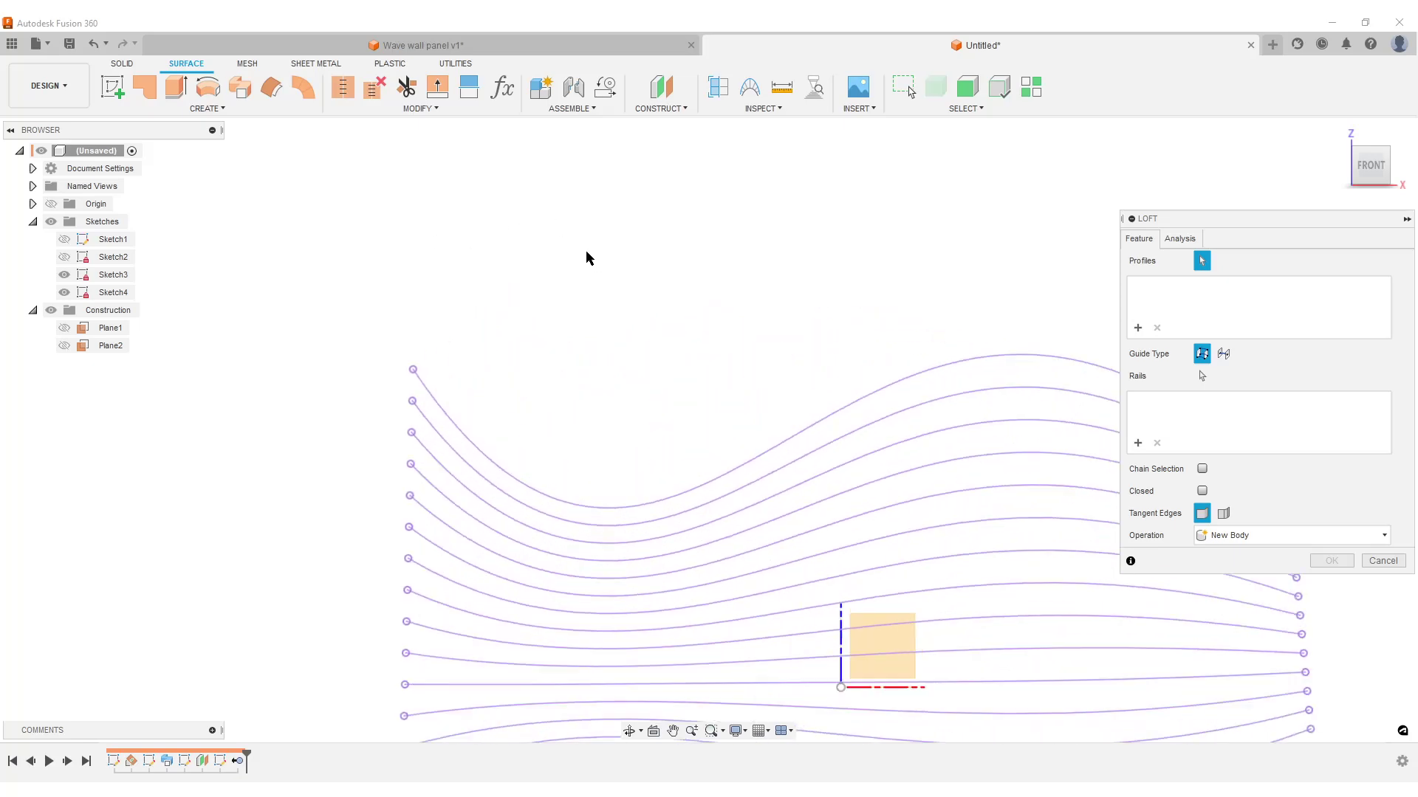
scroll(547, 209, "down", 2)
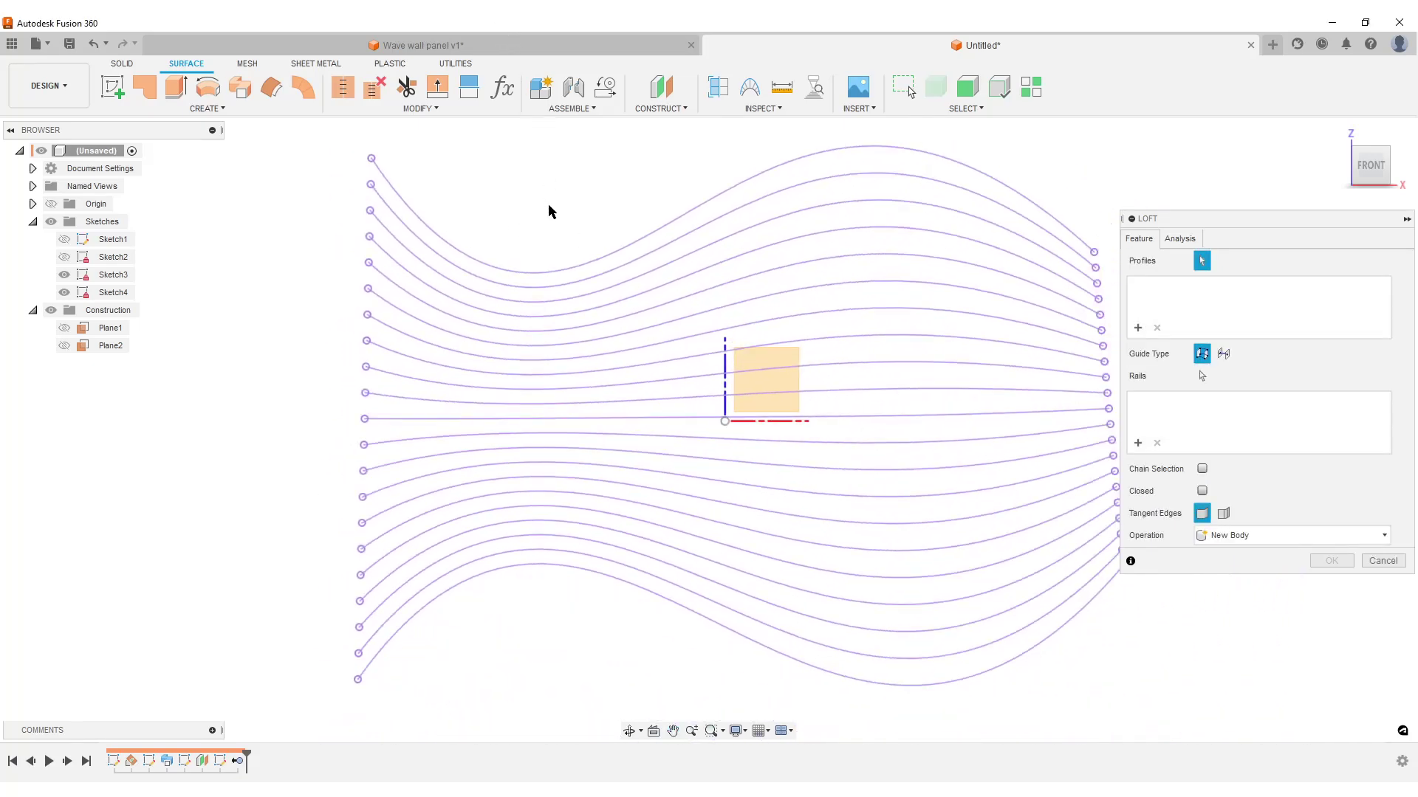
middle_click_drag(276, 421, 379, 424, "shift")
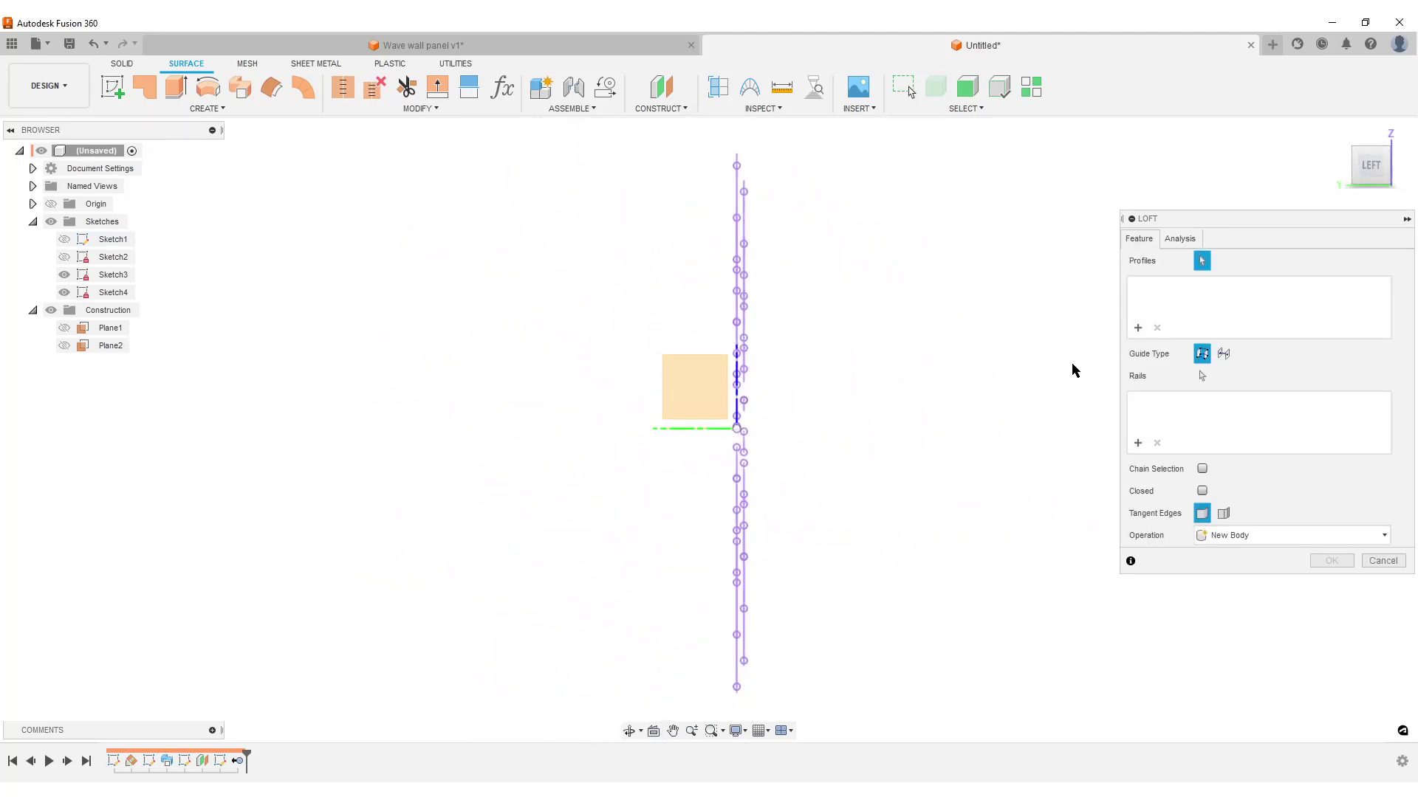
middle_click_drag(1075, 371, 890, 393, "shift")
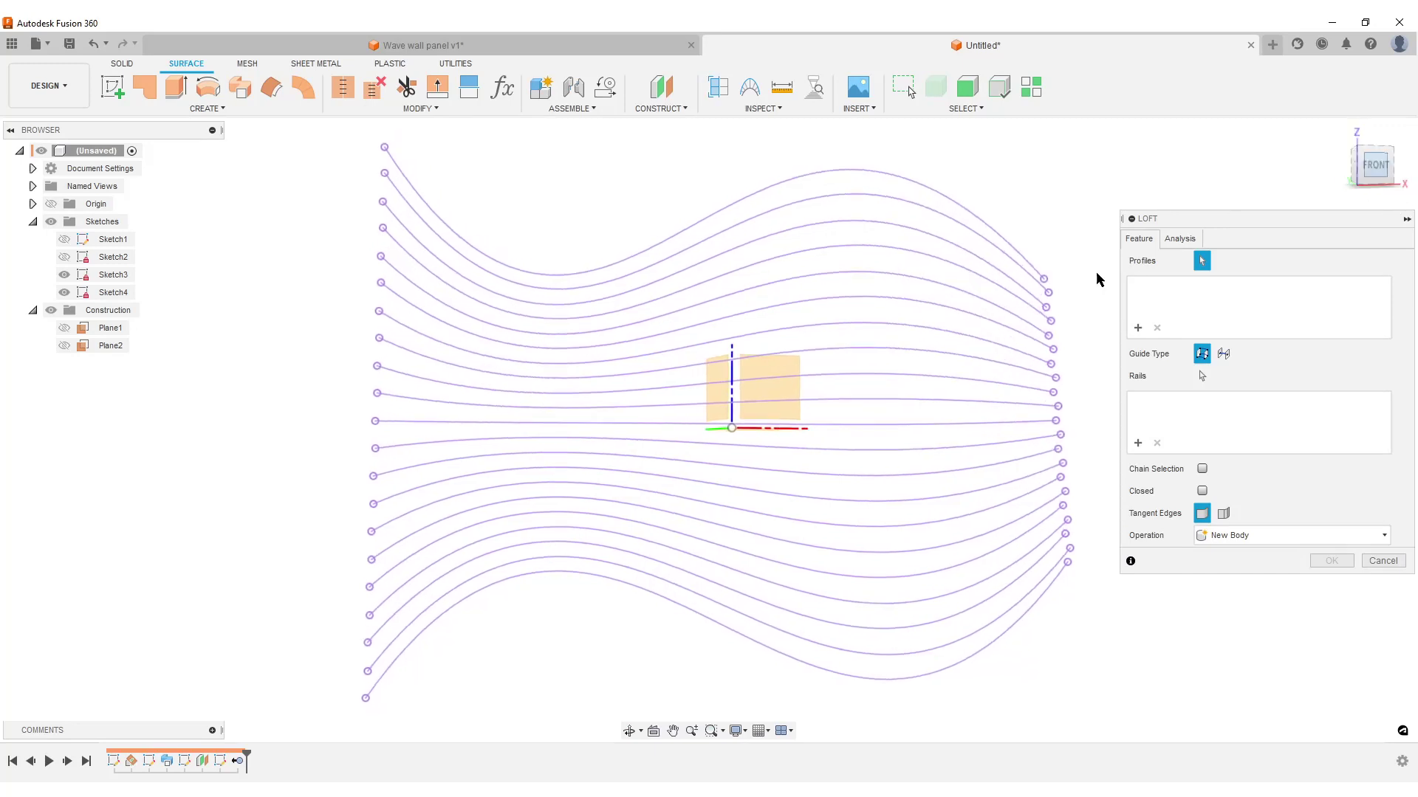
left_click(640, 261)
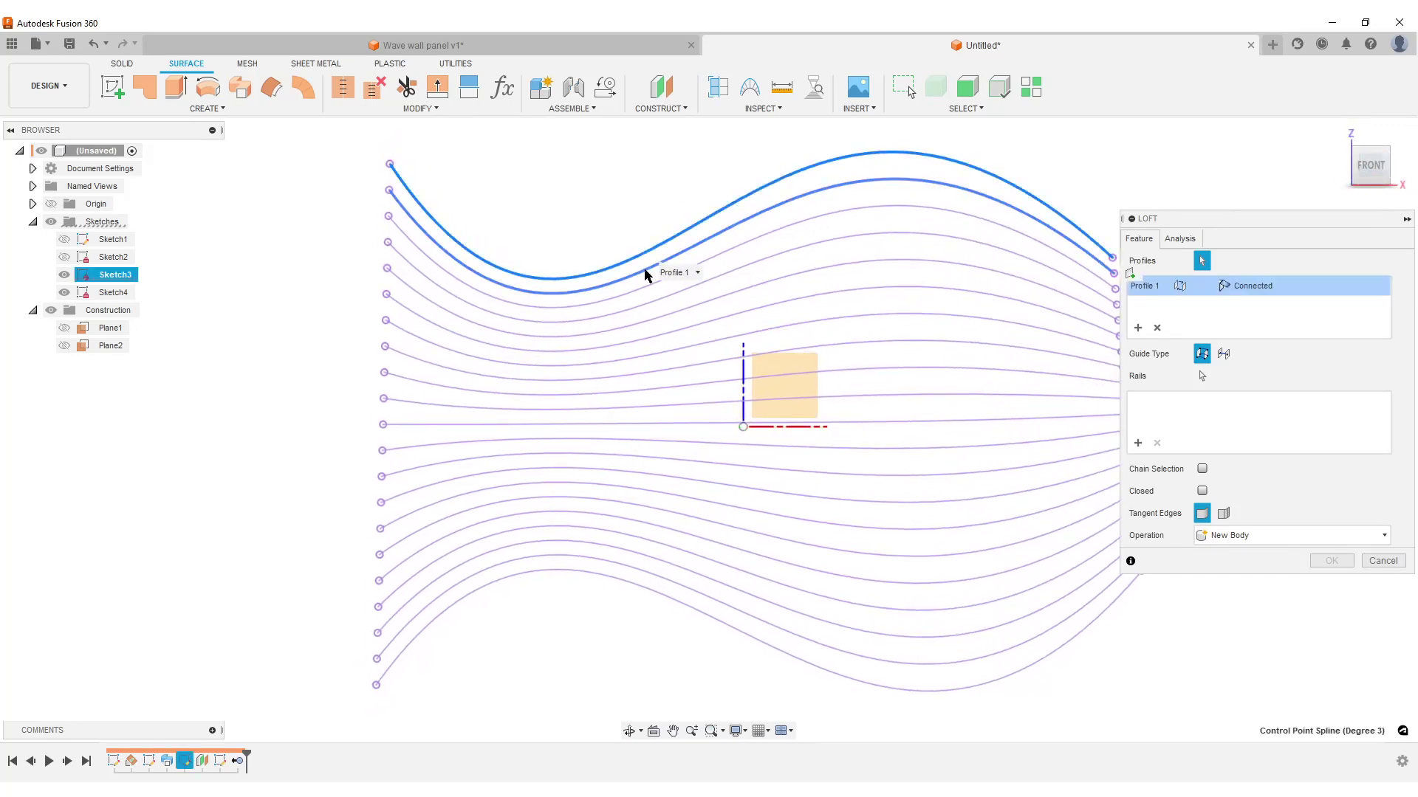
left_click(639, 285)
left_click(631, 308)
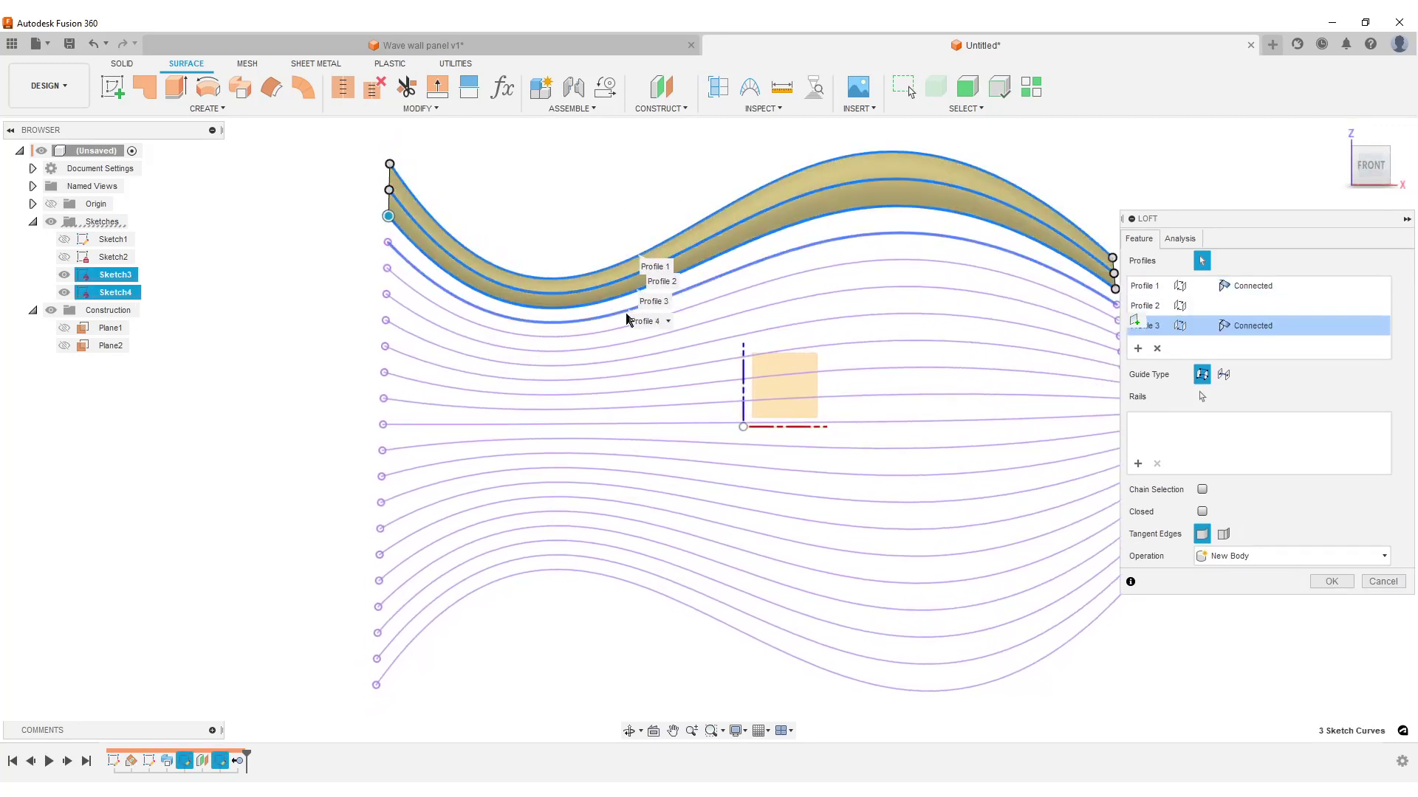
left_click(629, 326)
left_click(623, 345)
left_click(618, 361)
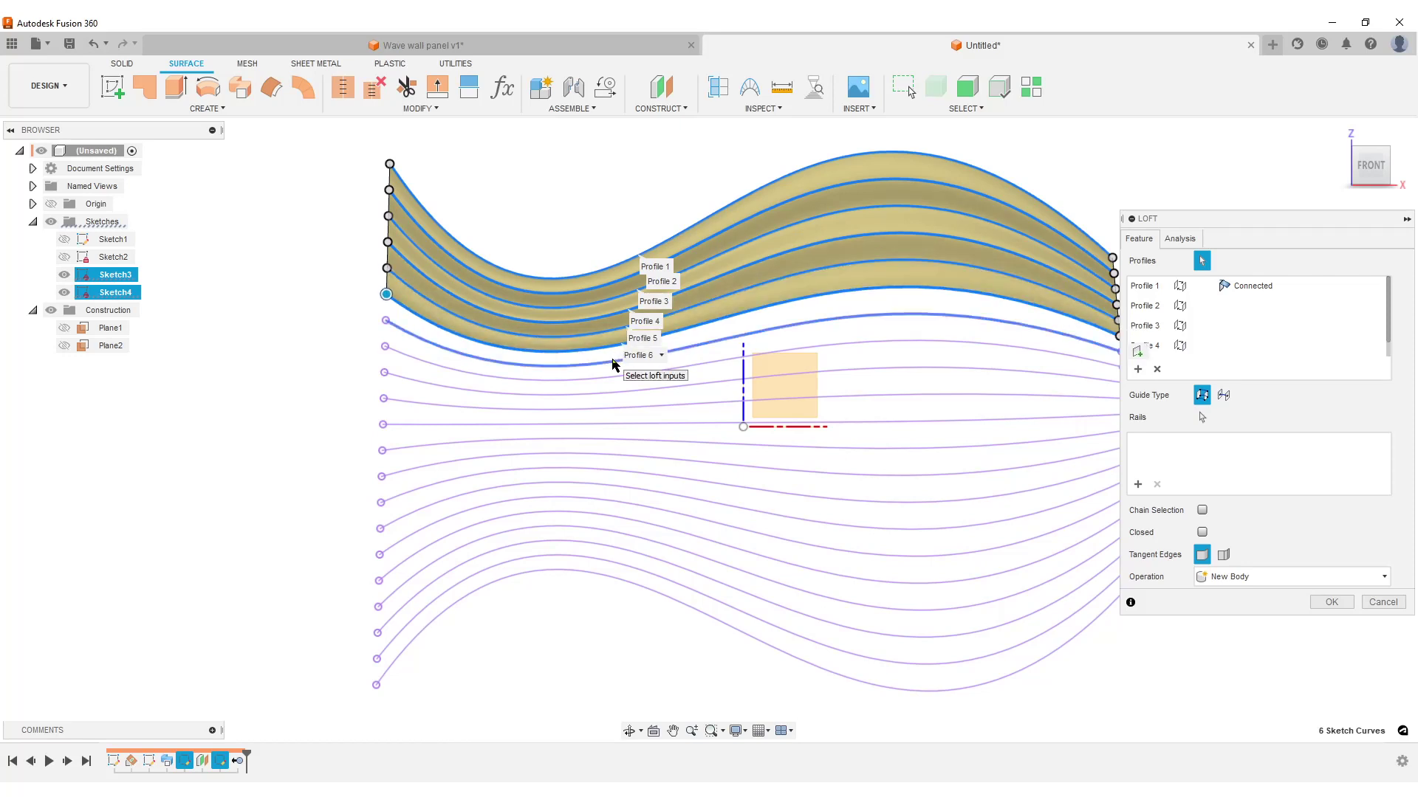
left_click(608, 380)
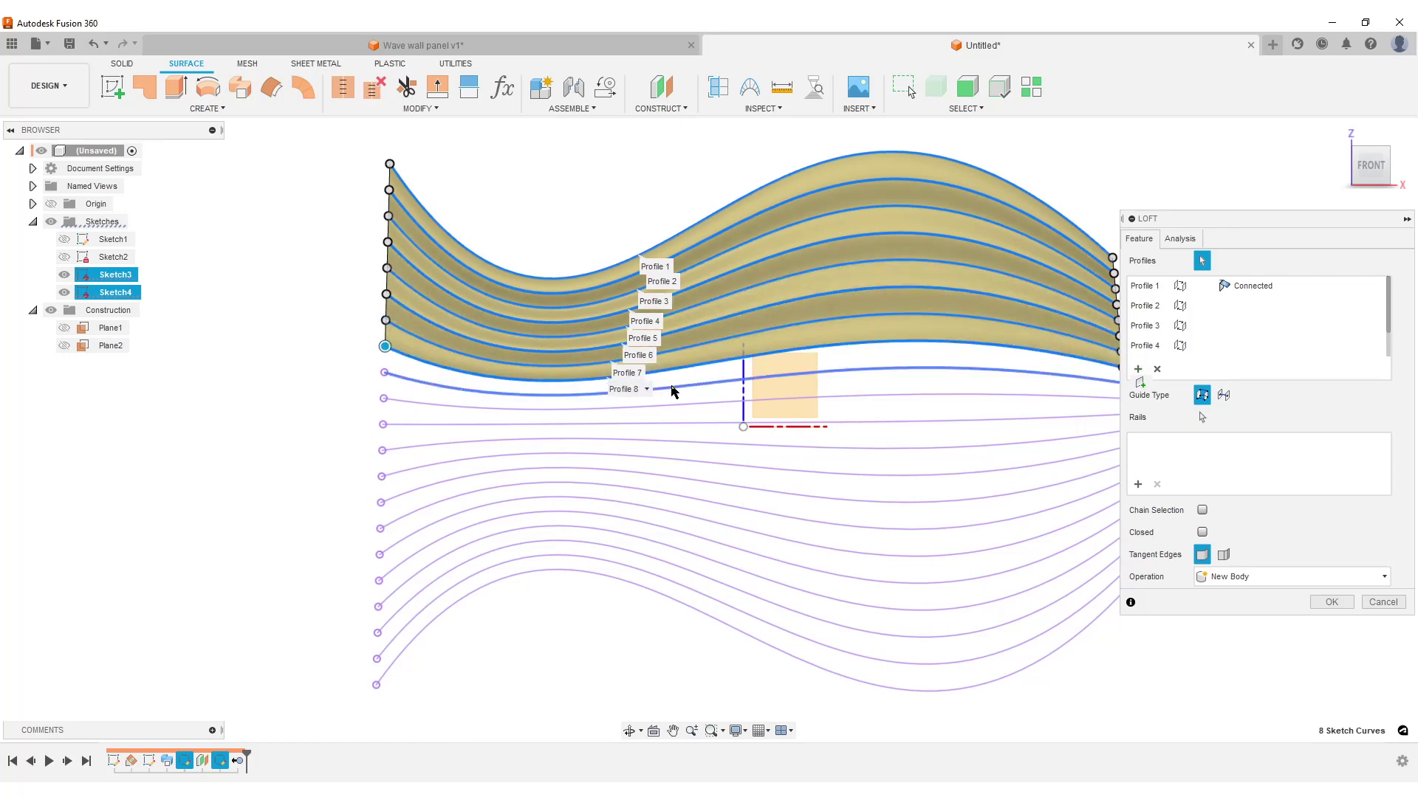
left_click(668, 393)
left_click(665, 407)
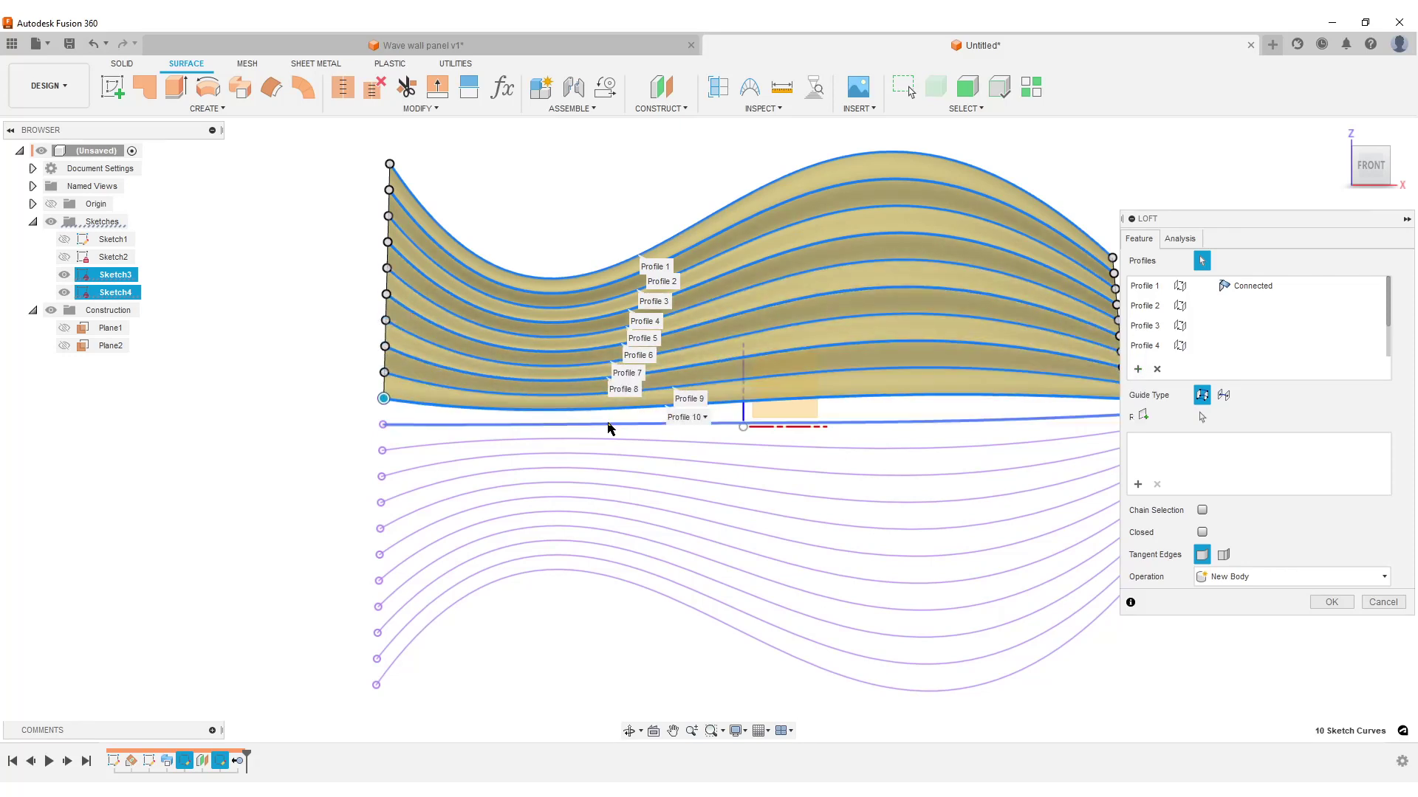
left_click(611, 423)
left_click(660, 443)
left_click(661, 446)
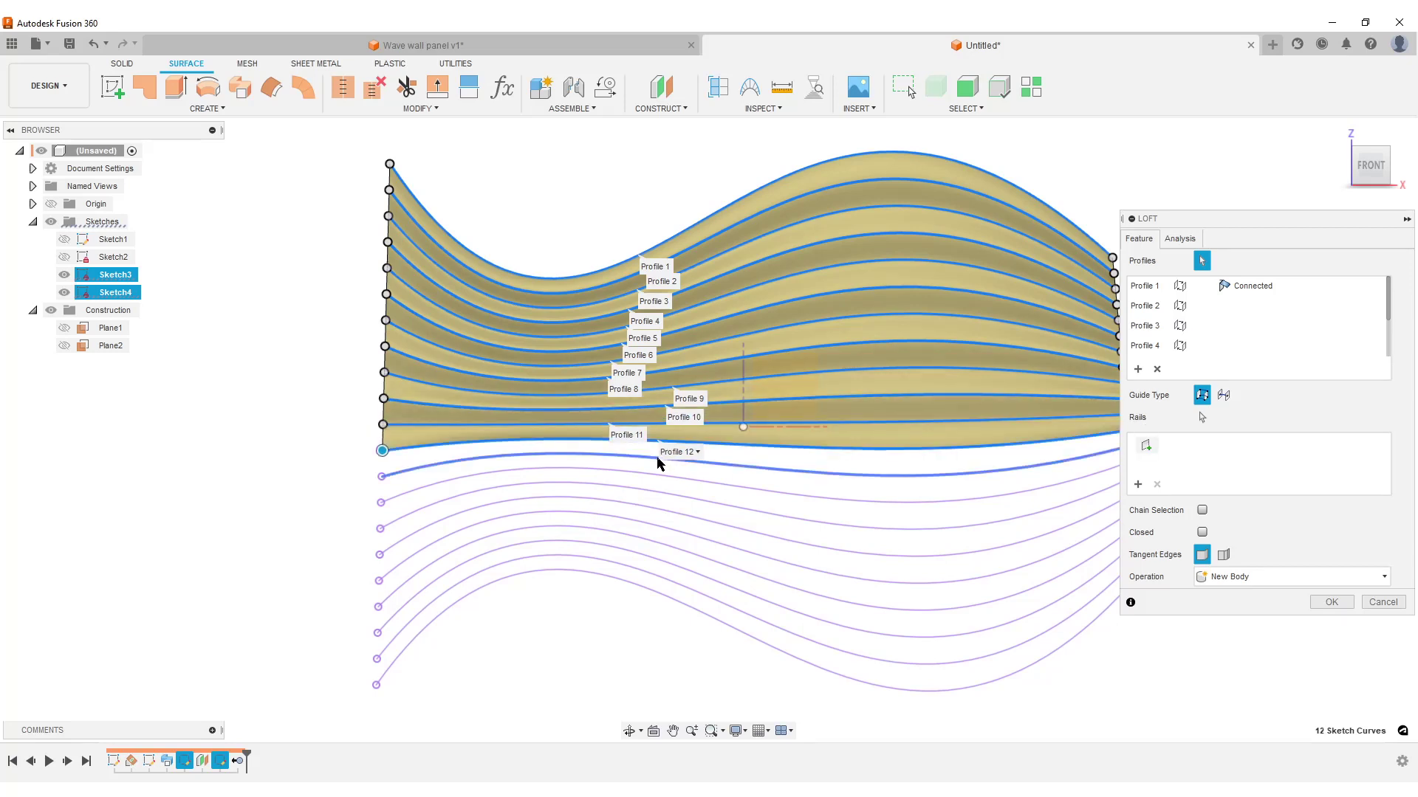
left_click(620, 469)
left_click(606, 486)
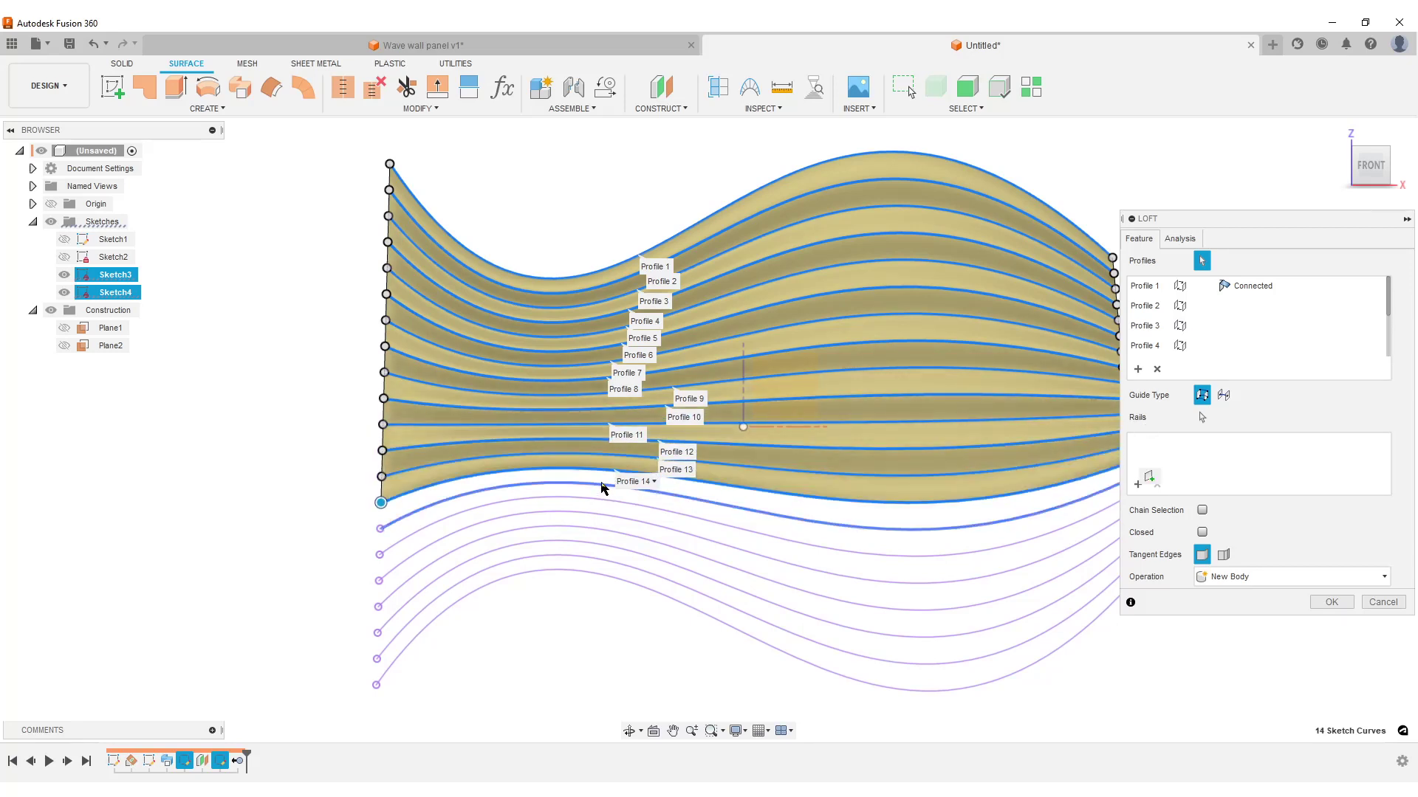
left_click(601, 497)
left_click(595, 512)
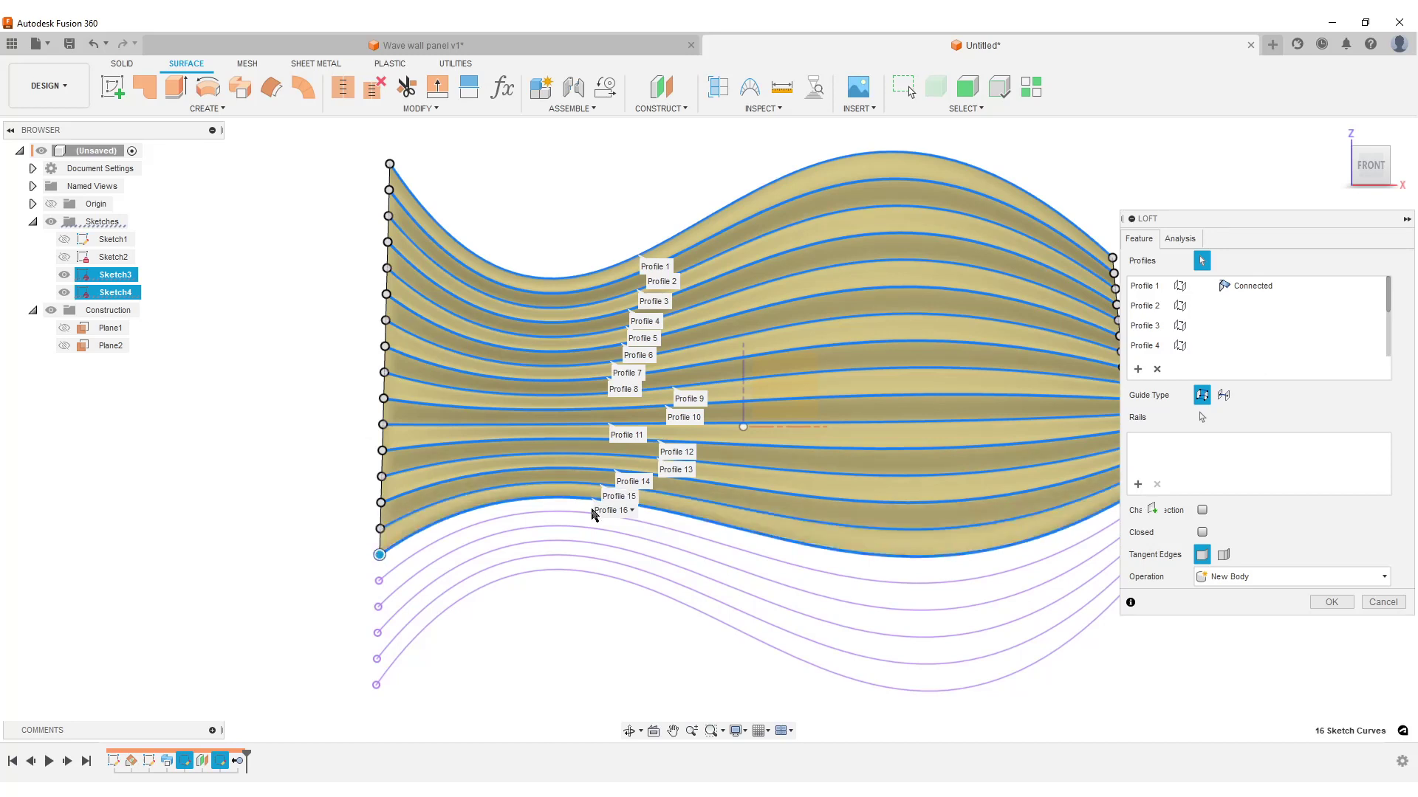
left_click(564, 528)
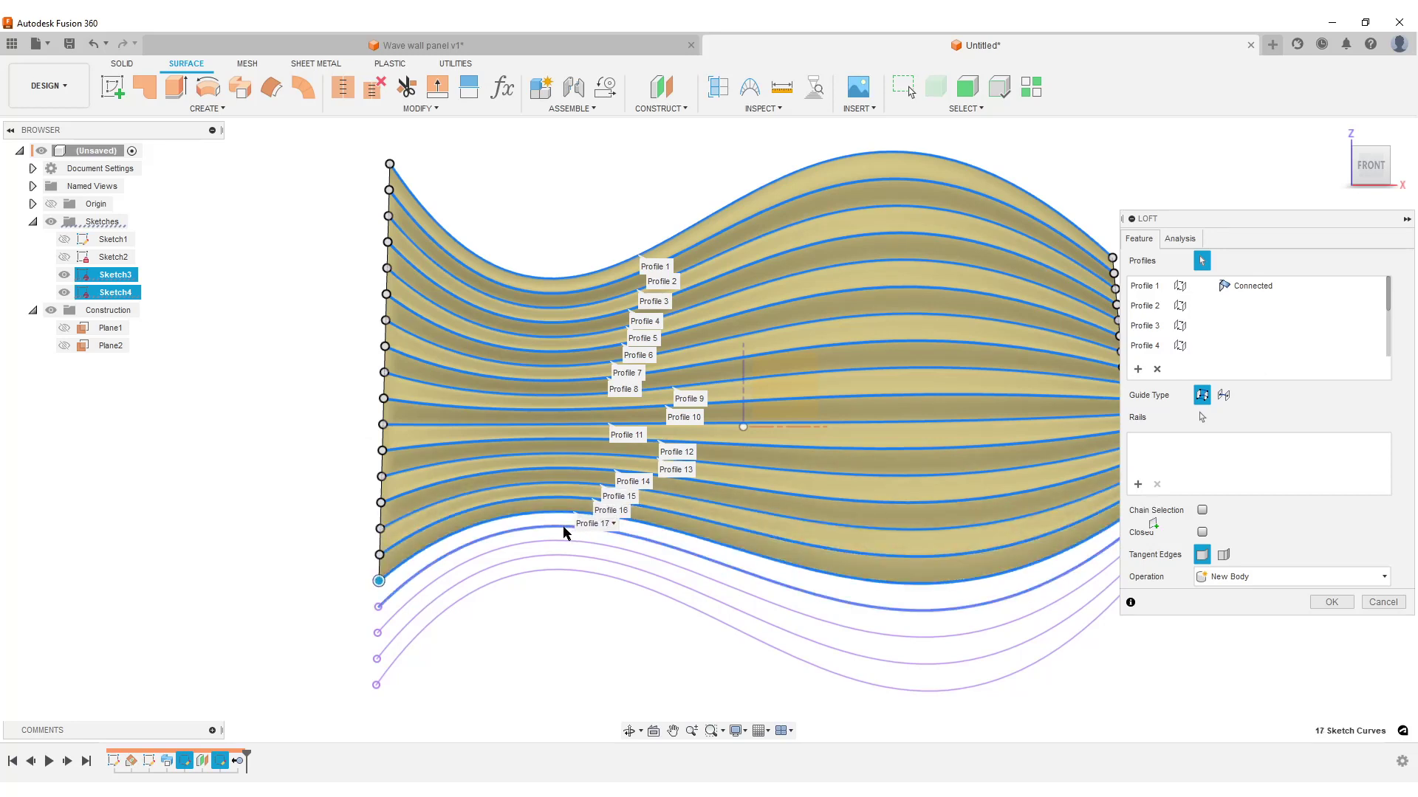
left_click(559, 542)
left_click(551, 557)
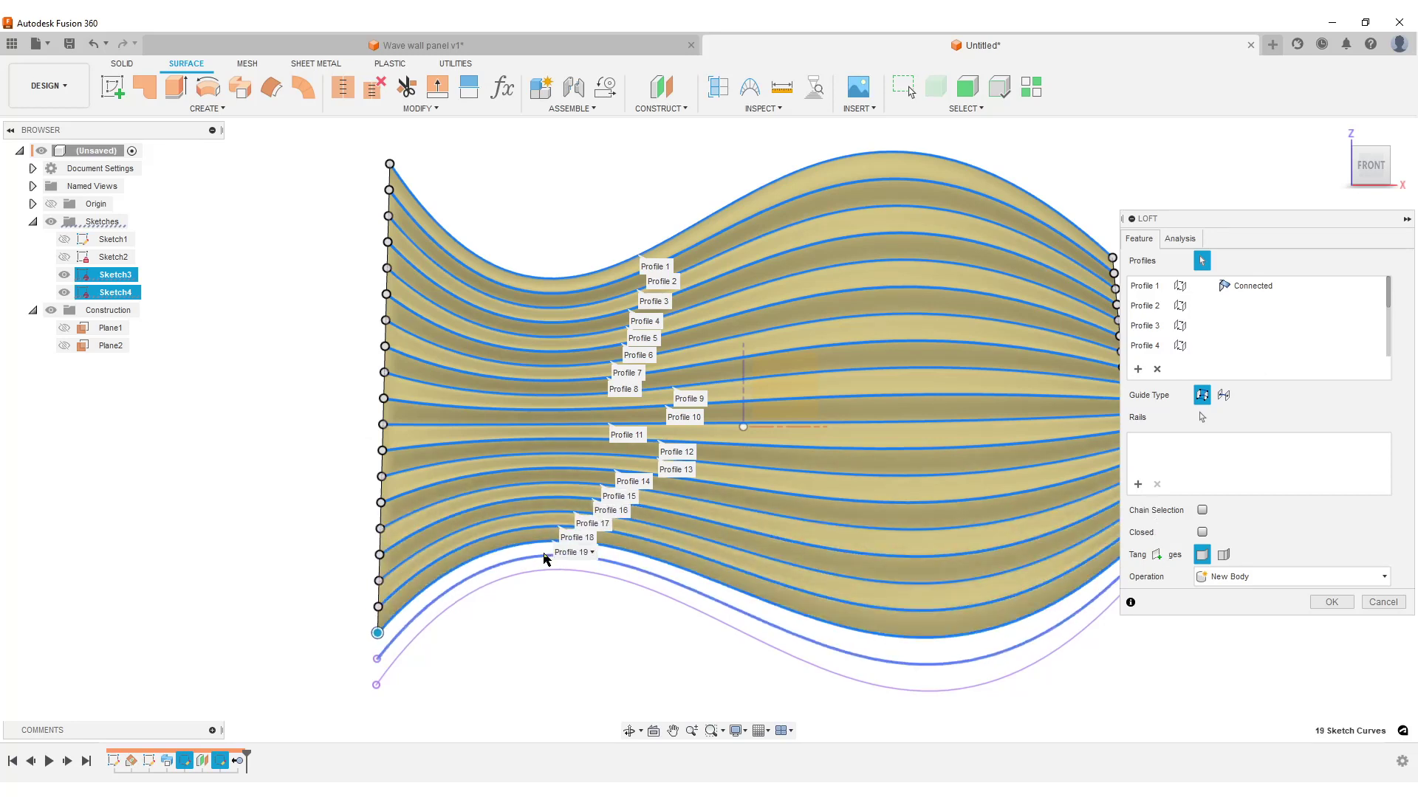
left_click(538, 570)
left_click(533, 584)
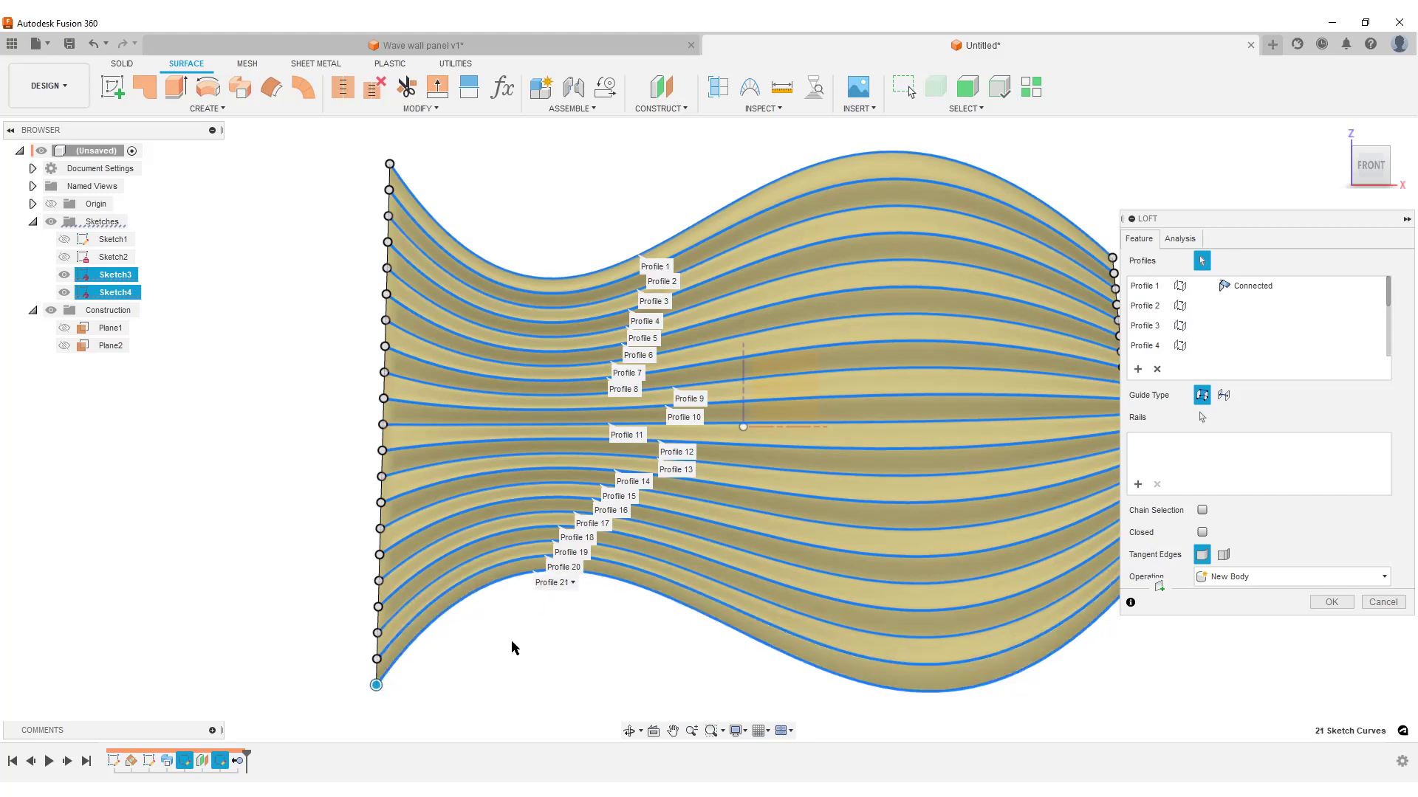
scroll(829, 497, "down", 3)
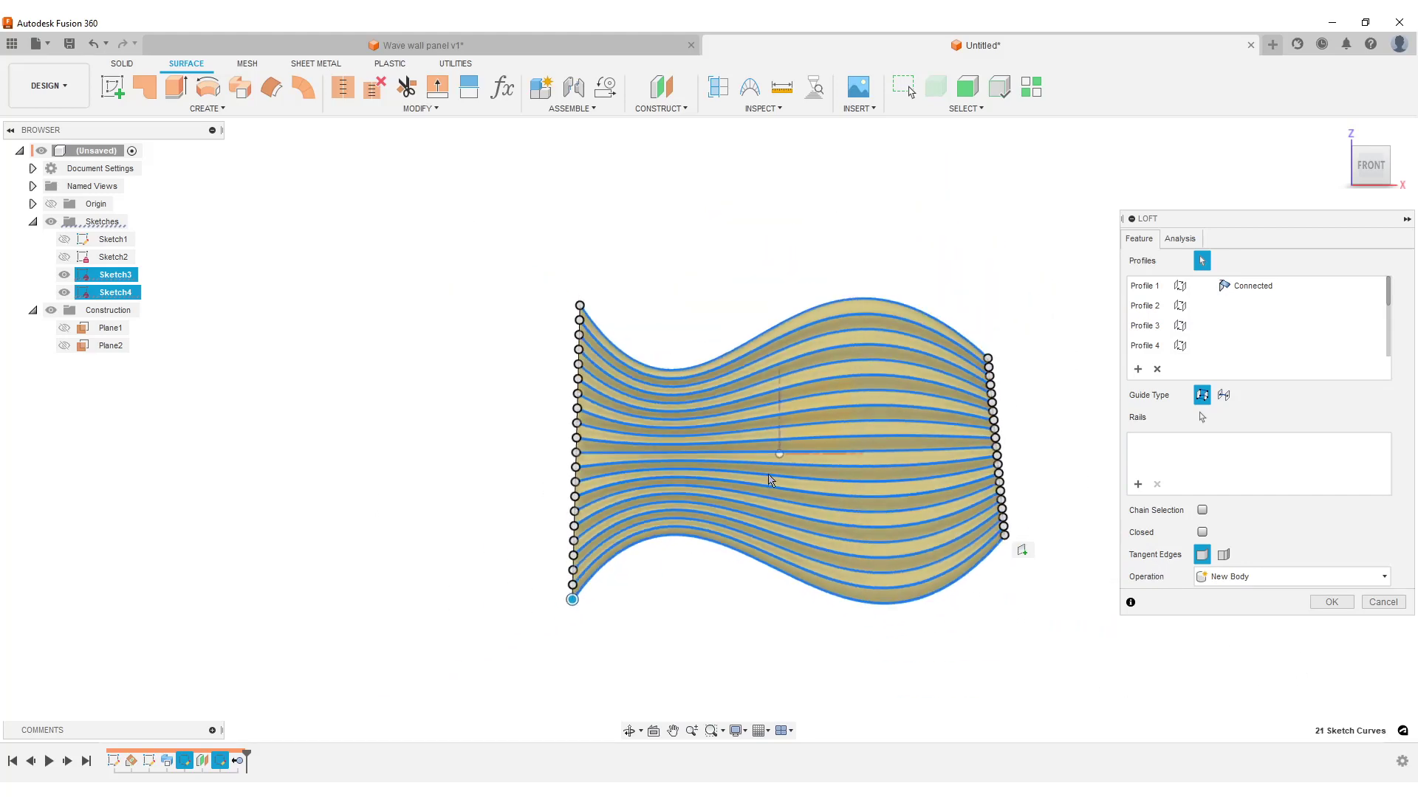
scroll(890, 532, "up", 2)
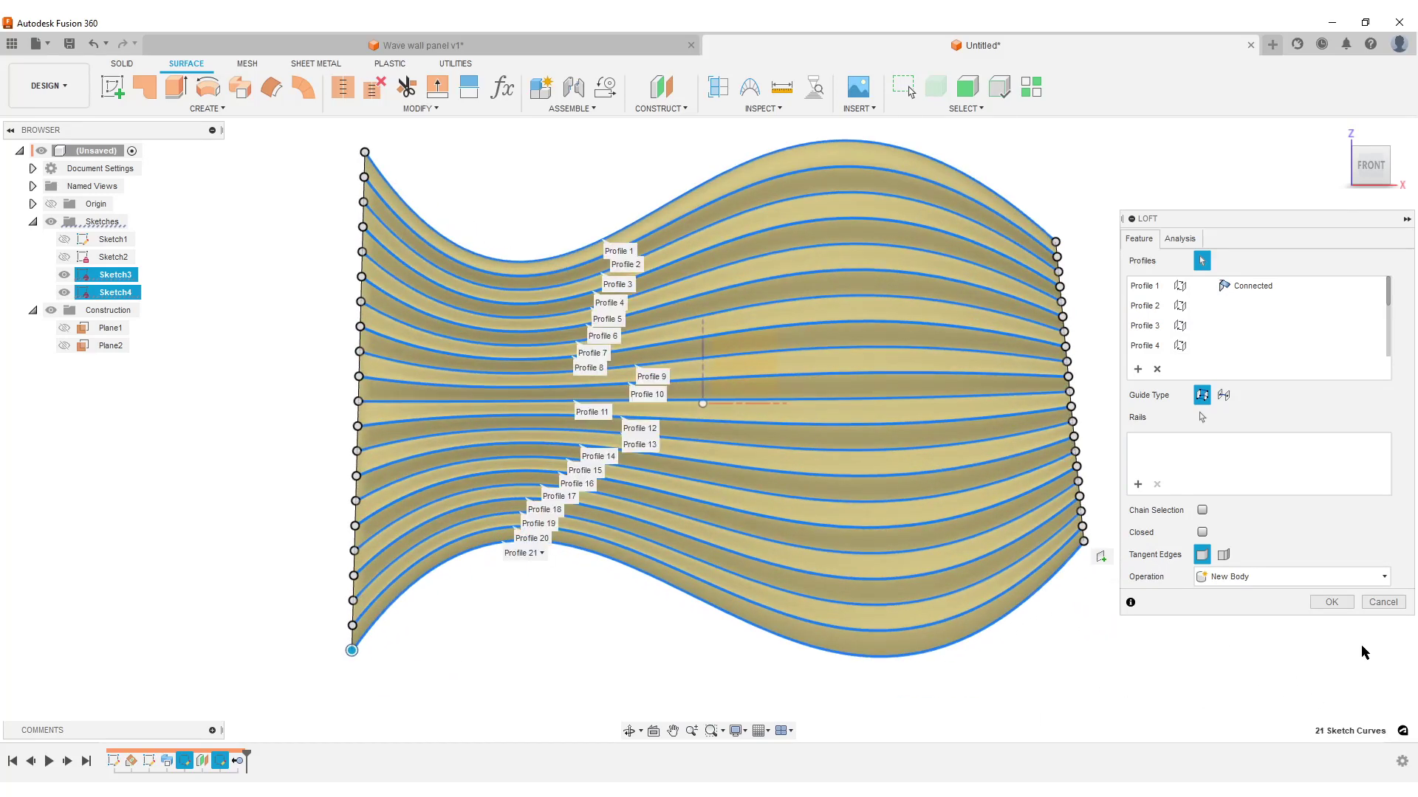
left_click(1331, 601)
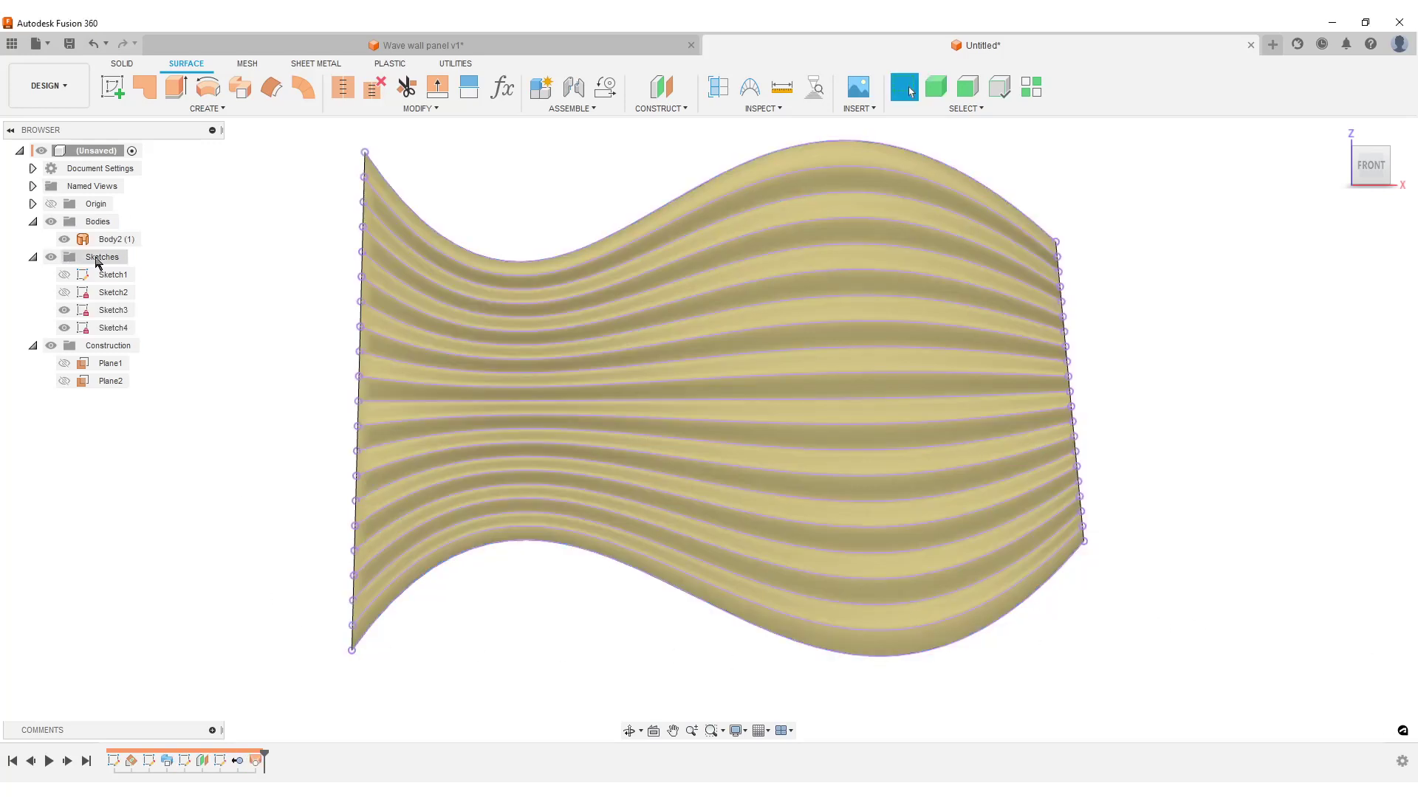
Hide the projected curve sketches Sketch3 and Sketch4 and view the lofted zigzag surface at an angle.
scroll(318, 323, "down", 3)
left_click(65, 310)
left_click(64, 328)
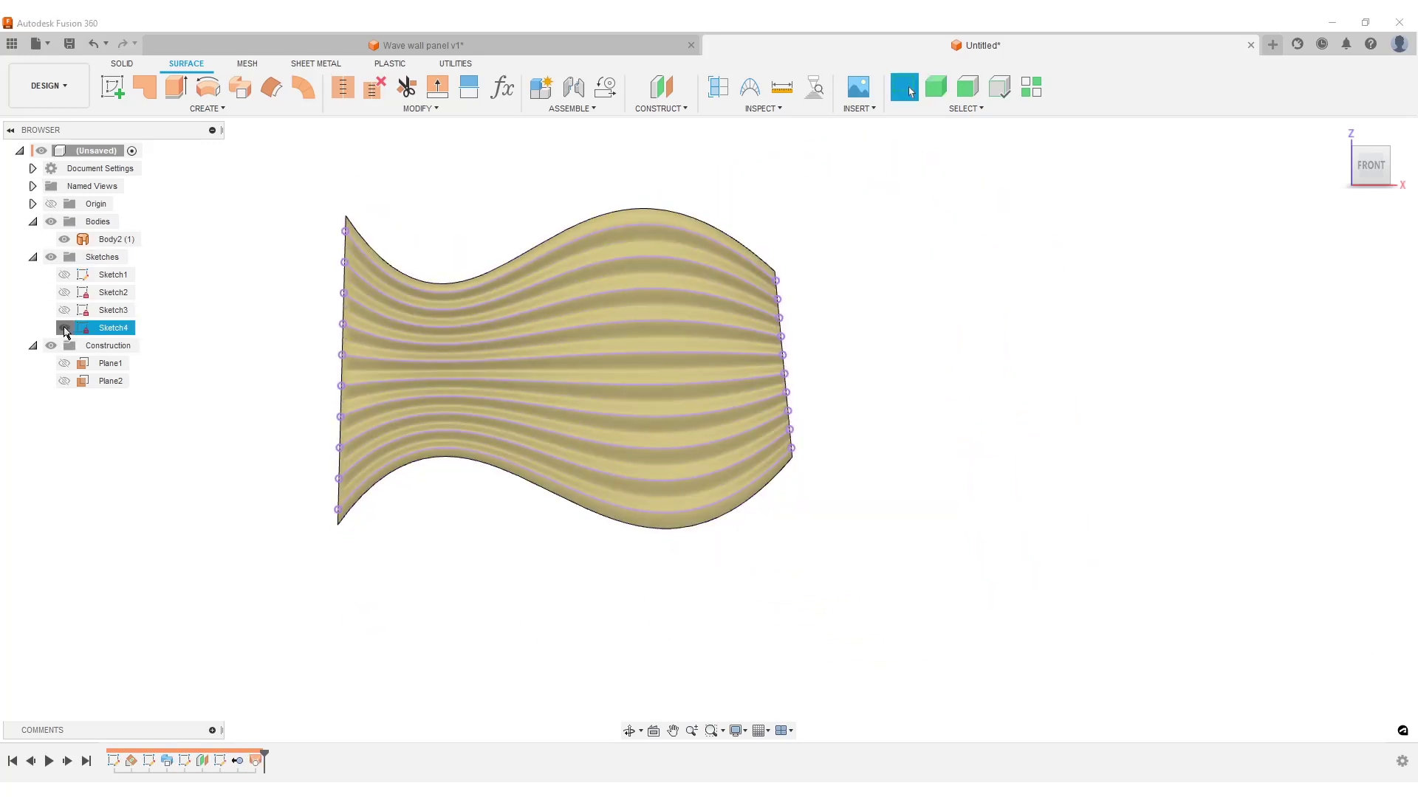
middle_click_drag(636, 386, 915, 476)
mouse_move(929, 472)
middle_mouse_down("shift")
mouse_move(797, 427)
mouse_move(760, 465)
mouse_move(753, 583)
mouse_move(785, 443)
mouse_move(768, 450)
middle_mouse_up("shift")
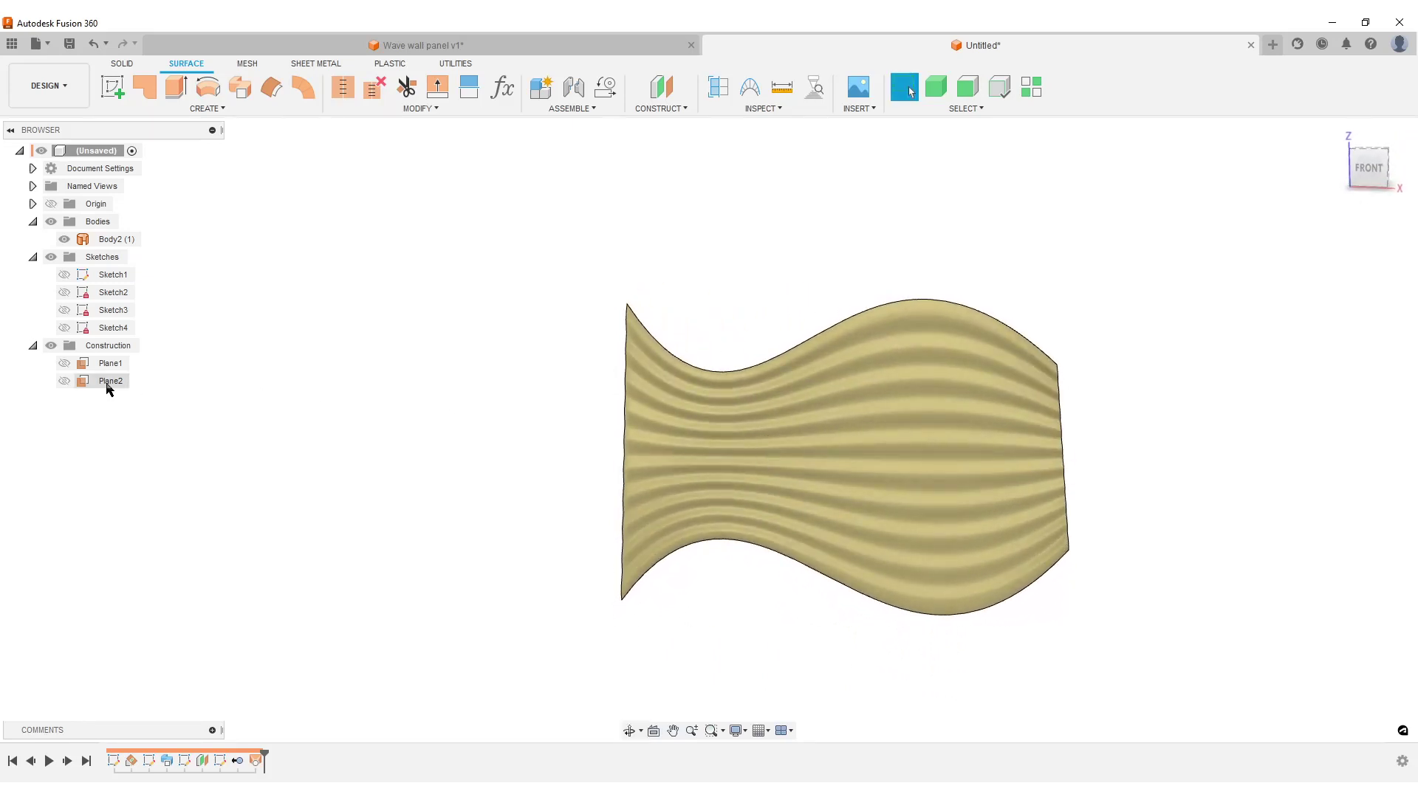
Show Sketch1 and extrude its central rectangle 20 mm to one side as a new body.
left_click(64, 274)
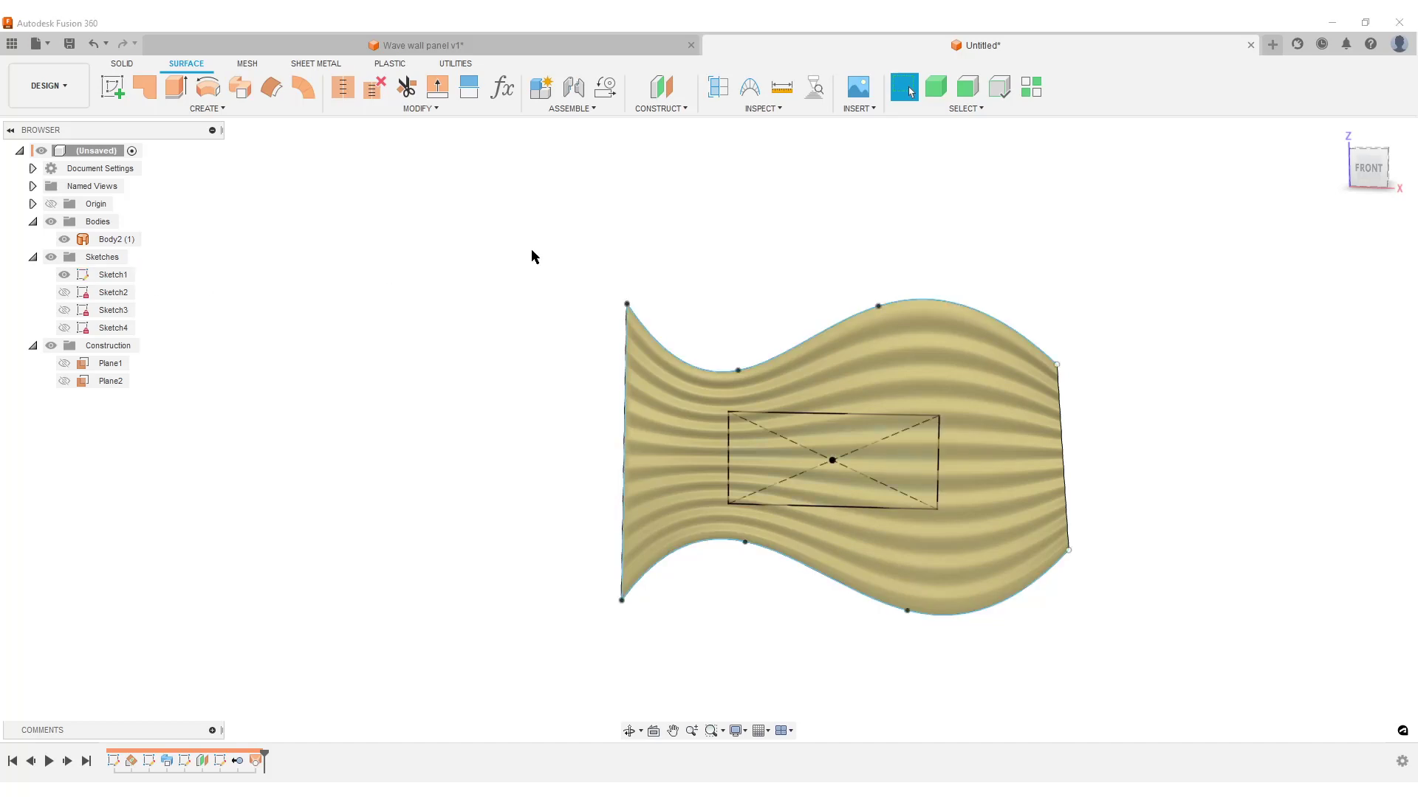
key("e")
scroll(886, 517, "up", 5)
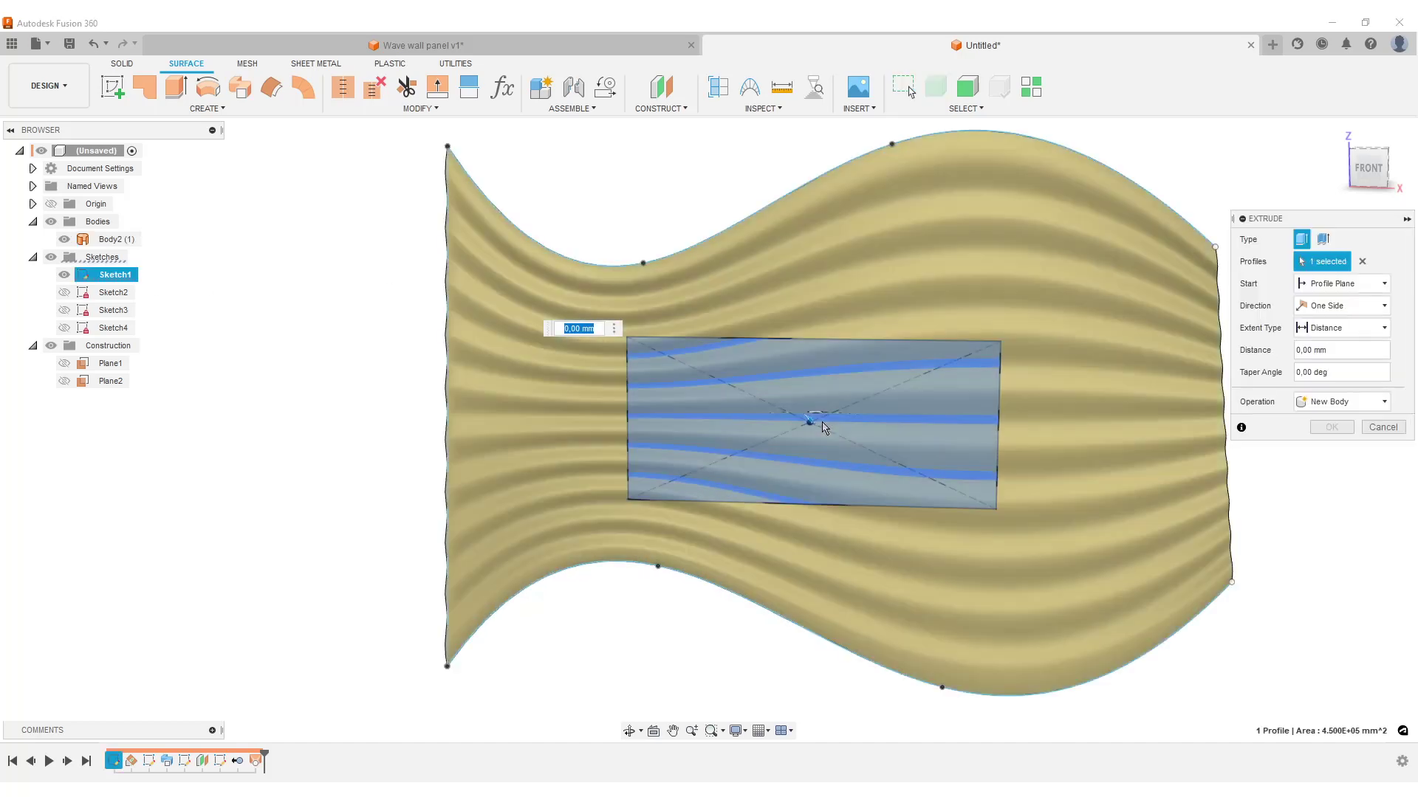
mouse_move(790, 447)
middle_mouse_down("shift")
mouse_move(812, 443)
mouse_move(775, 447)
middle_mouse_up("shift")
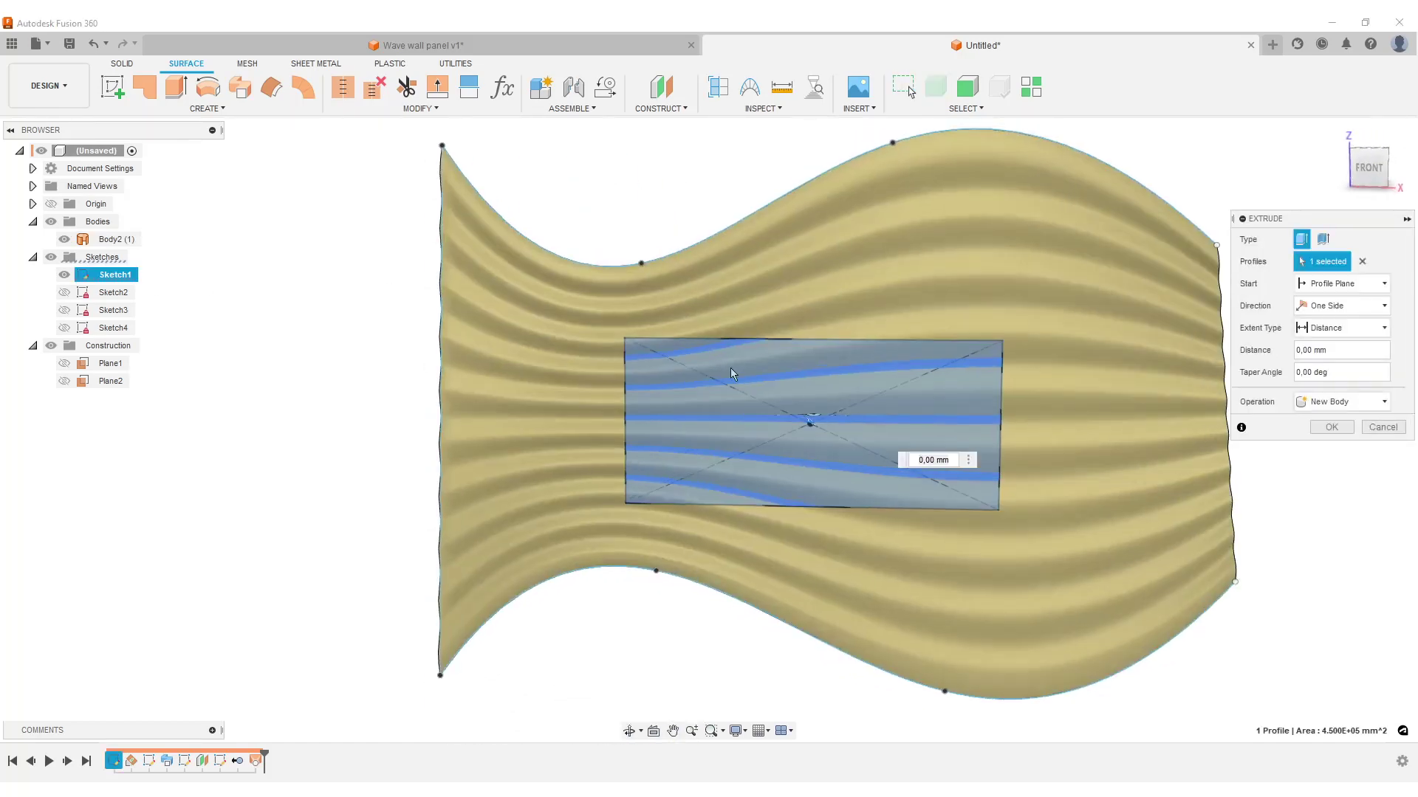
scroll(615, 361, "up", 5)
scroll(864, 355, "down", 5)
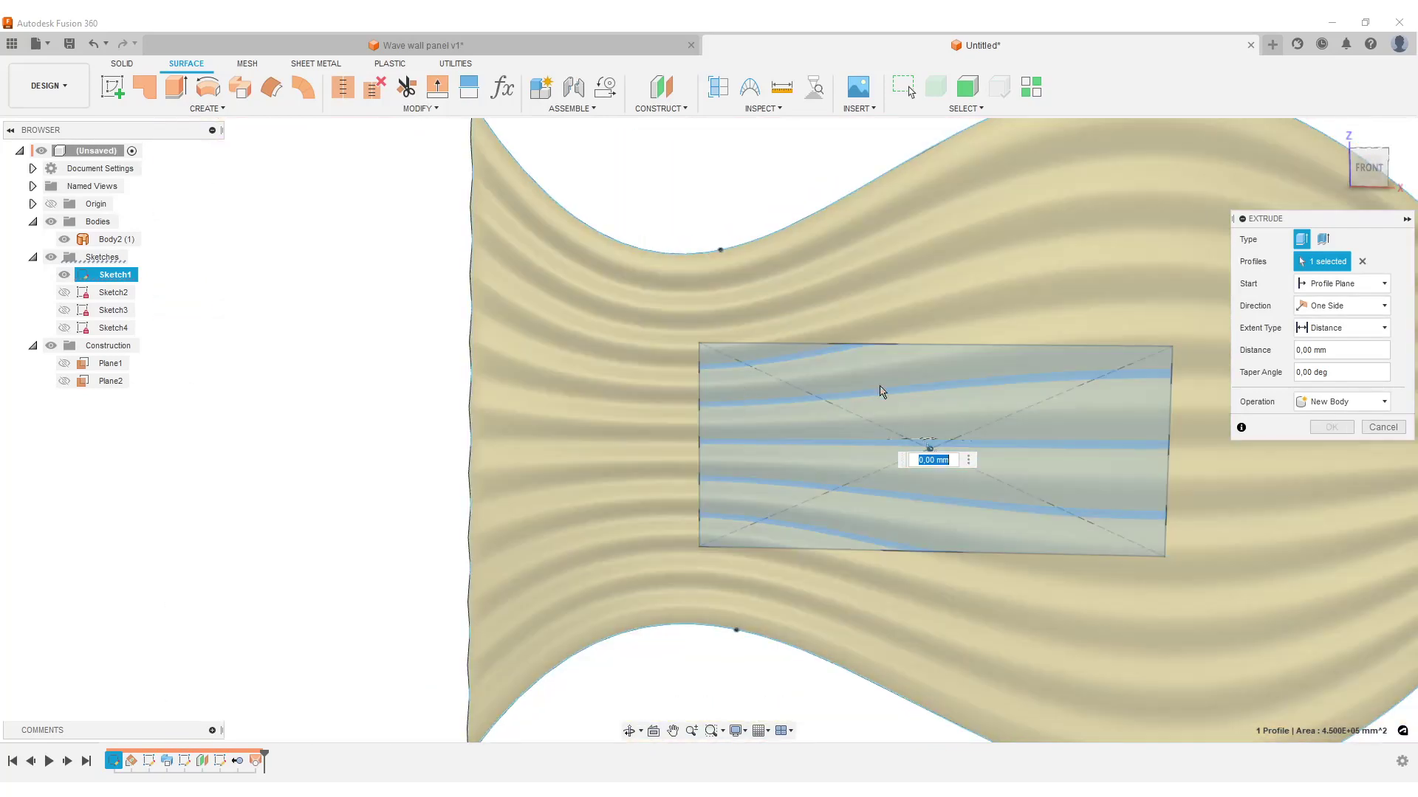
scroll(865, 415, "down", 3)
scroll(712, 414, "up", 5)
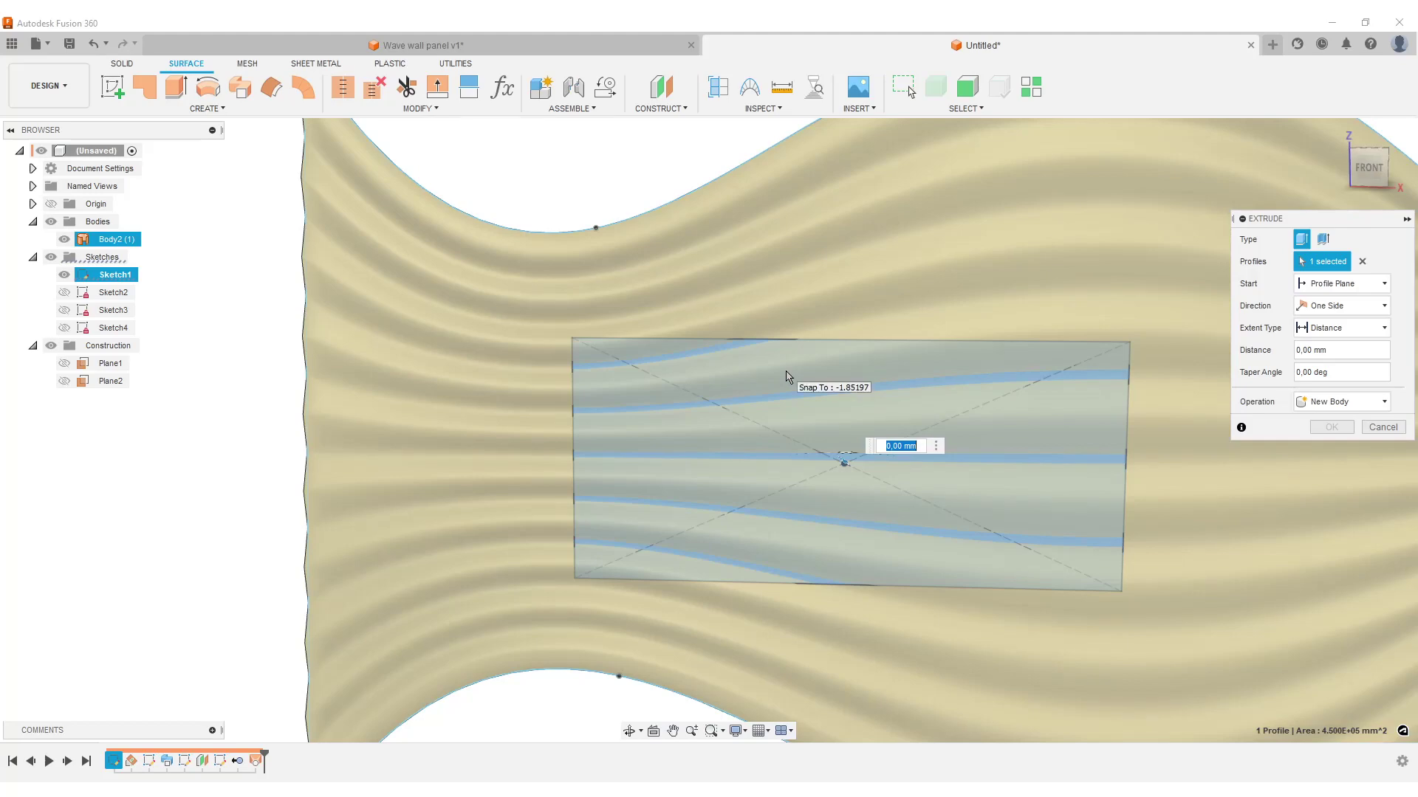
scroll(786, 377, "down", 4)
middle_click_drag(805, 473, 817, 522, "shift")
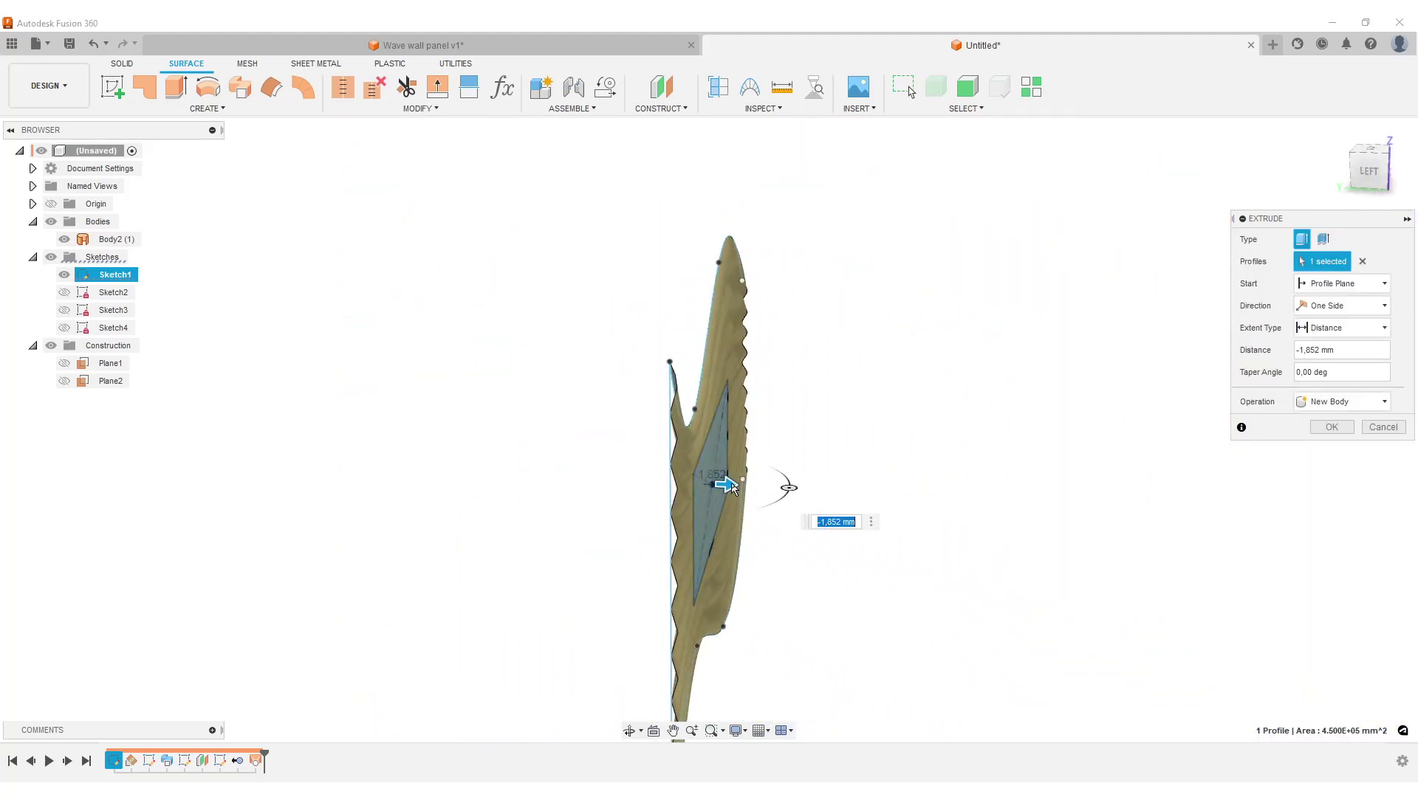
left_click_drag(729, 485, 684, 484)
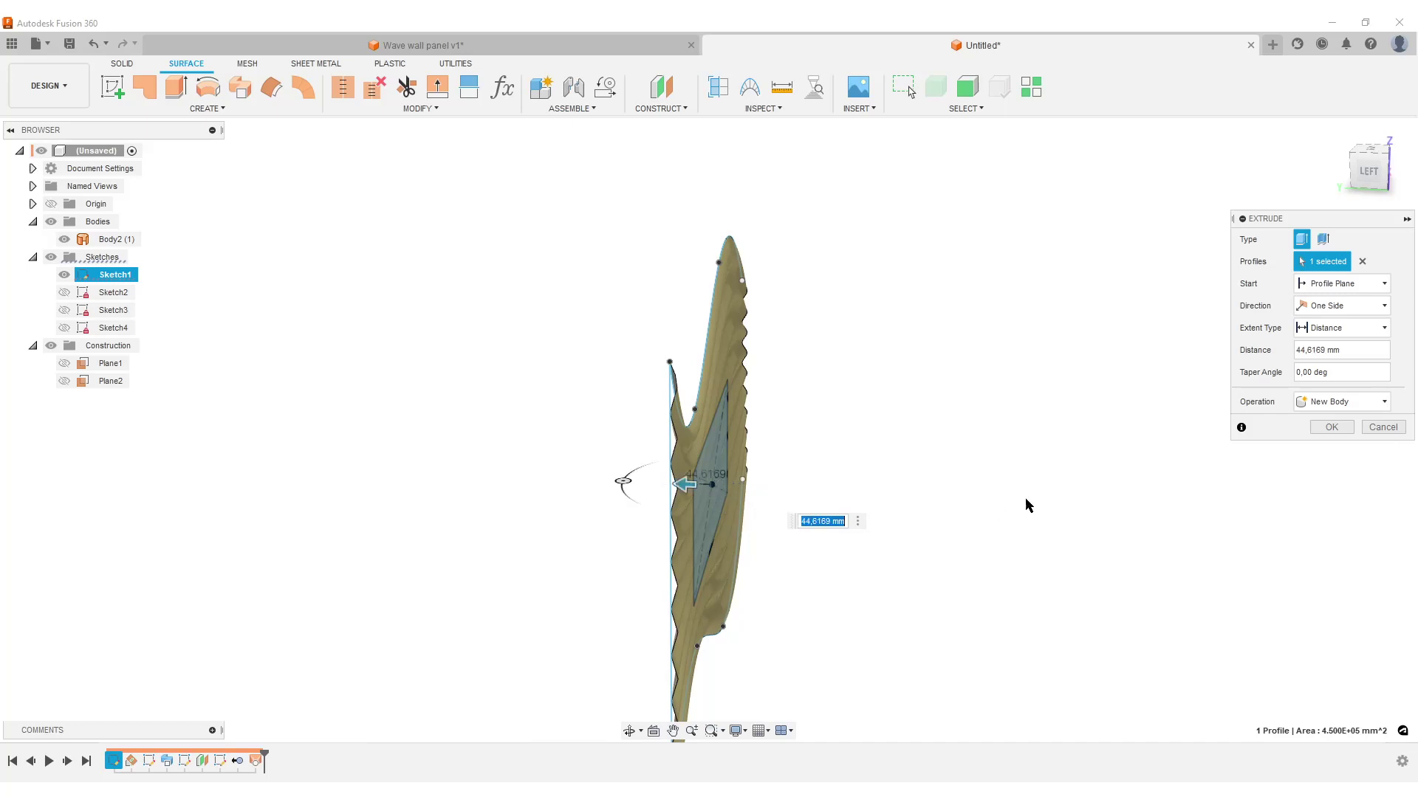
type("-20")
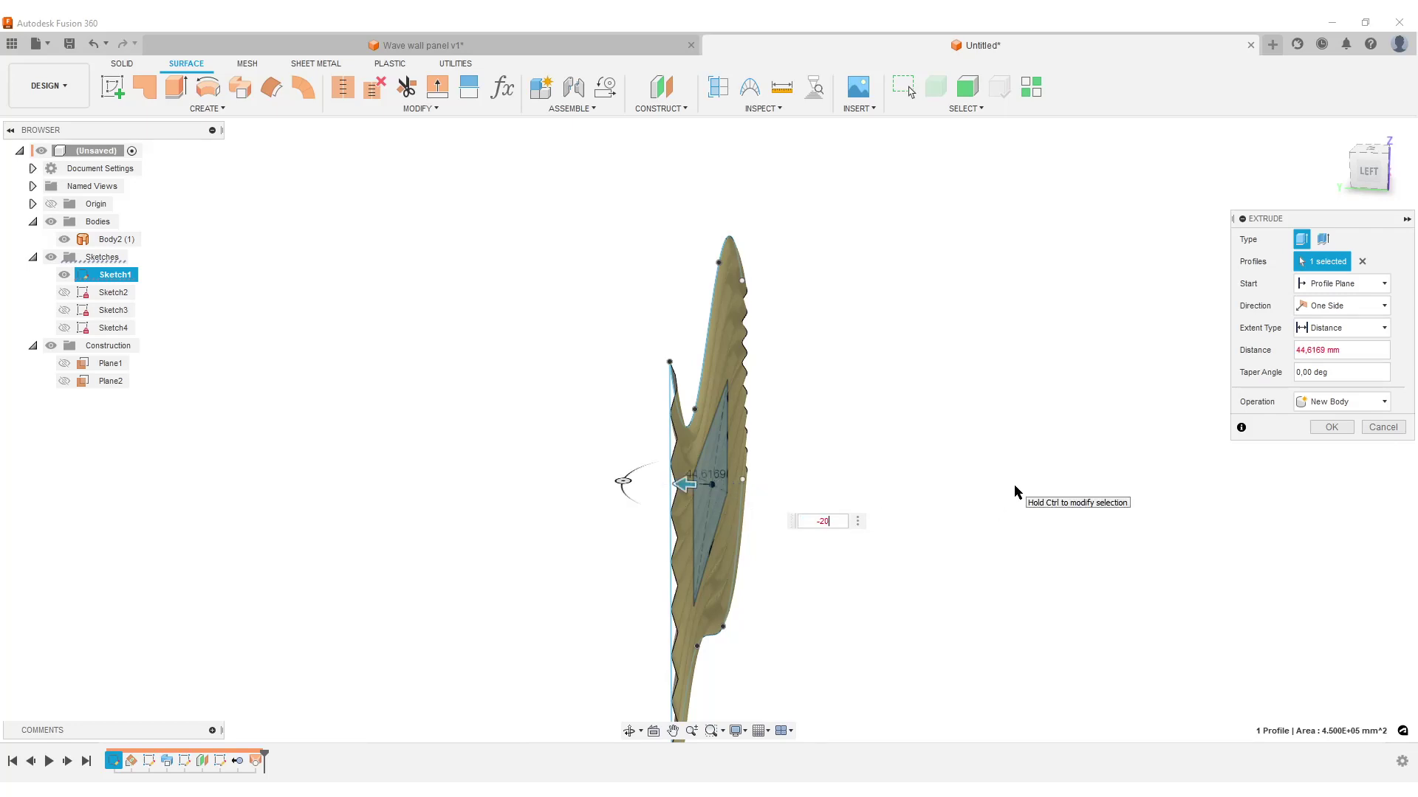
key("Return")
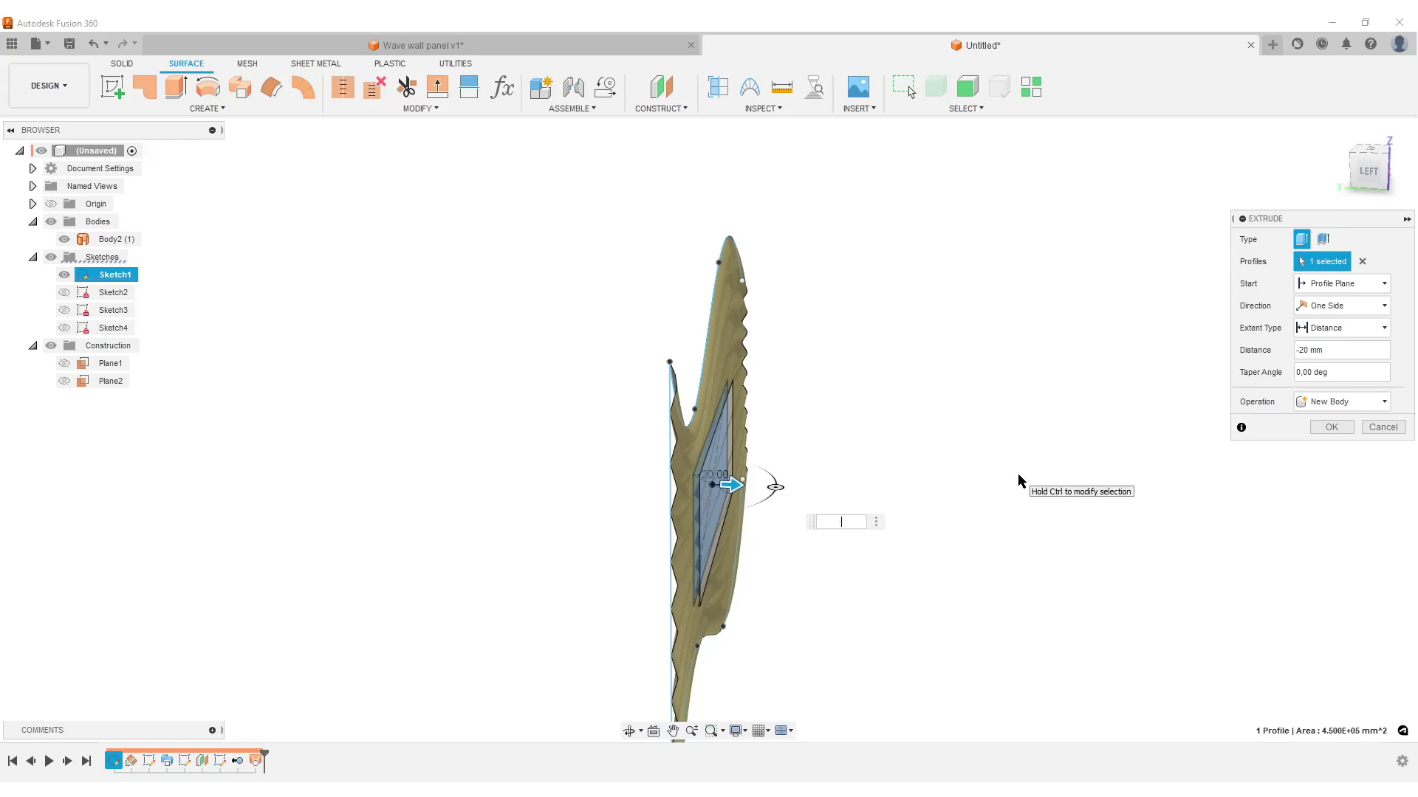
key("Return")
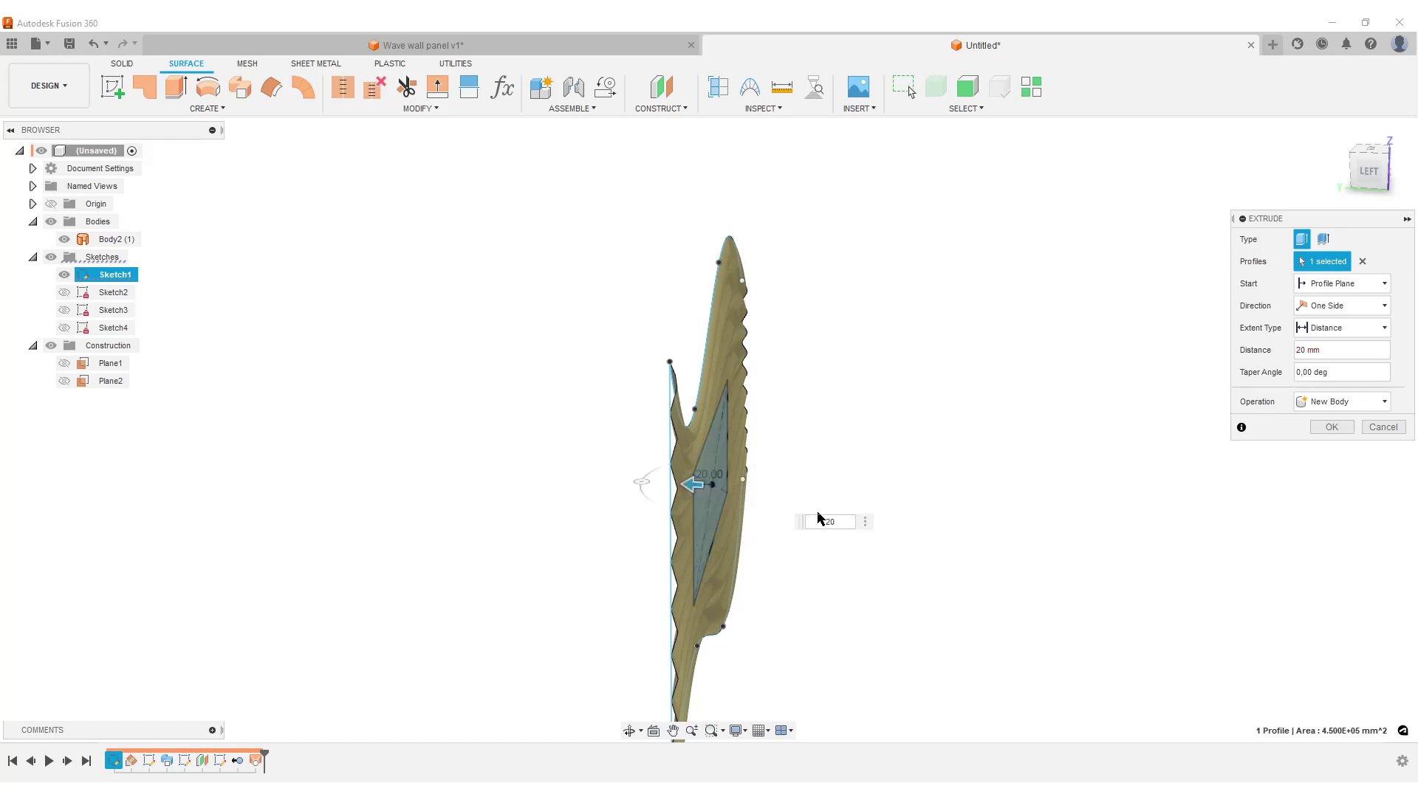
left_click(1387, 168)
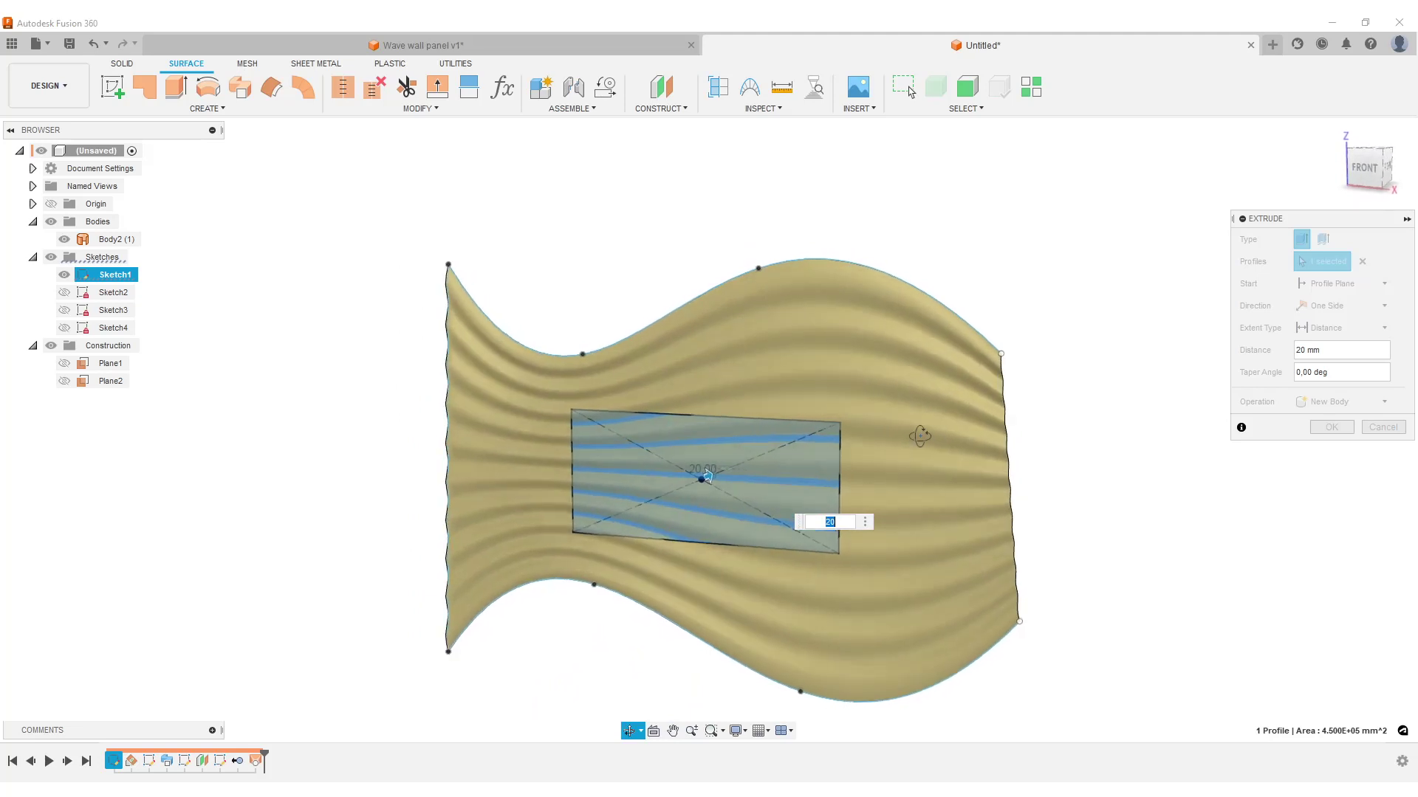
left_click(1333, 427)
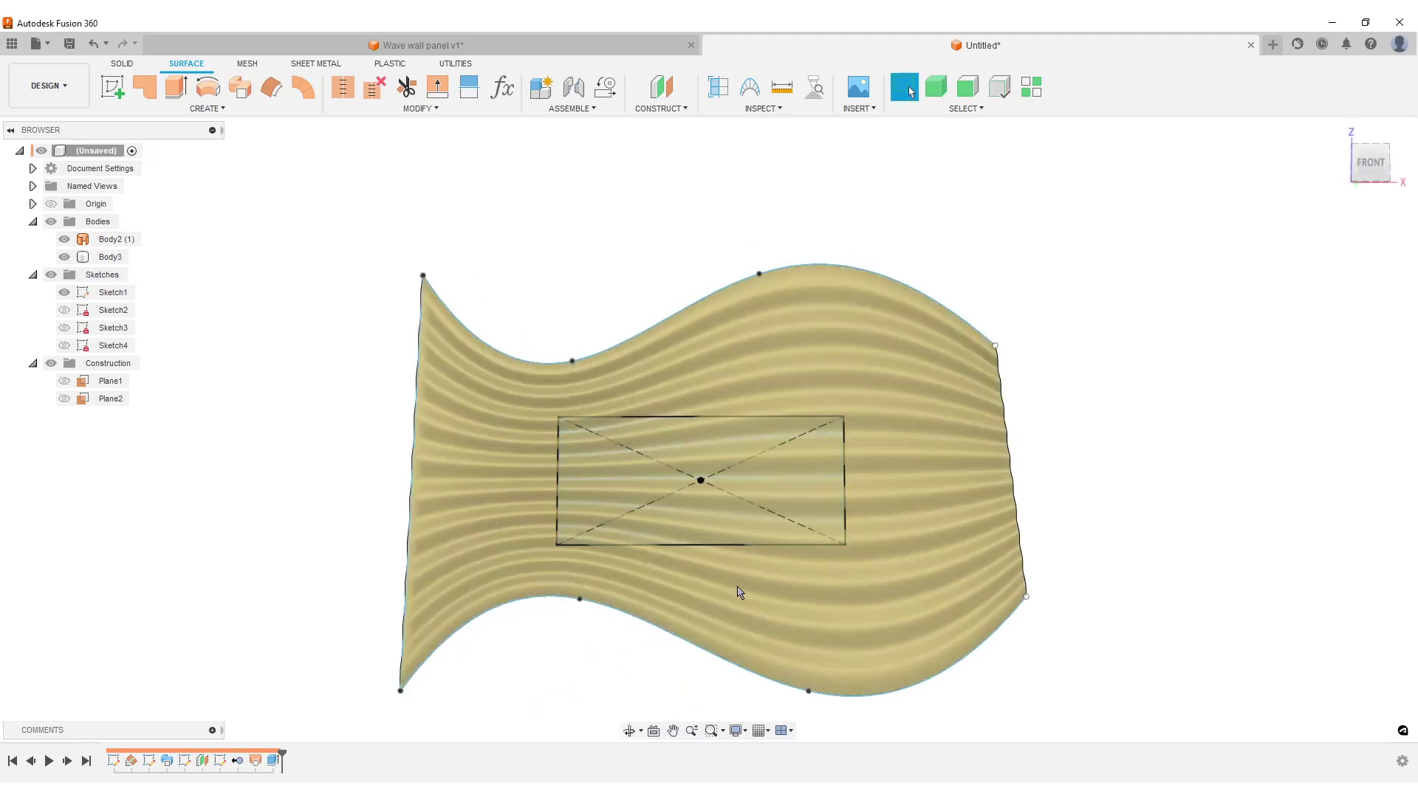
Inspect the extruded panel with the lofted surface briefly hidden, and hide Sketch1.
left_click(64, 240)
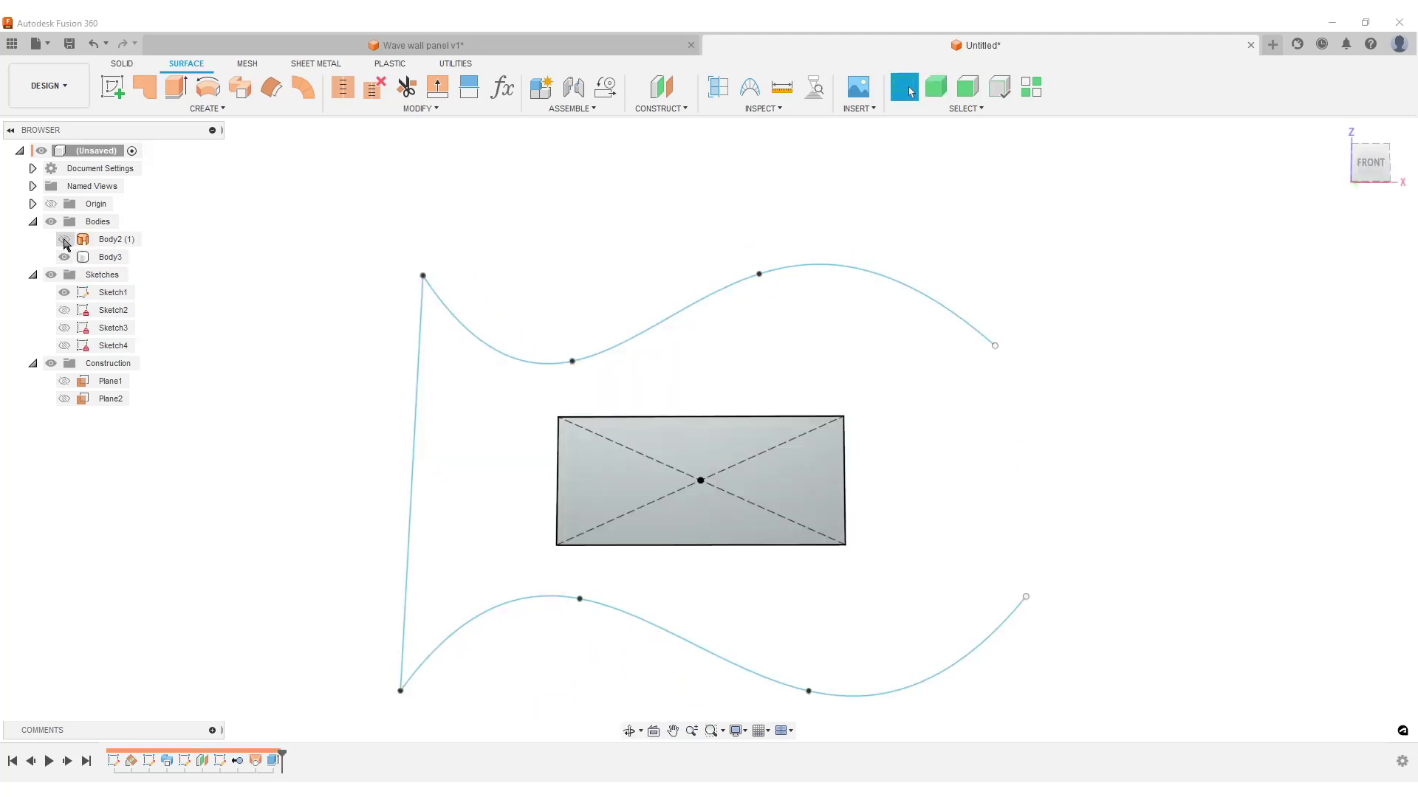
left_click(64, 240)
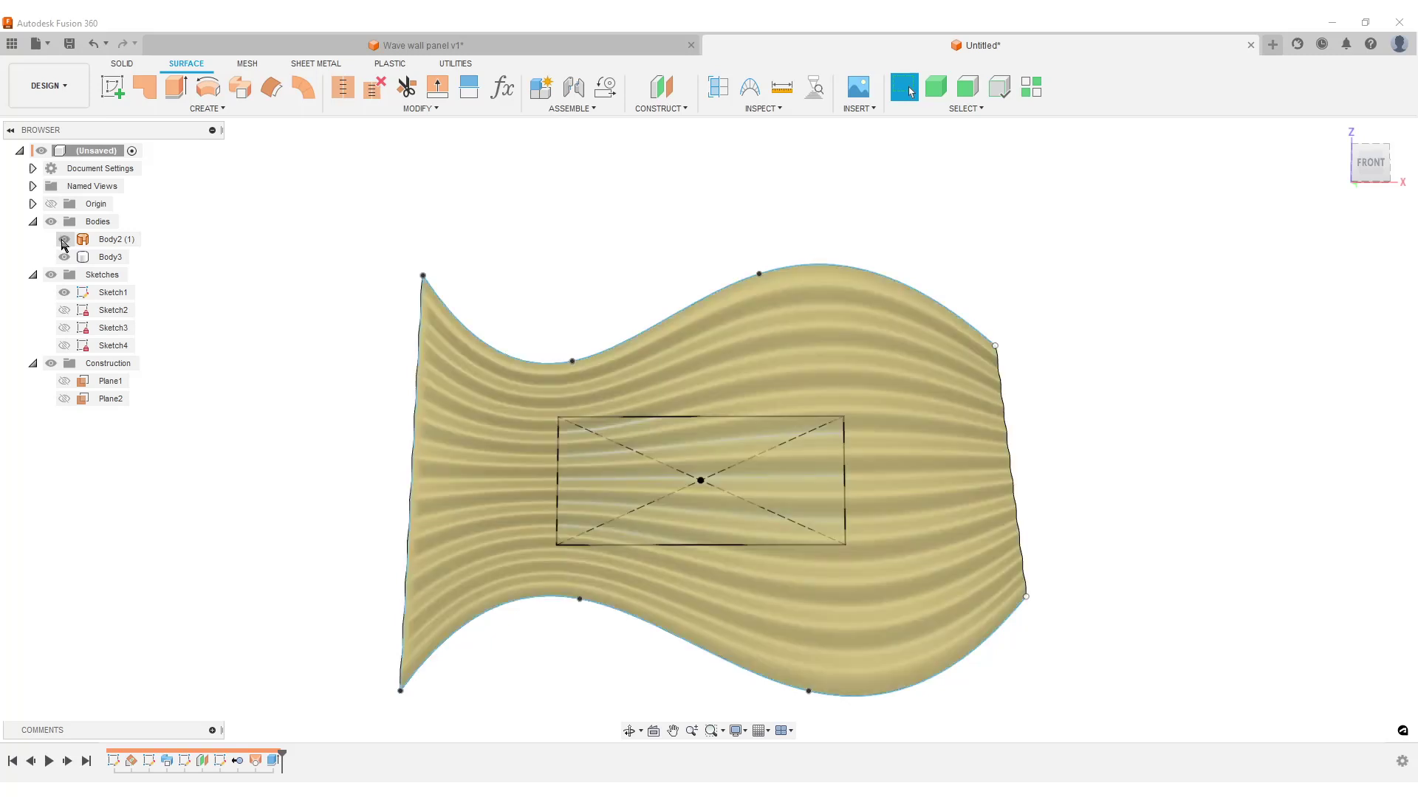
left_click(64, 292)
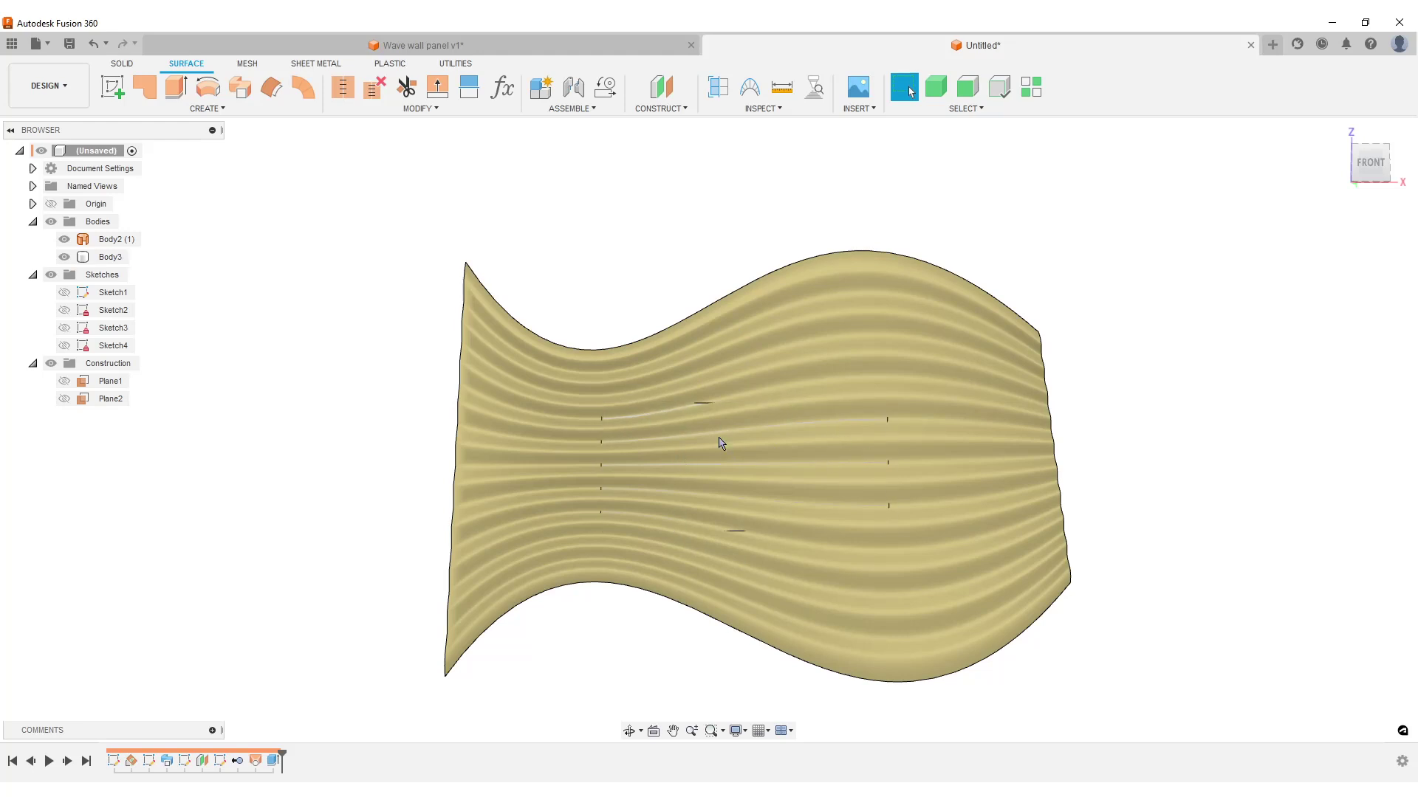
Replace the front face of the extruded panel Body3 with the lofted zigzag surface using Replace Face.
left_click(122, 64)
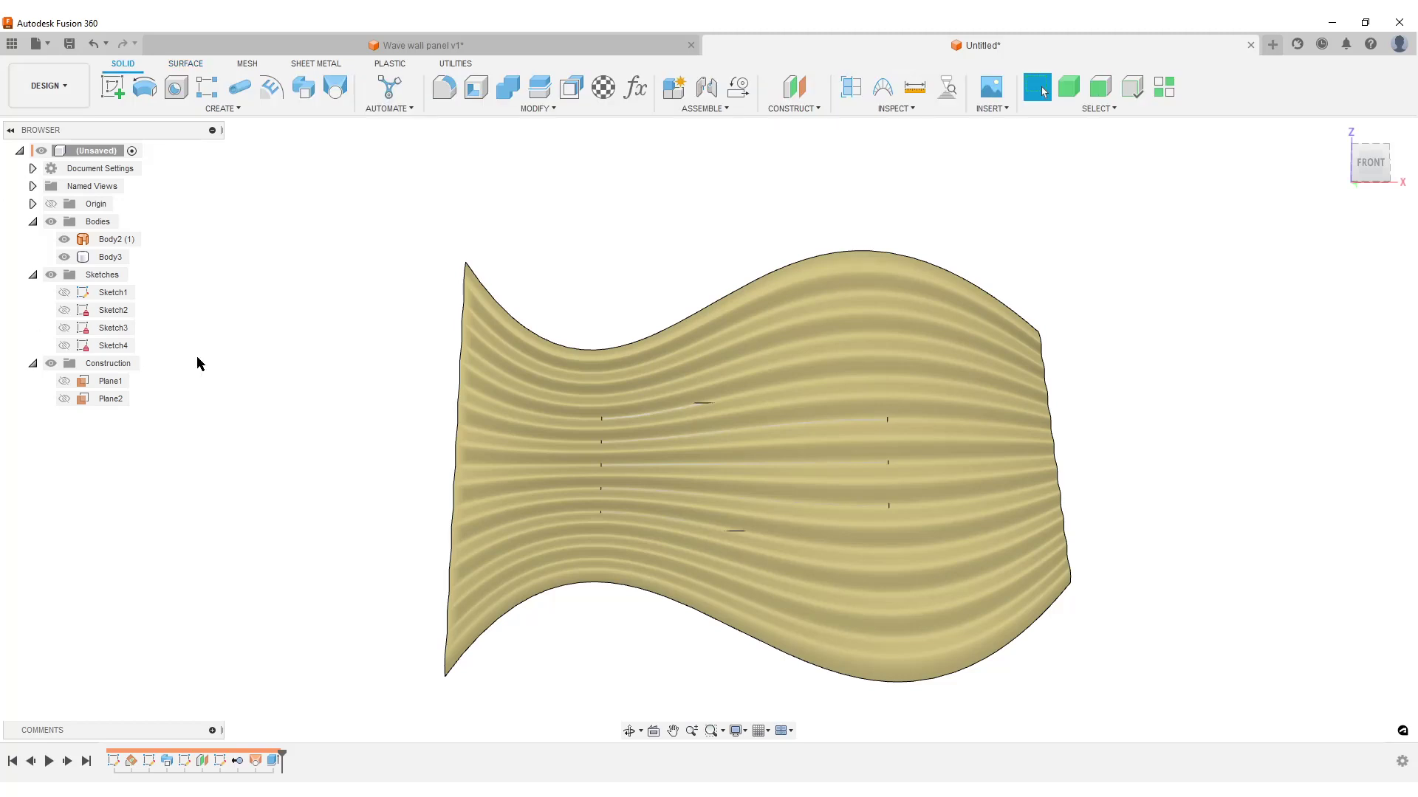
left_click(538, 109)
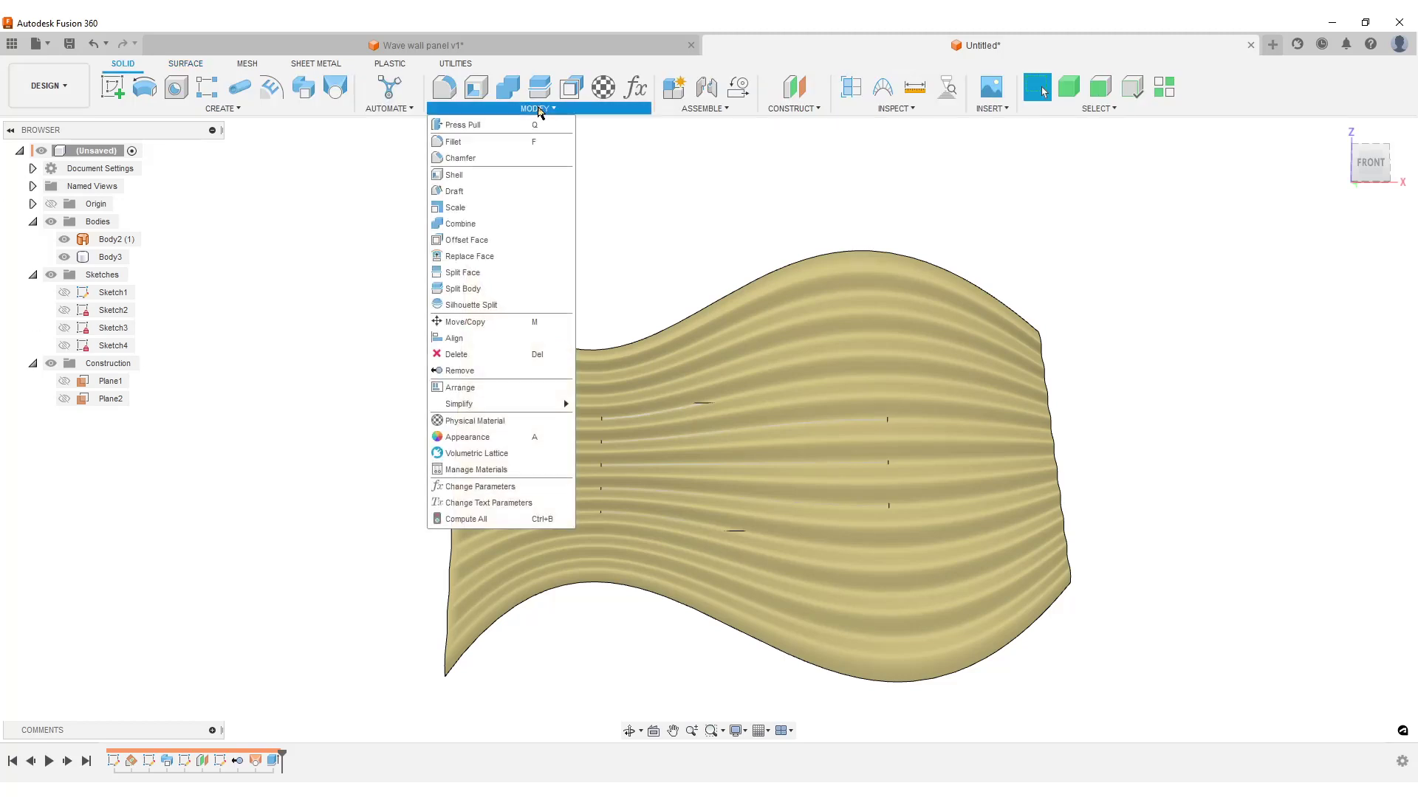
left_click(521, 263)
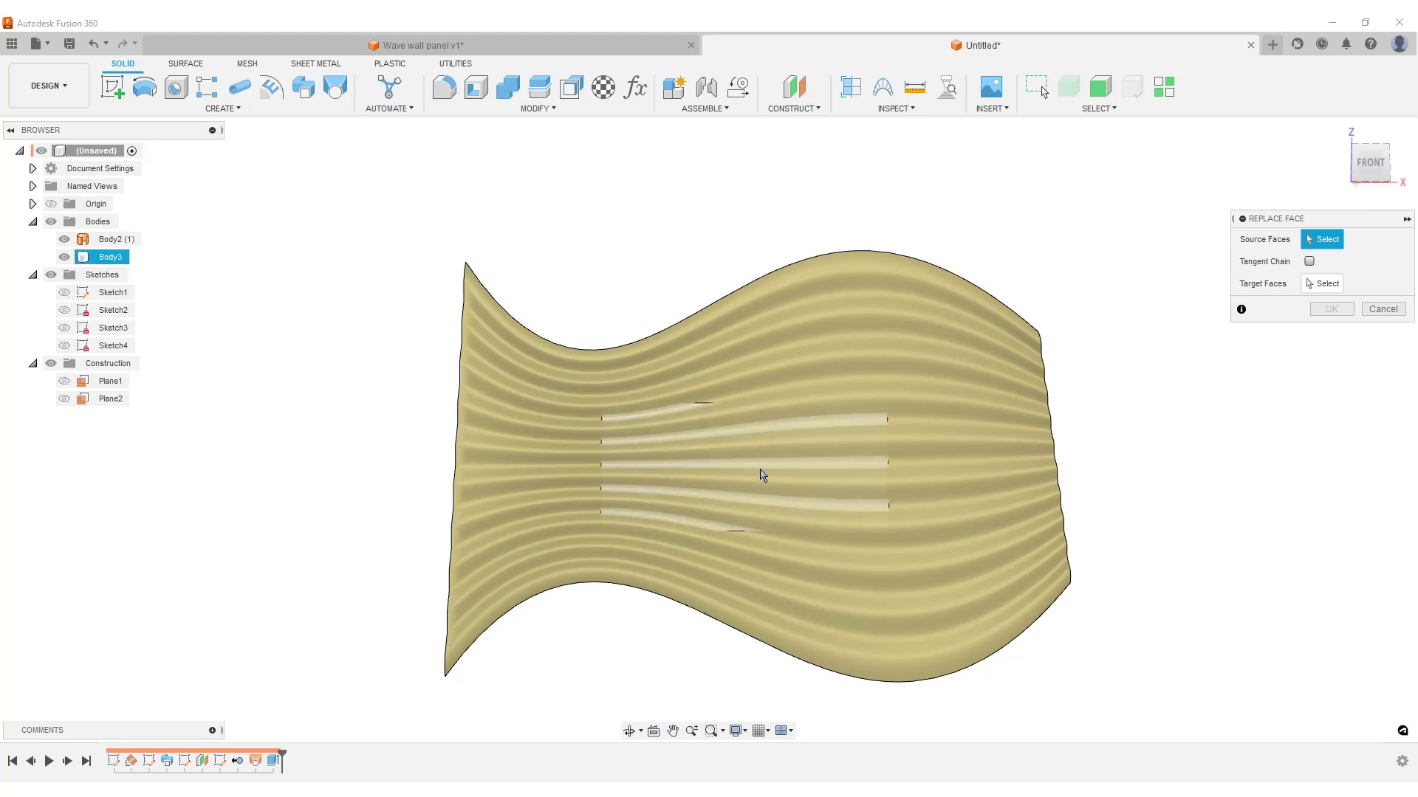
left_click(721, 462)
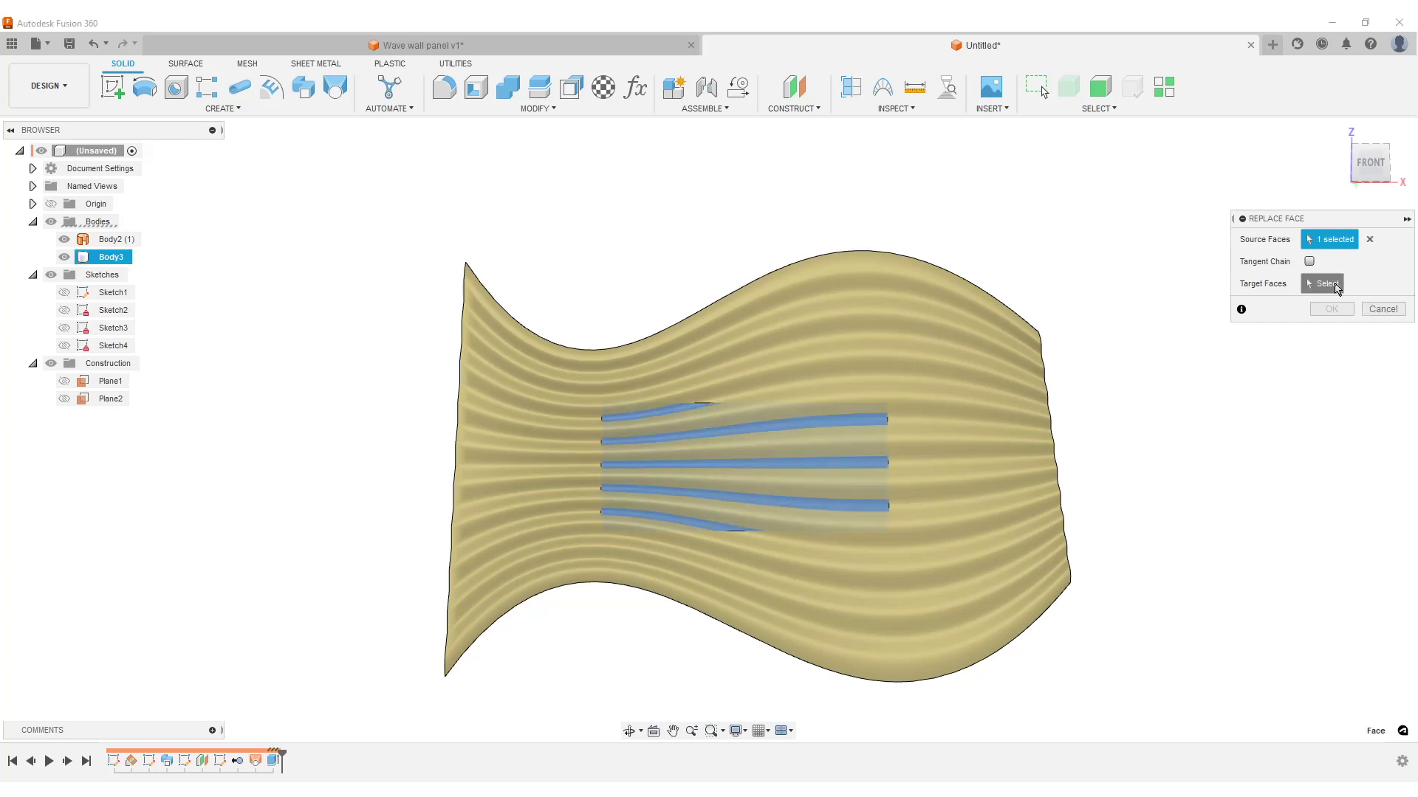
left_click(1328, 284)
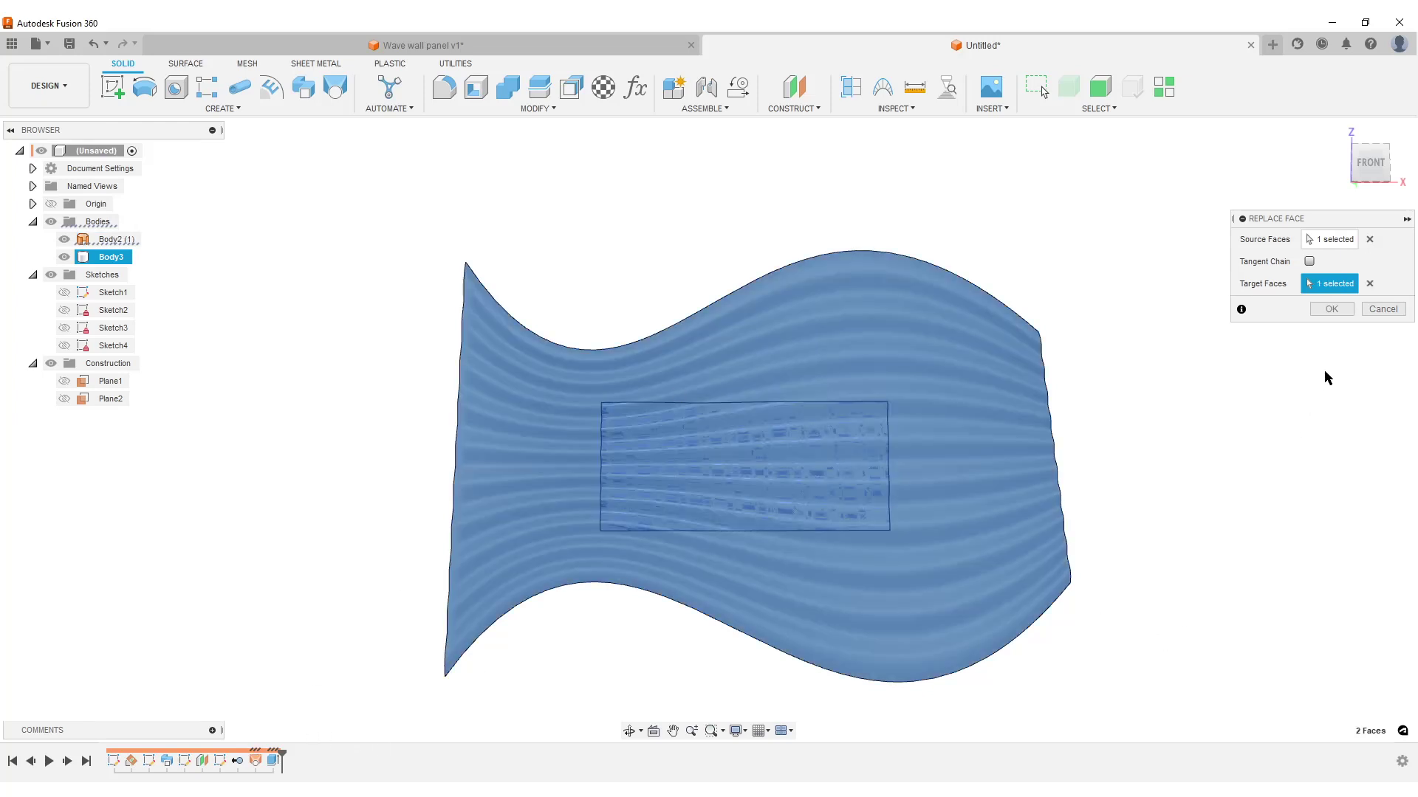
left_click(1333, 310)
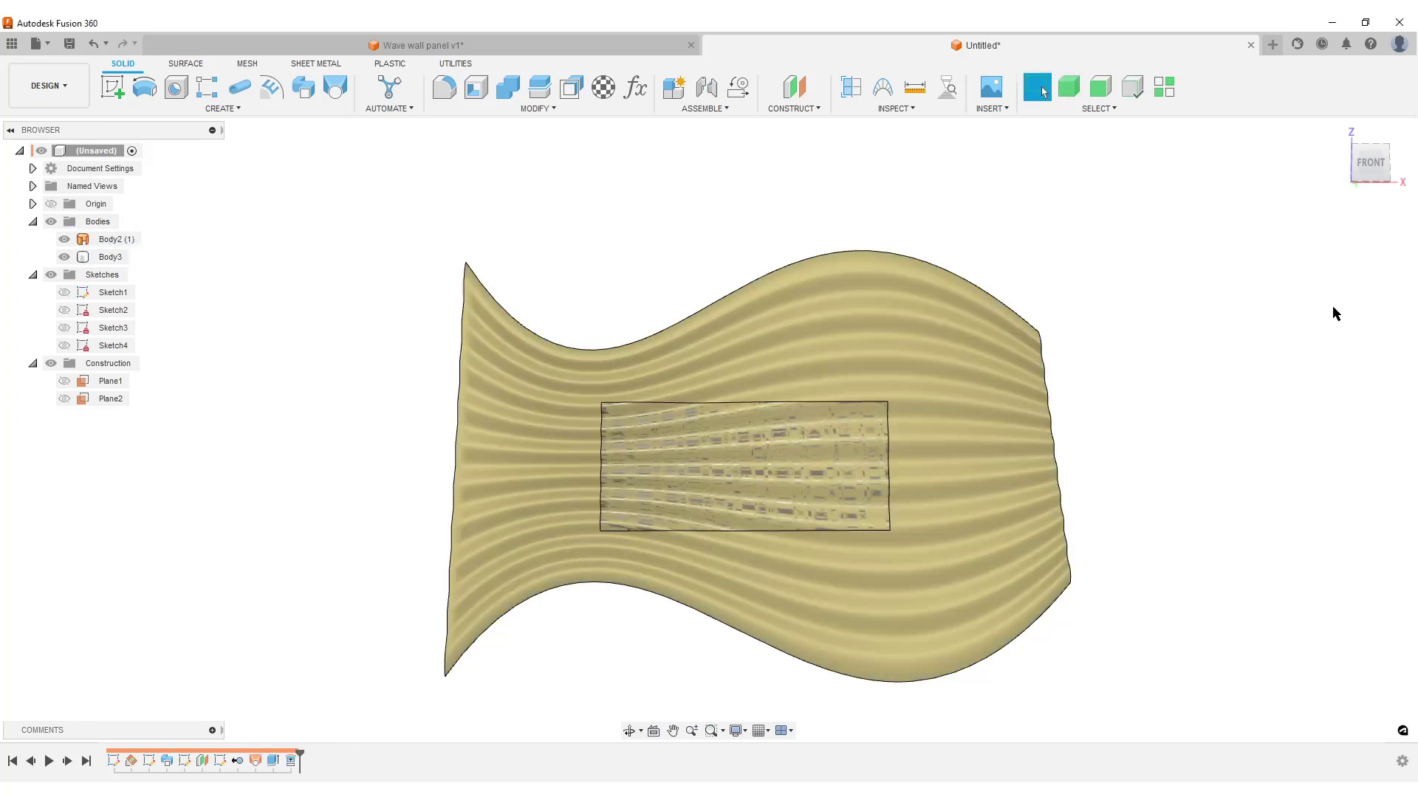
Remove the lofted surface body Body2 (1) from the design, keeping only the solid panel.
right_click(115, 240)
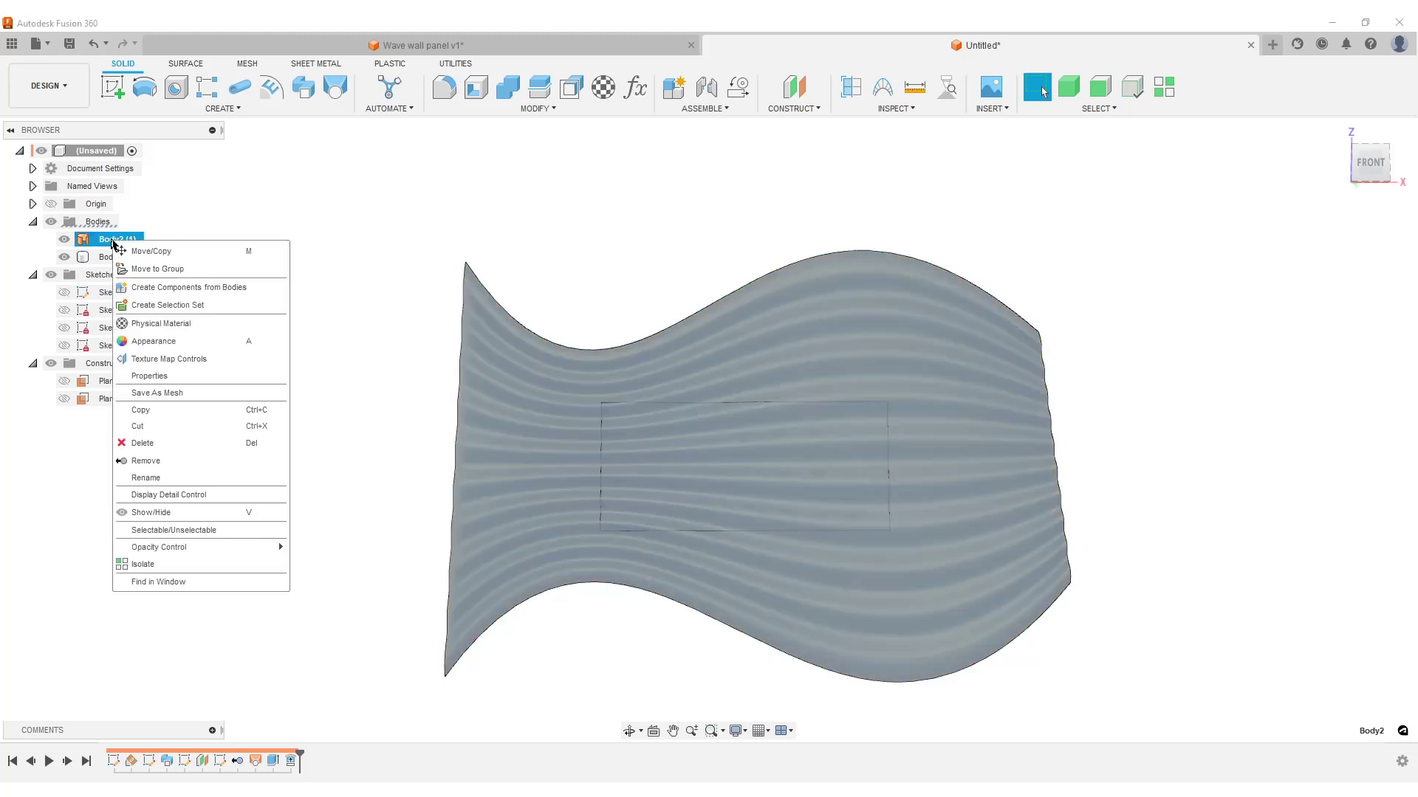
left_click(148, 462)
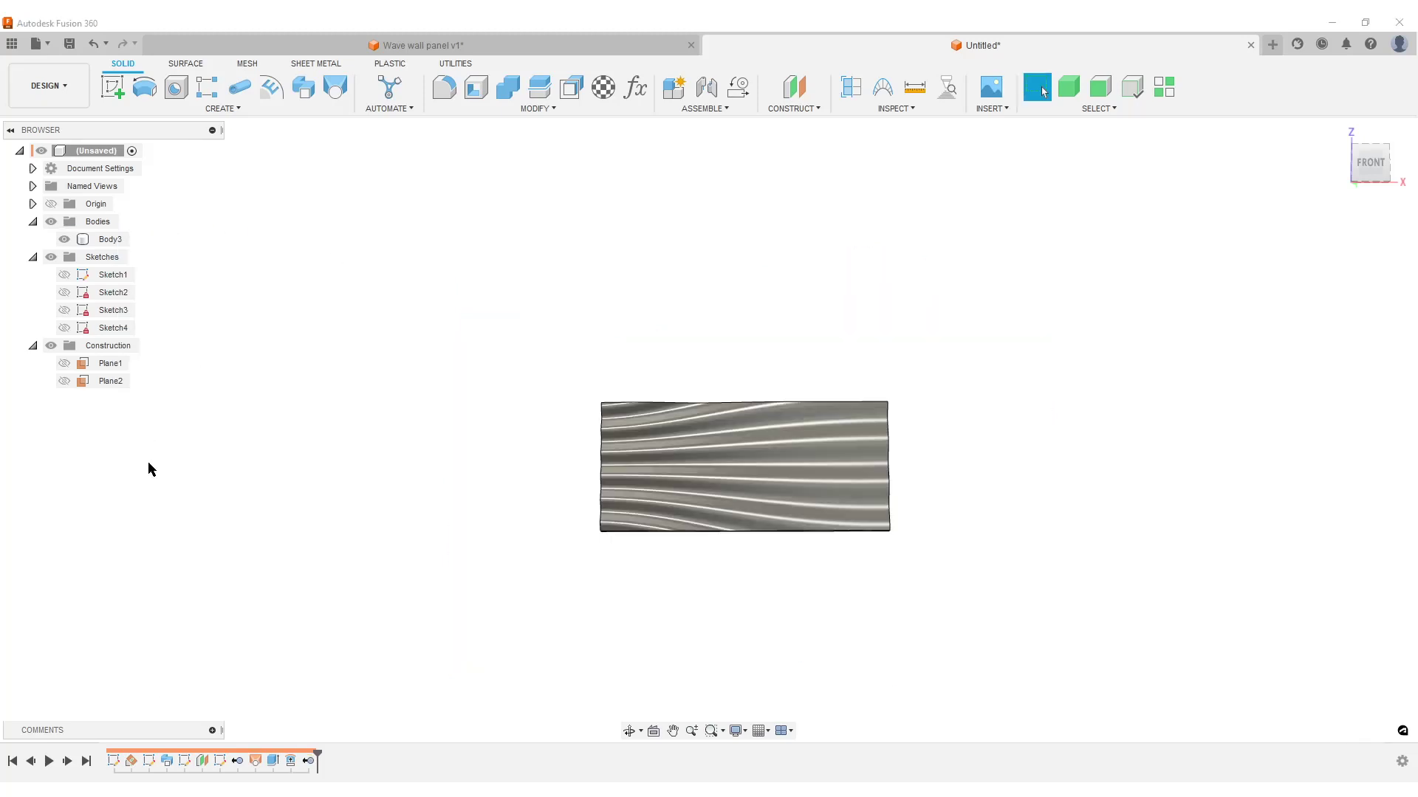
scroll(1031, 601, "up", 3)
middle_click_drag(915, 501, 918, 549)
left_click_drag(918, 549, 1123, 535)
key("Escape")
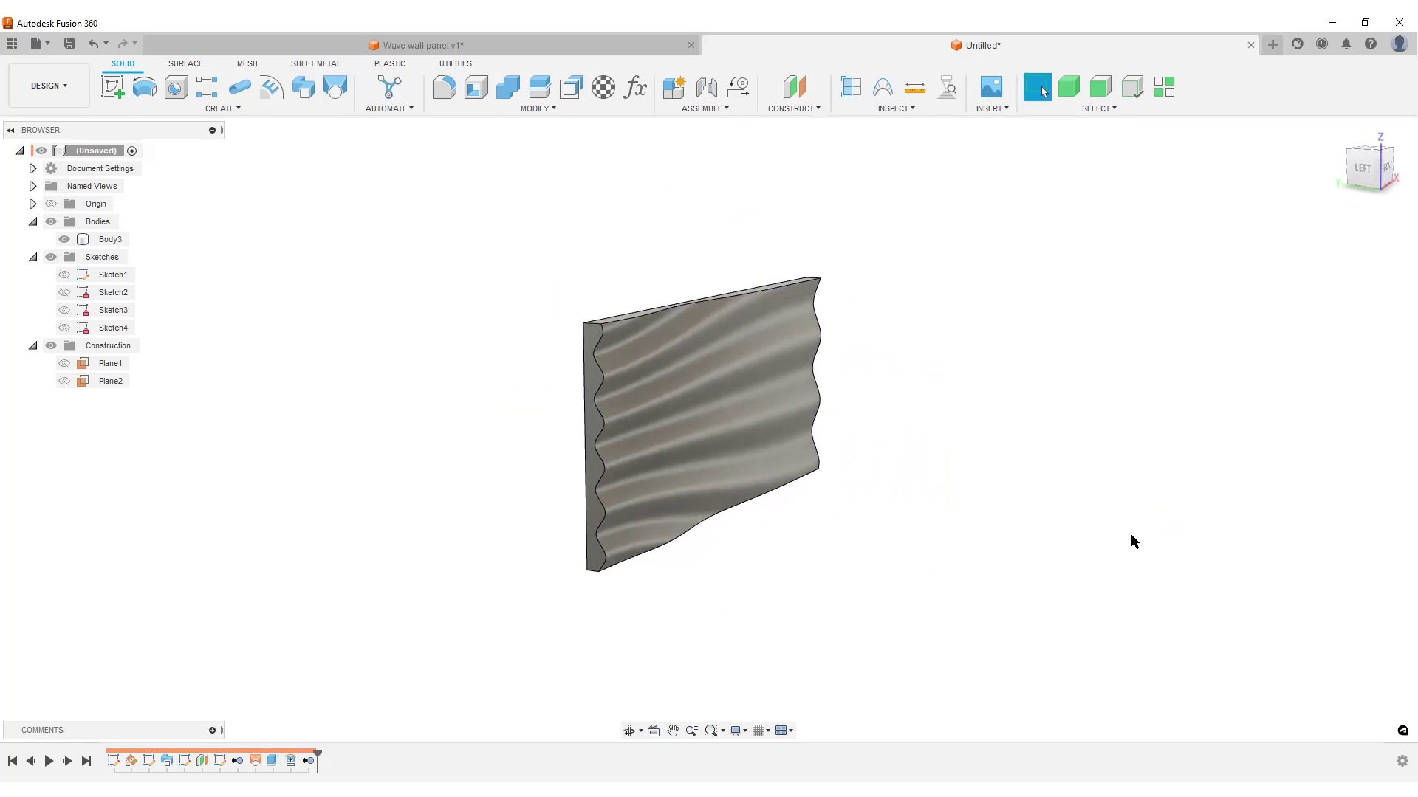
Set the AlongDistance of Plane2 to -30 mm in the model parameters to deepen the waves.
left_click(635, 87)
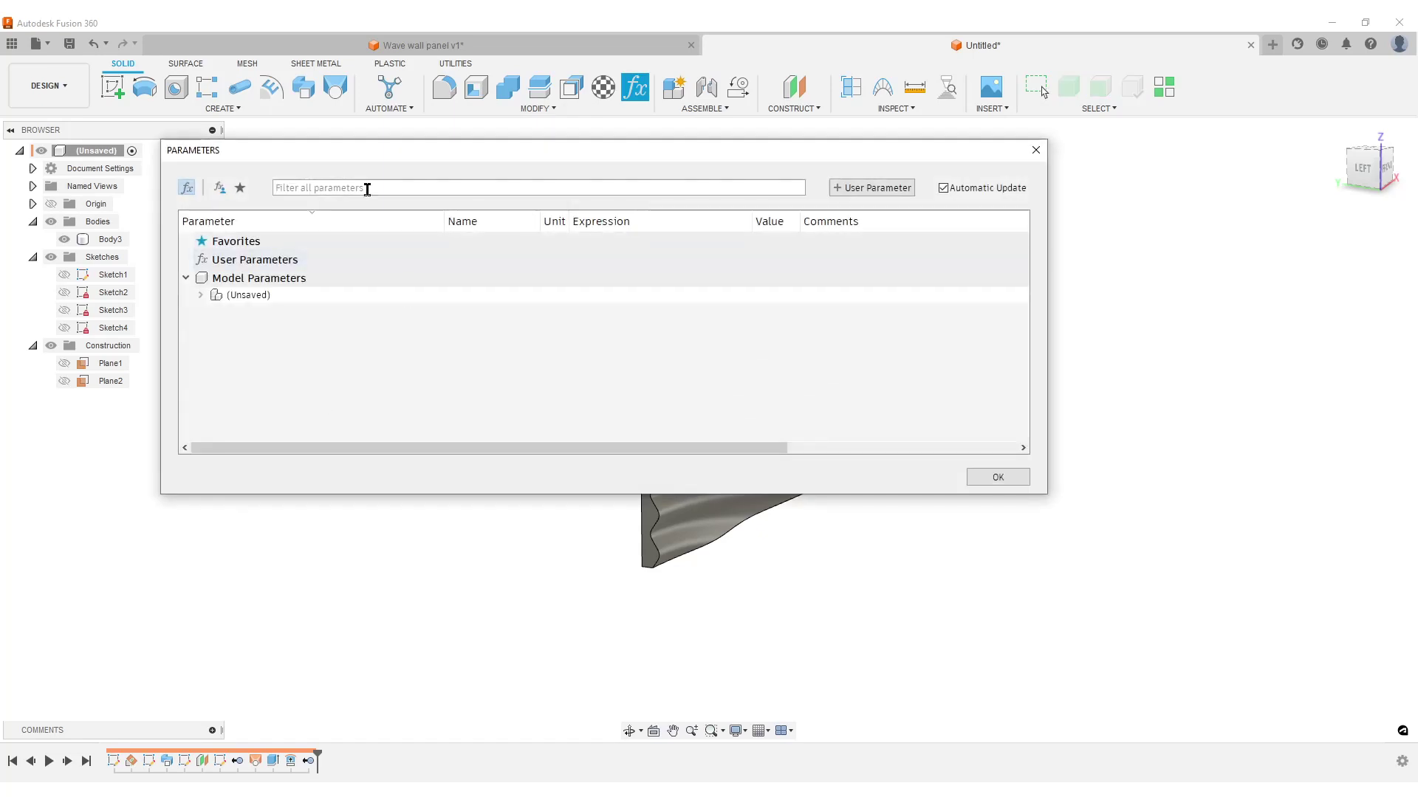
left_click(200, 295)
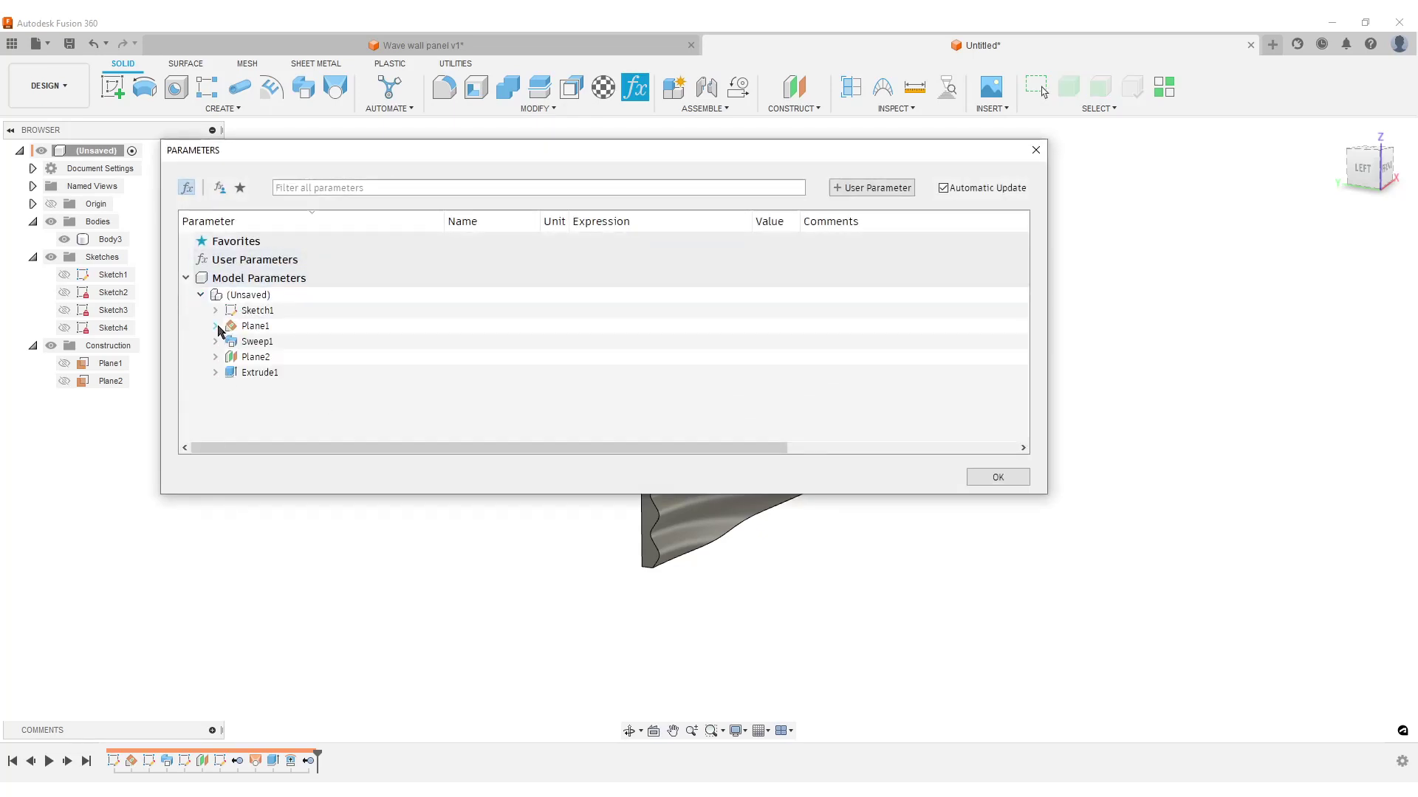
left_click(215, 326)
left_click_drag(537, 160, 1113, 238)
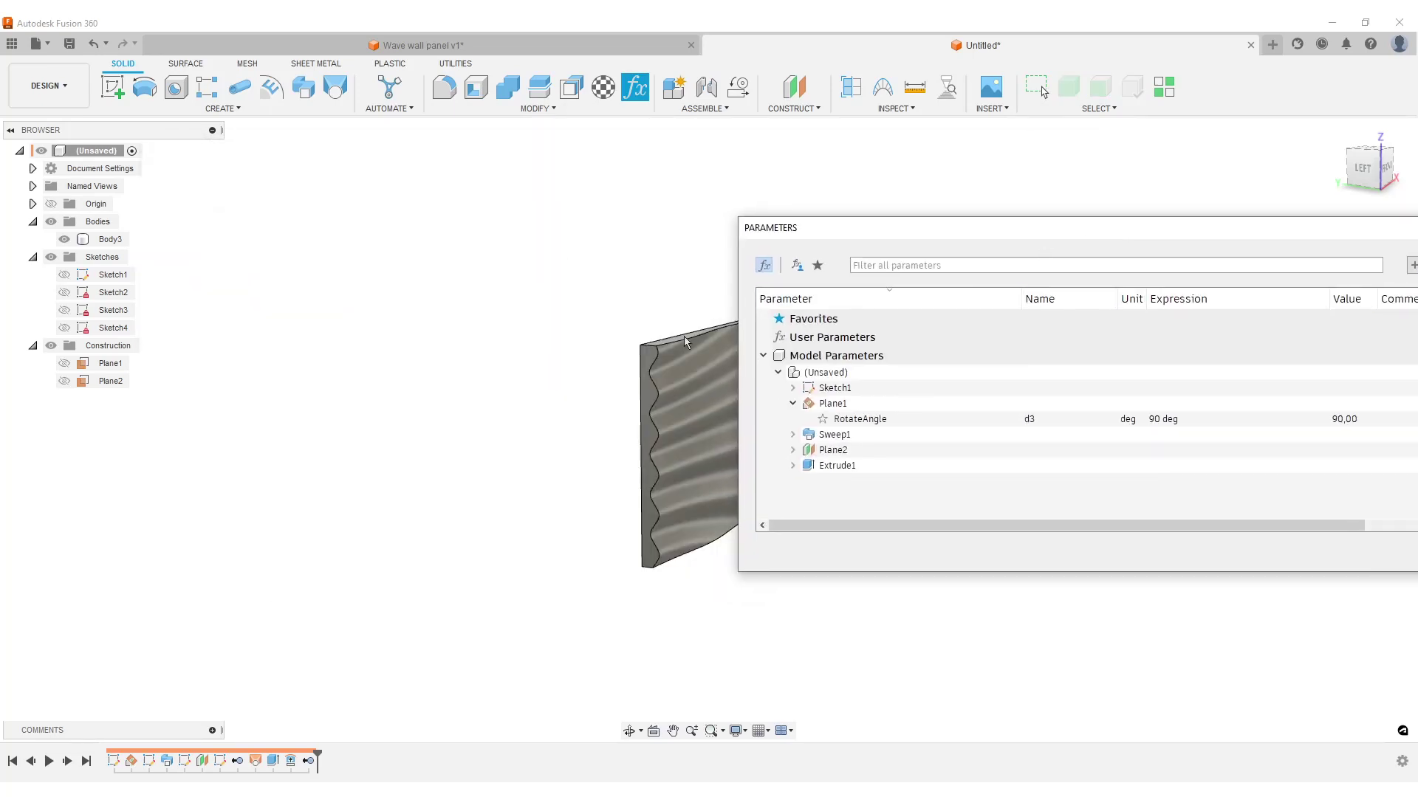
middle_click_drag(516, 298, 277, 307)
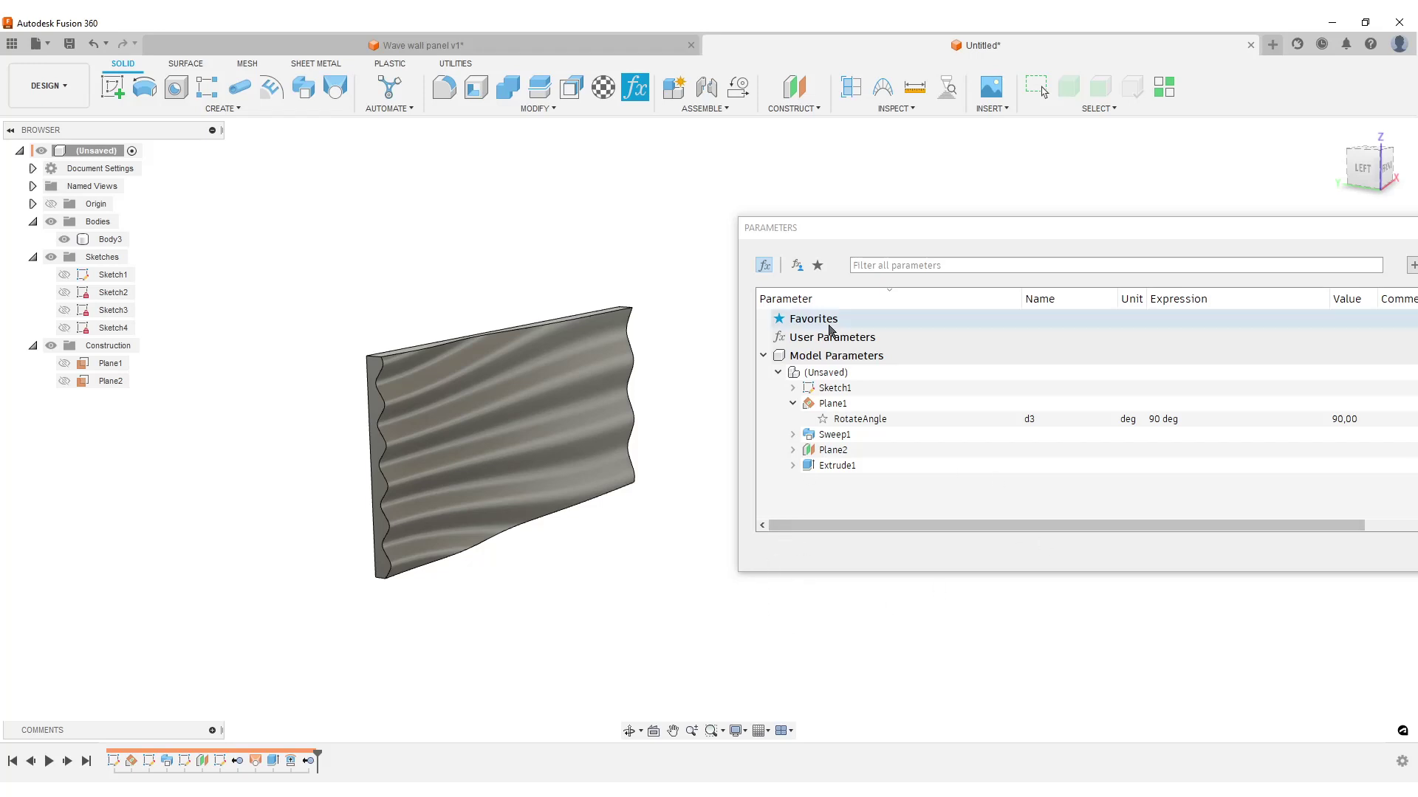
left_click(793, 404)
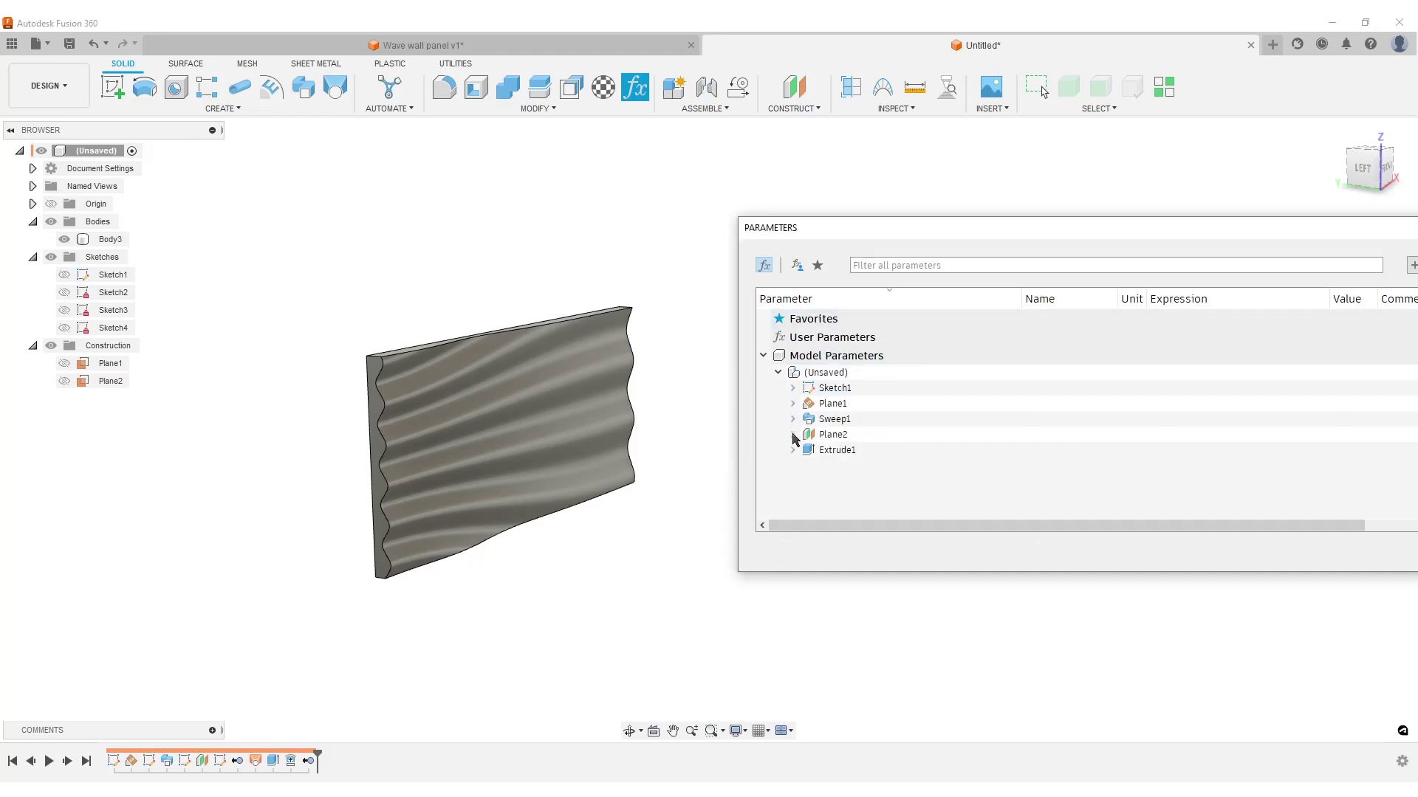
left_click(793, 435)
middle_click_drag(573, 563, 386, 339, "shift")
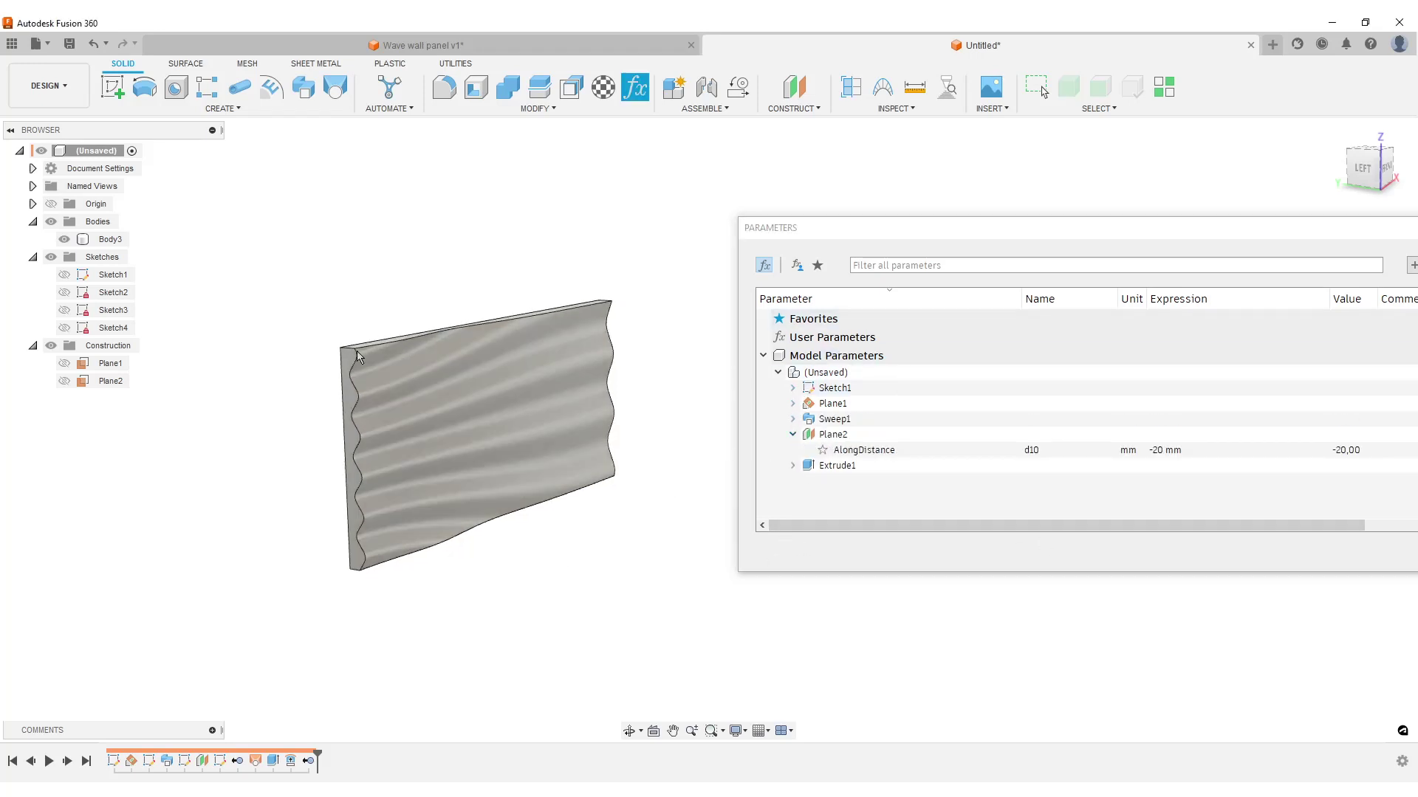
left_click(1194, 451)
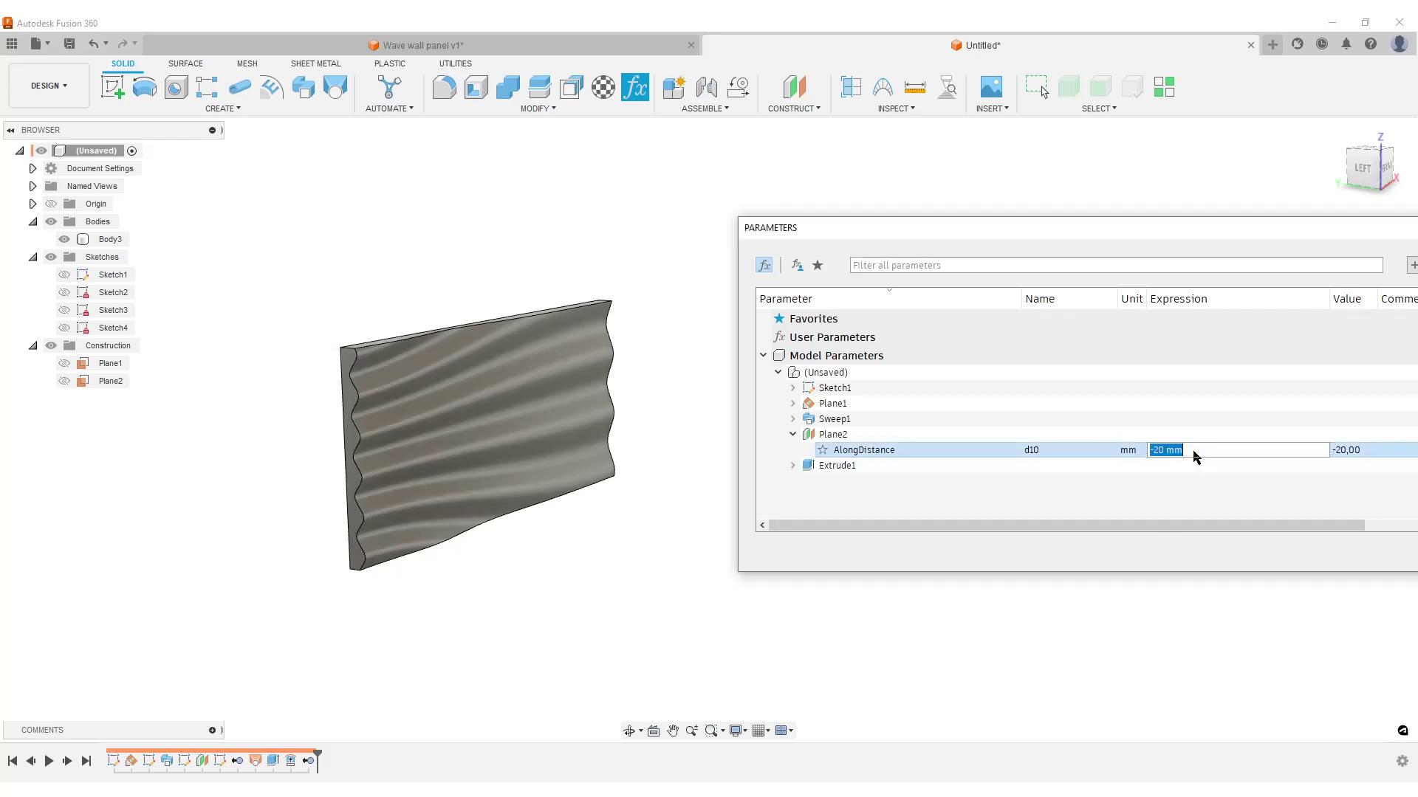
type("-30")
key("Return")
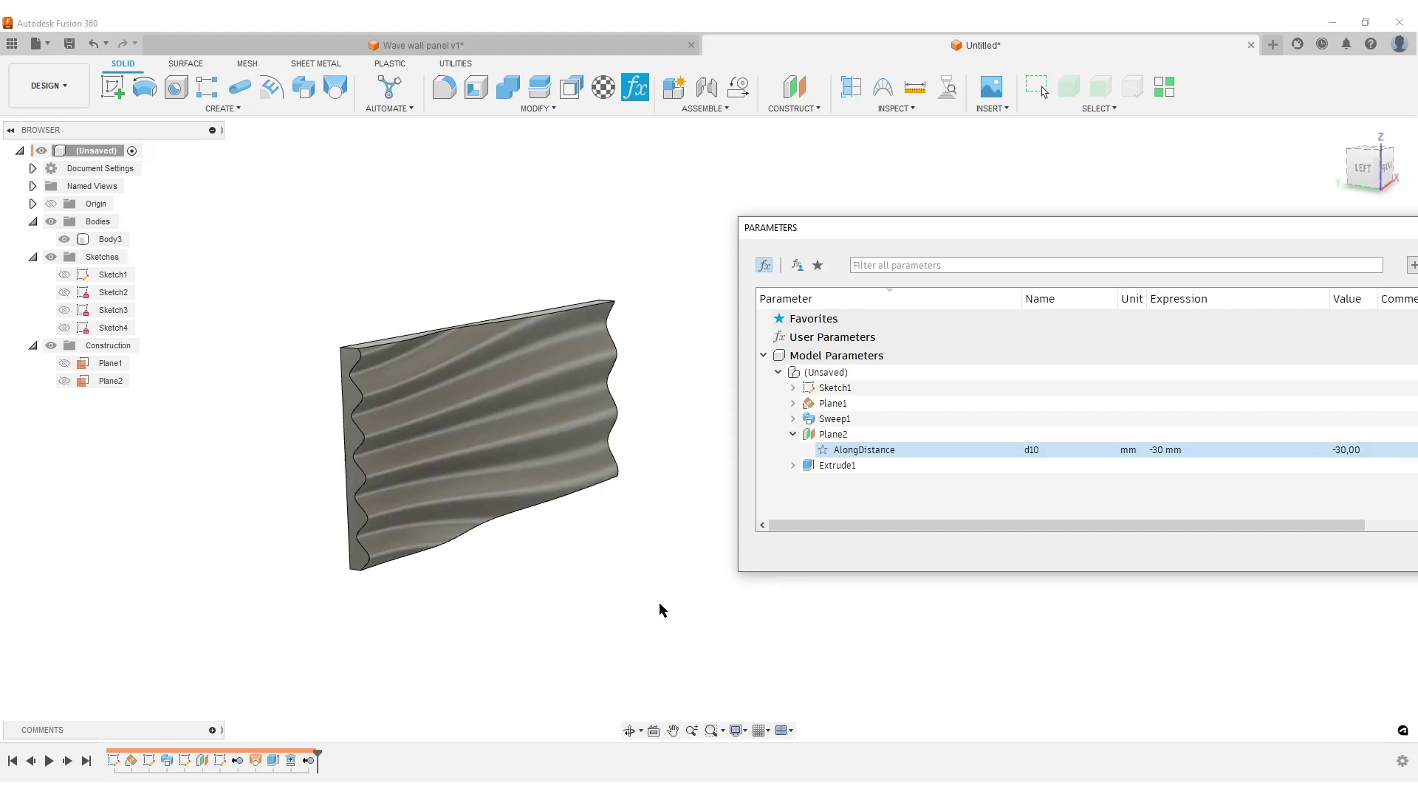
Set the AlongDistance of Plane2 to -20 mm and close the parameters.
left_click(1197, 454)
left_click(1182, 452)
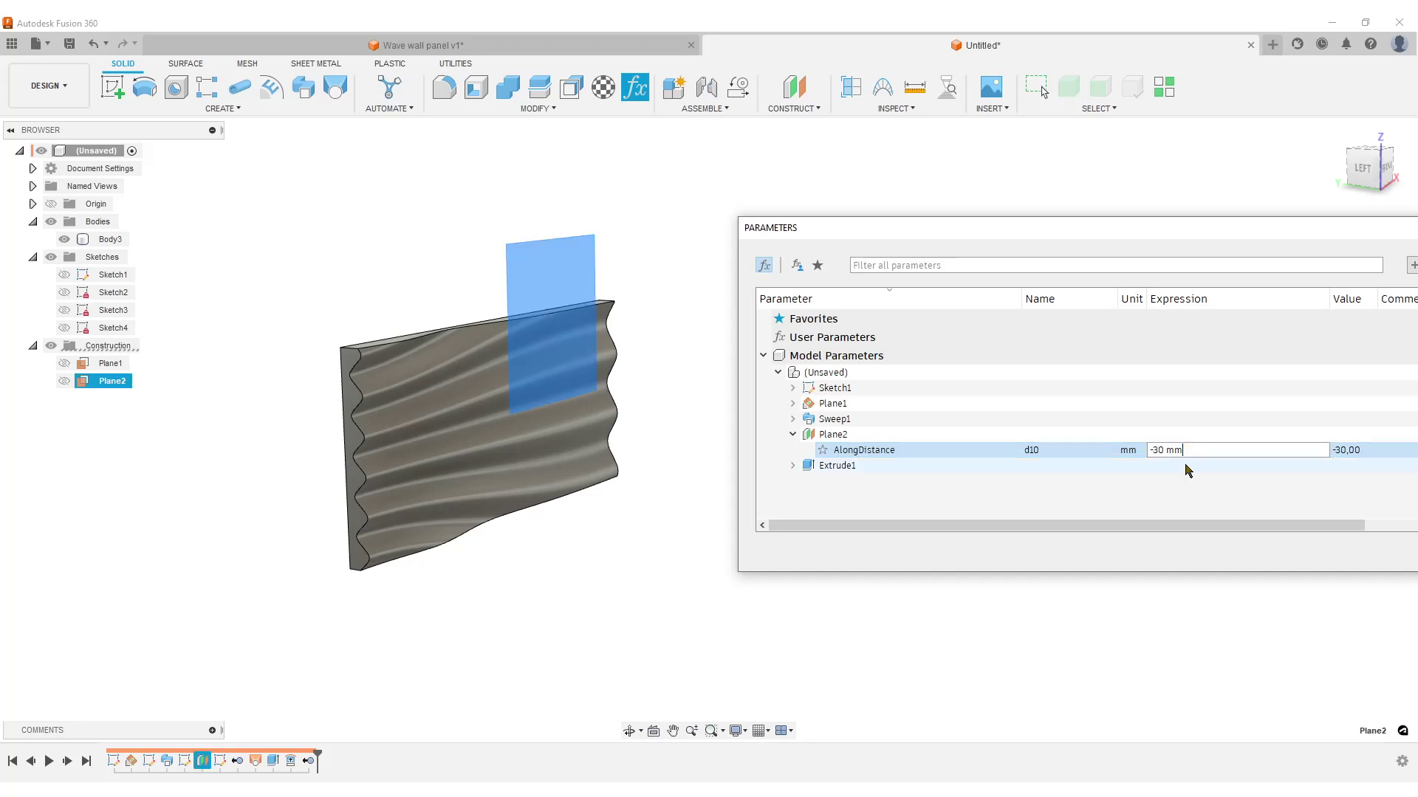
type("-20")
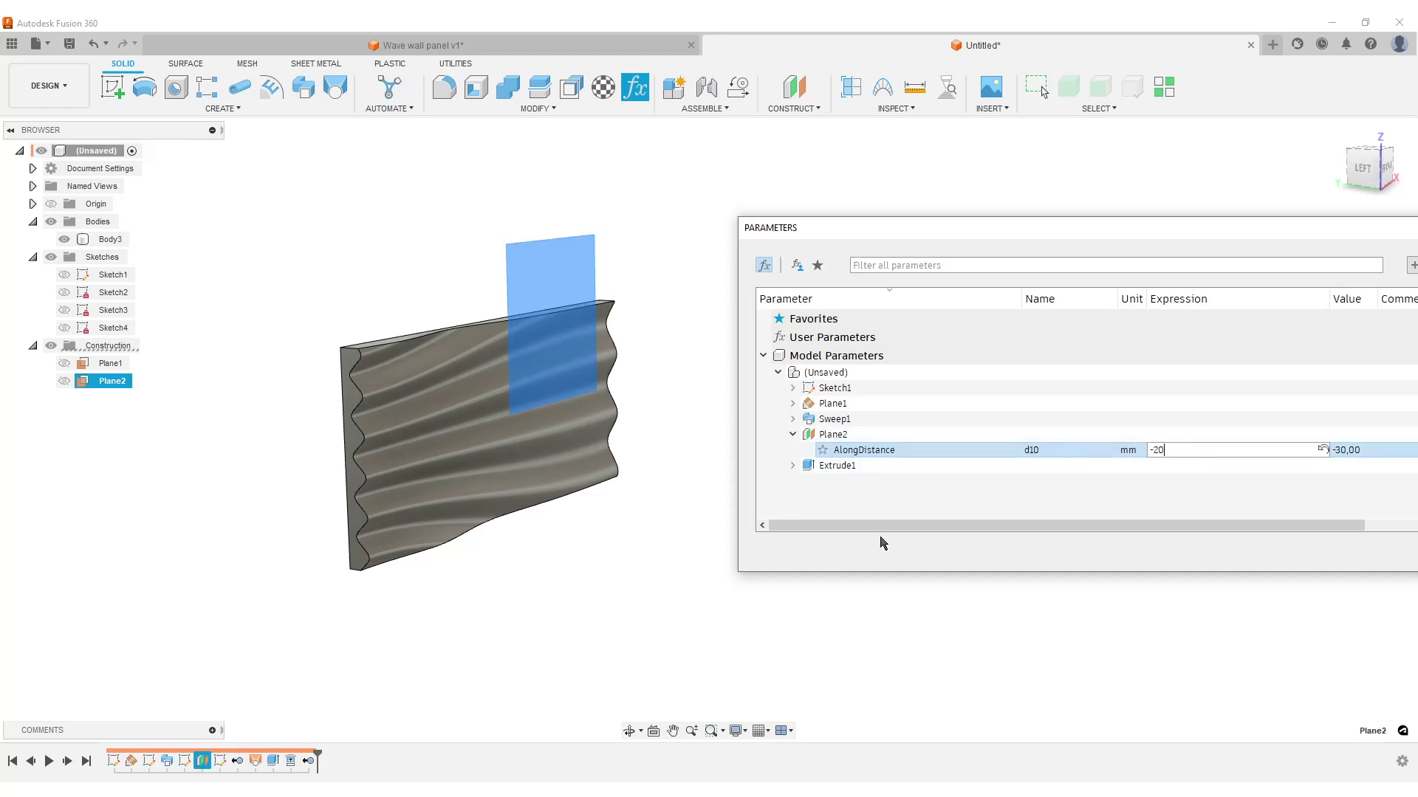
key("Return")
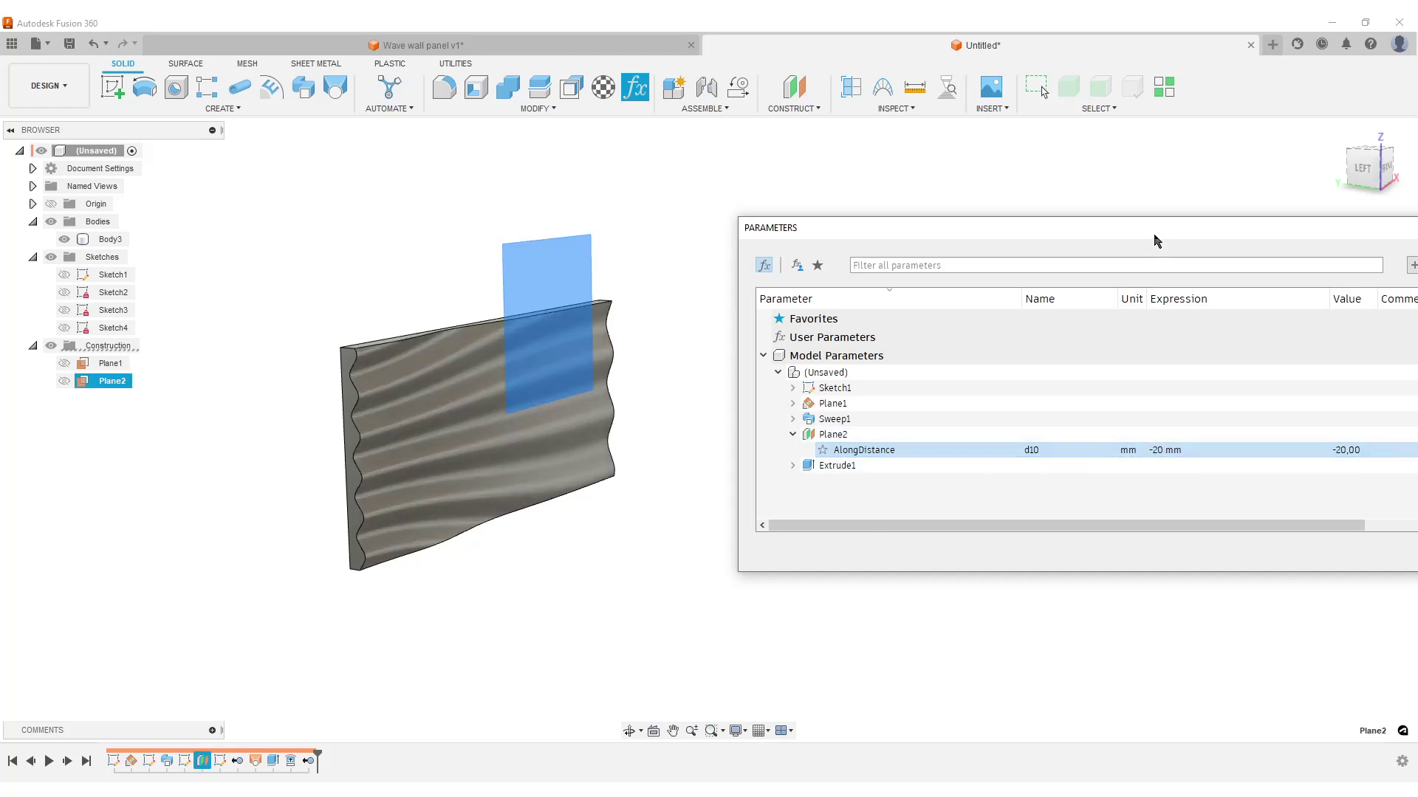
left_click_drag(1156, 241, 1070, 243)
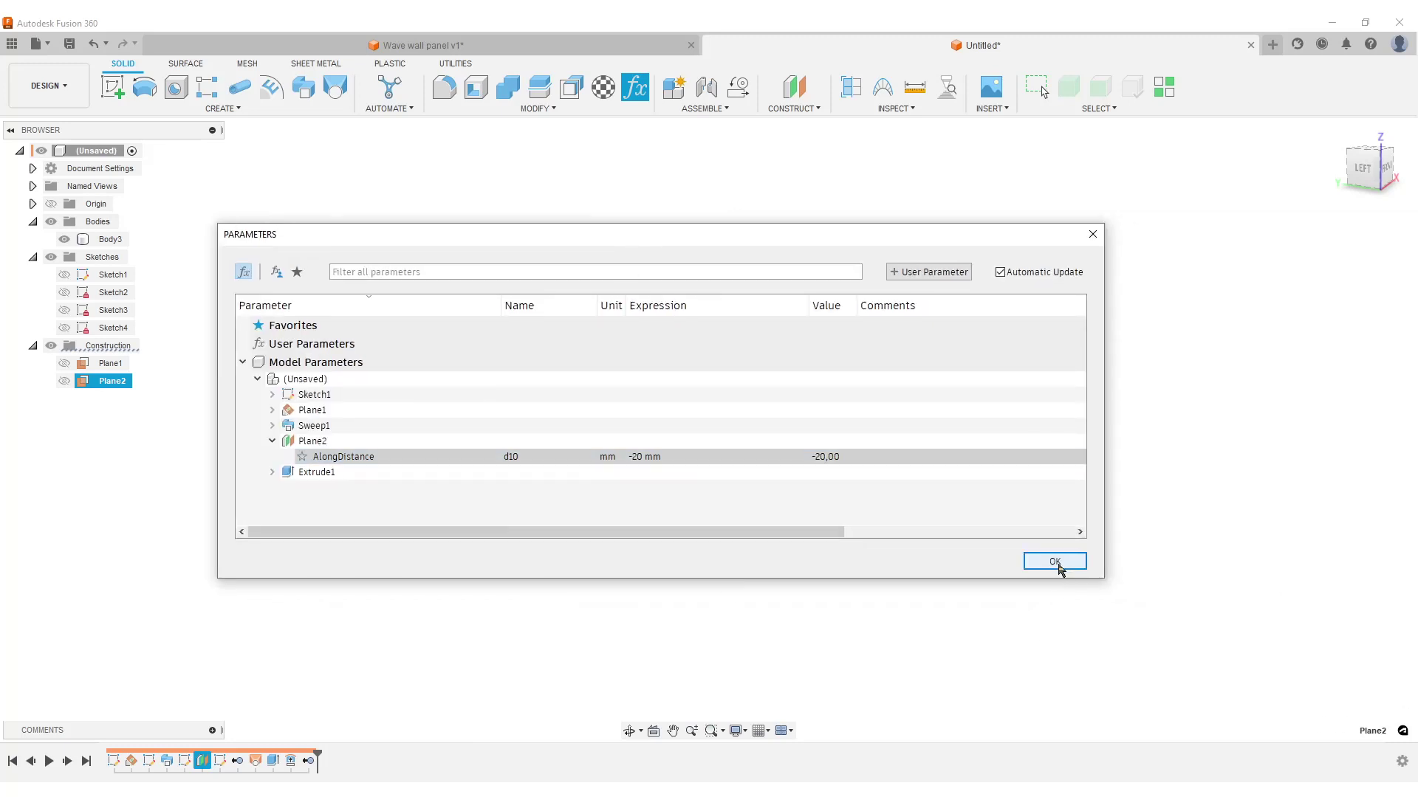
left_click(1056, 562)
Show Sketch1 and move the splines' second fit points to about X -442, Z 292 mm on the upper and X -426, Z -264 mm on the lower.
left_click(1385, 178)
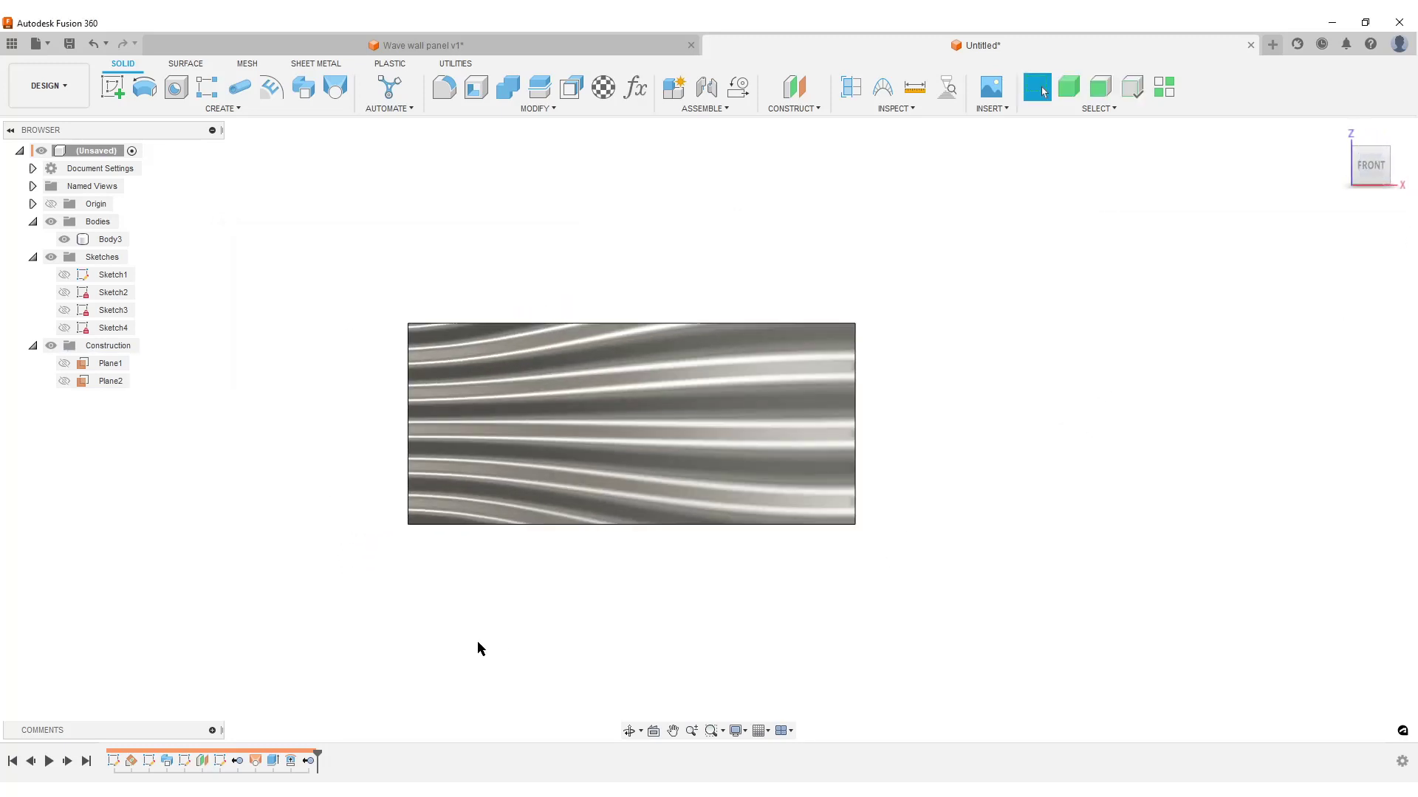
left_click(64, 275)
scroll(561, 516, "down", 5)
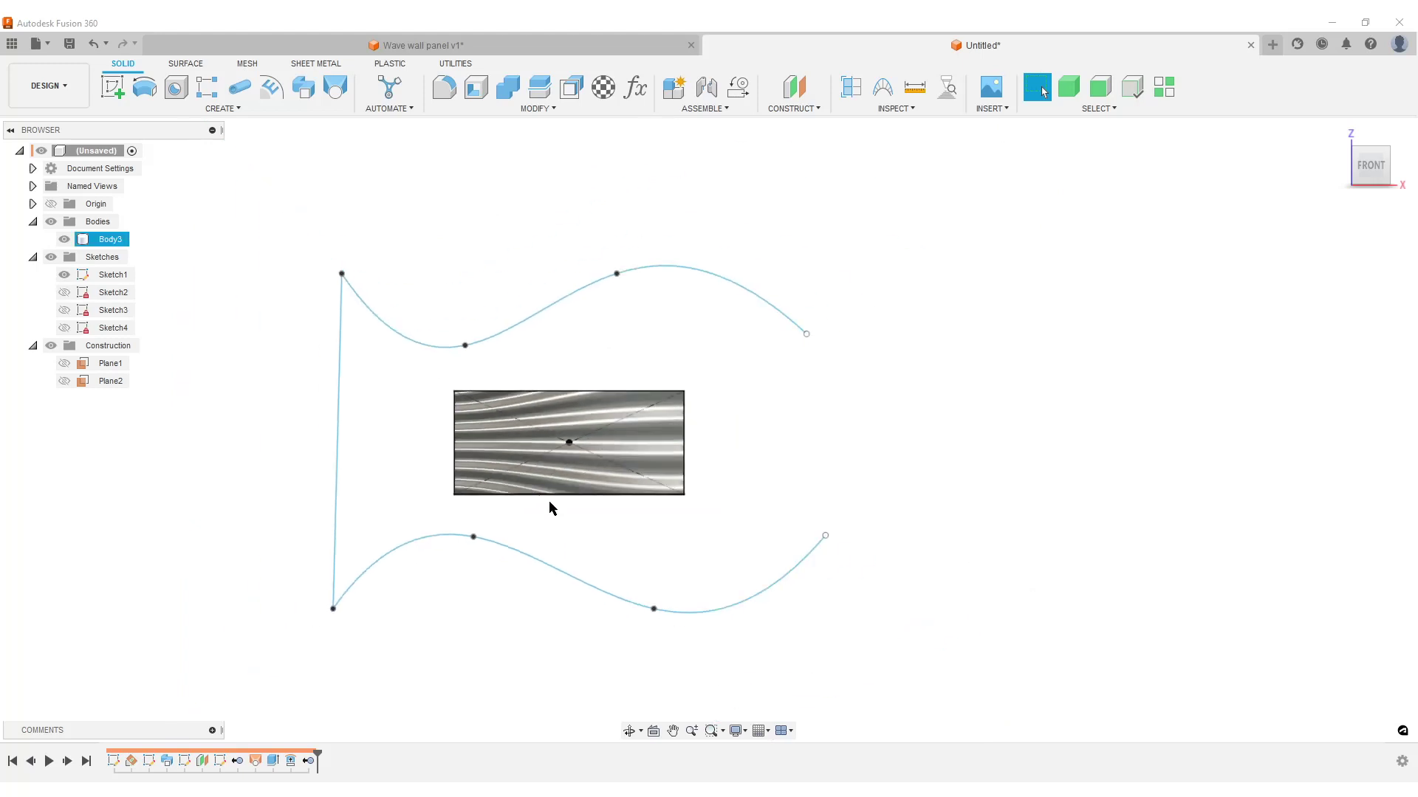
middle_click_drag(596, 545, 728, 570)
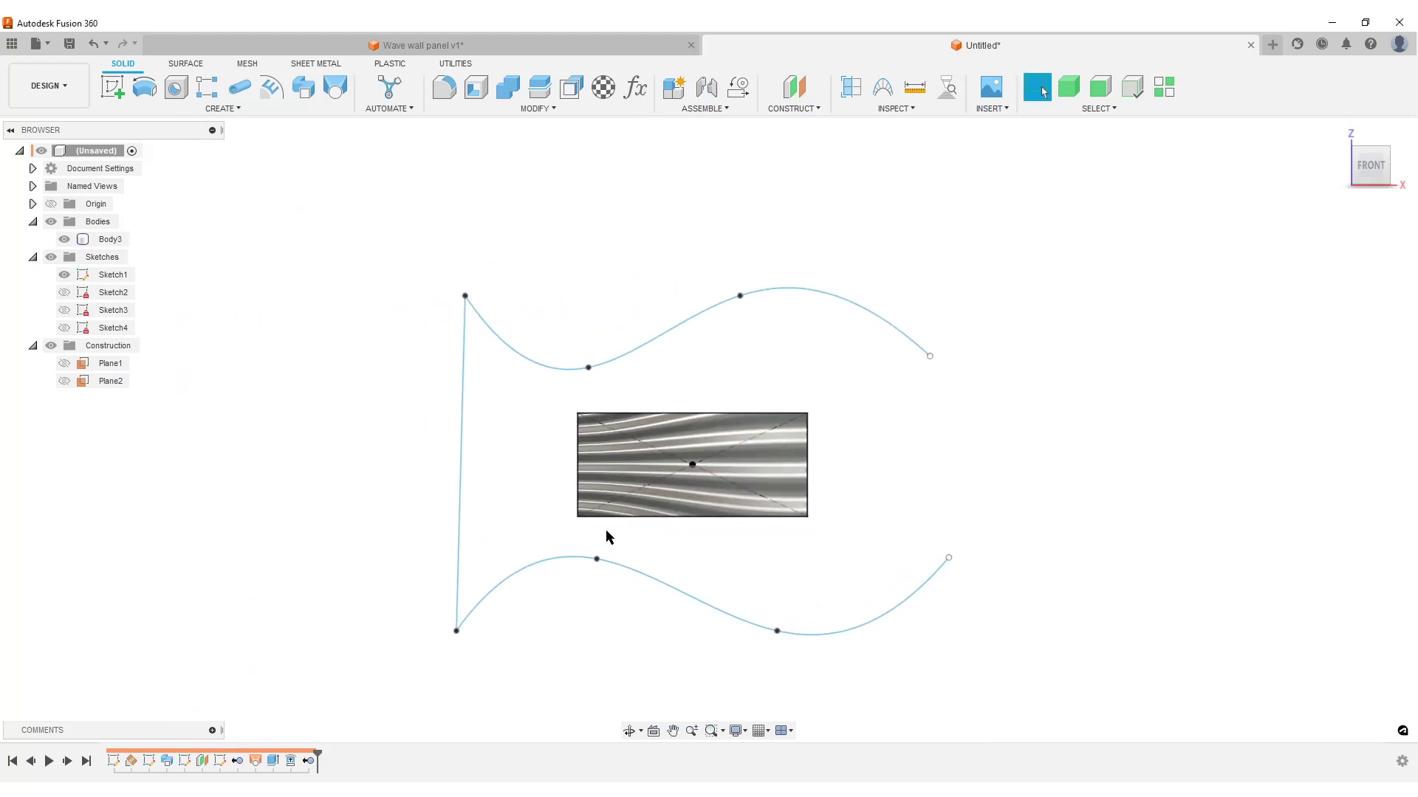
scroll(607, 527, "up", 3)
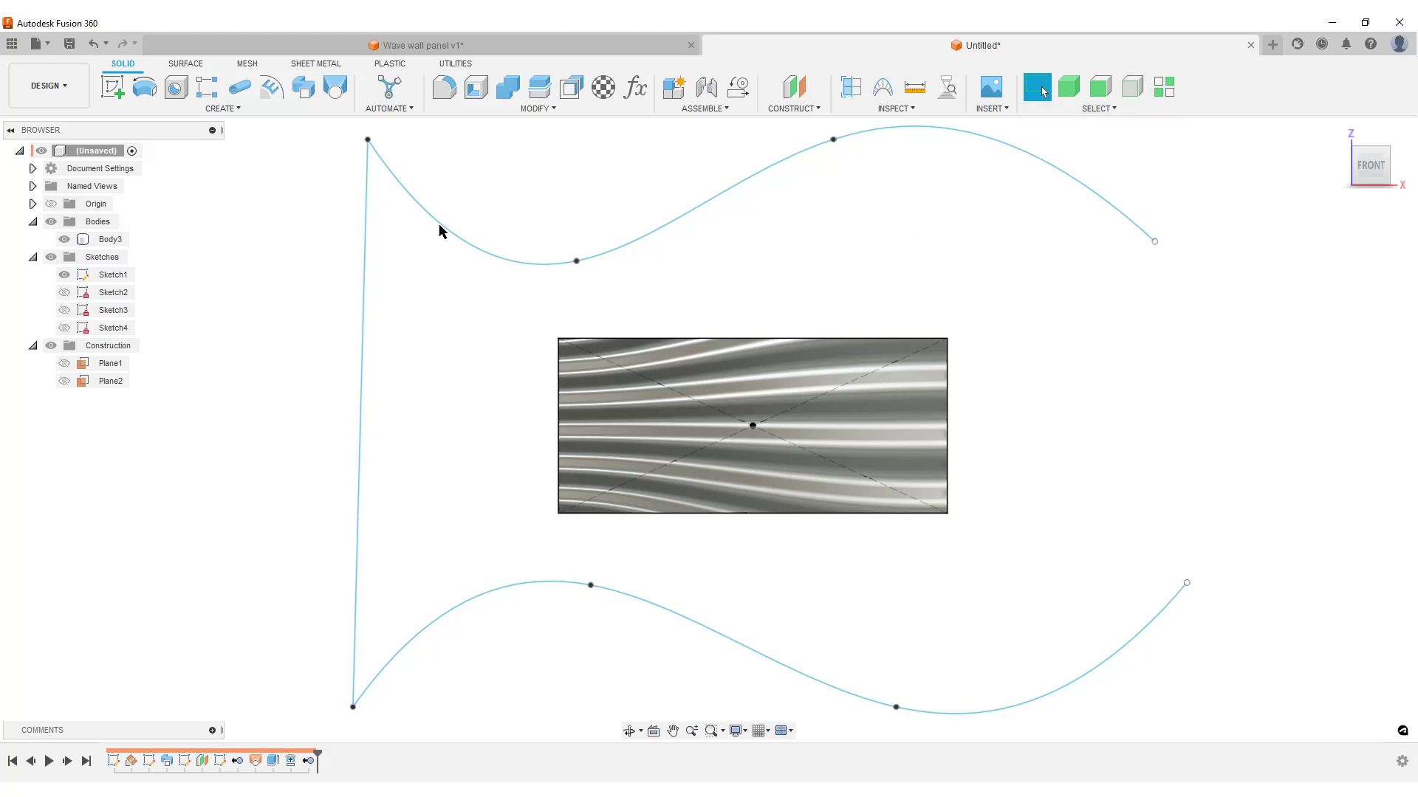
left_click_drag(577, 263, 581, 289)
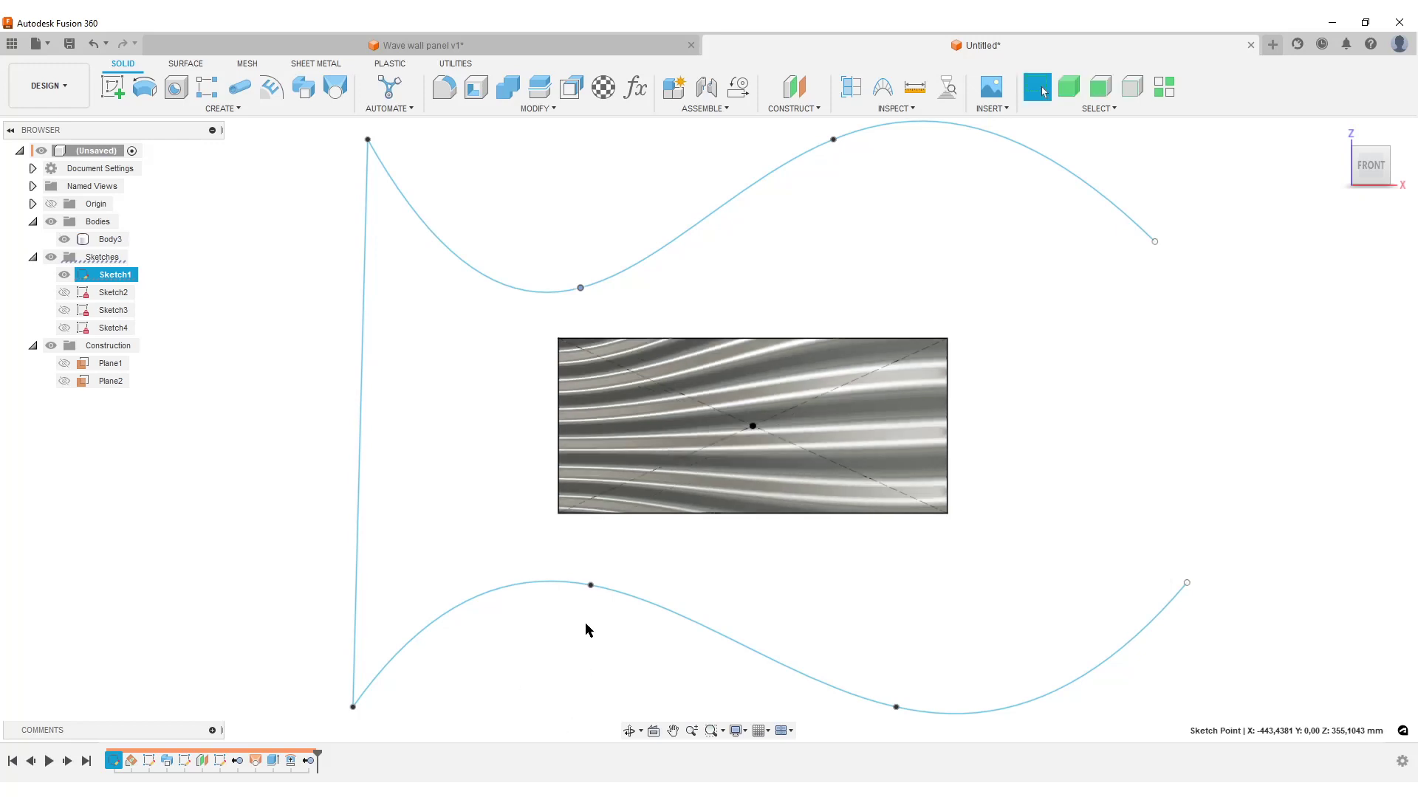
left_click_drag(590, 585, 592, 541)
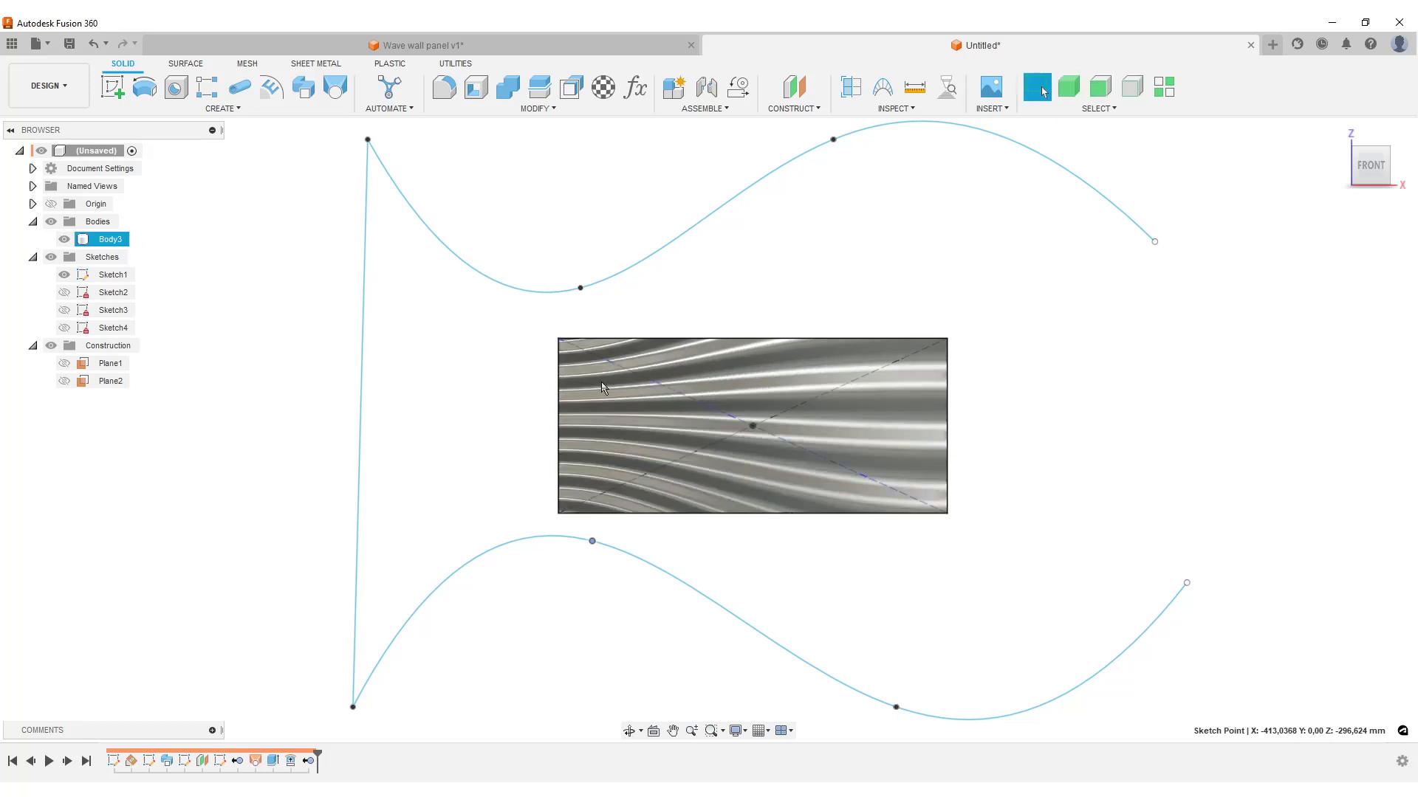
left_click_drag(581, 289, 582, 313)
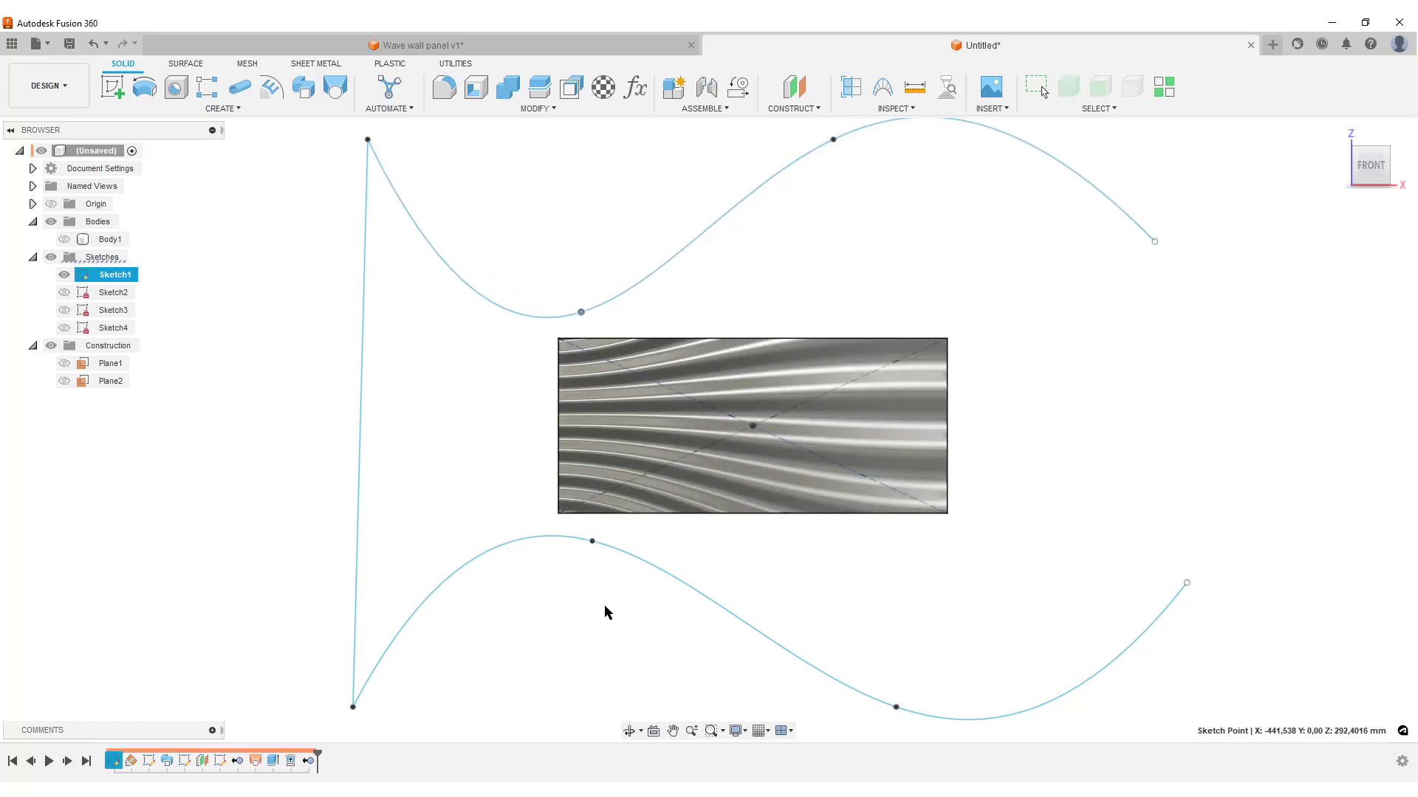
left_click_drag(592, 541, 587, 529)
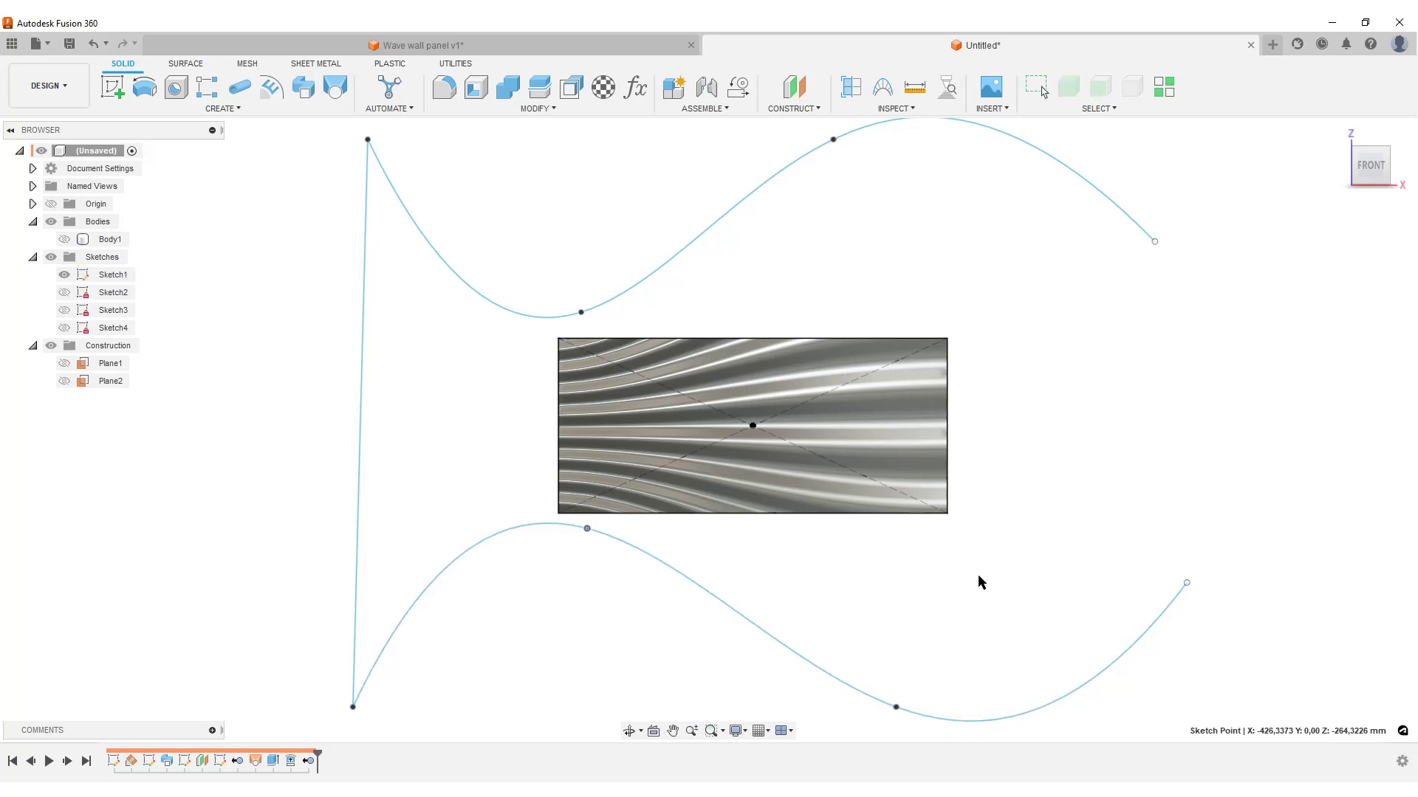
Move the lower spline's third fit point up toward the panel to about X 560, Z -363 mm.
scroll(994, 600, "down", 3)
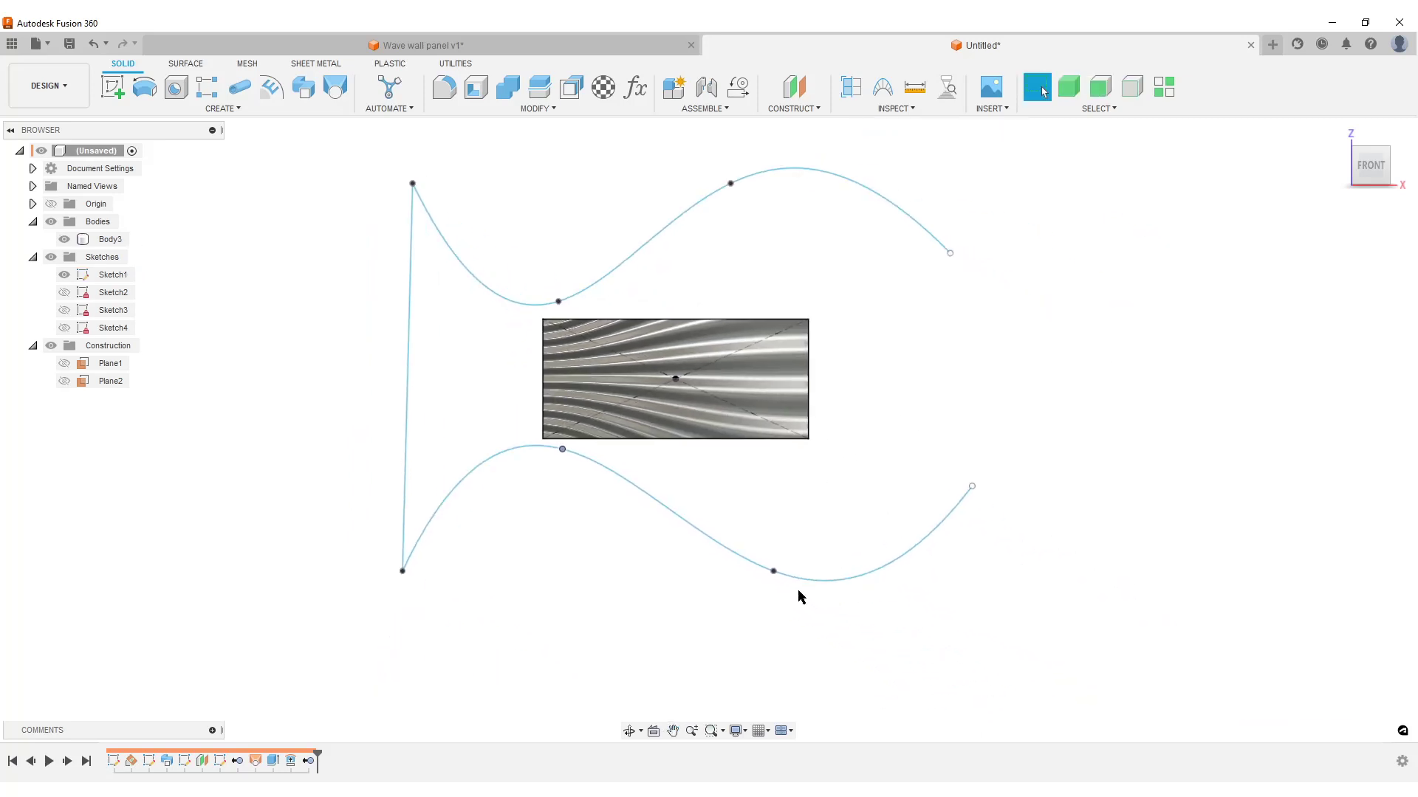
left_click_drag(798, 536, 824, 477)
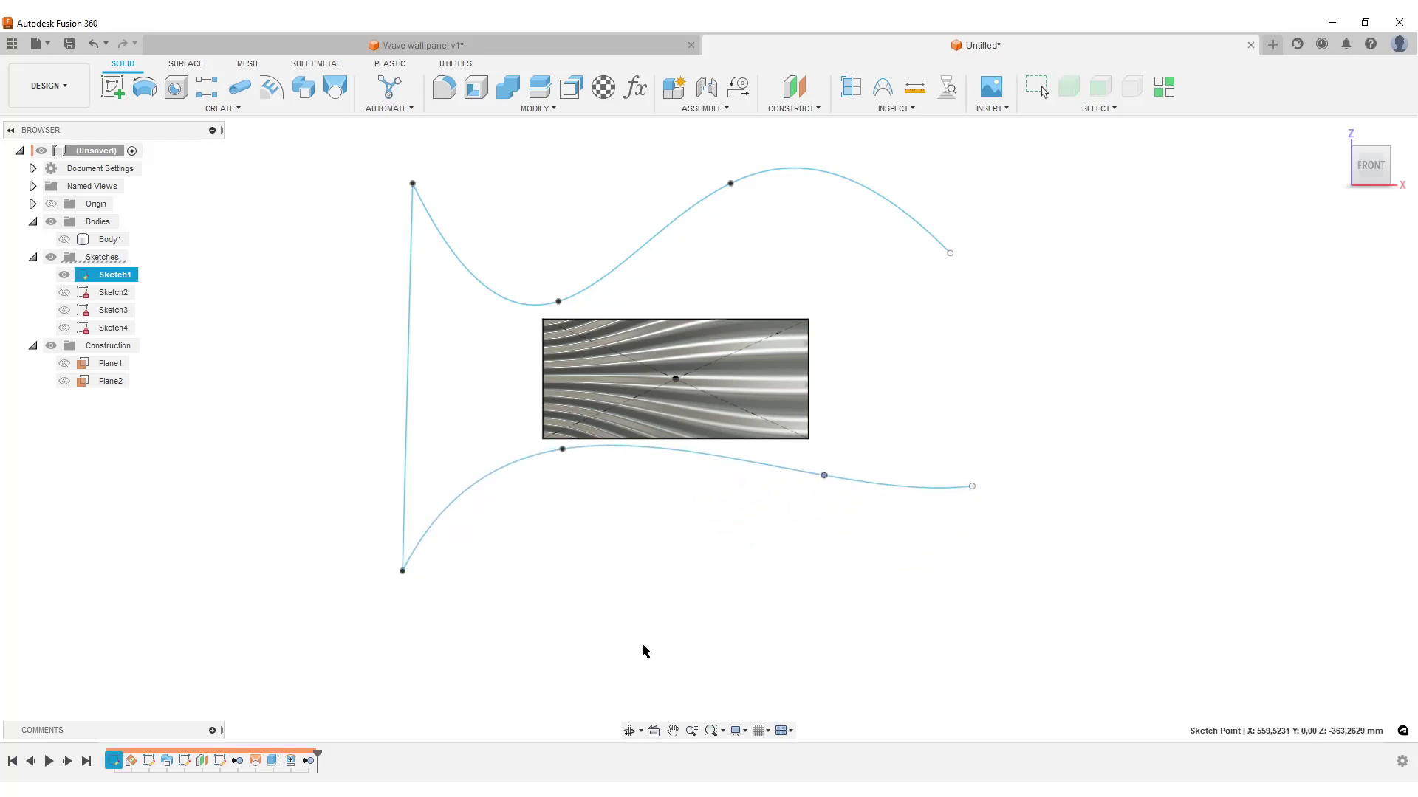
mouse_move(687, 560)
middle_mouse_down("shift")
mouse_move(698, 550)
mouse_move(783, 593)
mouse_move(756, 569)
mouse_move(699, 567)
mouse_move(830, 569)
mouse_move(792, 565)
middle_mouse_up("shift")
scroll(790, 567, "down", 3)
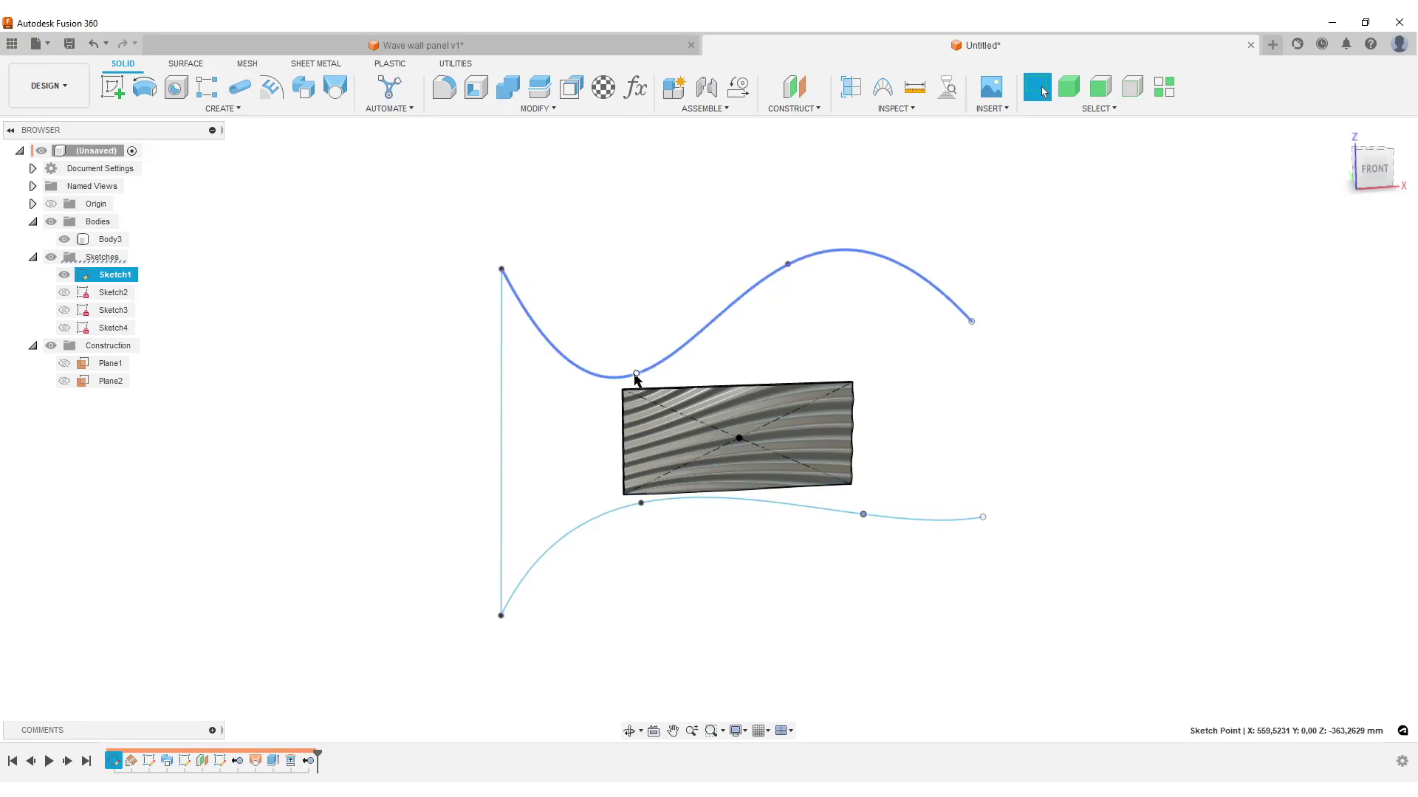
Move the upper spline's second fit point to about X -634, Z 220 mm and its end point to about X 1089, Z 891 mm.
left_click_drag(636, 374, 590, 397)
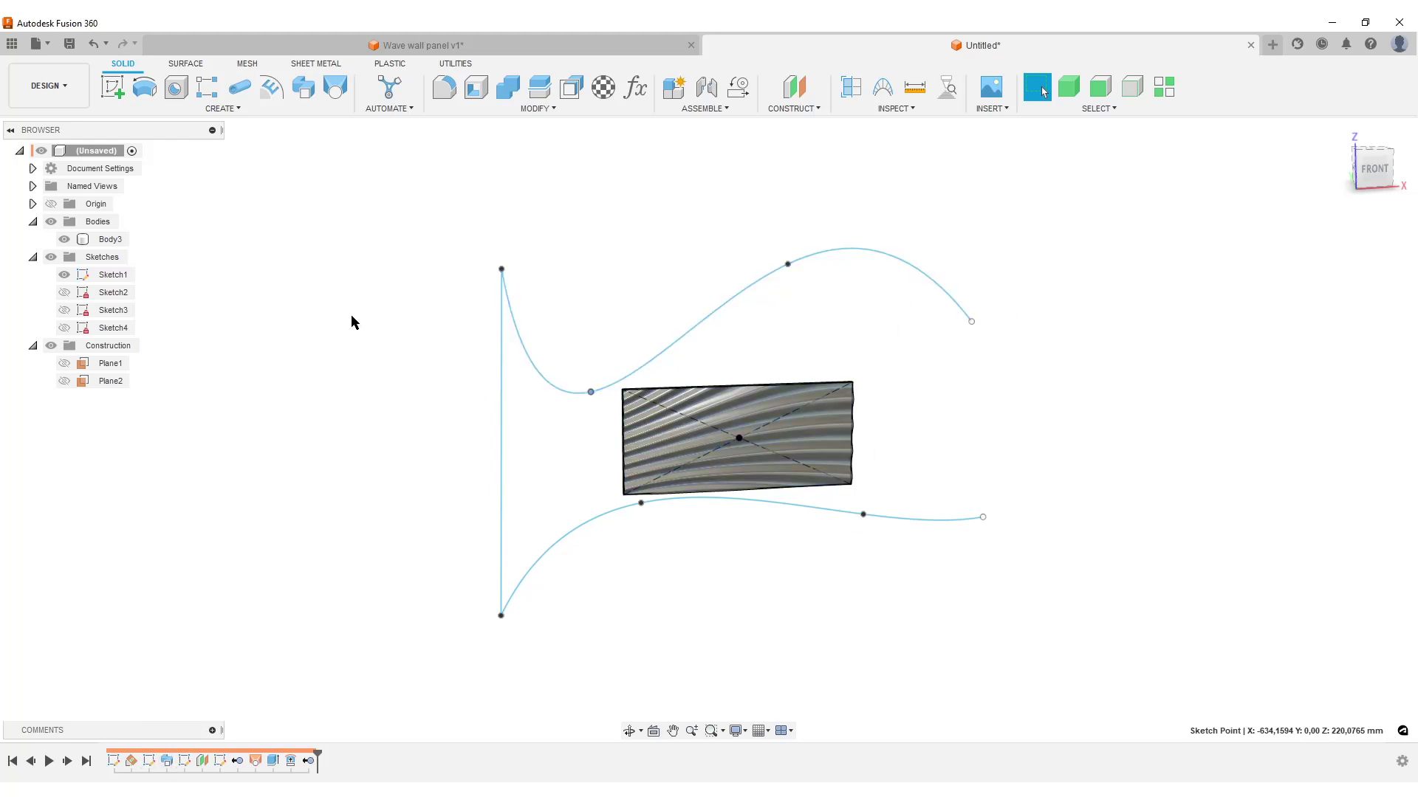
scroll(694, 570, "up", 3)
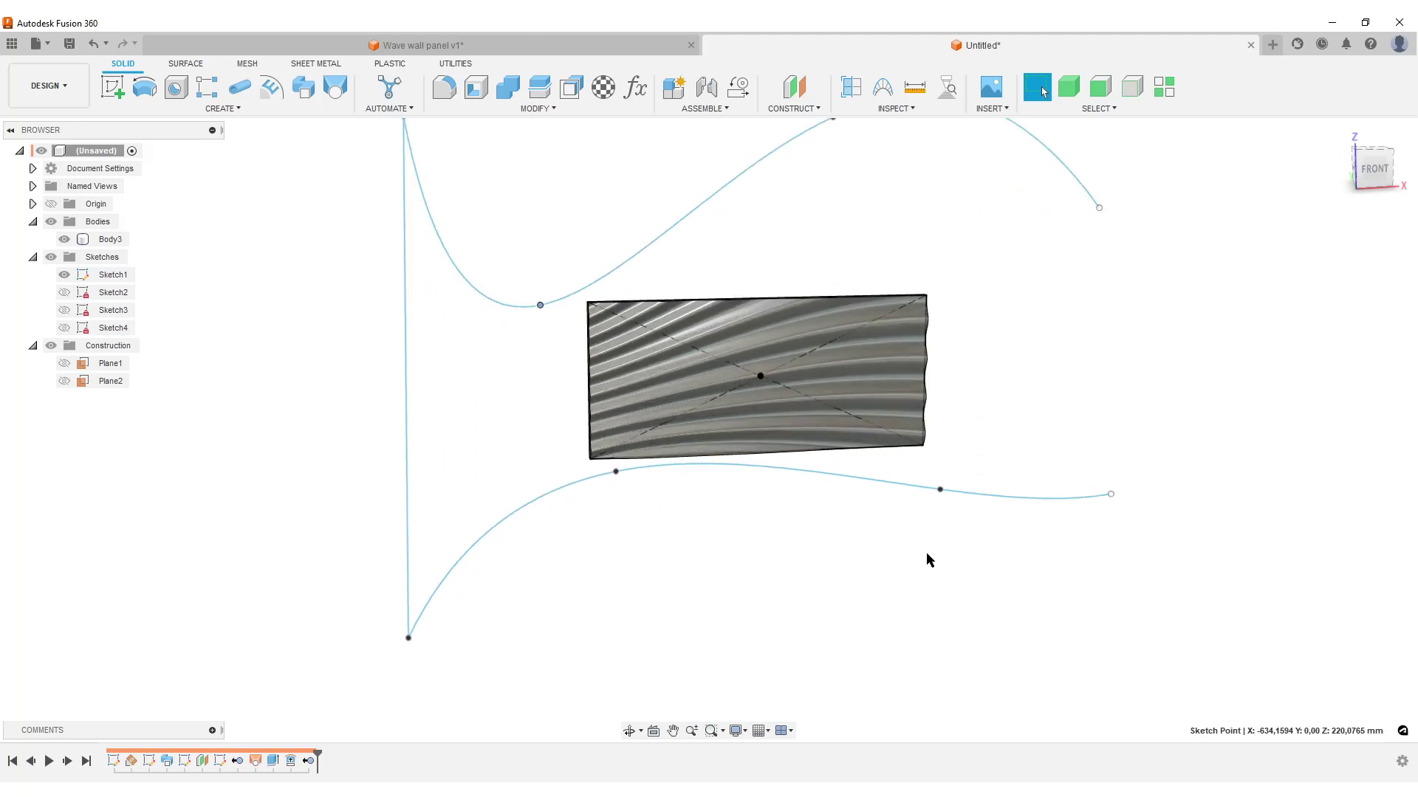
scroll(810, 569, "down", 3)
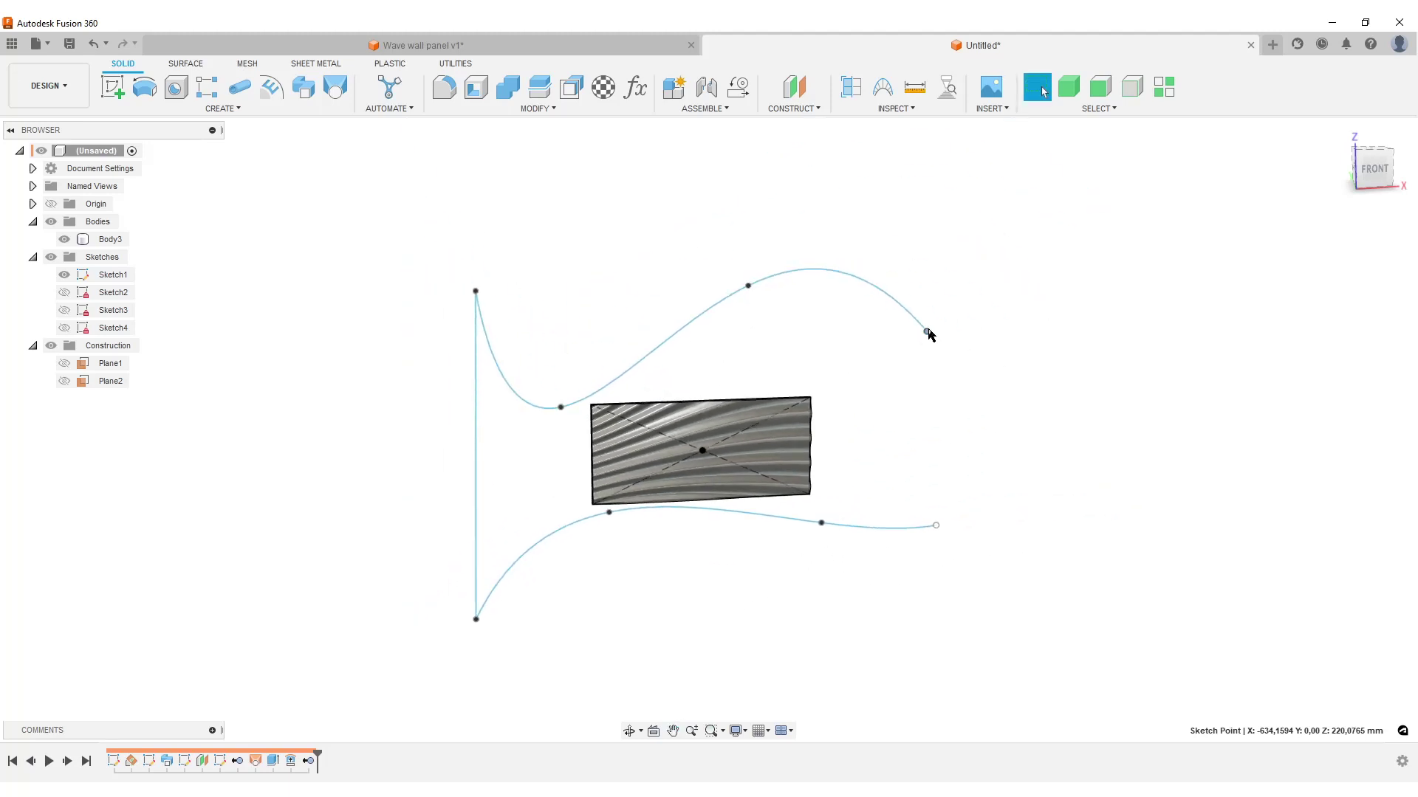
left_click_drag(928, 332, 938, 248)
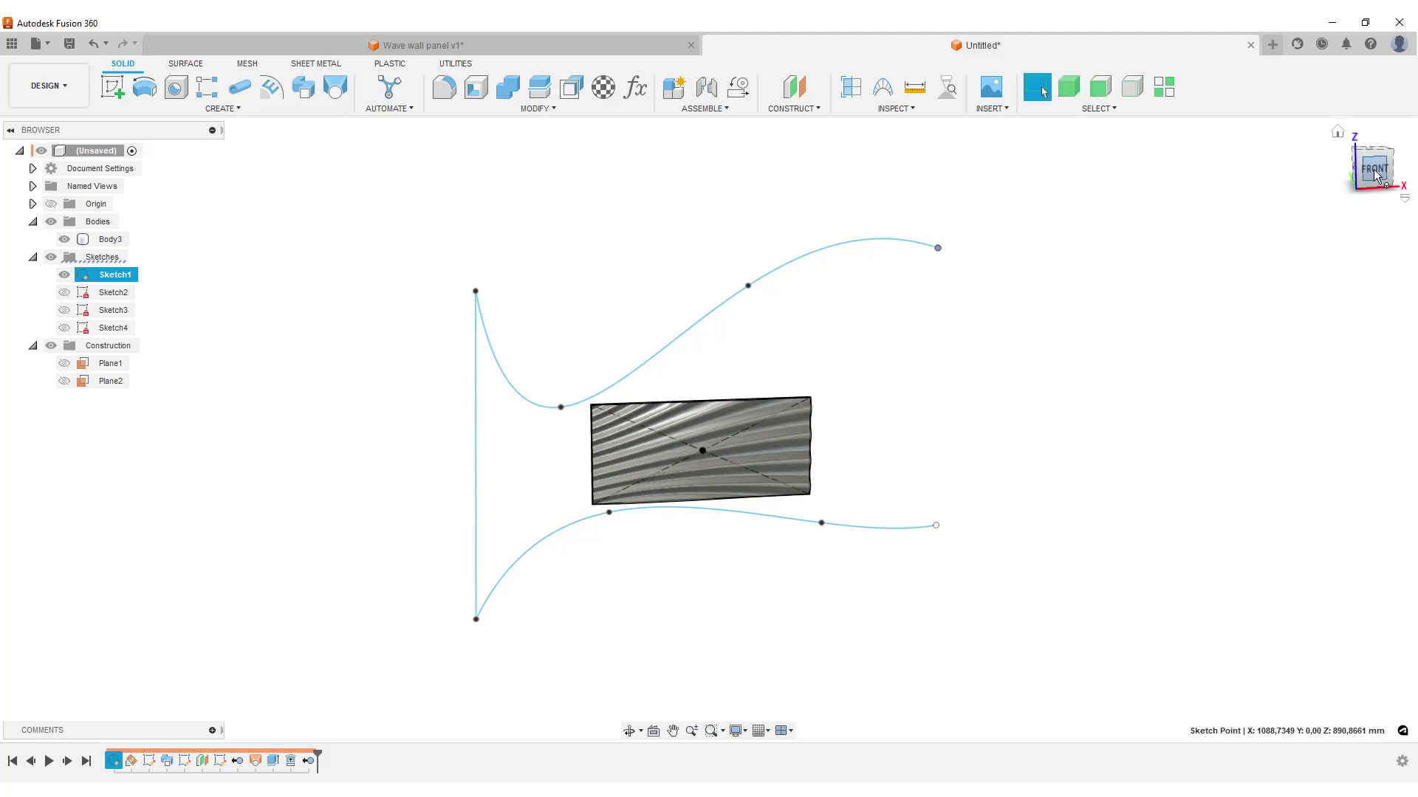
Hide Sketch1 and inspect the reshaped wave surface of the panel.
left_click(64, 275)
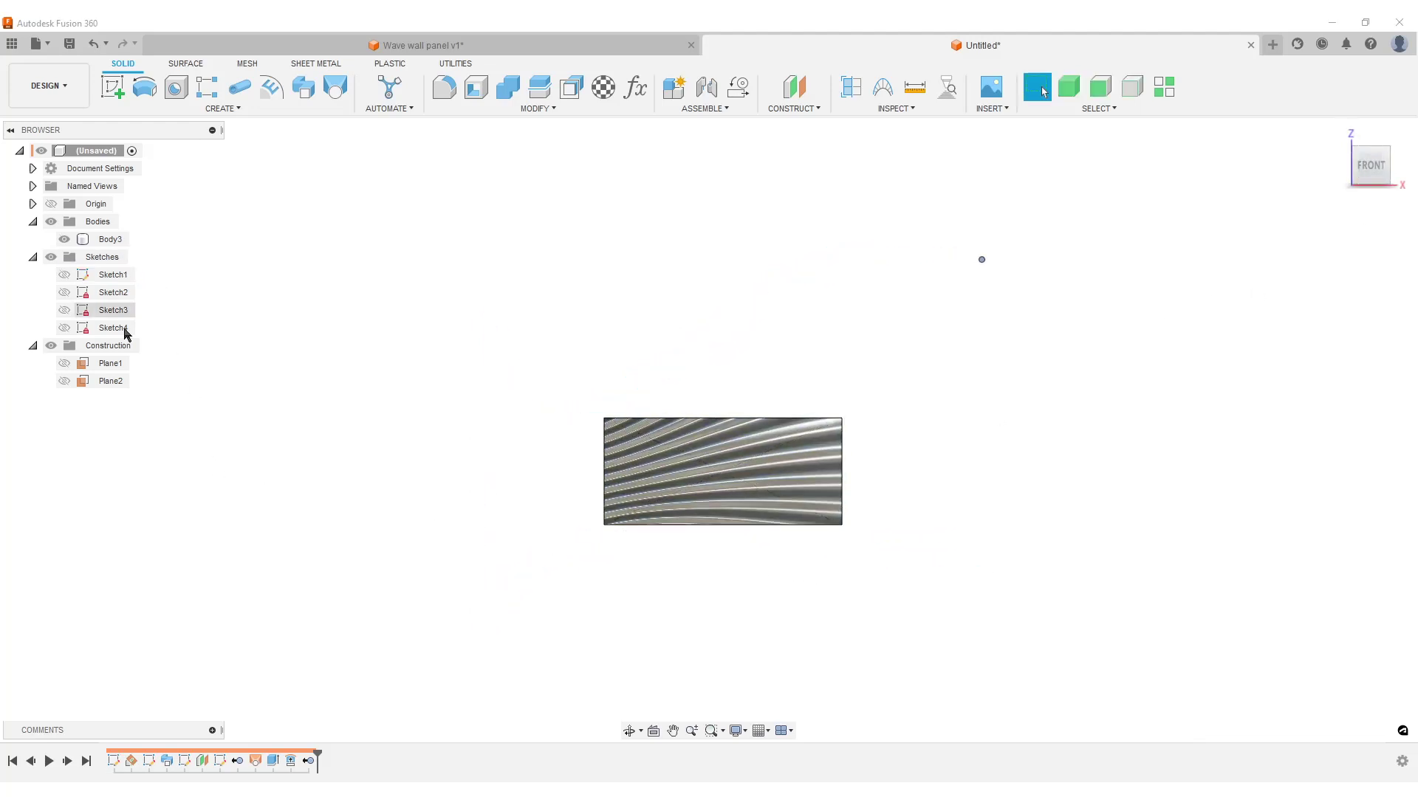
scroll(920, 445, "up", 3)
middle_click_drag(920, 445, 799, 255)
scroll(1117, 406, "up", 3)
scroll(1116, 403, "down", 4)
scroll(799, 255, "up", 2)
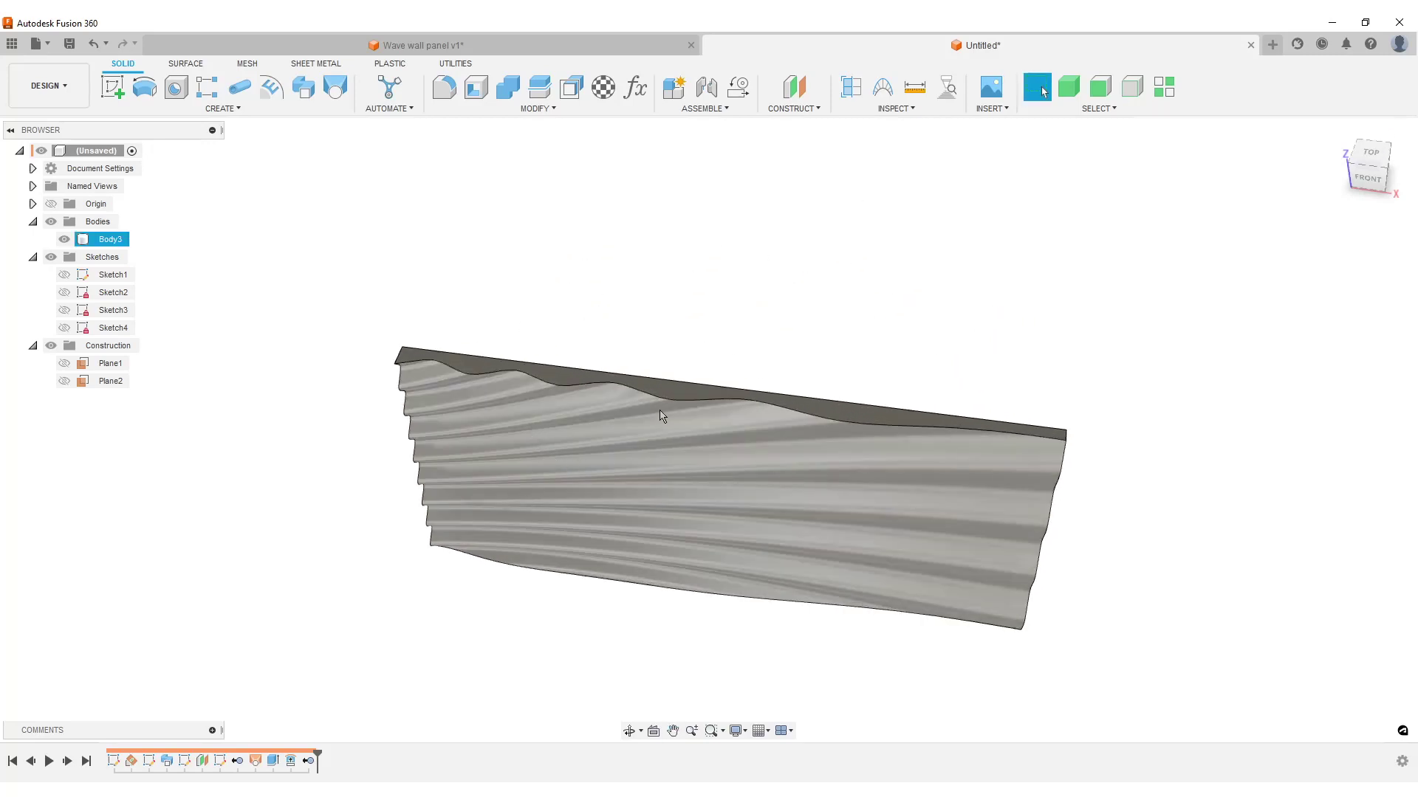
Try a 2 mm constant-radius fillet along the wavy front edge of the panel's top face.
left_click(661, 399)
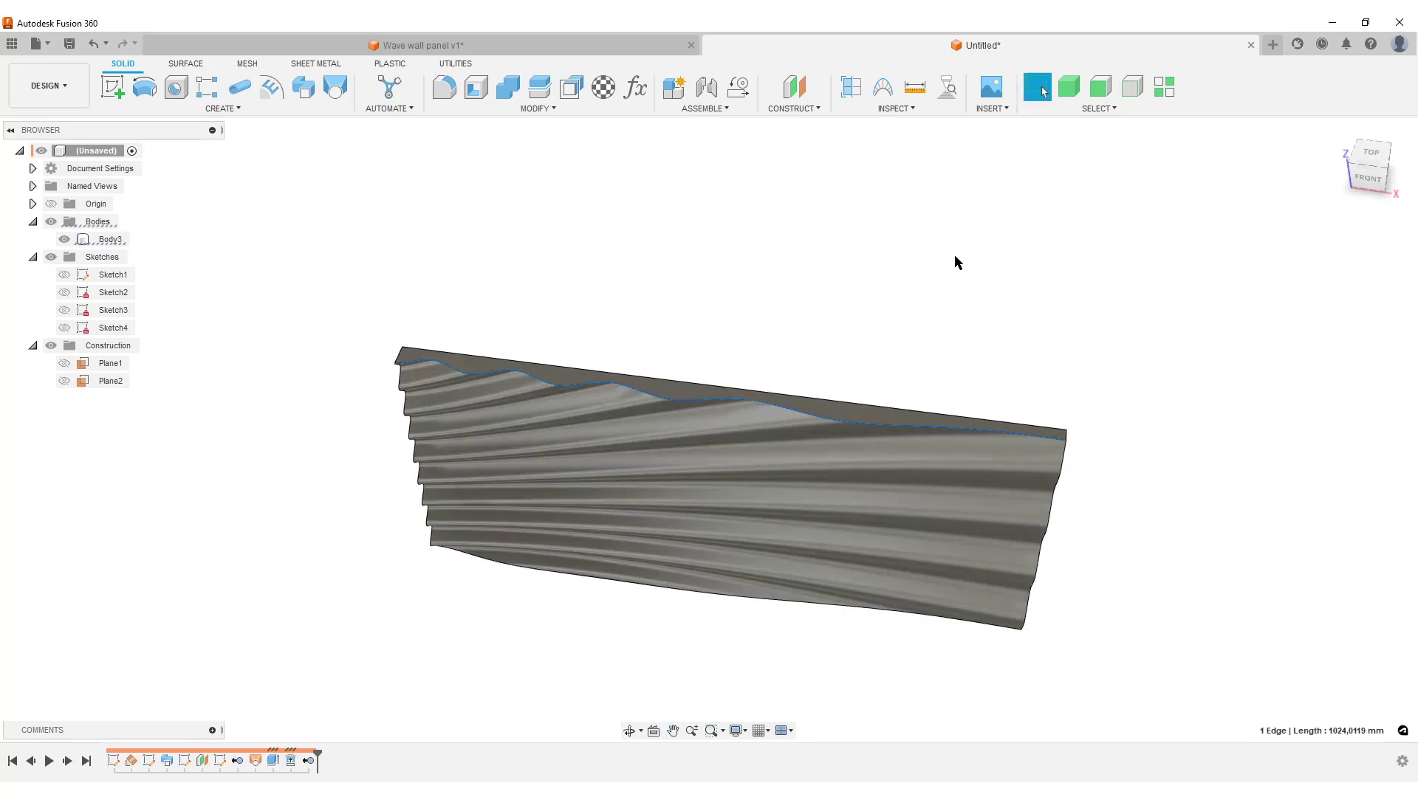
key("f")
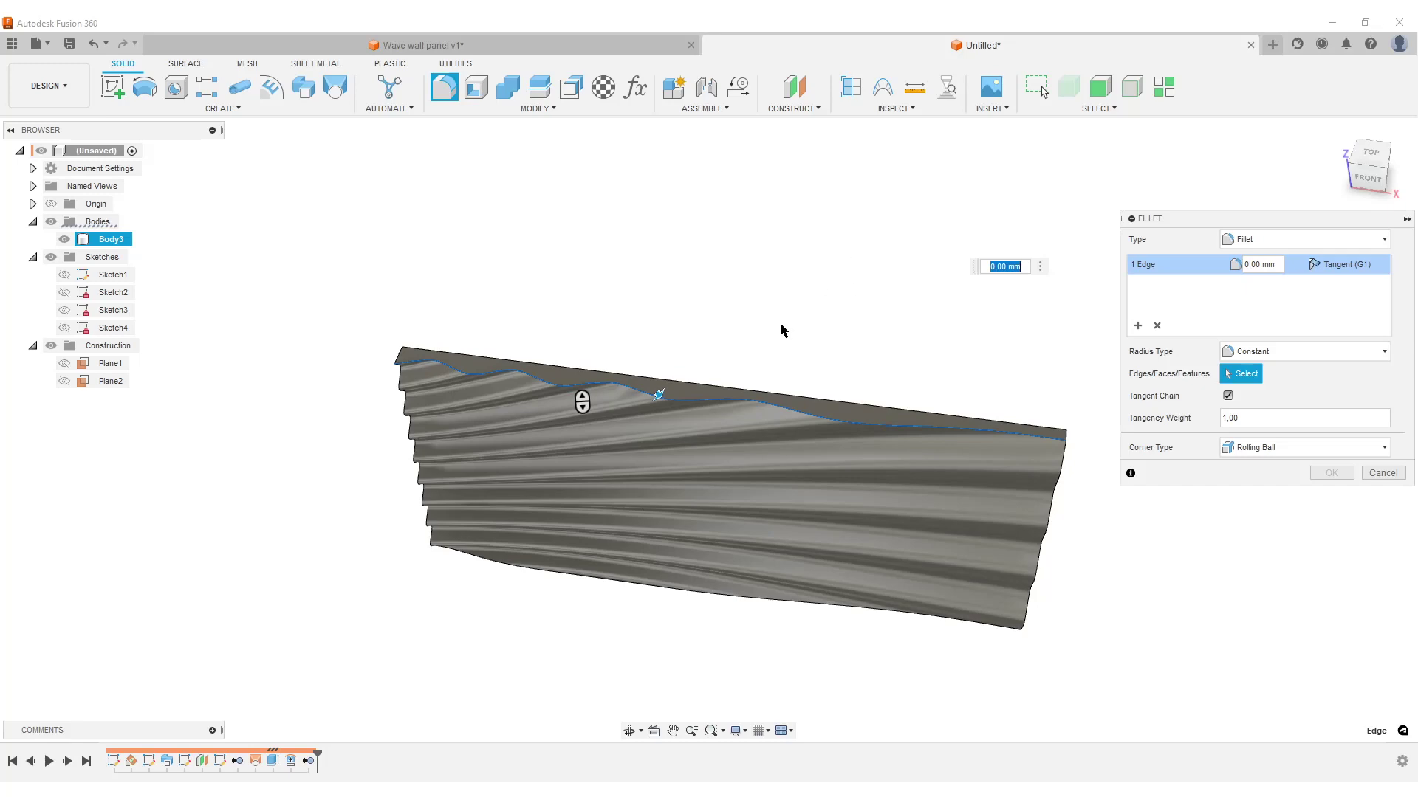
type("2")
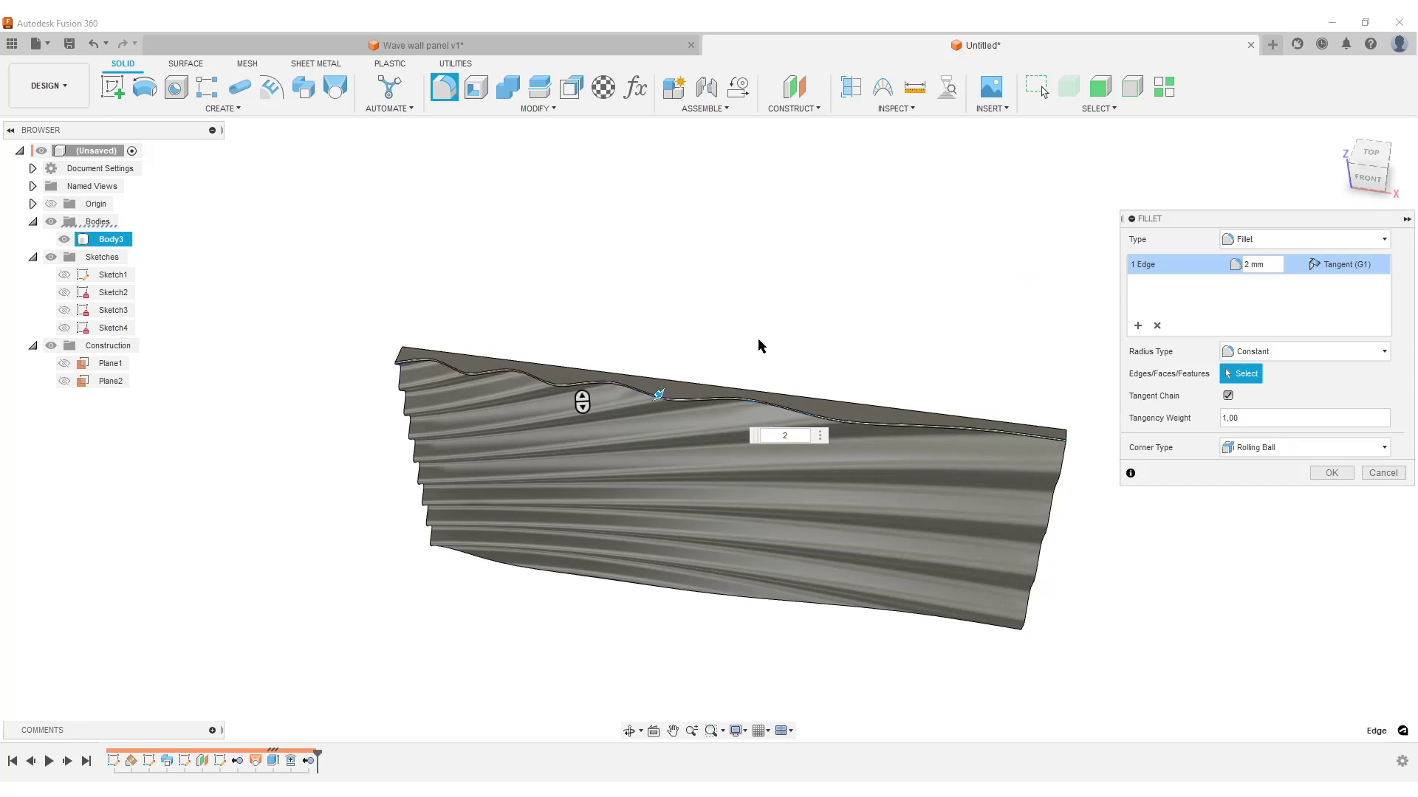
scroll(714, 401, "up", 5)
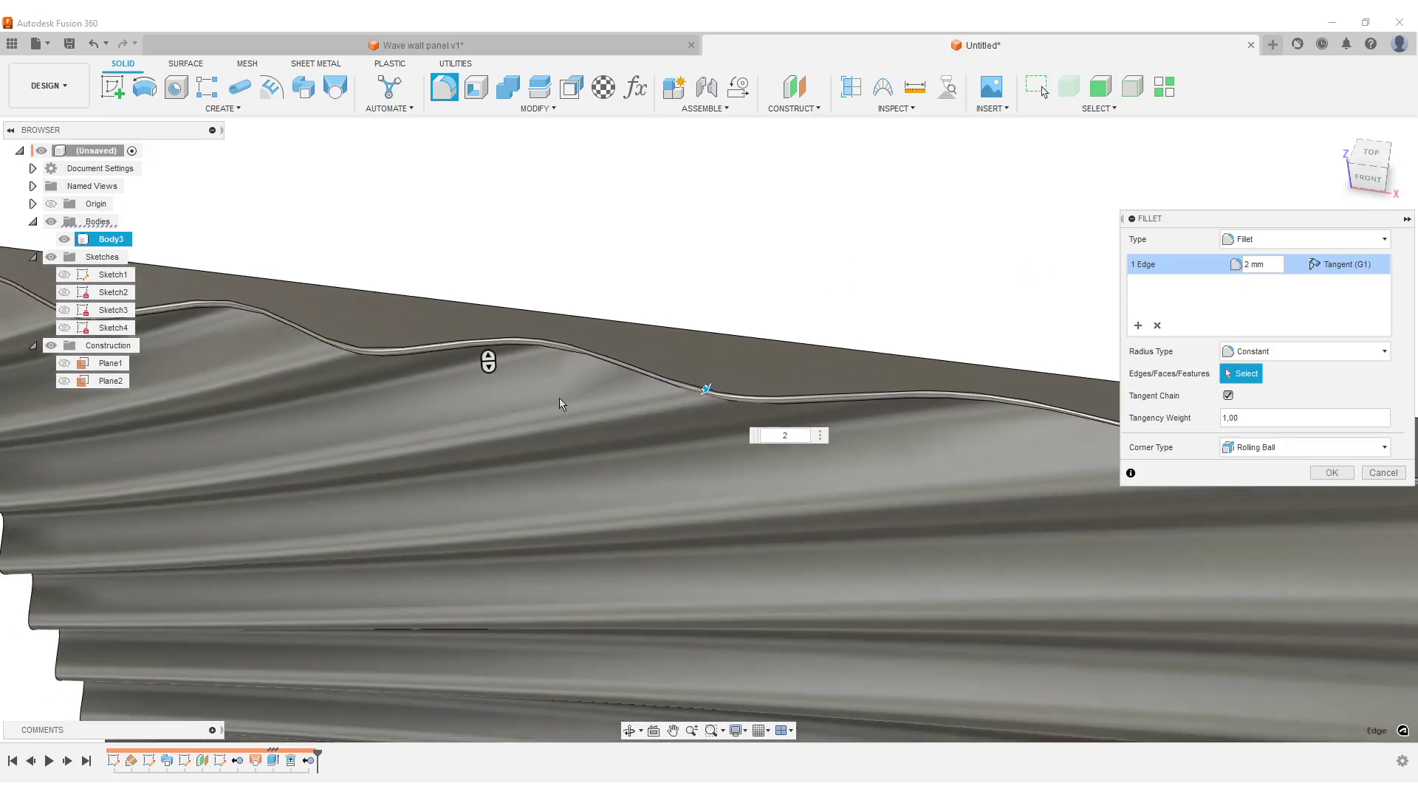
scroll(561, 404, "down", 3)
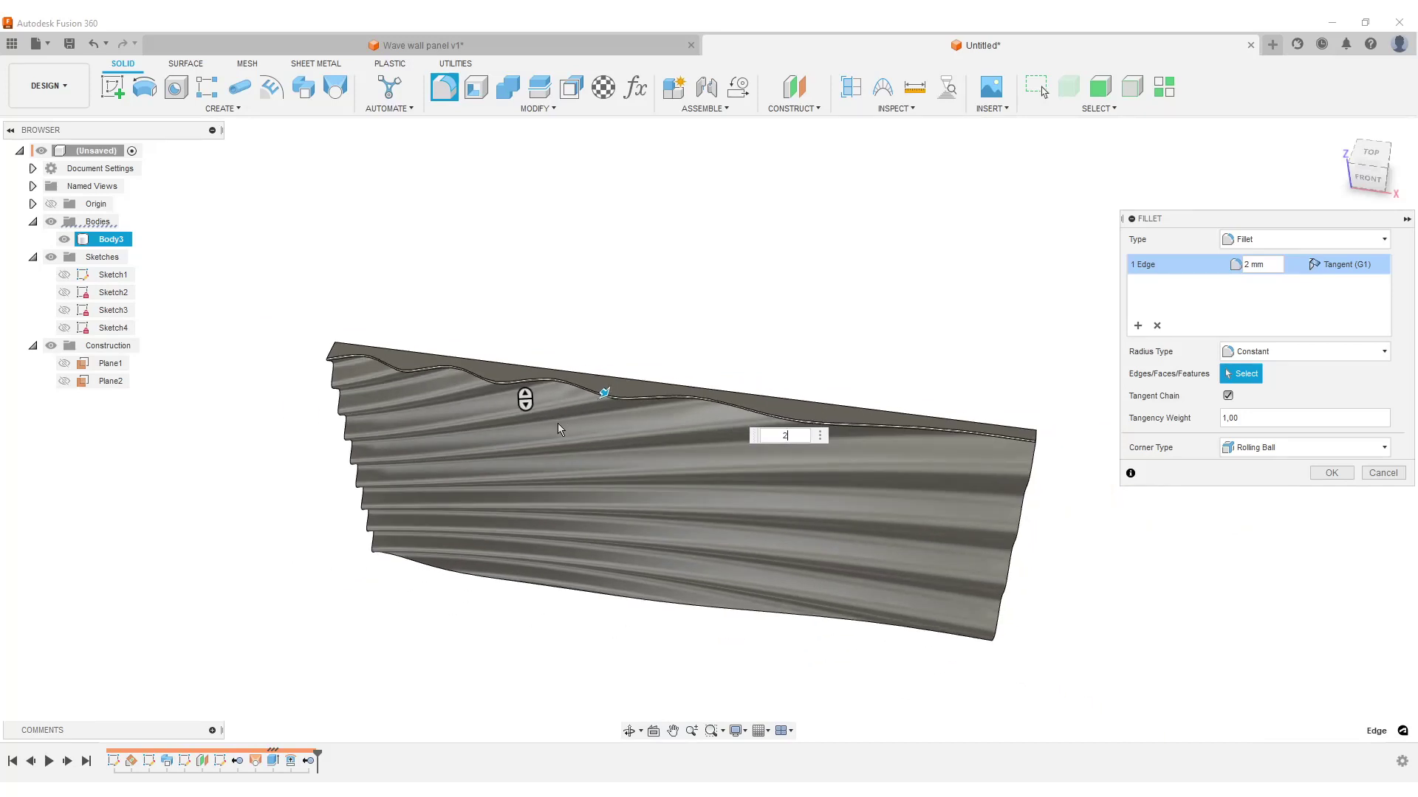
scroll(562, 424, "up", 2)
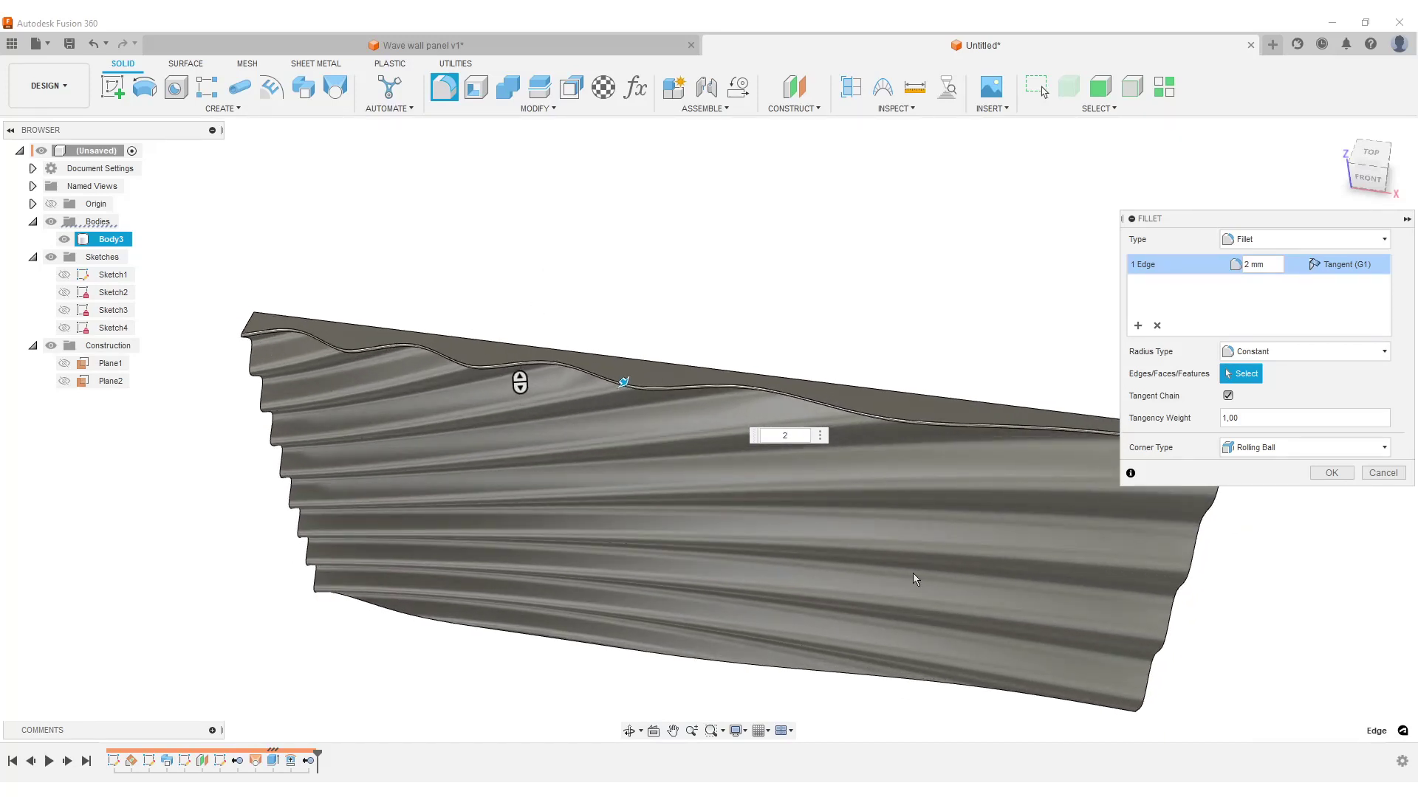
left_click(1383, 472)
middle_click_drag(960, 369, 755, 287, "shift")
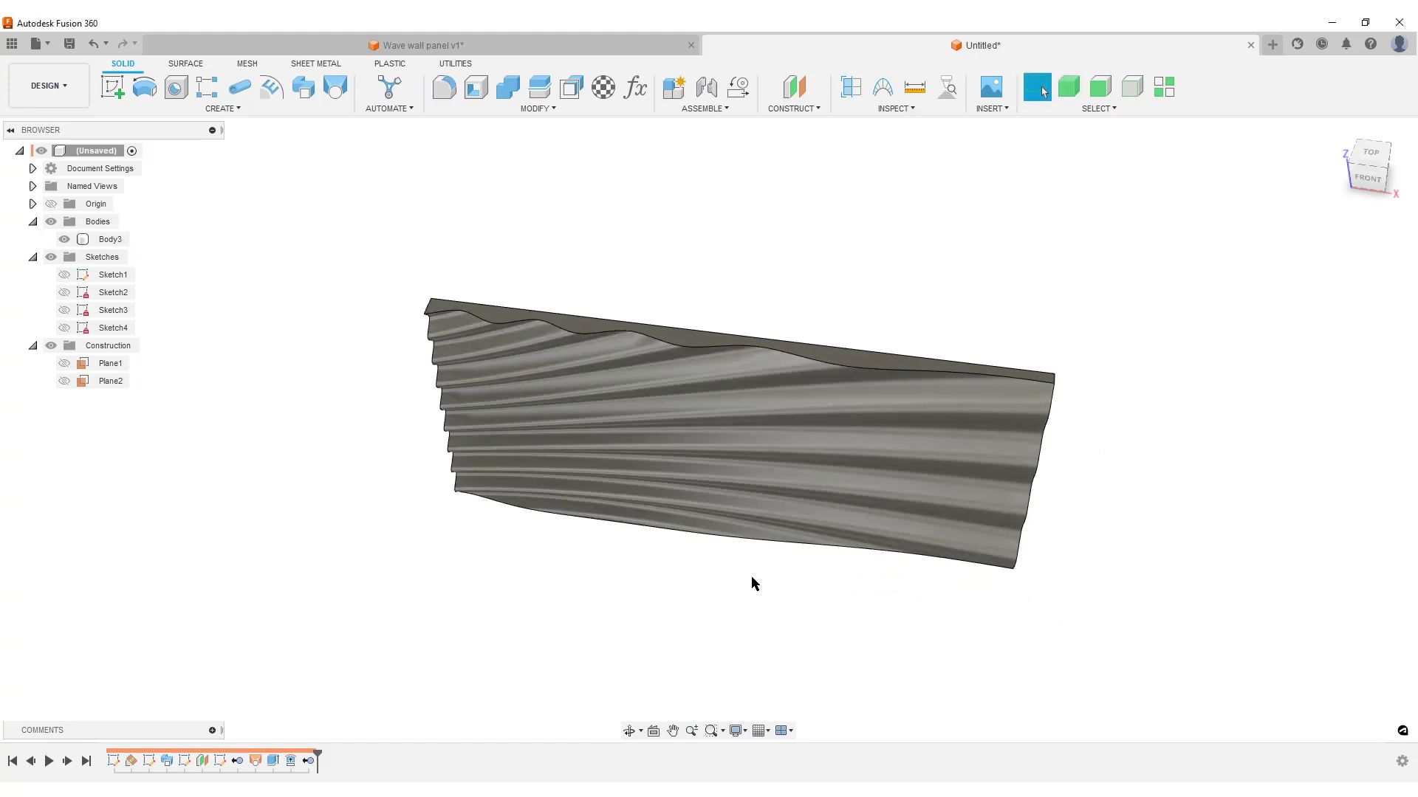
middle_click_drag(751, 576, 753, 443, "shift")
left_click(1373, 151)
scroll(1136, 370, "down", 2)
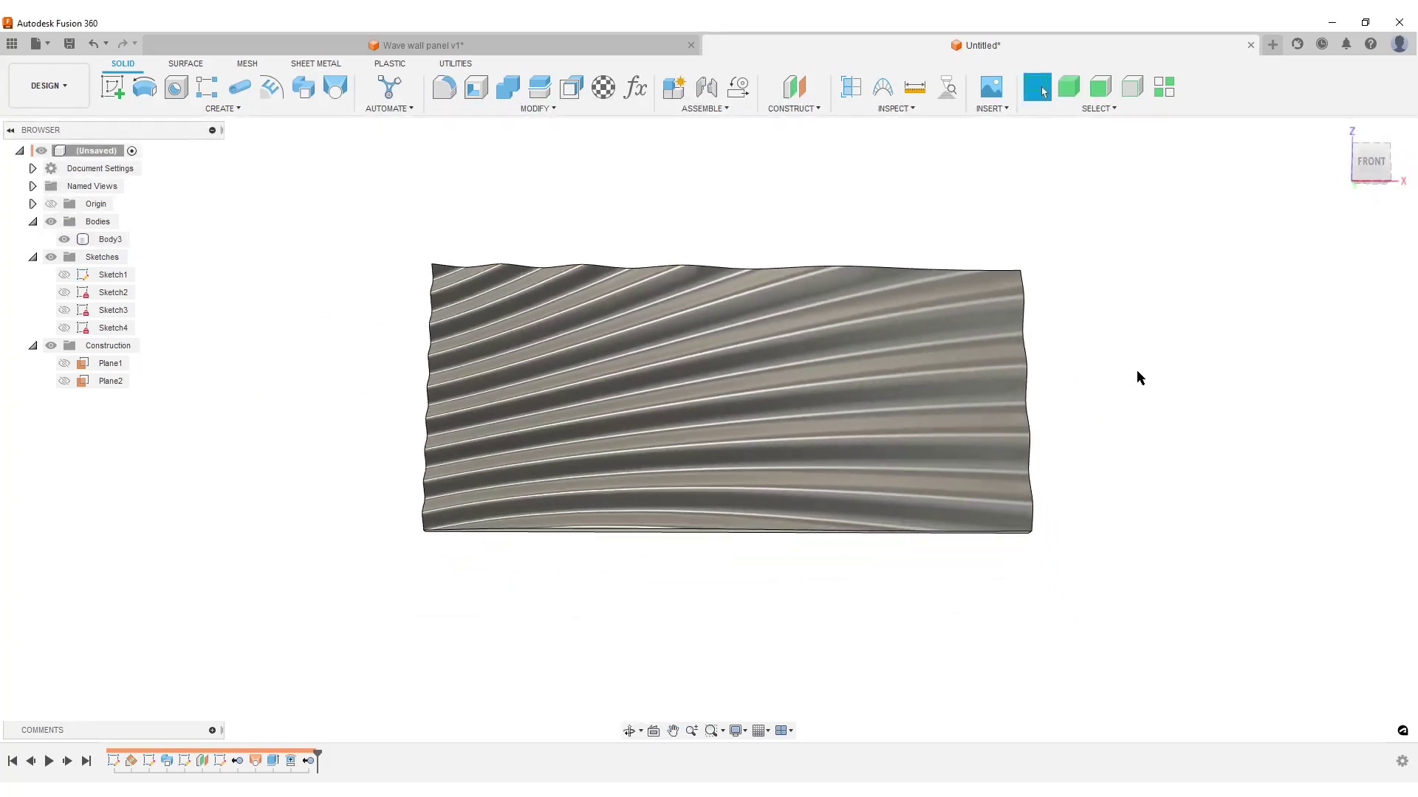
middle_click_drag(1137, 375, 1167, 366, "shift")
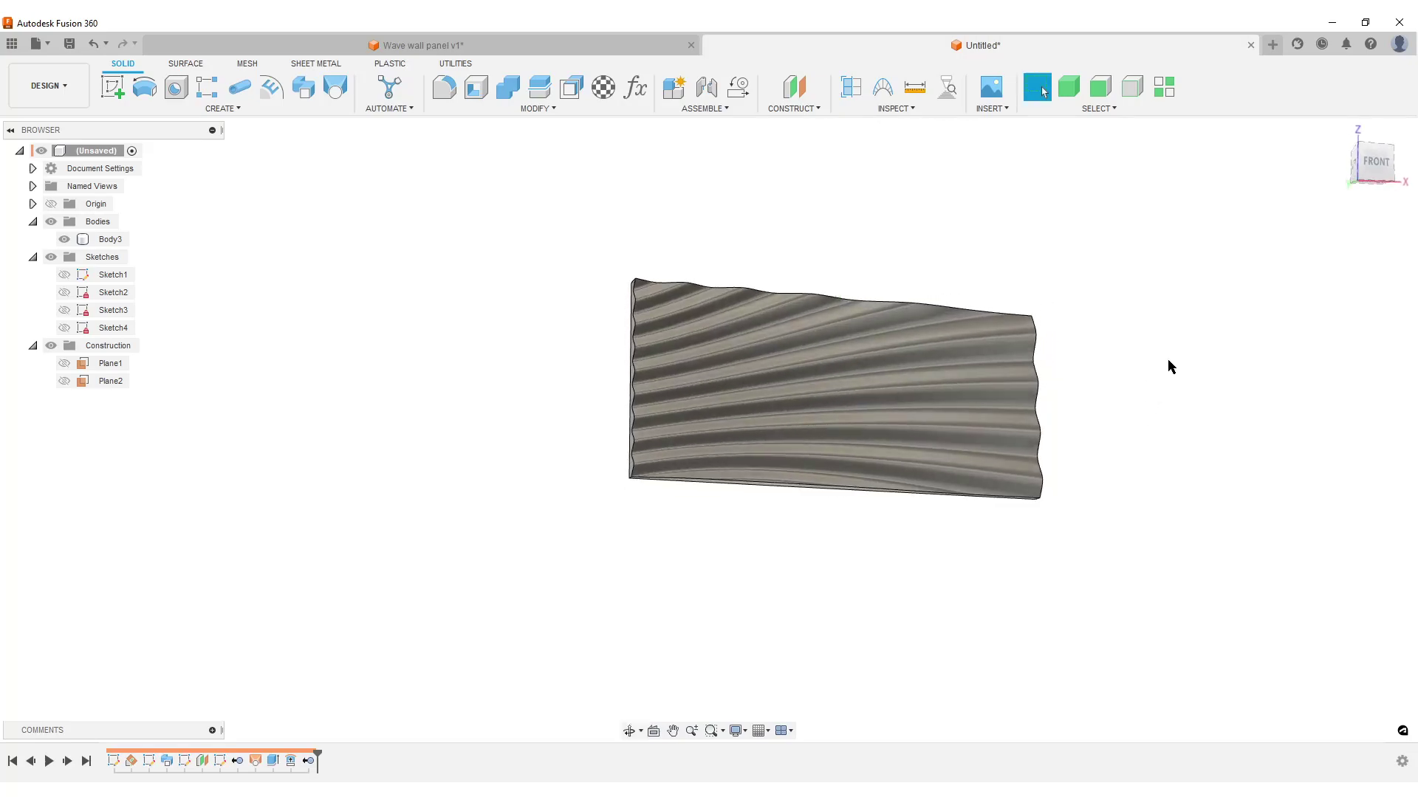